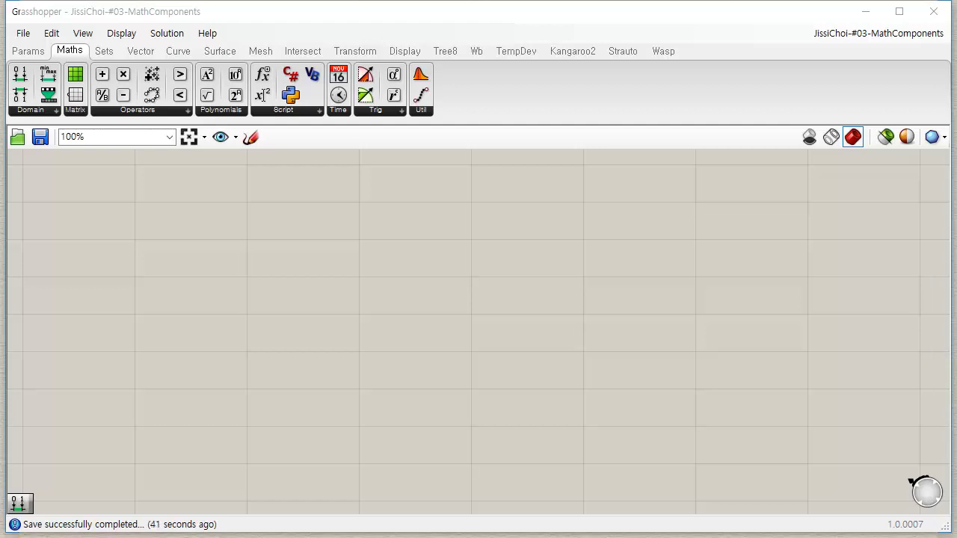
# - Place an Addition component on the canvas
pyautogui.click(179, 112)
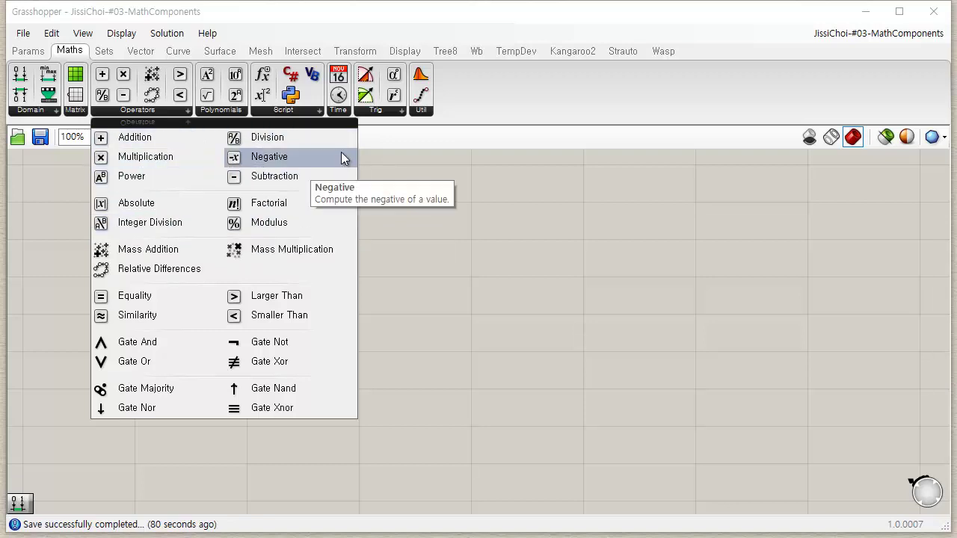
pyautogui.moveTo(145, 135); pyautogui.dragTo(231, 247)
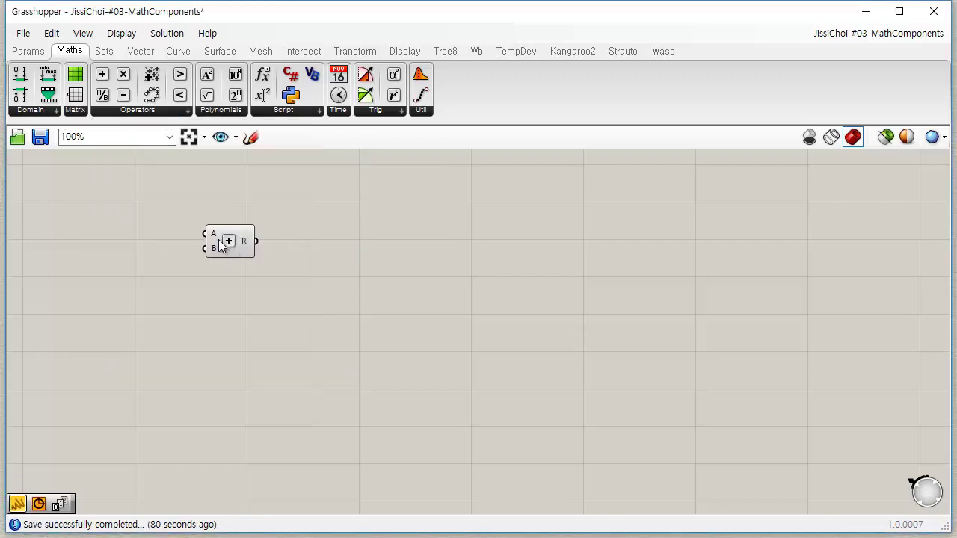
pyautogui.scroll(4, 232, 247)
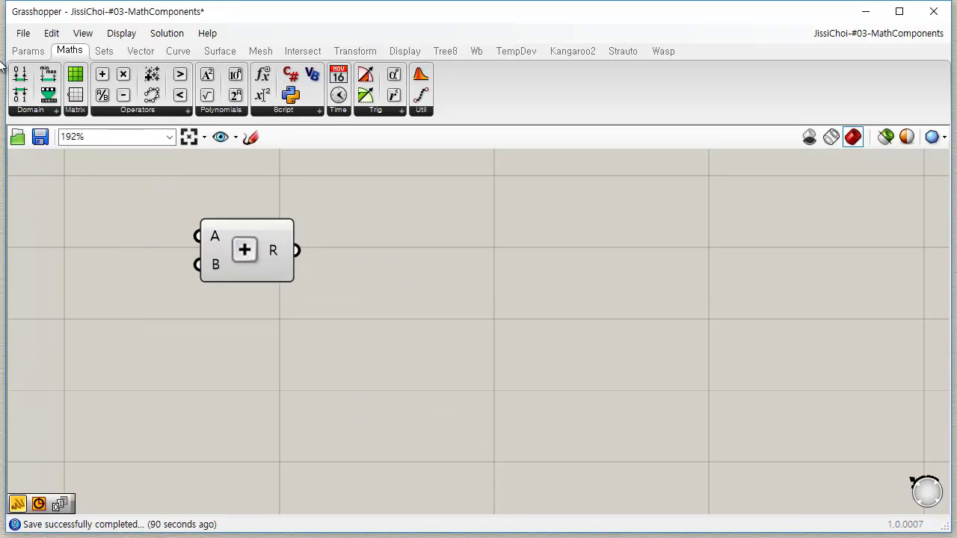
# - Add a number slider beside the Addition component and wire it to the A input
pyautogui.click(28, 51)
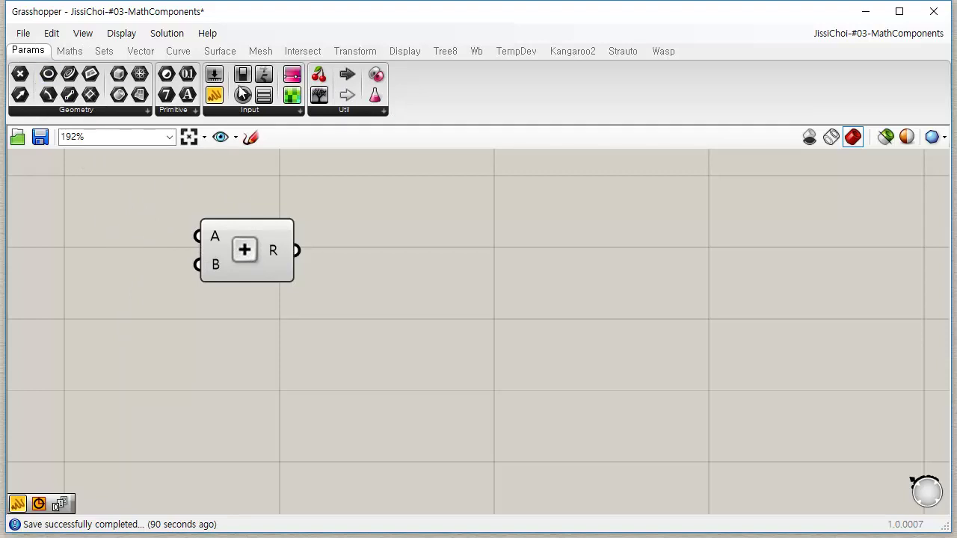
pyautogui.moveTo(242, 74); pyautogui.dragTo(101, 237)
pyautogui.moveTo(279, 269); pyautogui.dragTo(382, 265)
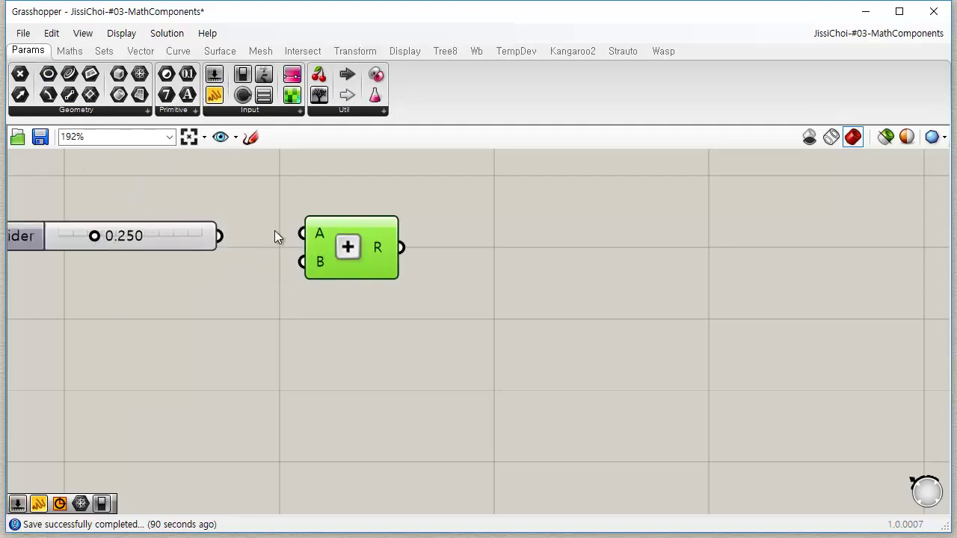
pyautogui.moveTo(218, 236); pyautogui.dragTo(284, 235)
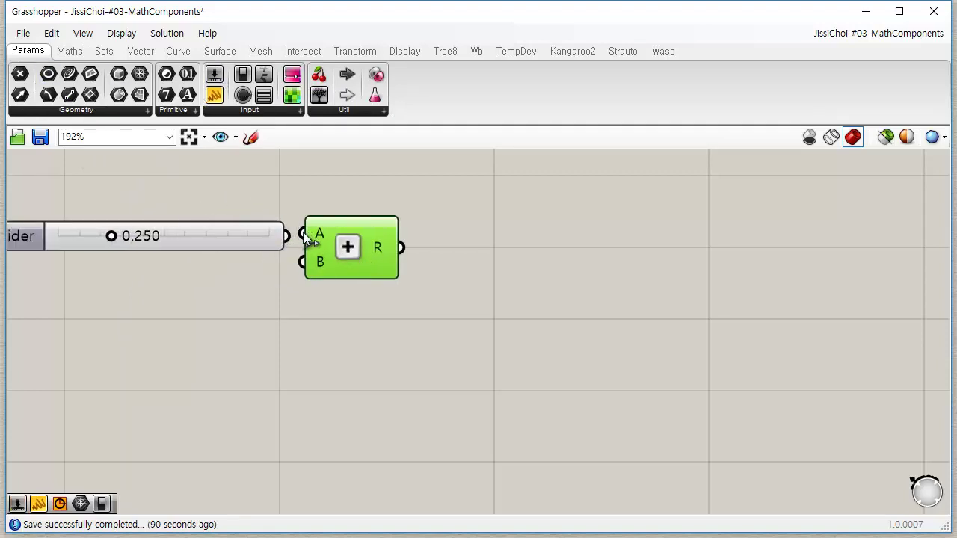
pyautogui.moveTo(351, 252); pyautogui.dragTo(360, 260)
# - Duplicate the number slider below the first one and wire the copy to Addition's B input
pyautogui.click(218, 245)
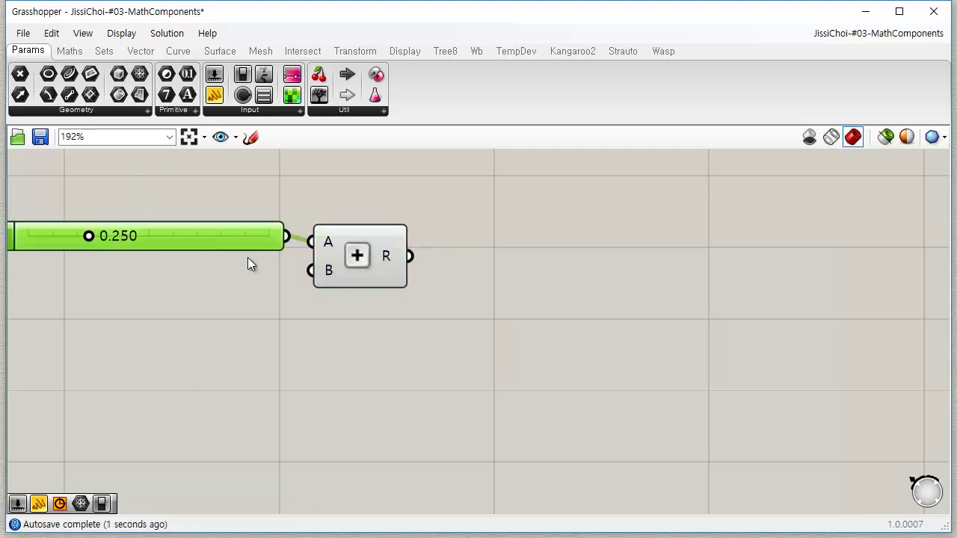
pyautogui.hotkey('ctrl', 'v')
pyautogui.moveTo(248, 259); pyautogui.dragTo(236, 293)
pyautogui.moveTo(310, 272)
pyautogui.mouseDown()
pyautogui.moveTo(298, 271)
pyautogui.moveTo(311, 270)
pyautogui.mouseUp()
# - Add a panel beside the Addition component showing its R output, and shrink the panel's height
pyautogui.moveTo(264, 95); pyautogui.dragTo(501, 257)
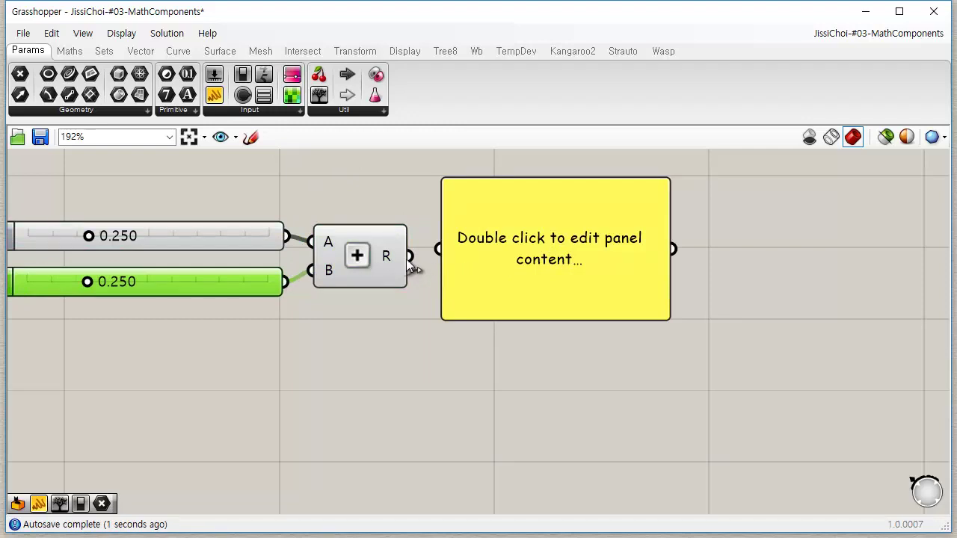
pyautogui.moveTo(409, 257); pyautogui.dragTo(511, 263)
pyautogui.moveTo(667, 318); pyautogui.dragTo(685, 267)
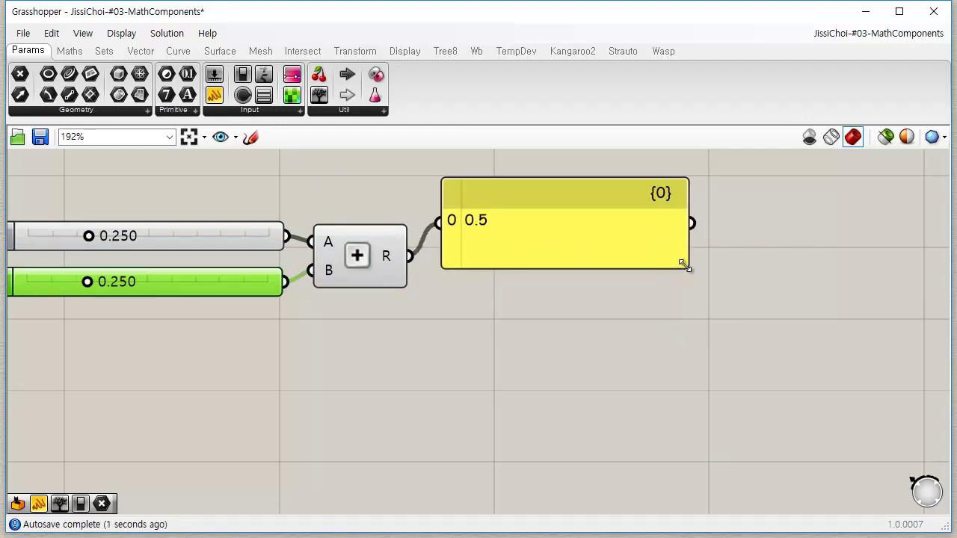
pyautogui.moveTo(579, 238); pyautogui.dragTo(590, 273)
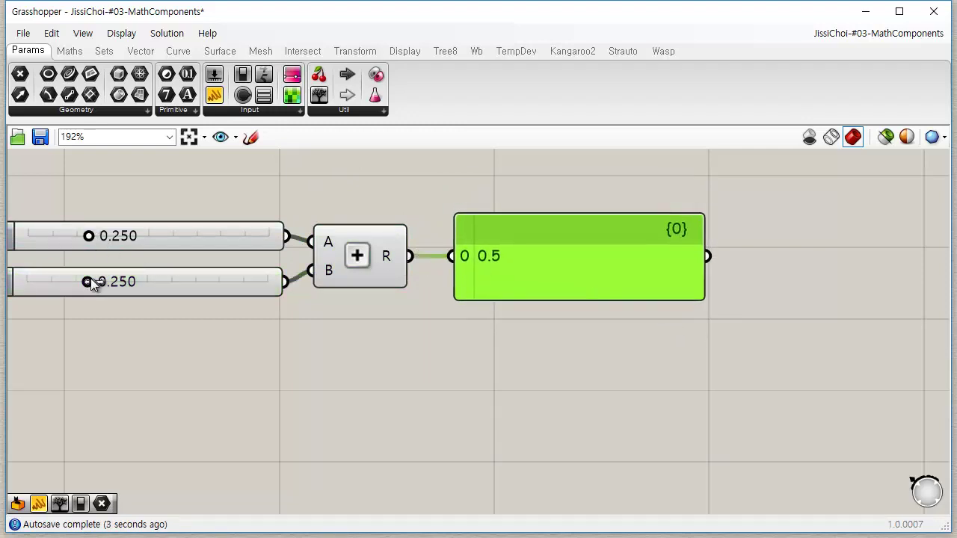
# - Set the slider feeding input B to 0.676 and the slider feeding input A to 0.182
pyautogui.moveTo(87, 281); pyautogui.dragTo(190, 281)
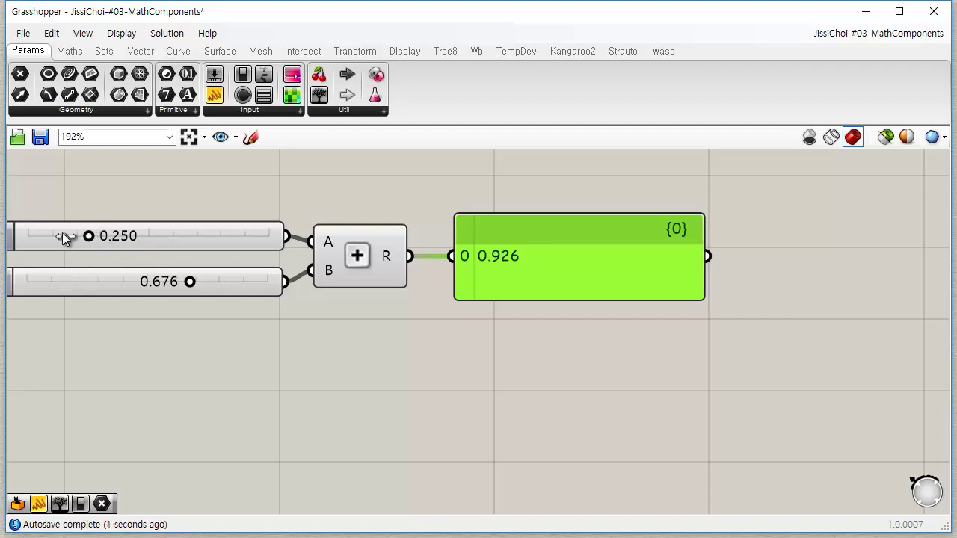
pyautogui.moveTo(88, 236)
pyautogui.mouseDown()
pyautogui.moveTo(102, 236)
pyautogui.moveTo(72, 235)
pyautogui.mouseUp()
pyautogui.click(313, 392)
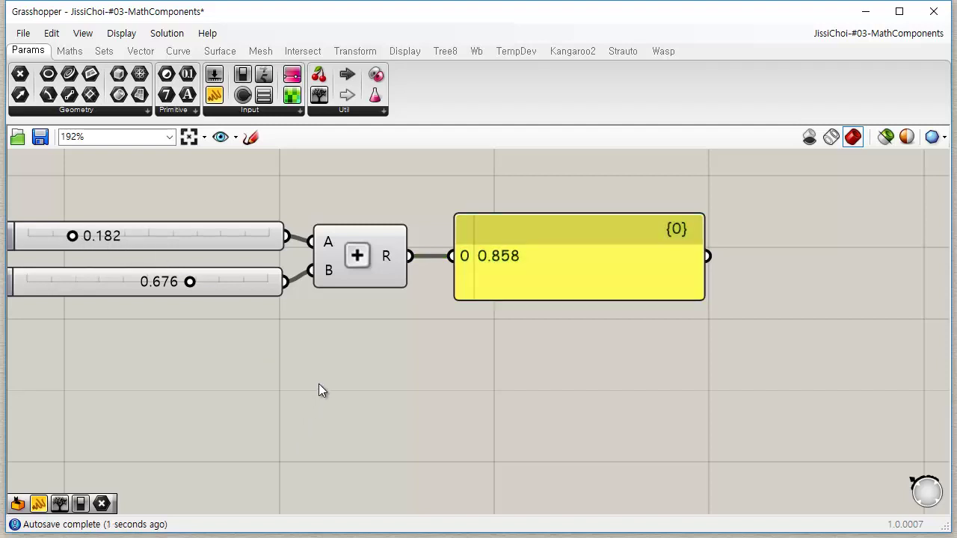
# - Tidy the layout by moving the B slider directly under the A slider and bringing the Addition component and panel closer together
pyautogui.moveTo(247, 285); pyautogui.dragTo(249, 266)
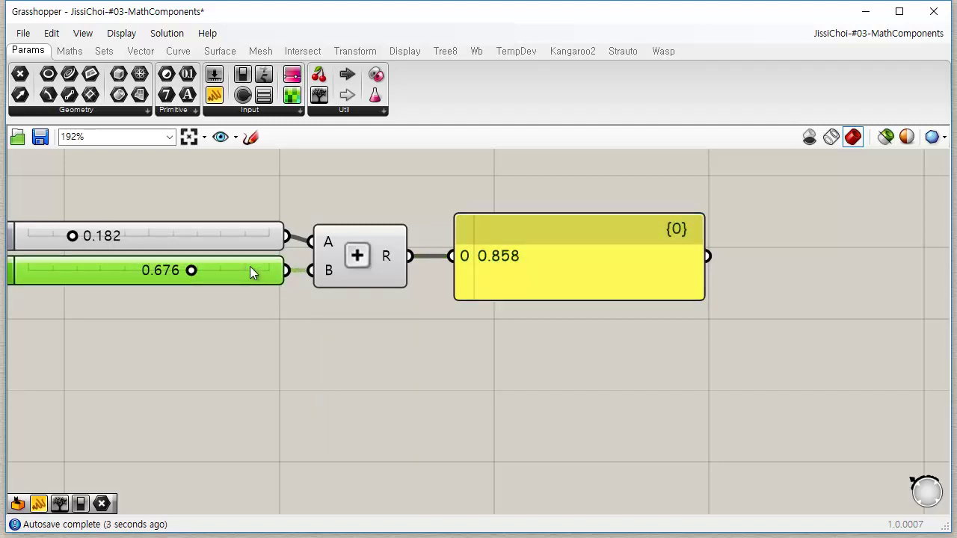
pyautogui.click(421, 343)
pyautogui.moveTo(363, 265); pyautogui.dragTo(386, 281)
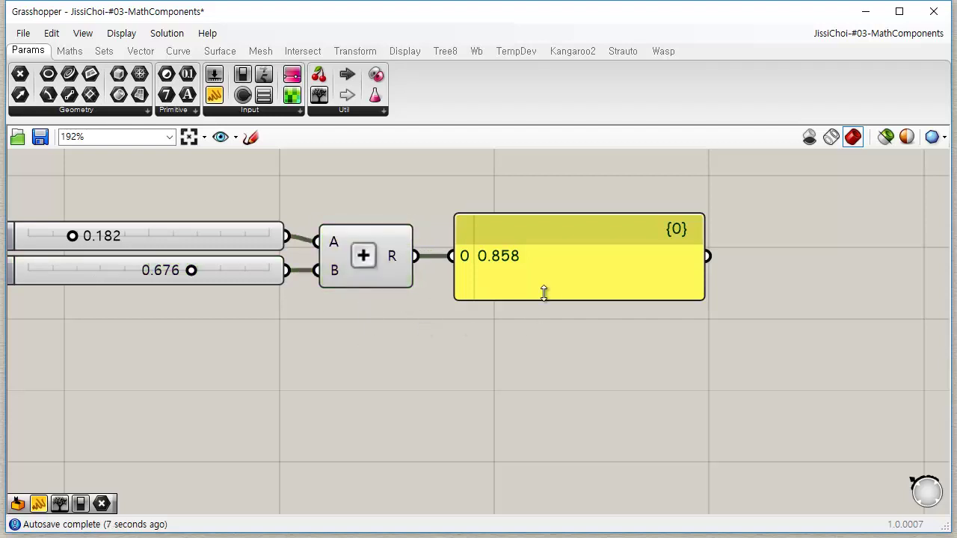
pyautogui.moveTo(545, 292)
pyautogui.mouseDown()
pyautogui.moveTo(548, 272)
pyautogui.moveTo(556, 279)
pyautogui.moveTo(543, 276)
pyautogui.mouseUp()
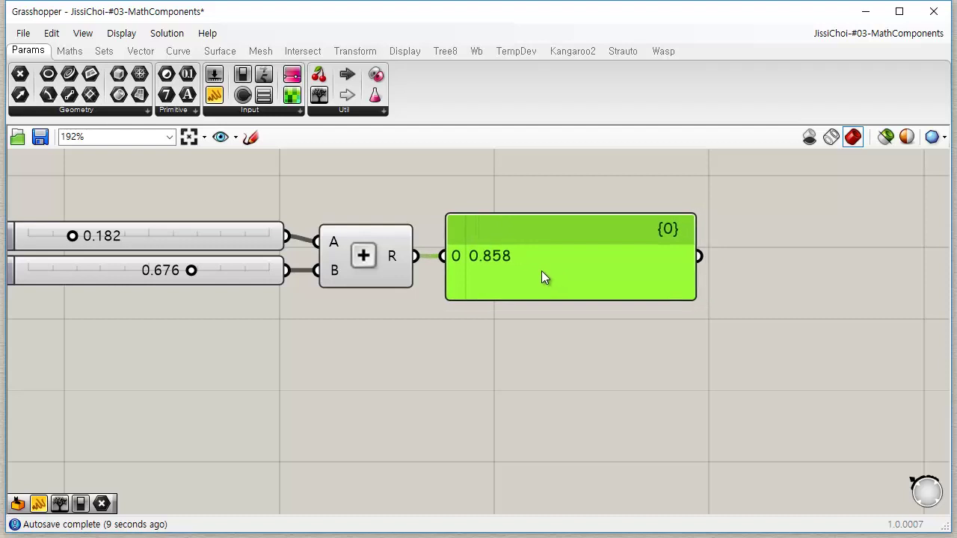
pyautogui.click(706, 382)
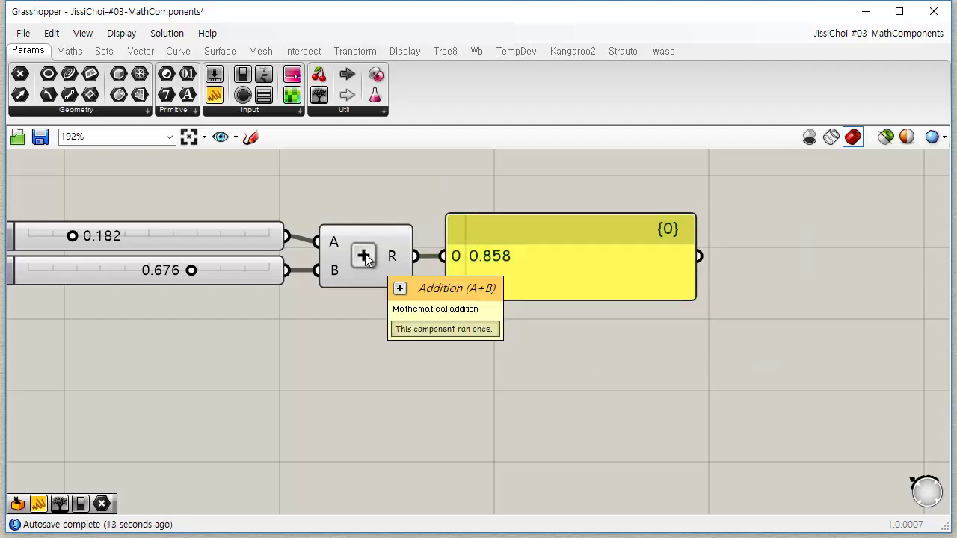
pyautogui.moveTo(330, 243)
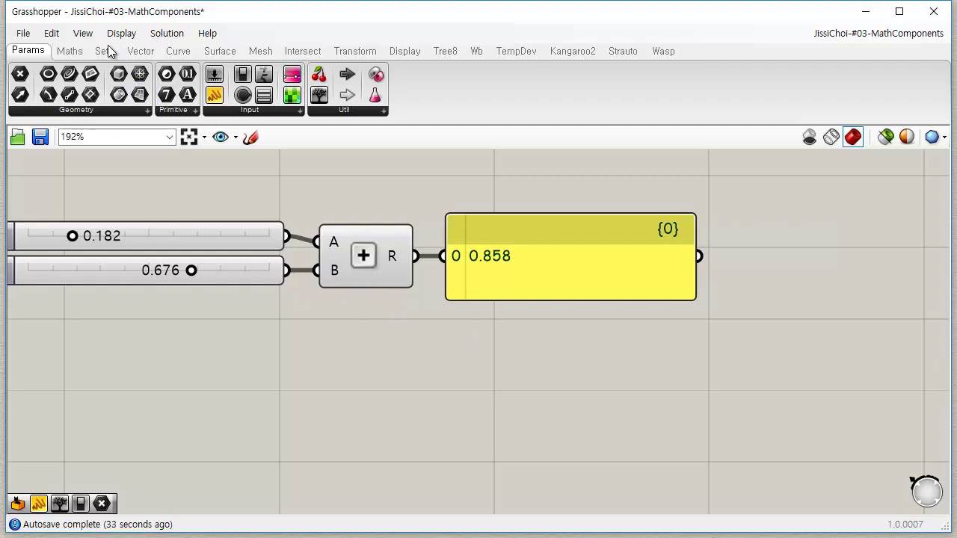
# - Place a Multiplication component below Addition and wire the two sliders to its A and B inputs
pyautogui.click(71, 52)
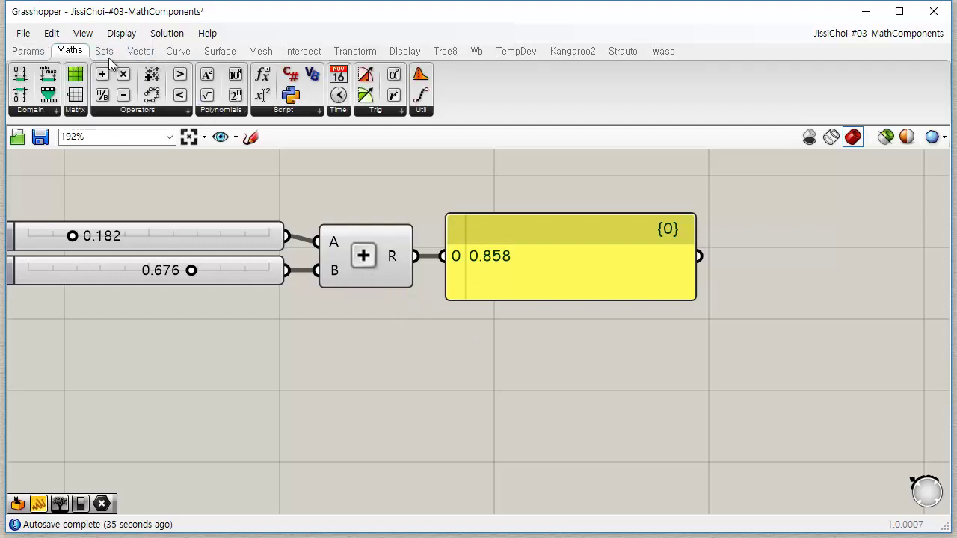
pyautogui.click(150, 110)
pyautogui.click(192, 157)
pyautogui.click(351, 367)
pyautogui.moveTo(296, 264); pyautogui.dragTo(365, 357)
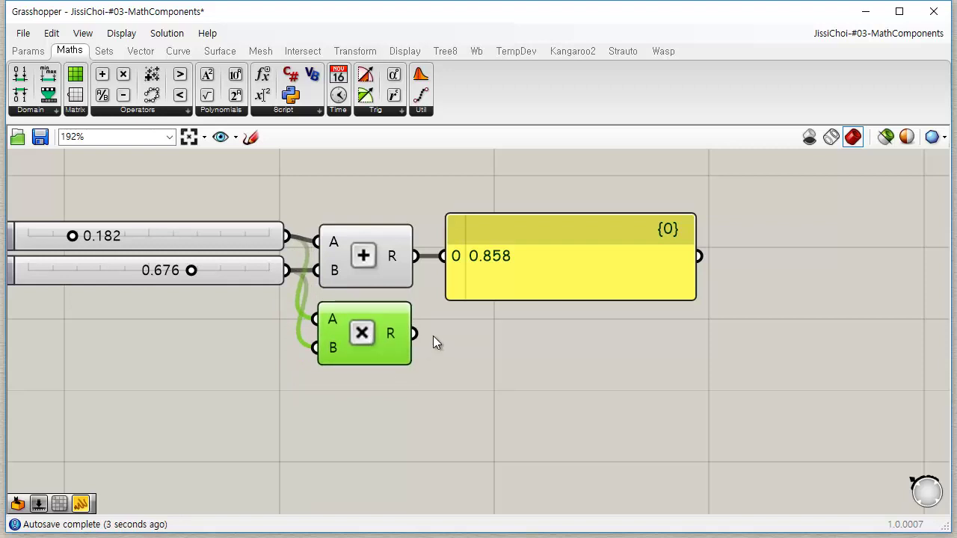
# - Replace the panel's source with the Multiplication result and move the panel beside the Multiplication component
pyautogui.moveTo(415, 332); pyautogui.dragTo(463, 271)
pyautogui.moveTo(557, 255); pyautogui.dragTo(575, 332)
pyautogui.click(746, 432)
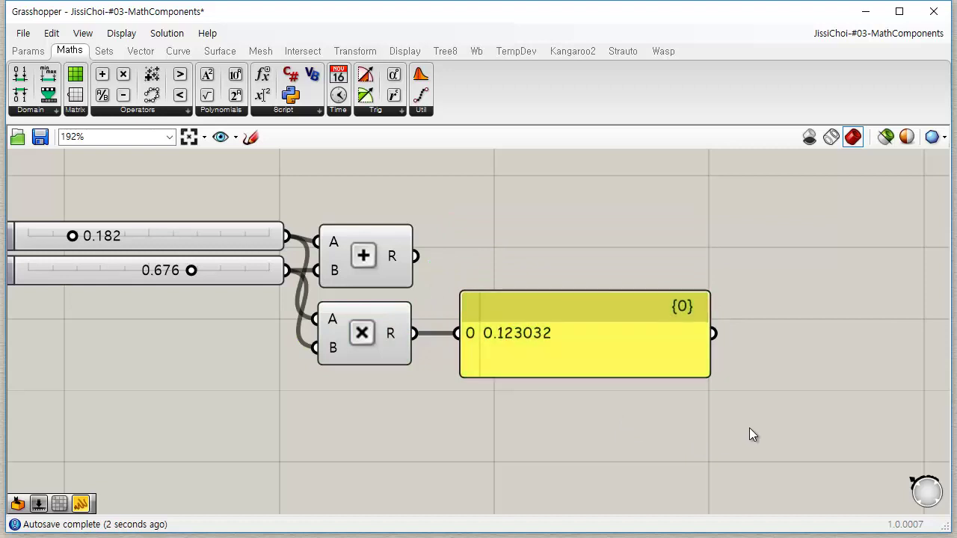
# - Place a Subtraction component below Multiplication and wire the two sliders to its A and B inputs
pyautogui.click(187, 110)
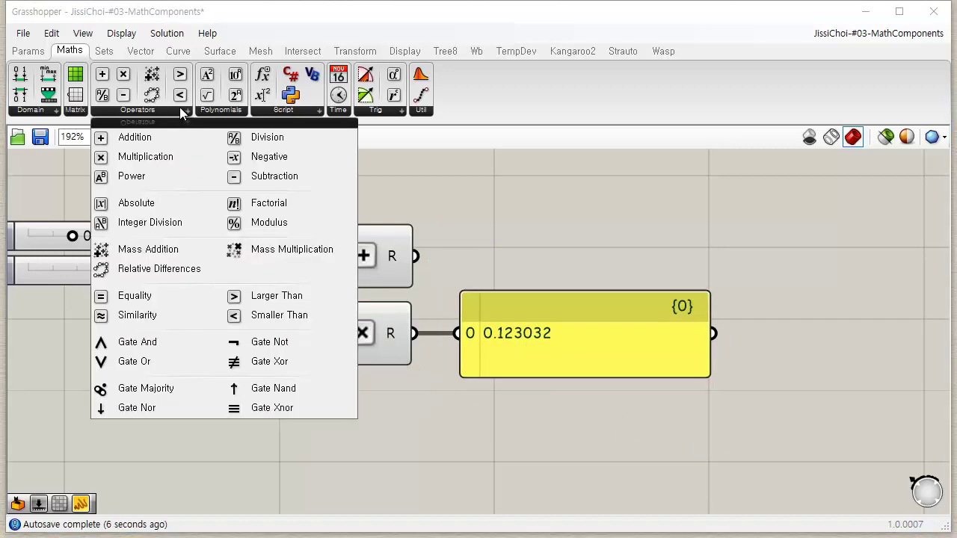
pyautogui.moveTo(269, 178); pyautogui.dragTo(371, 414)
pyautogui.moveTo(285, 237); pyautogui.dragTo(319, 392)
pyautogui.moveTo(285, 270); pyautogui.dragTo(319, 420)
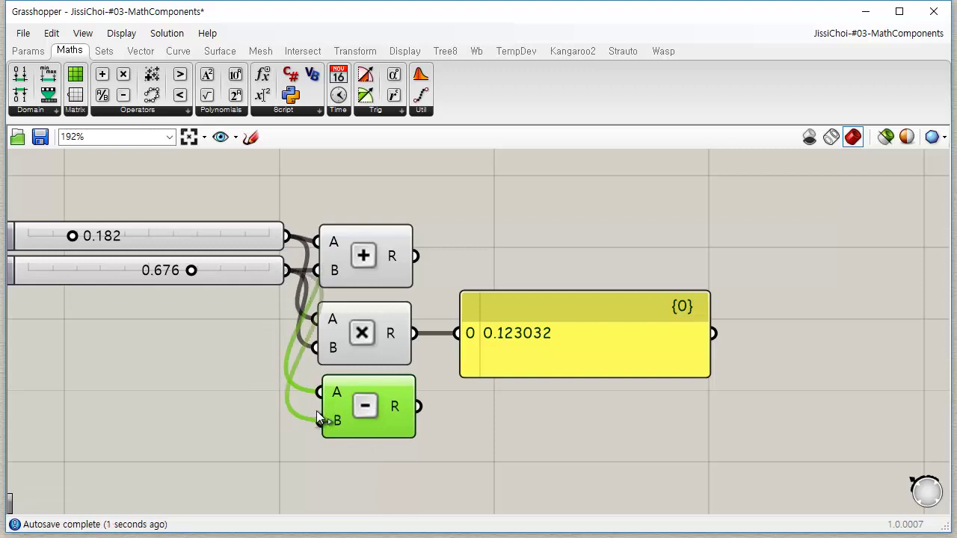
# - Replace the panel's source with the Subtraction result and move the panel beside the Subtraction component
pyautogui.keyDown('shift'); pyautogui.moveTo(417, 406); pyautogui.dragTo(458, 334); pyautogui.keyUp('shift')
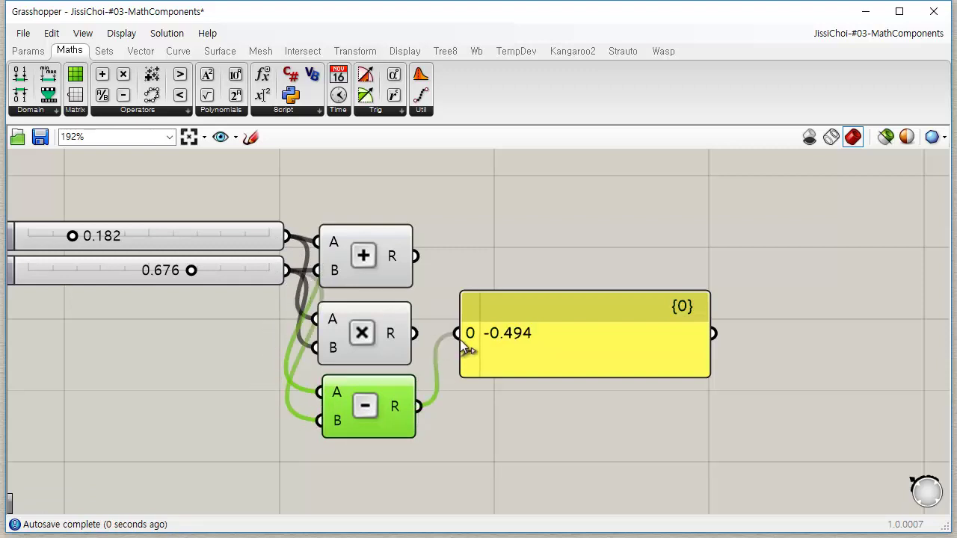
pyautogui.moveTo(534, 350); pyautogui.dragTo(526, 406)
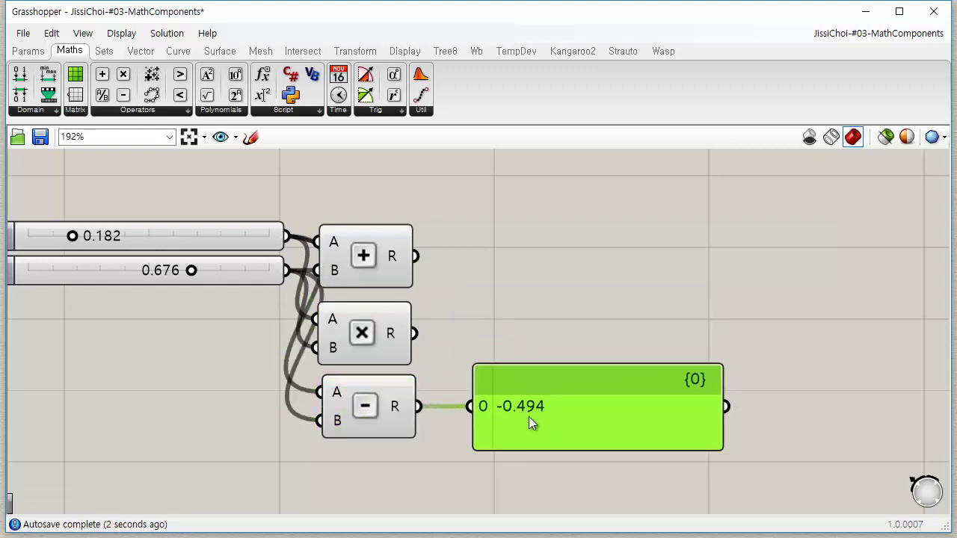
pyautogui.click(503, 258)
# - Move both number sliders together farther away from the three operator components
pyautogui.moveTo(252, 192); pyautogui.dragTo(192, 352)
pyautogui.click(550, 312)
pyautogui.moveTo(542, 330); pyautogui.dragTo(628, 293, button='right')
# - Align the right edges of the Addition, Multiplication and Subtraction components and distribute them evenly in the vertical direction
pyautogui.moveTo(535, 167); pyautogui.dragTo(470, 402)
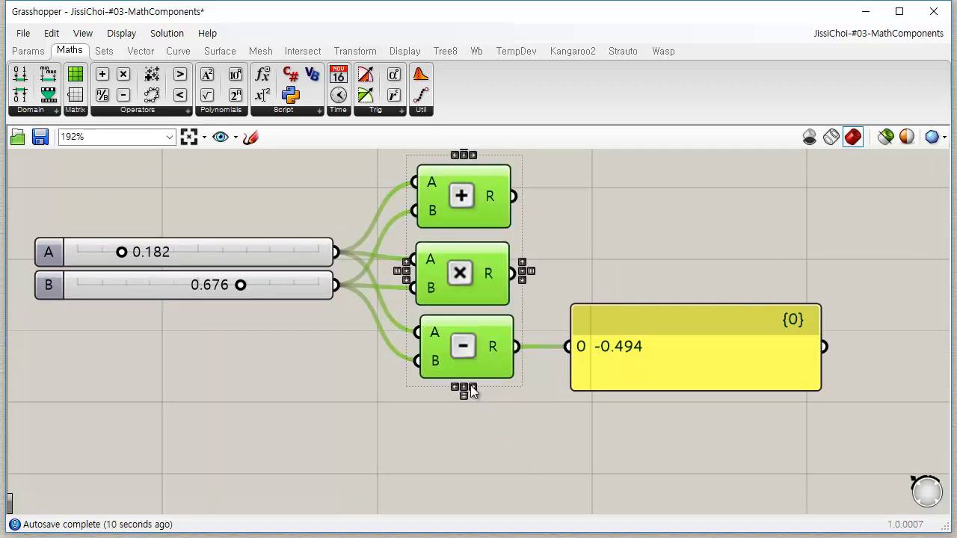
pyautogui.click(473, 388)
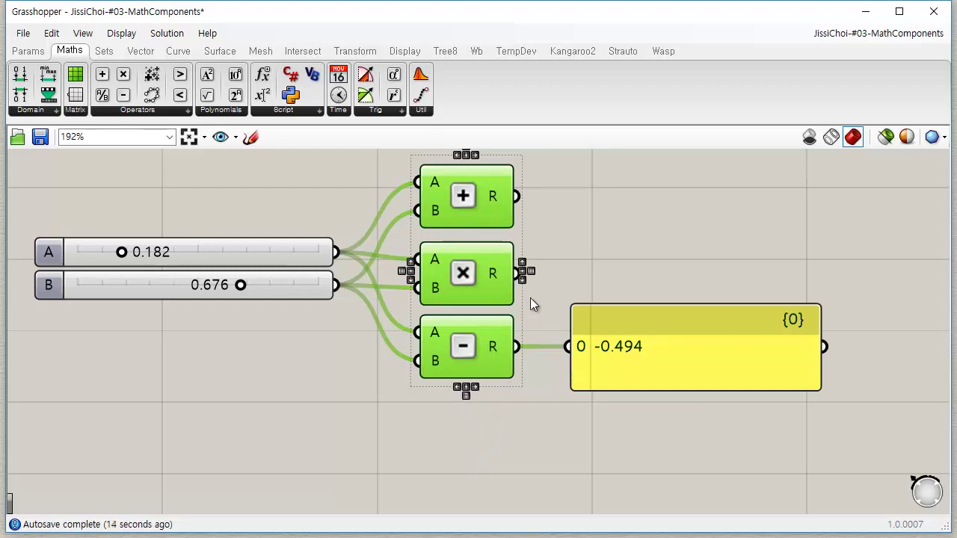
pyautogui.click(465, 395)
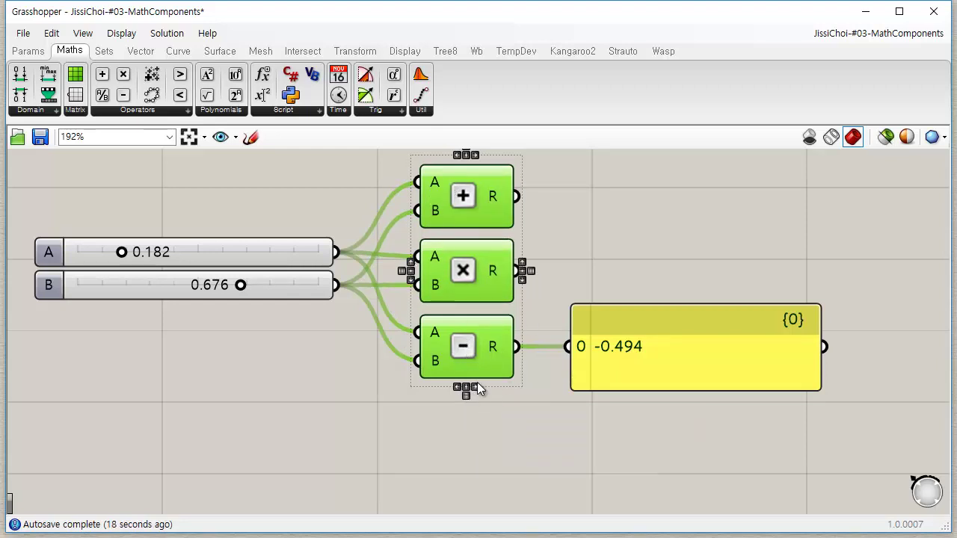
pyautogui.click(539, 430)
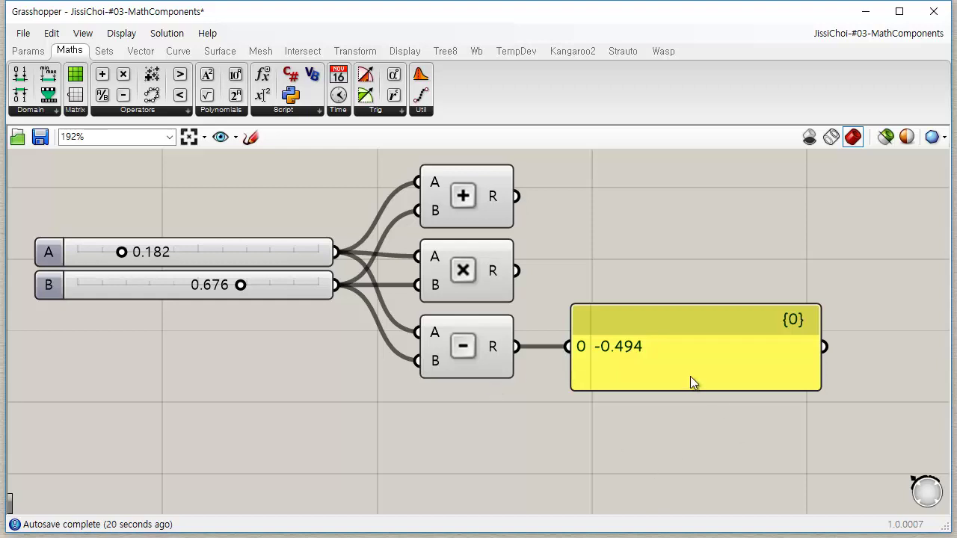
# - Move the panel level with Multiplication, and line up slider A with Addition's A input and slider B with Subtraction's B input
pyautogui.moveTo(665, 369); pyautogui.dragTo(675, 291)
pyautogui.click(689, 454)
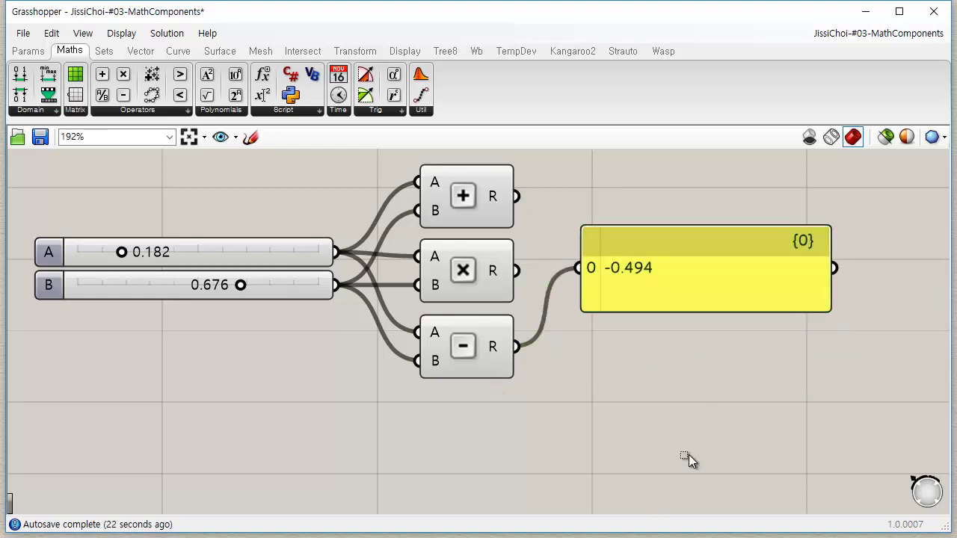
pyautogui.moveTo(295, 297); pyautogui.dragTo(252, 282)
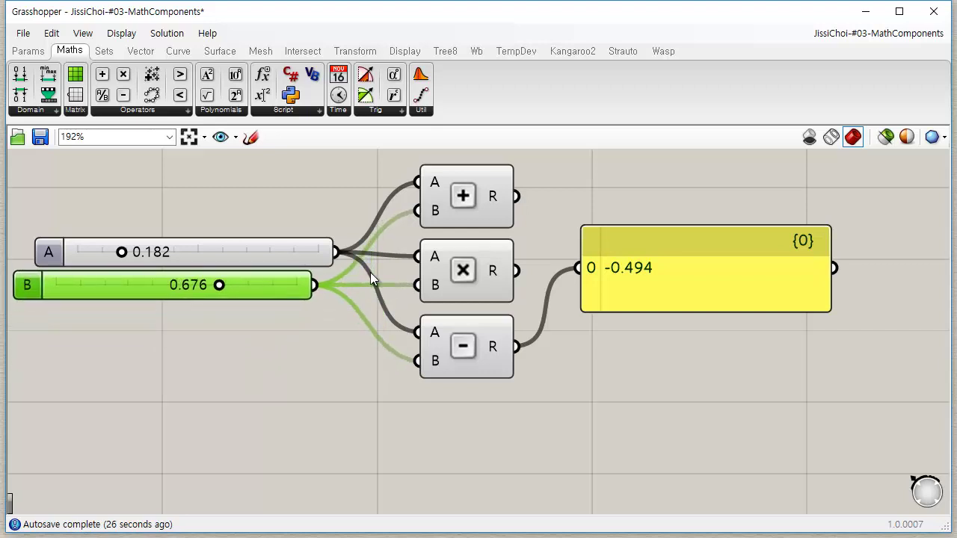
pyautogui.click(325, 387)
pyautogui.moveTo(287, 296); pyautogui.dragTo(283, 368)
pyautogui.click(394, 433)
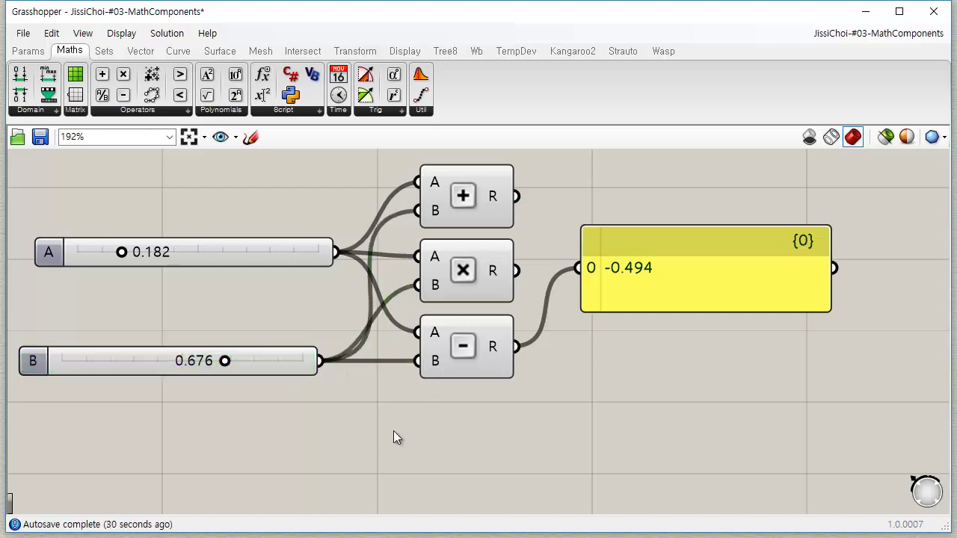
pyautogui.moveTo(279, 256); pyautogui.dragTo(247, 188)
pyautogui.click(308, 333)
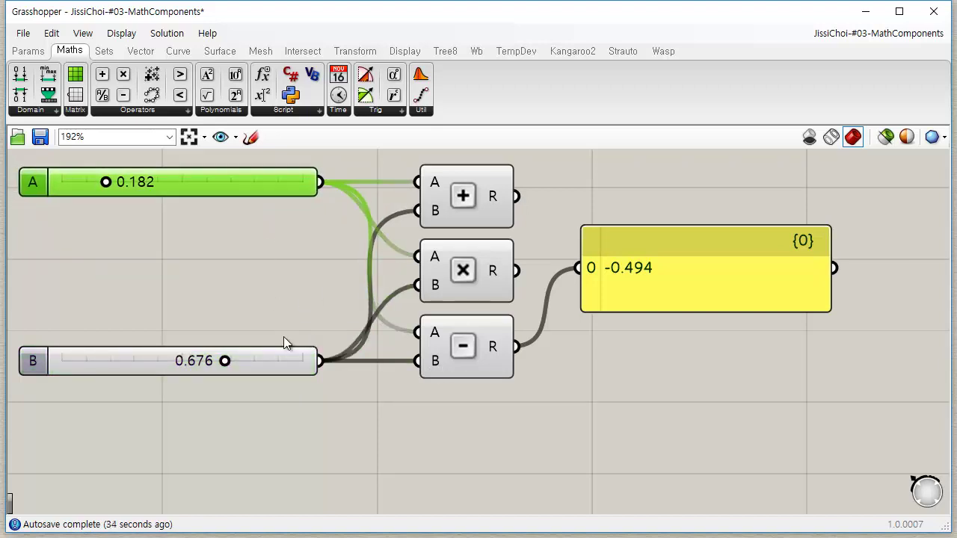
pyautogui.moveTo(293, 426); pyautogui.dragTo(170, 182)
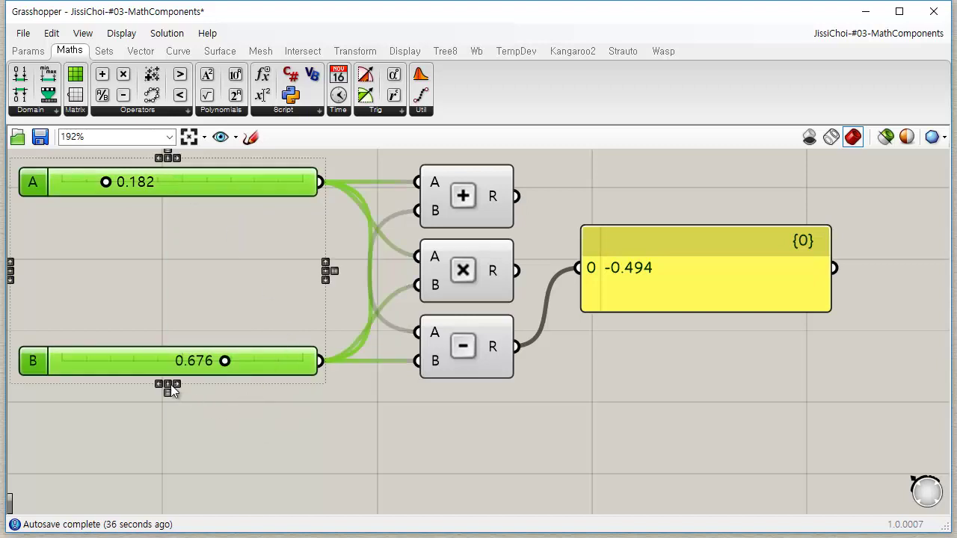
pyautogui.click(216, 423)
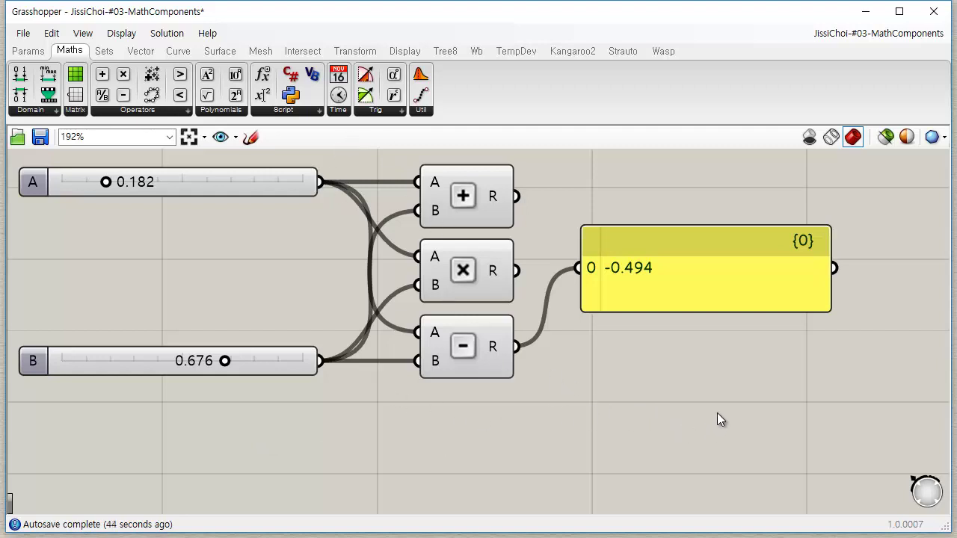
pyautogui.moveTo(647, 361); pyautogui.dragTo(658, 365, button='right')
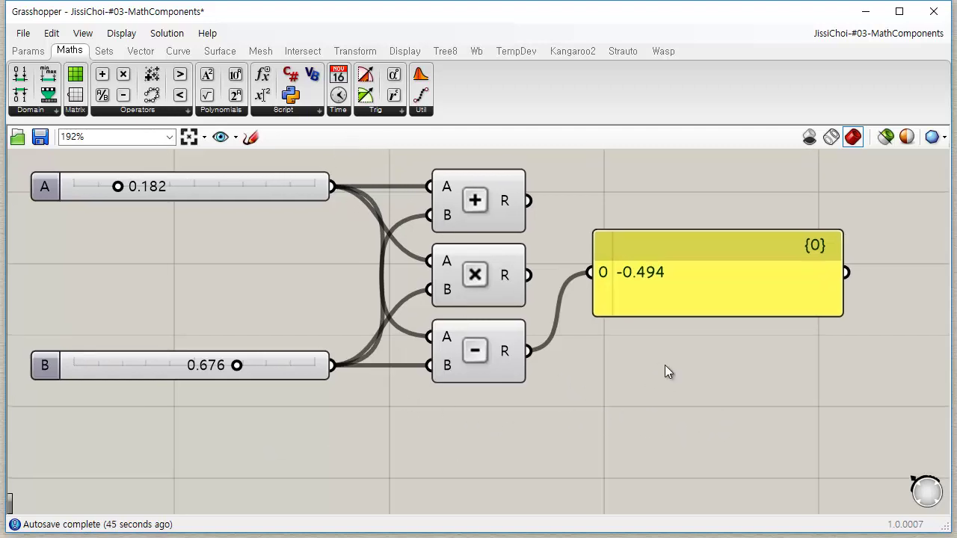
# - Place a Negative component beside Subtraction and connect the Subtraction result to its x input
pyautogui.click(186, 111)
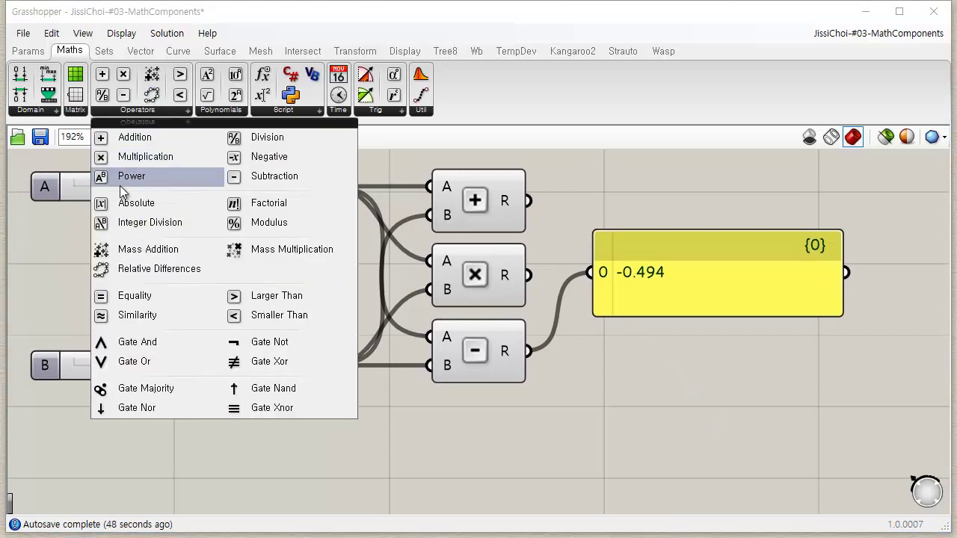
pyautogui.click(242, 166)
pyautogui.click(620, 388)
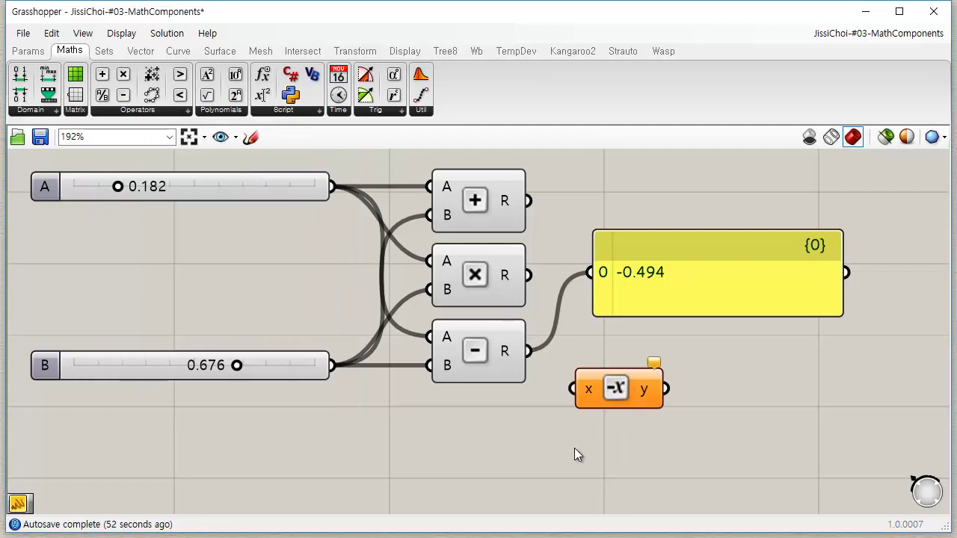
pyautogui.moveTo(612, 403); pyautogui.dragTo(635, 365)
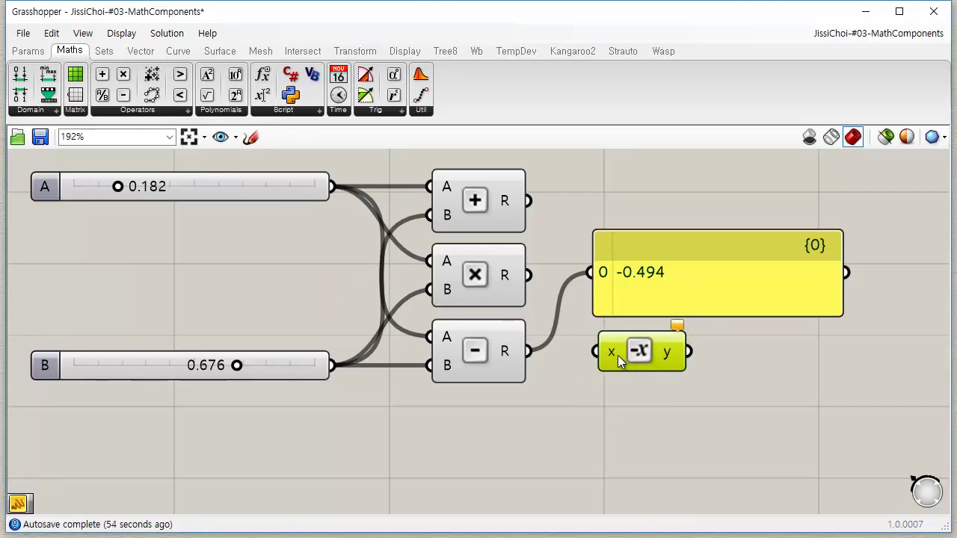
pyautogui.moveTo(529, 353); pyautogui.dragTo(597, 352)
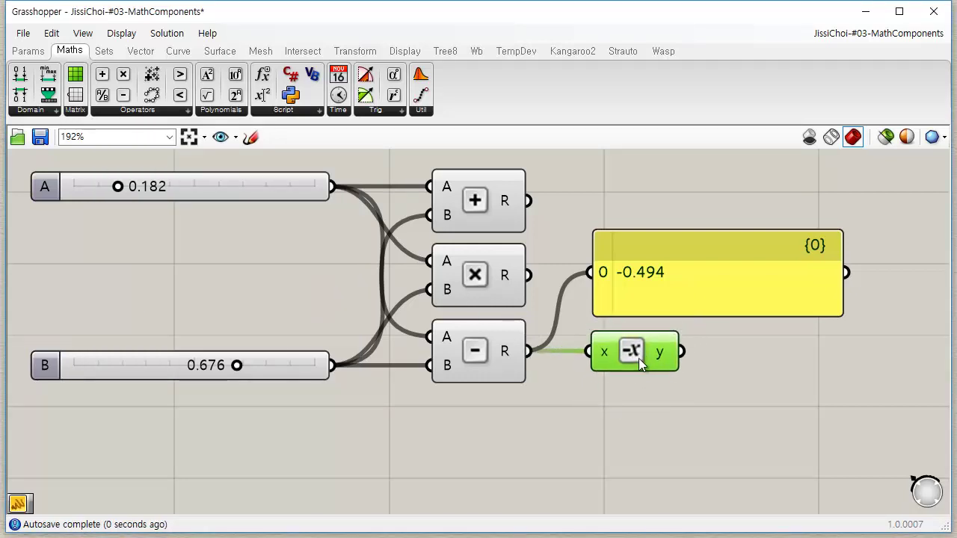
# - Add Negative's y output to the panel as a second source, keeping the Subtraction wire, and make room with a taller panel farther away
pyautogui.moveTo(679, 272); pyautogui.dragTo(776, 257)
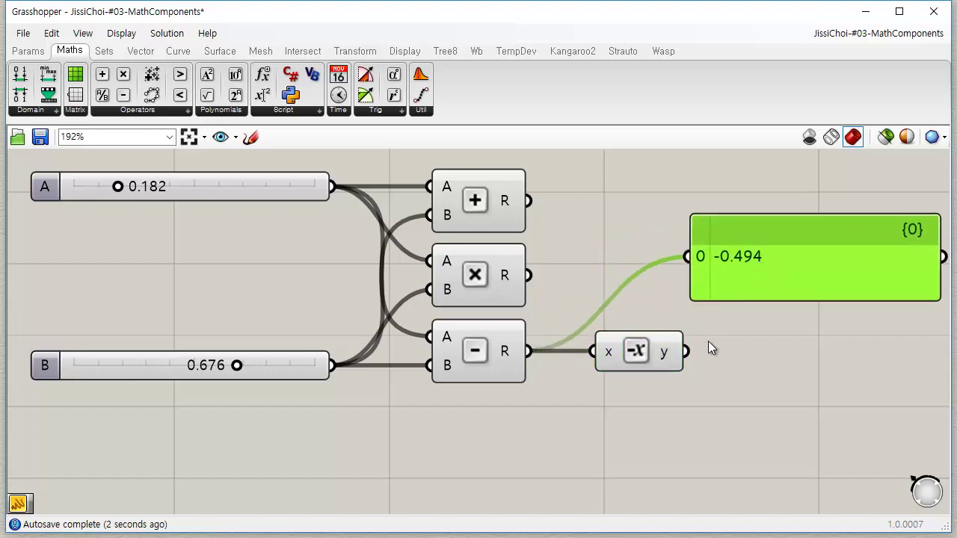
pyautogui.keyDown('shift'); pyautogui.moveTo(686, 351); pyautogui.dragTo(688, 256); pyautogui.keyUp('shift')
pyautogui.click(779, 439)
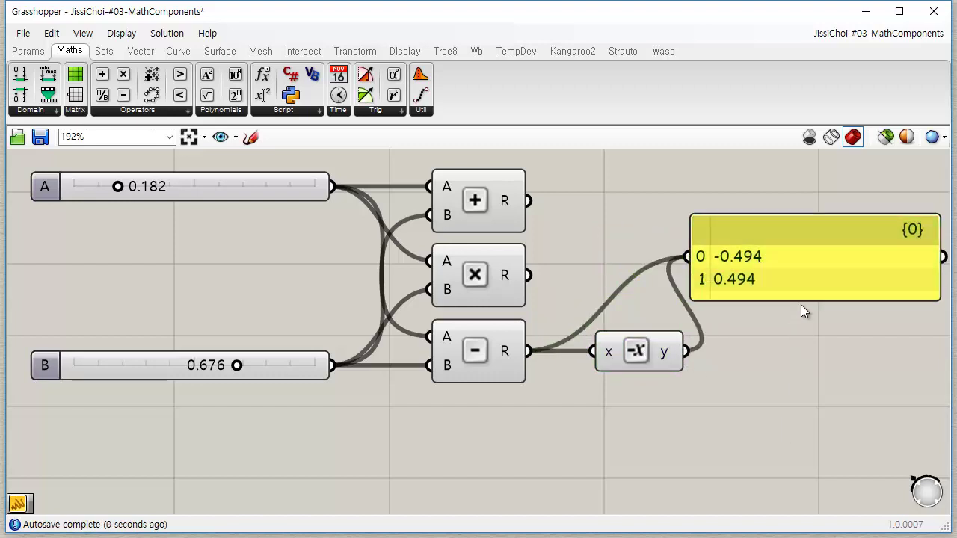
pyautogui.moveTo(805, 301)
pyautogui.mouseDown()
pyautogui.moveTo(809, 329)
pyautogui.moveTo(803, 300)
pyautogui.mouseUp()
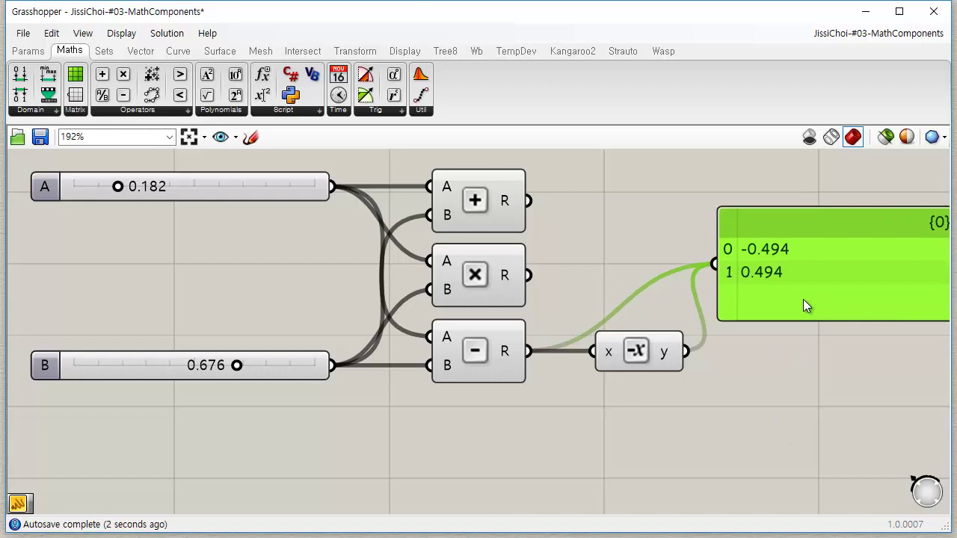
pyautogui.click(747, 366)
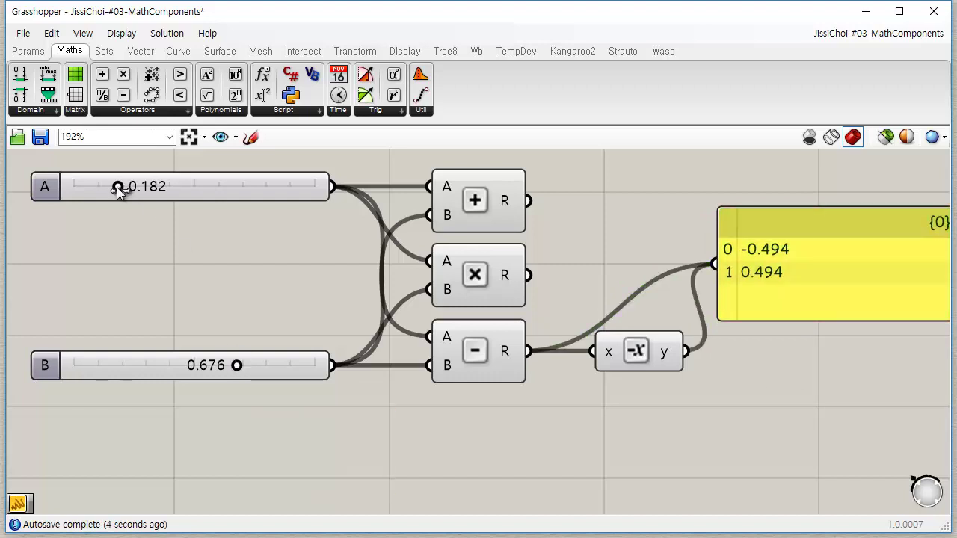
# - Set slider A to 0.838 and slider B to 0.297
pyautogui.moveTo(117, 186); pyautogui.dragTo(275, 187)
pyautogui.moveTo(236, 365); pyautogui.dragTo(145, 366)
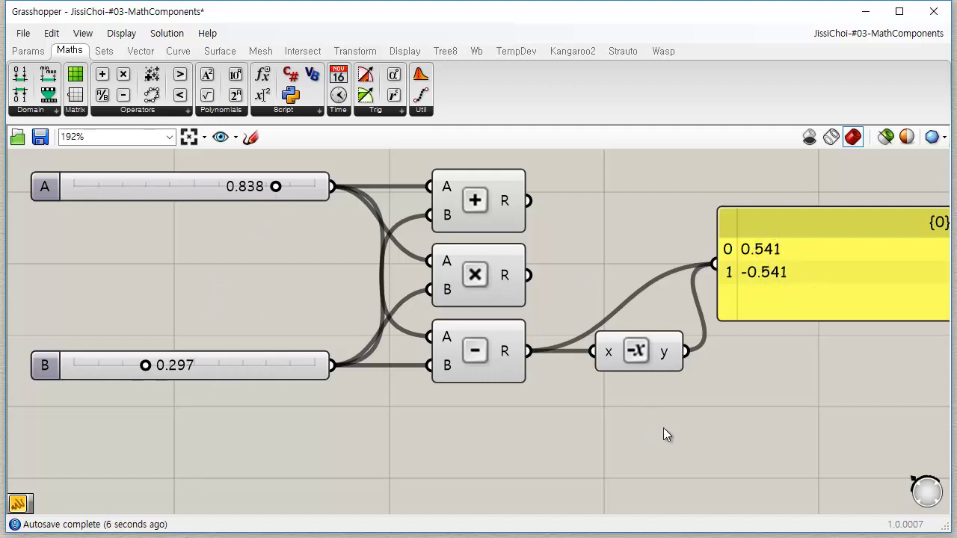
# - Place a Power component on the canvas directly below the Negative component
pyautogui.click(187, 111)
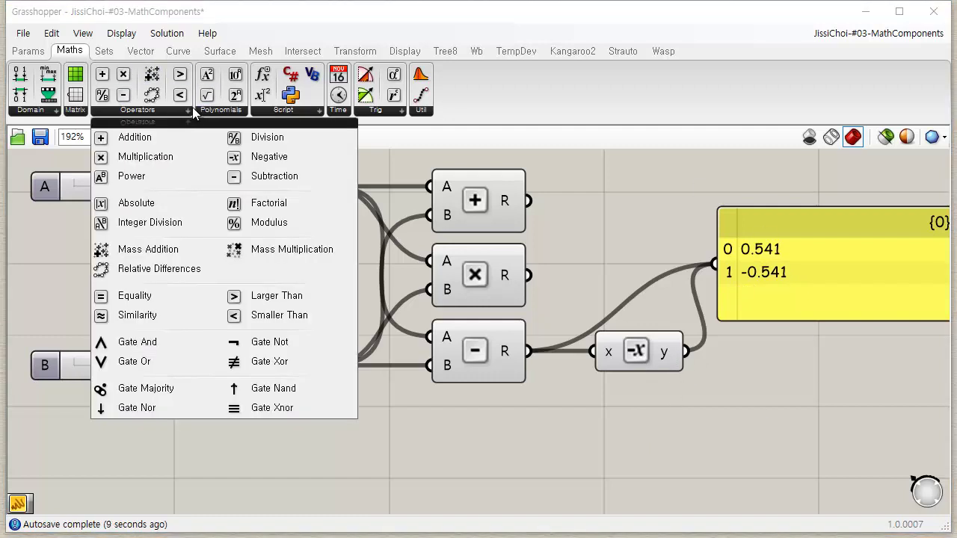
pyautogui.click(170, 175)
pyautogui.click(636, 479)
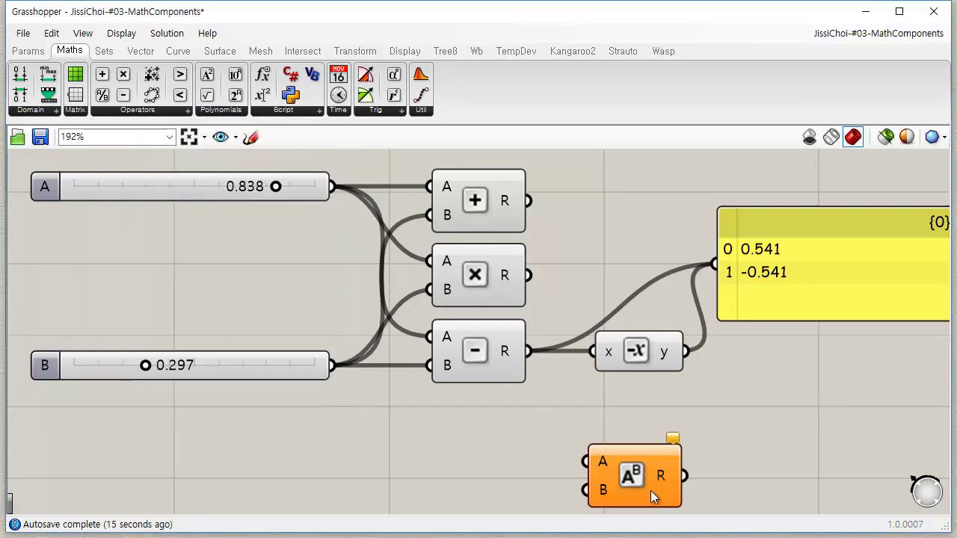
pyautogui.moveTo(723, 433); pyautogui.dragTo(676, 440, button='right')
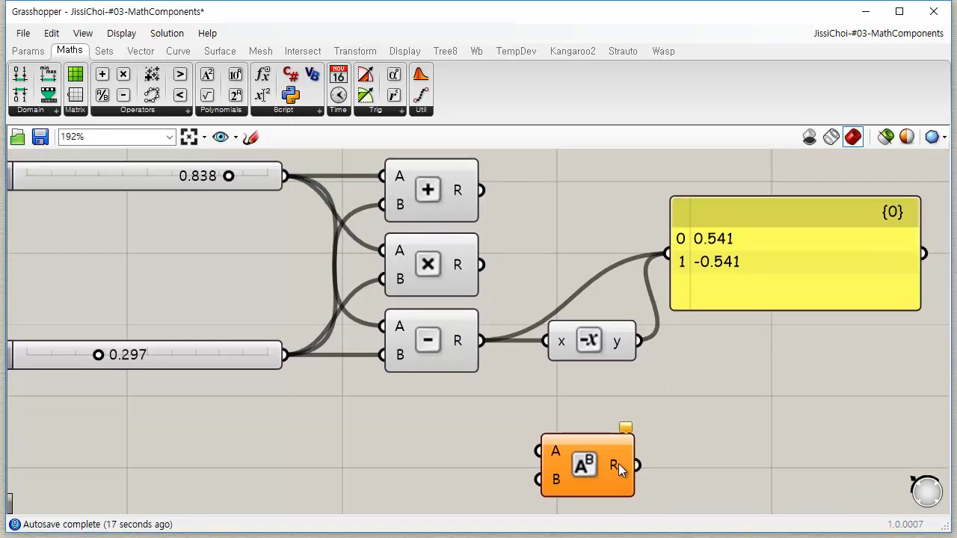
pyautogui.moveTo(617, 449); pyautogui.dragTo(623, 409)
pyautogui.click(680, 431)
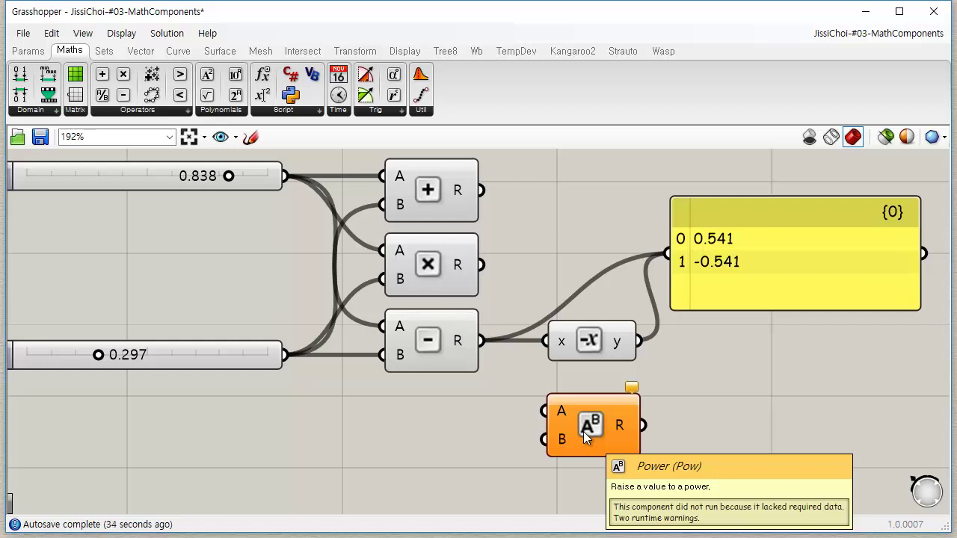
pyautogui.moveTo(586, 433); pyautogui.dragTo(586, 416)
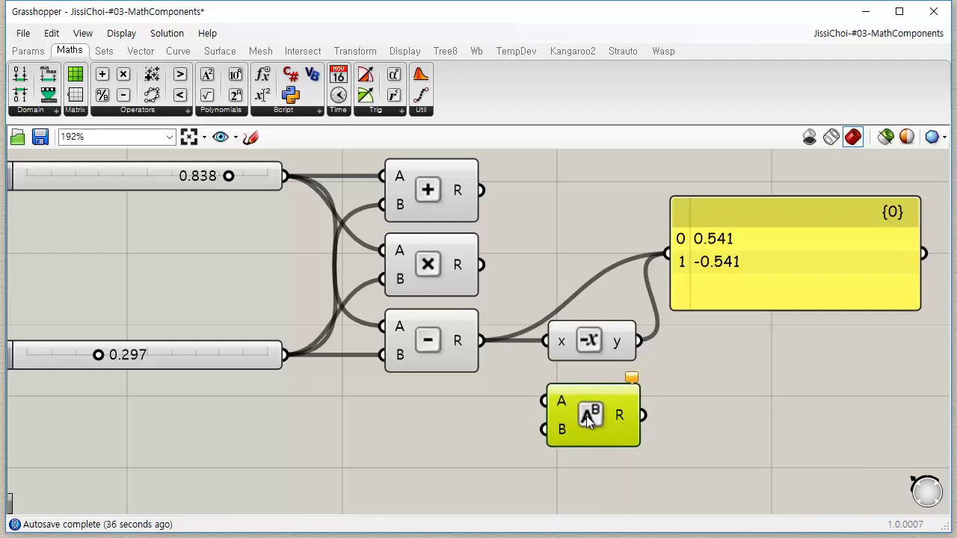
pyautogui.click(771, 376)
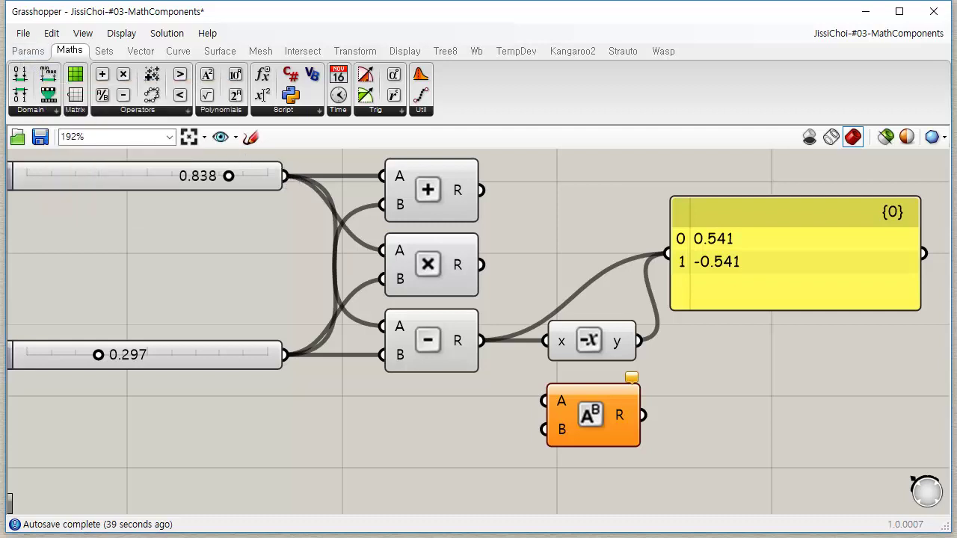
# - Create a number slider with value 2, connect it to Power's A input and move it closer to the component
pyautogui.doubleClick(327, 428)
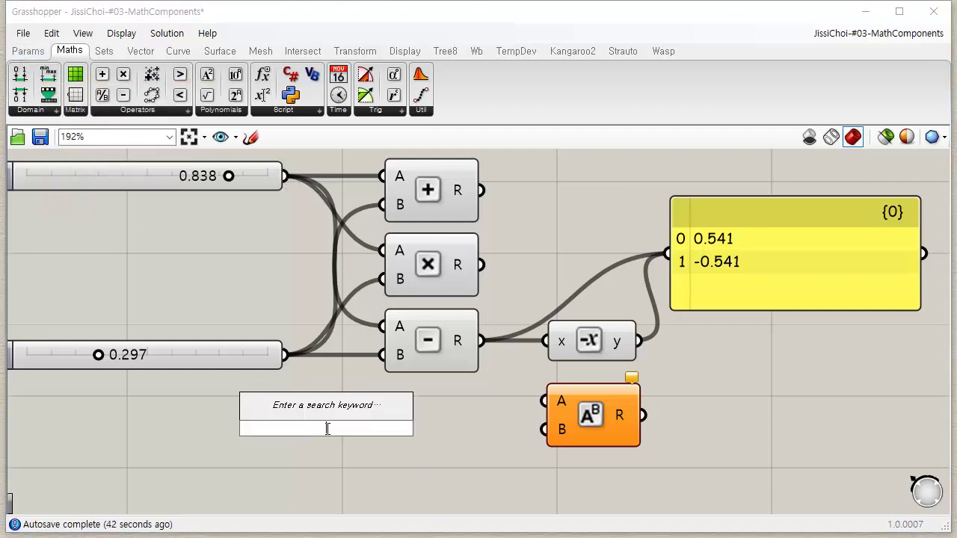
pyautogui.write('2')
pyautogui.press('Return')
pyautogui.moveTo(443, 429); pyautogui.dragTo(545, 401)
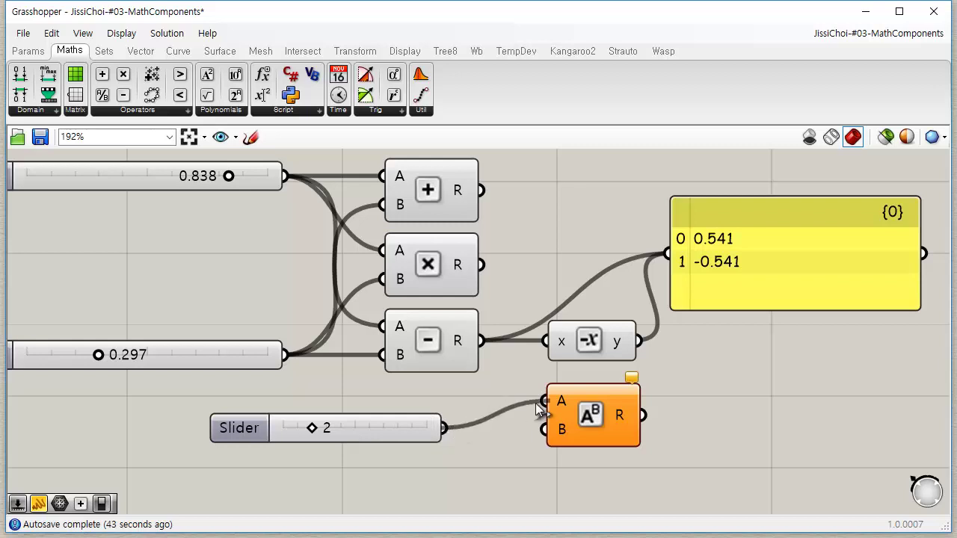
pyautogui.moveTo(406, 429); pyautogui.dragTo(448, 409)
# - Create a number slider with value 3 below the first one and connect it to Power's B input
pyautogui.click(427, 437)
pyautogui.doubleClick(427, 436)
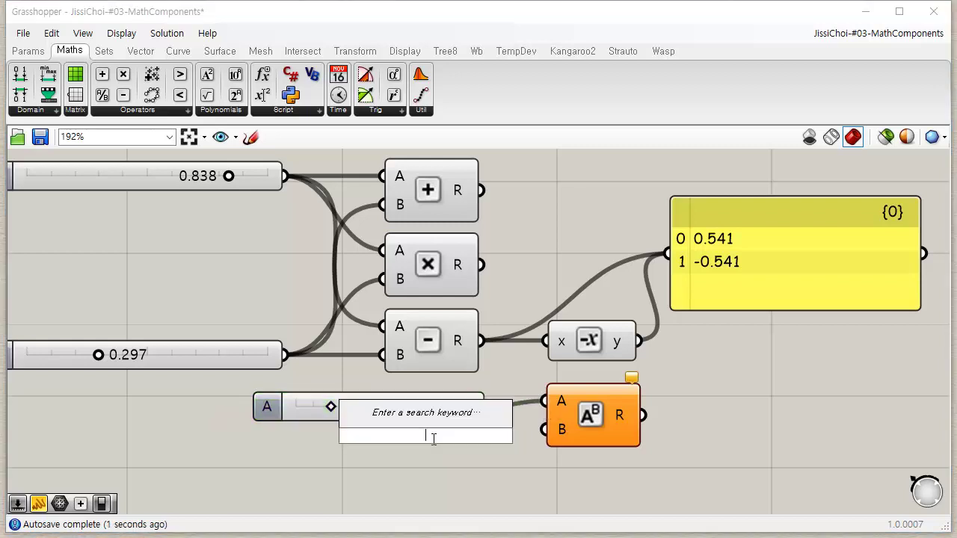
pyautogui.write('3')
pyautogui.press('Return')
pyautogui.moveTo(486, 432); pyautogui.dragTo(543, 429)
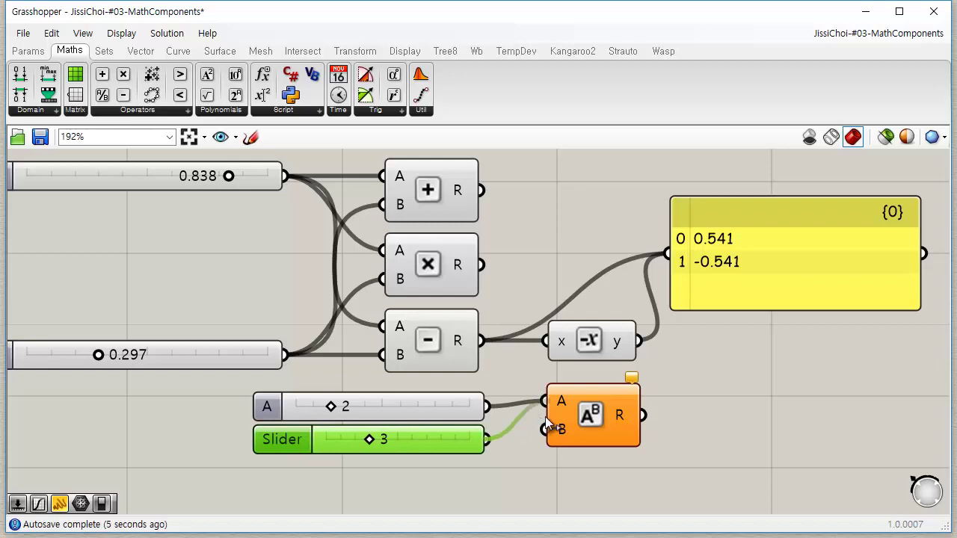
# - Replace the panel's sources with the Power result and move the panel beside the Power component
pyautogui.moveTo(603, 428); pyautogui.dragTo(669, 254)
pyautogui.moveTo(798, 306); pyautogui.dragTo(780, 441)
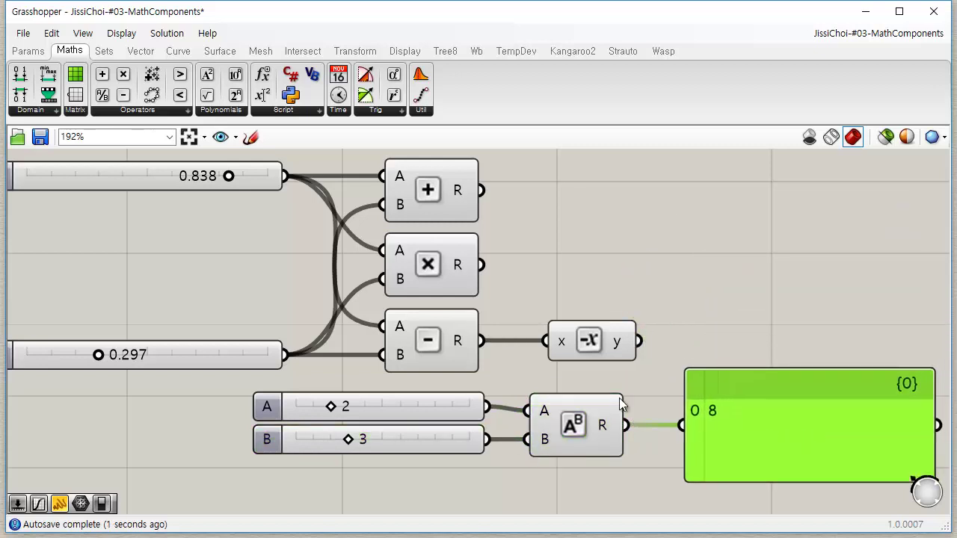
pyautogui.click(658, 278)
pyautogui.scroll(-2, 649, 306)
pyautogui.moveTo(489, 453); pyautogui.dragTo(397, 425, button='right')
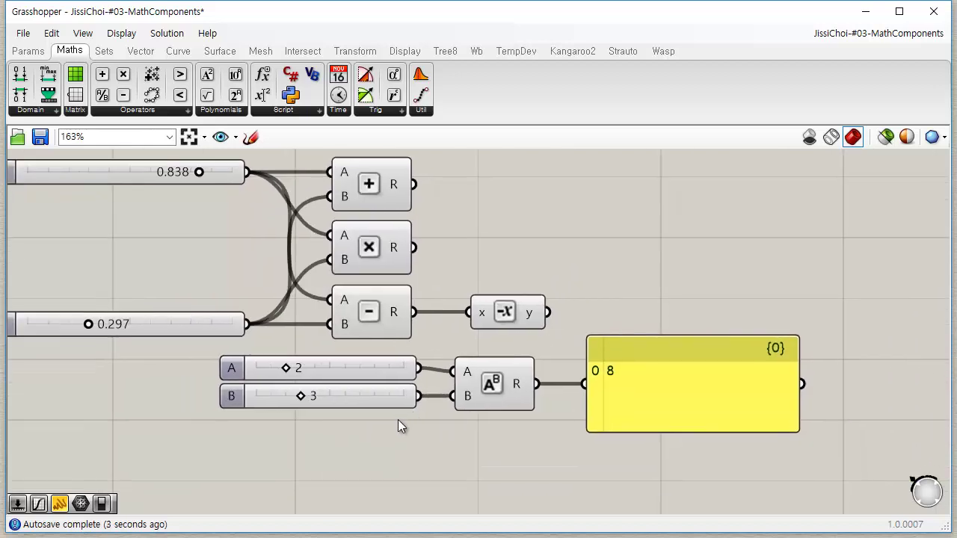
# - Set Power's B slider to 10 and its A slider to 8
pyautogui.moveTo(310, 395); pyautogui.dragTo(402, 398)
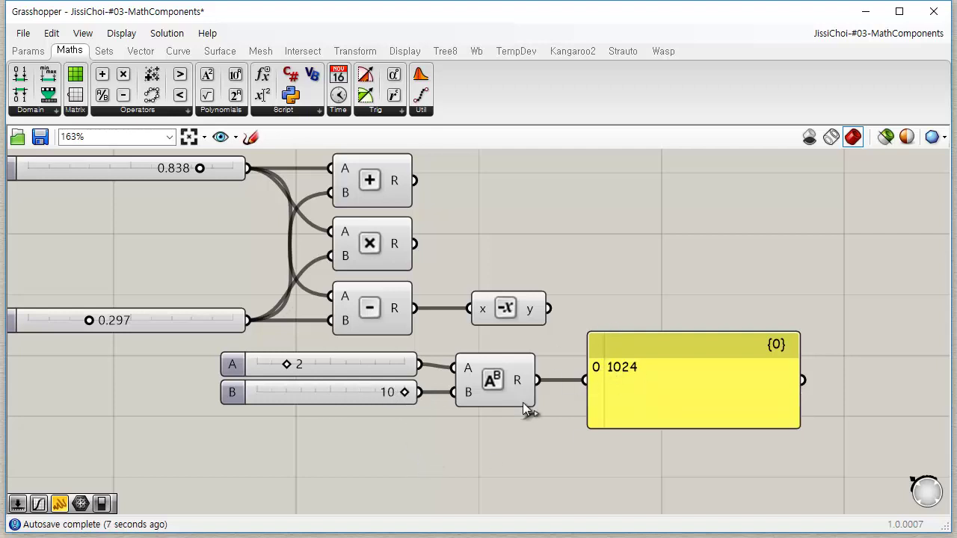
pyautogui.moveTo(401, 392); pyautogui.dragTo(454, 410)
pyautogui.moveTo(287, 356); pyautogui.dragTo(376, 366)
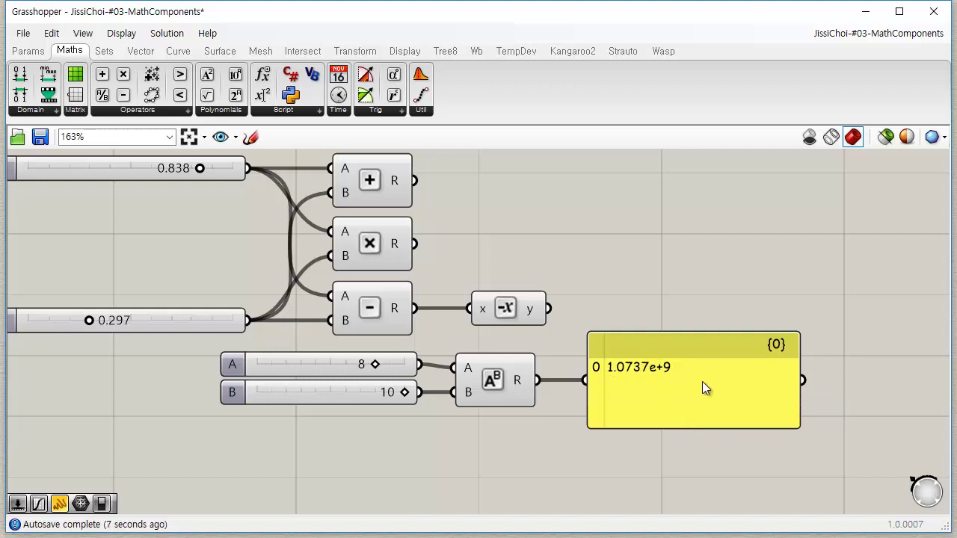
# - Move the panel closer to Power and set Power's A slider to 2
pyautogui.moveTo(691, 406); pyautogui.dragTo(673, 408)
pyautogui.click(733, 453)
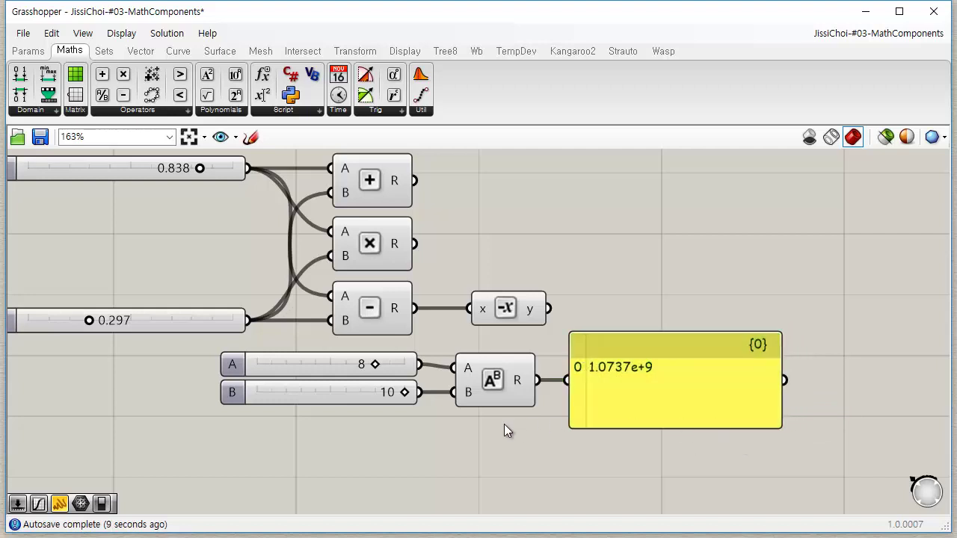
pyautogui.moveTo(506, 431); pyautogui.dragTo(529, 410, button='right')
pyautogui.moveTo(397, 343); pyautogui.dragTo(312, 363)
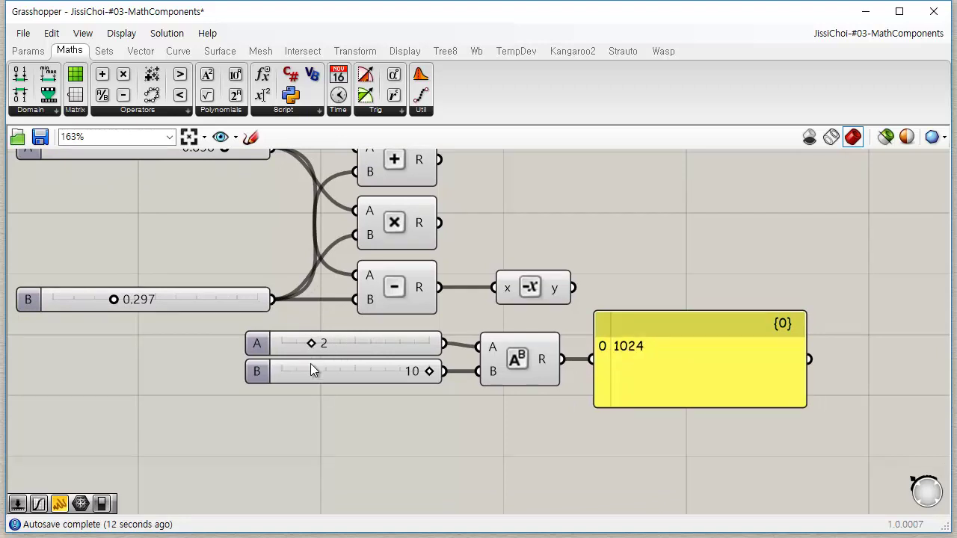
# - Replace Power's B source with the upper decimal slider B, and move the disconnected slider below and slider A slightly away from Power
pyautogui.click(193, 300)
pyautogui.moveTo(191, 300)
pyautogui.mouseDown()
pyautogui.moveTo(274, 423)
pyautogui.moveTo(180, 317)
pyautogui.moveTo(185, 300)
pyautogui.mouseUp()
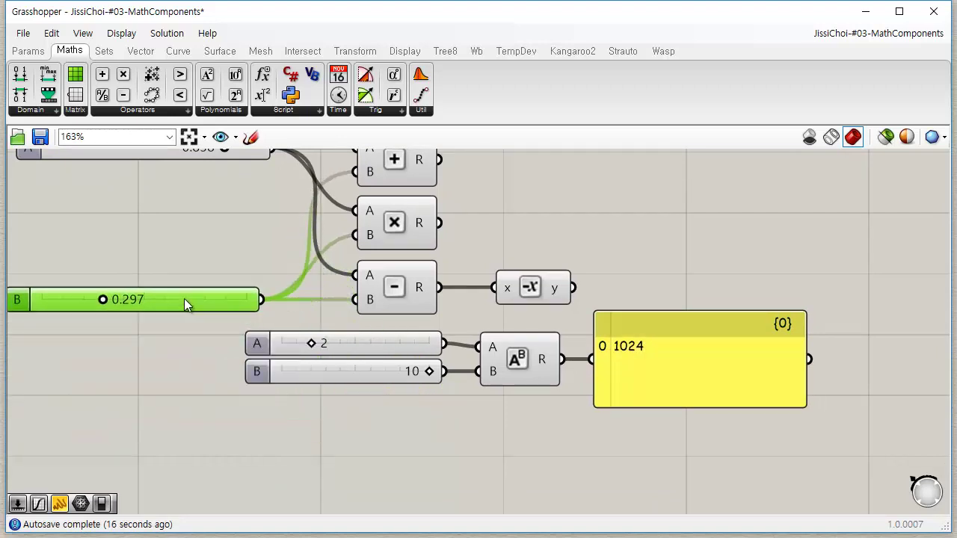
pyautogui.moveTo(264, 299); pyautogui.dragTo(479, 372)
pyautogui.click(492, 473)
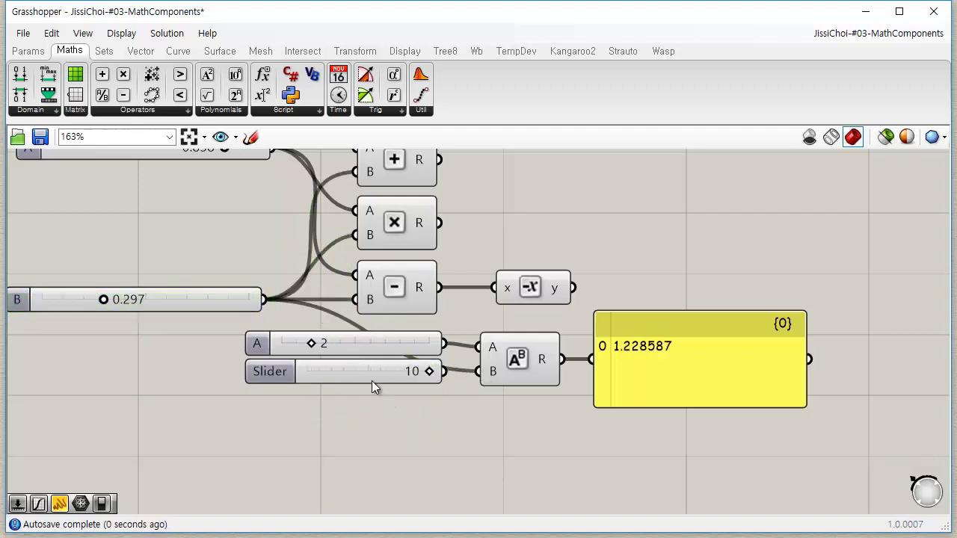
pyautogui.moveTo(372, 381); pyautogui.dragTo(338, 445)
pyautogui.moveTo(364, 346); pyautogui.dragTo(350, 350)
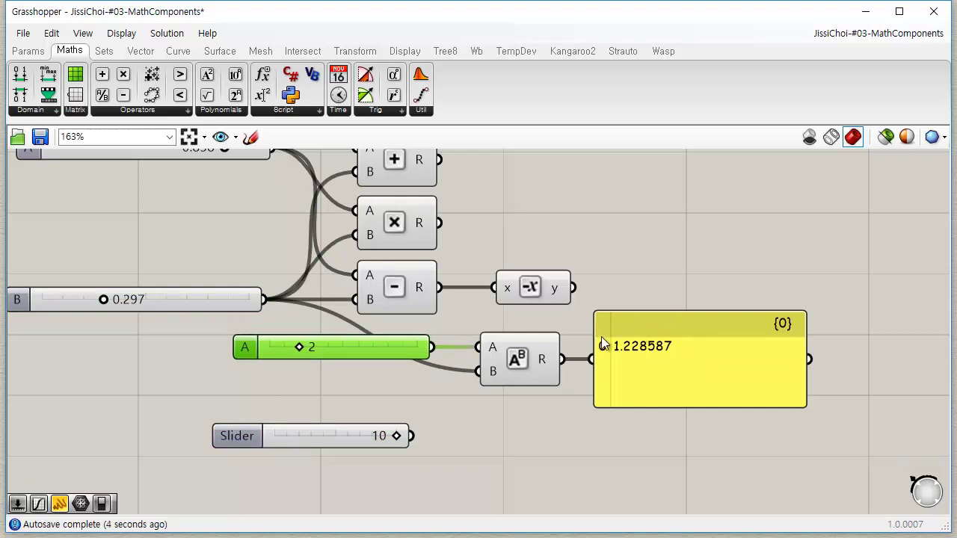
# - Set the decimal slider B that feeds Power to 0.611
pyautogui.moveTo(159, 358); pyautogui.dragTo(194, 368, button='right')
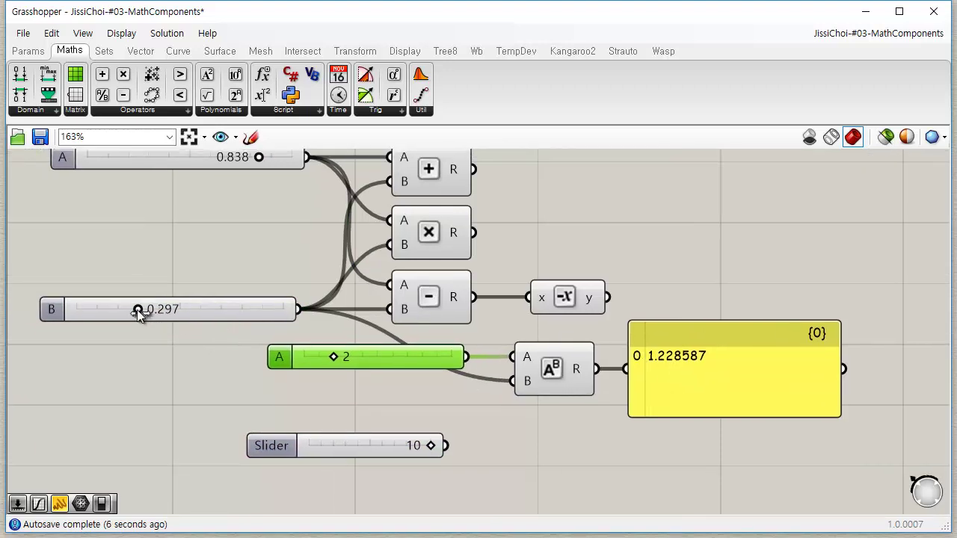
pyautogui.moveTo(136, 310); pyautogui.dragTo(202, 357)
pyautogui.click(546, 460)
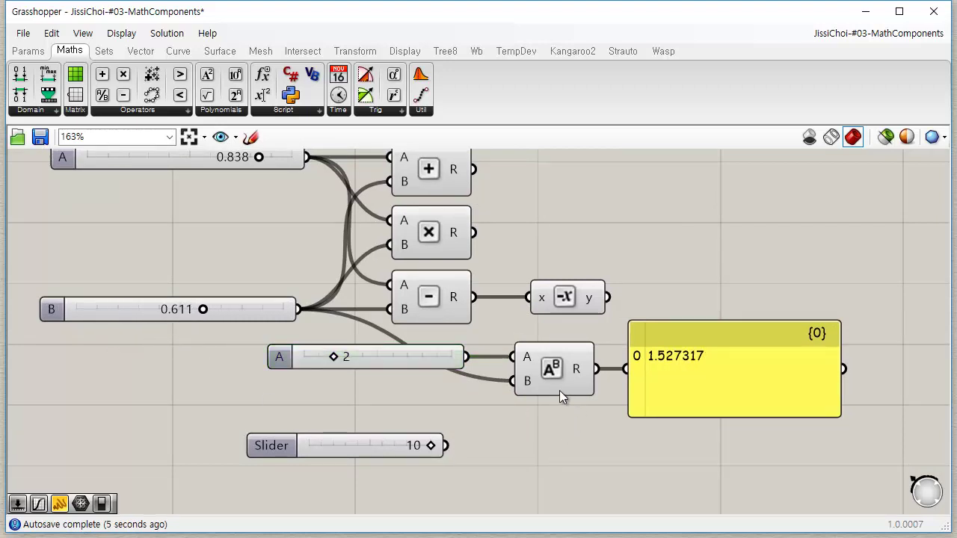
# - Place an Absolute component in the empty canvas area beyond the panel
pyautogui.click(159, 112)
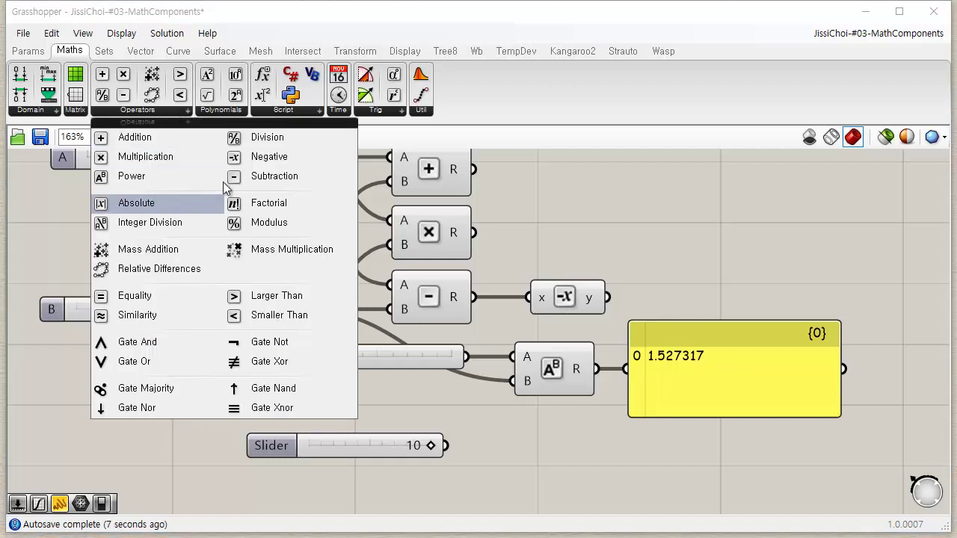
pyautogui.click(764, 260)
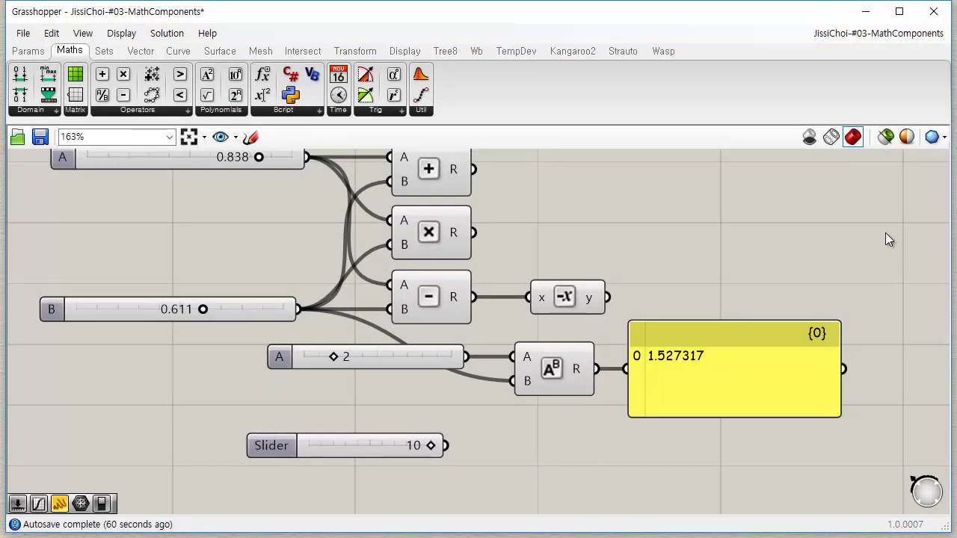
pyautogui.moveTo(886, 234); pyautogui.dragTo(406, 271, button='right')
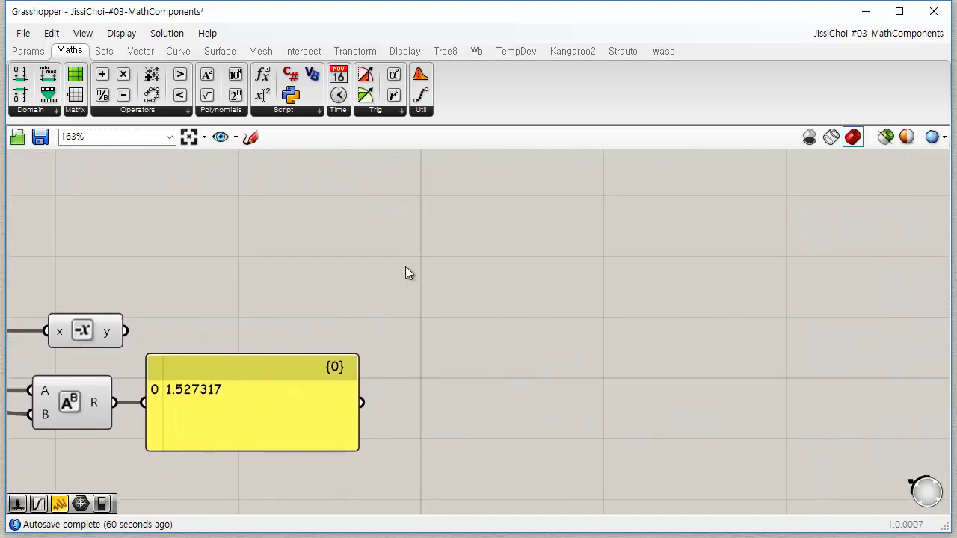
pyautogui.click(177, 112)
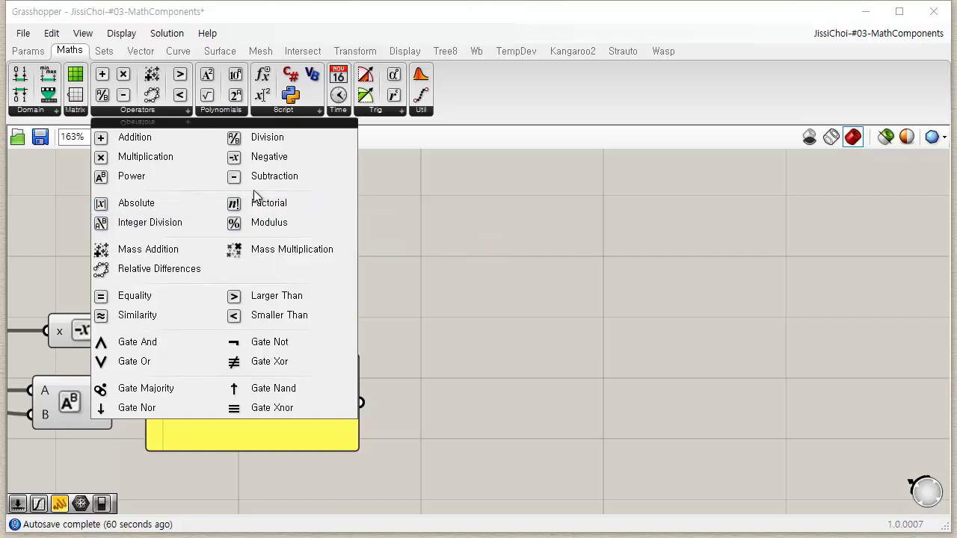
pyautogui.moveTo(137, 202); pyautogui.dragTo(512, 212)
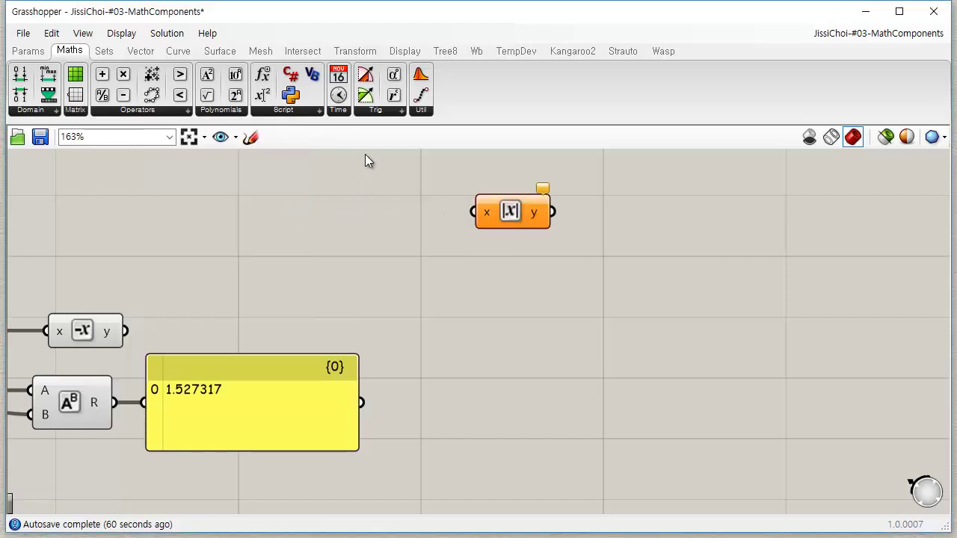
# - Place Factorial, Integer Division and Modulus components in a column below the Absolute component
pyautogui.click(166, 113)
pyautogui.moveTo(272, 195); pyautogui.dragTo(512, 273)
pyautogui.click(183, 111)
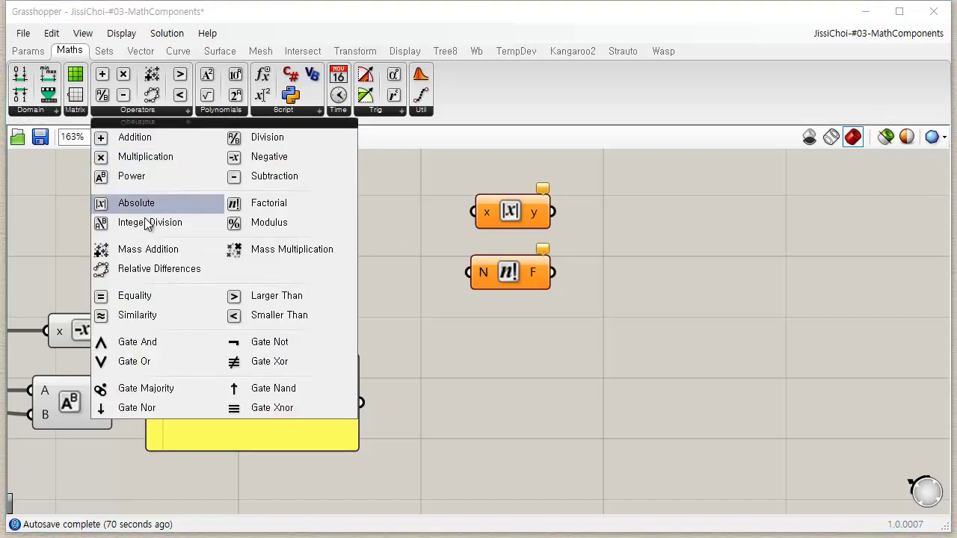
pyautogui.moveTo(148, 224); pyautogui.dragTo(352, 300)
pyautogui.moveTo(508, 337); pyautogui.dragTo(509, 334)
pyautogui.click(145, 110)
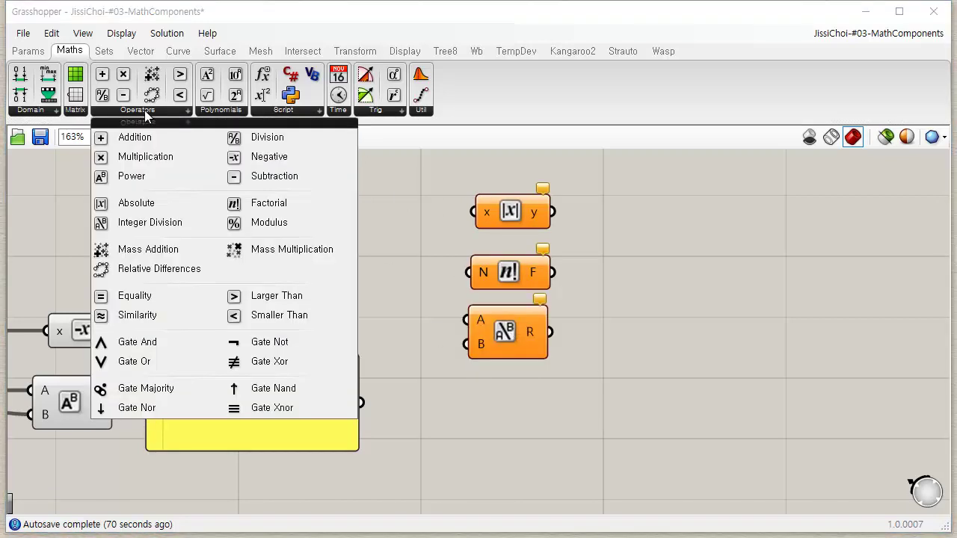
pyautogui.moveTo(263, 230); pyautogui.dragTo(507, 417)
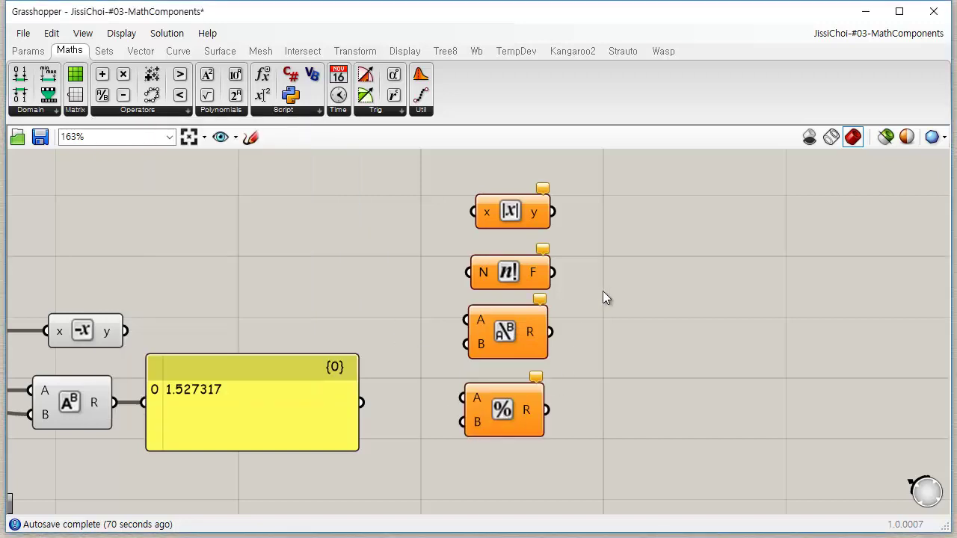
# - Align the Absolute, Factorial, Integer Division and Modulus components along their left edges
pyautogui.moveTo(603, 291); pyautogui.dragTo(577, 311, button='right')
pyautogui.moveTo(568, 163); pyautogui.dragTo(445, 501)
pyautogui.click(473, 466)
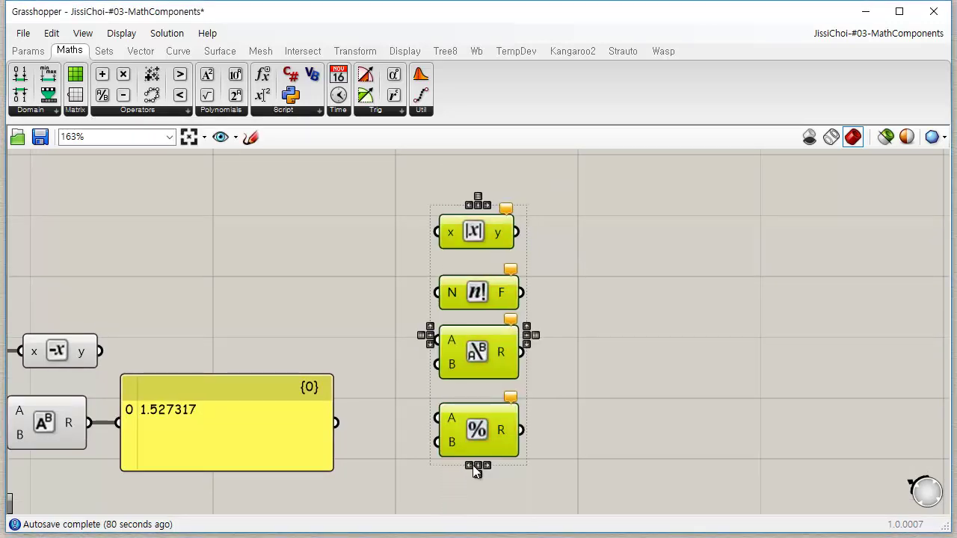
pyautogui.click(622, 426)
# - Feed the panel from Negative's output instead of Power's, move it beside Absolute, and wire it into Absolute's x input
pyautogui.scroll(-2, 399, 267)
pyautogui.moveTo(250, 267); pyautogui.dragTo(379, 261, button='right')
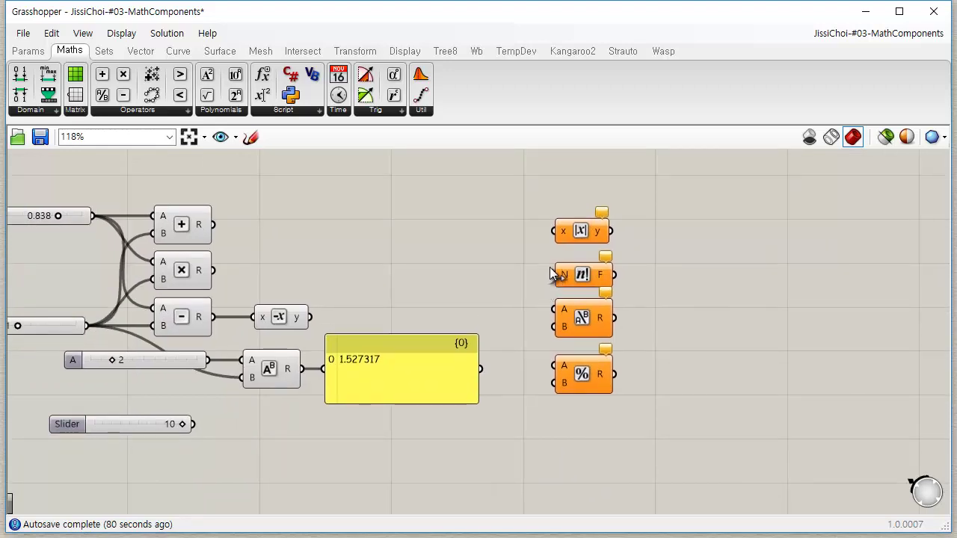
pyautogui.moveTo(398, 254); pyautogui.dragTo(351, 255, button='right')
pyautogui.scroll(1, 507, 224)
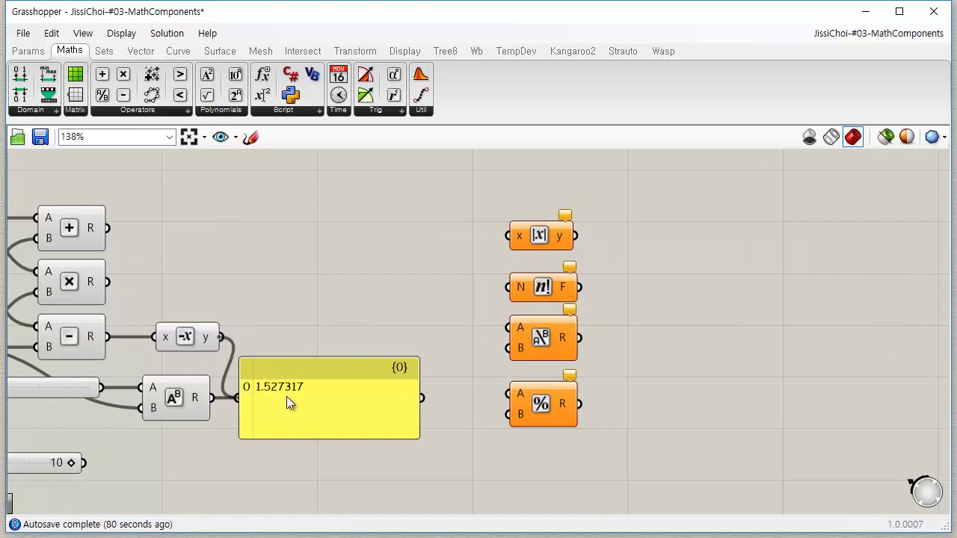
pyautogui.moveTo(290, 402); pyautogui.dragTo(384, 325)
pyautogui.click(451, 271)
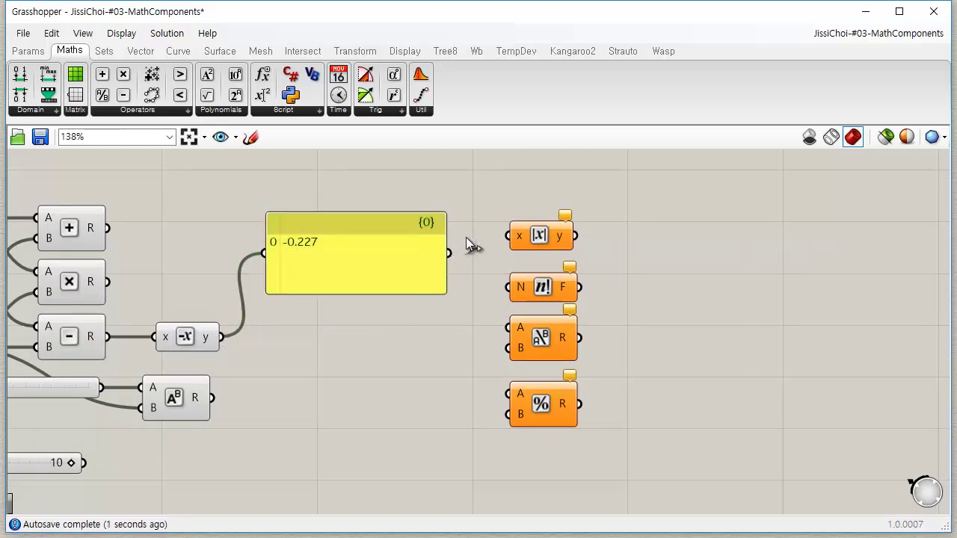
pyautogui.moveTo(449, 253); pyautogui.dragTo(509, 237)
pyautogui.moveTo(383, 252); pyautogui.dragTo(393, 242)
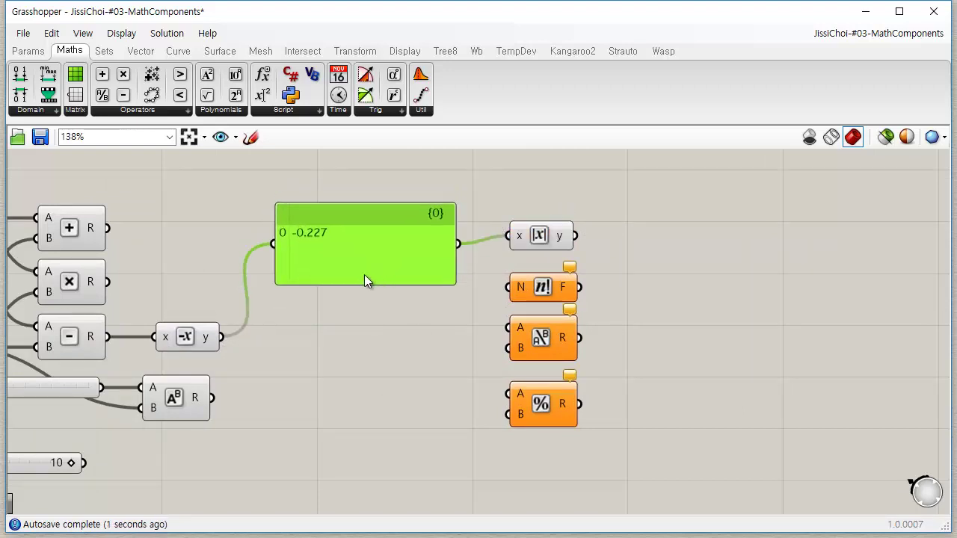
# - Duplicate the panel beyond Absolute, wire Absolute's y output into the copy, and line both panels up with the component
pyautogui.keyDown('alt'); pyautogui.moveTo(364, 281); pyautogui.dragTo(735, 273); pyautogui.keyUp('alt')
pyautogui.moveTo(574, 236); pyautogui.dragTo(640, 240)
pyautogui.moveTo(723, 250); pyautogui.dragTo(709, 248)
pyautogui.moveTo(378, 260)
pyautogui.mouseDown()
pyautogui.moveTo(383, 241)
pyautogui.moveTo(389, 253)
pyautogui.mouseUp()
pyautogui.click(388, 336)
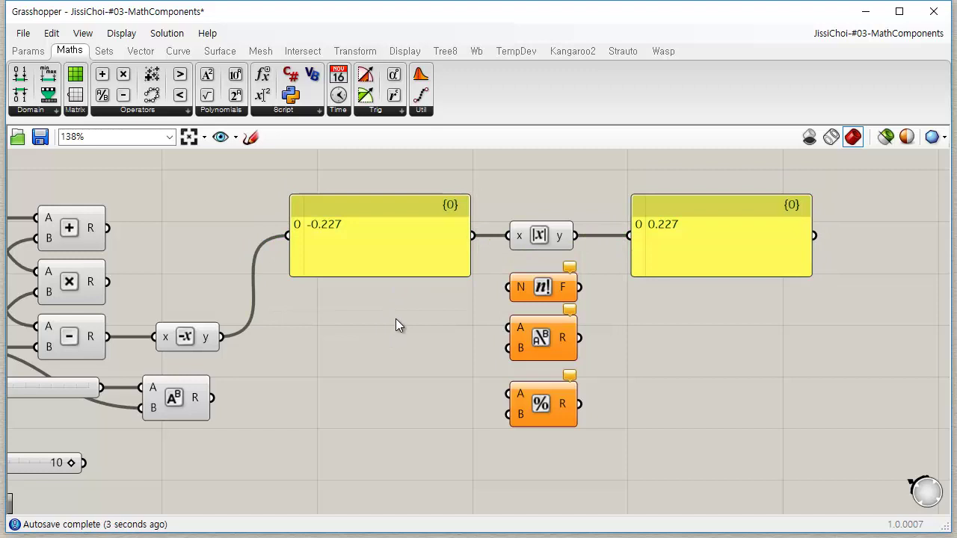
# - Set decimal slider A to 0.312 and compare the panels before and after Absolute
pyautogui.scroll(-2, 299, 275)
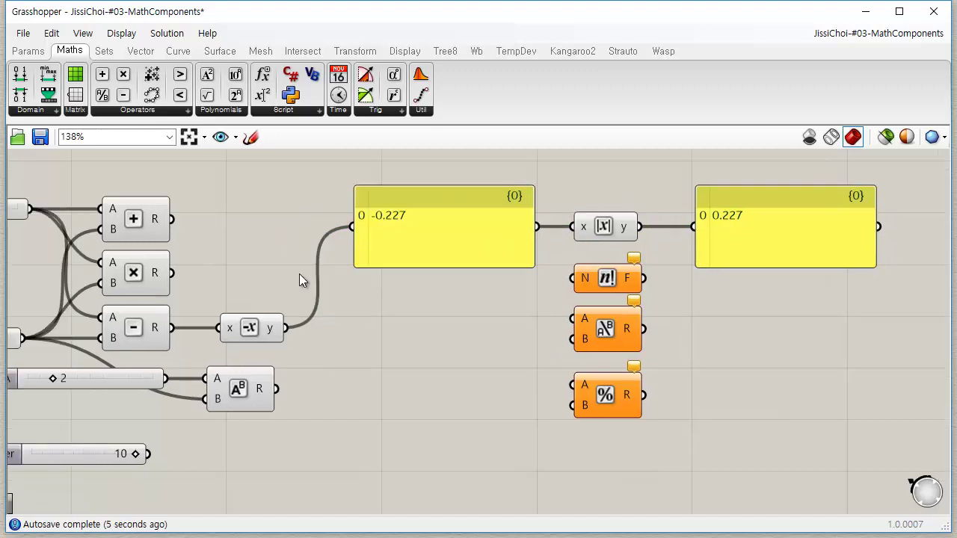
pyautogui.moveTo(79, 247); pyautogui.dragTo(145, 252, button='right')
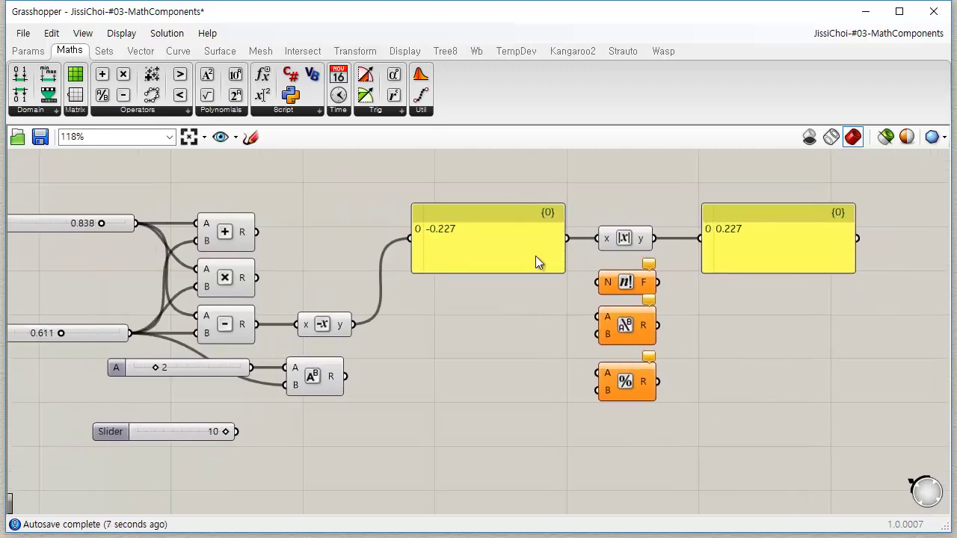
pyautogui.moveTo(102, 223); pyautogui.dragTo(24, 223)
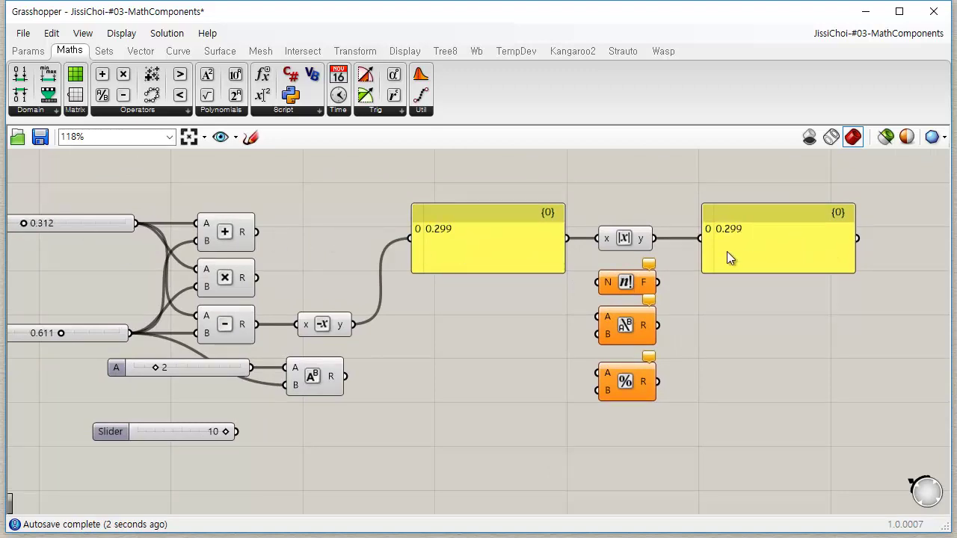
pyautogui.scroll(8, 442, 316)
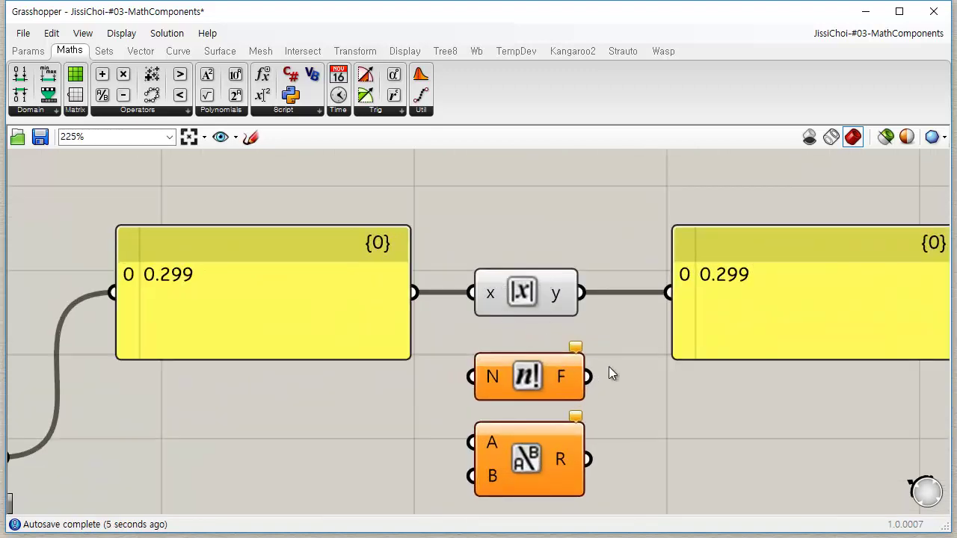
pyautogui.moveTo(492, 296)
pyautogui.moveTo(553, 294)
# - Move the unconnected integer slider beside Factorial and wire it into the N input
pyautogui.scroll(-6, 369, 309)
pyautogui.moveTo(294, 456); pyautogui.dragTo(296, 410, button='right')
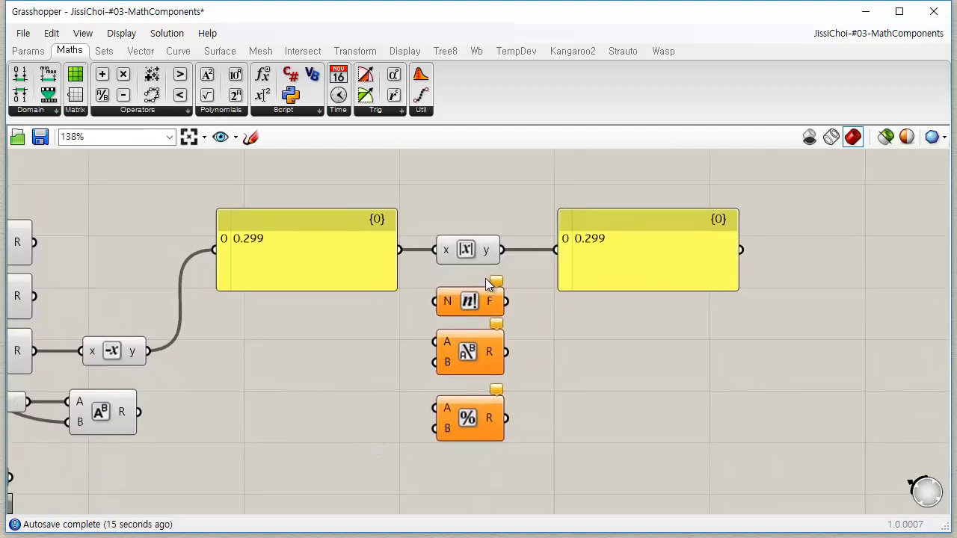
pyautogui.moveTo(470, 307)
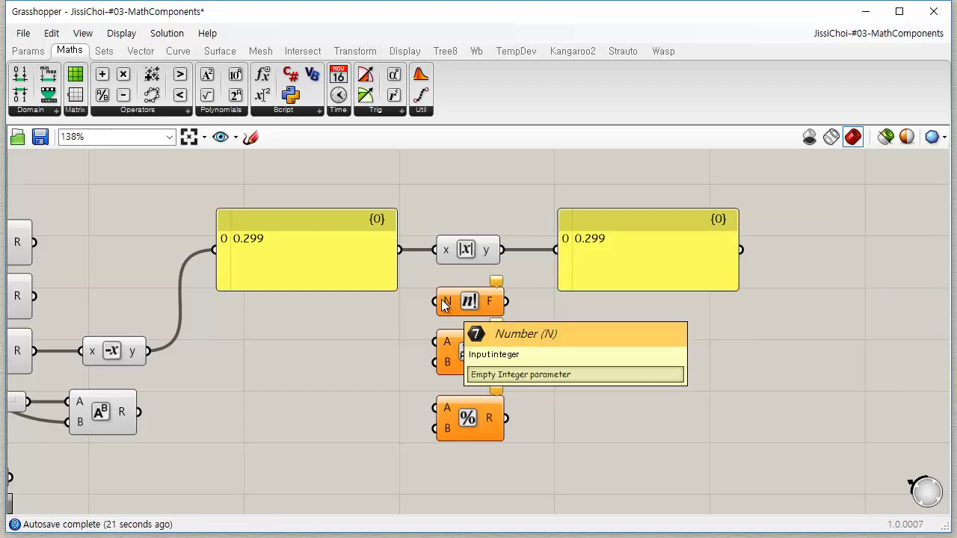
pyautogui.moveTo(400, 358); pyautogui.dragTo(537, 326, button='right')
pyautogui.scroll(-2, 494, 337)
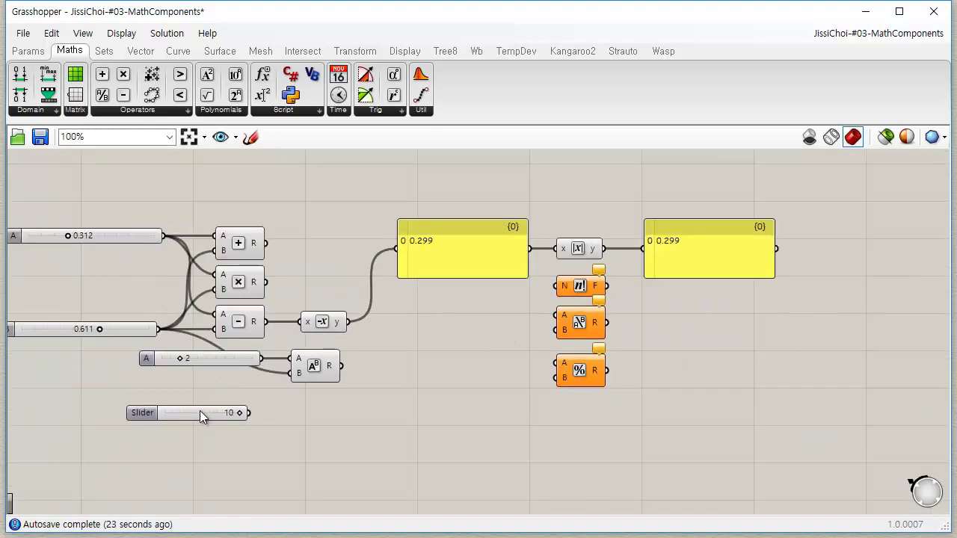
pyautogui.moveTo(200, 411); pyautogui.dragTo(502, 294)
pyautogui.scroll(4, 548, 292)
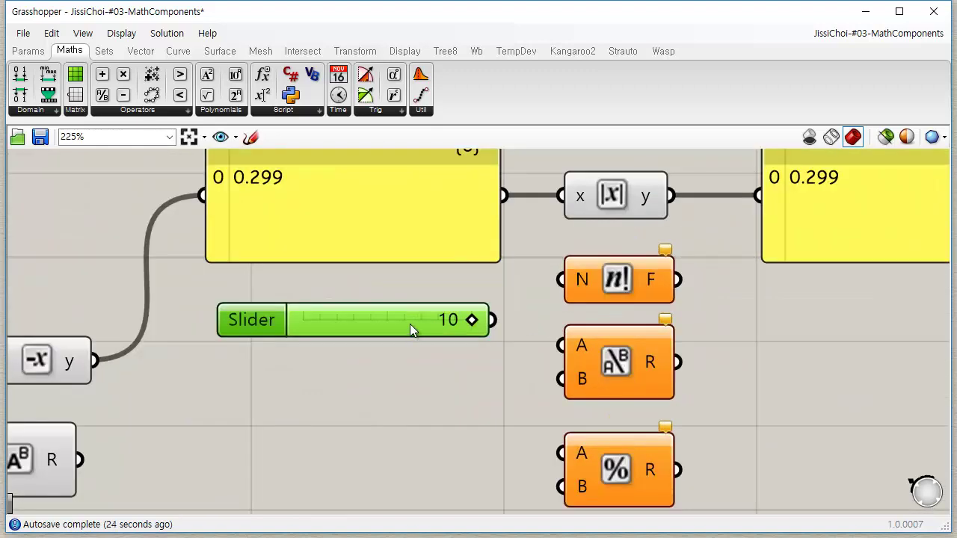
pyautogui.moveTo(410, 324); pyautogui.dragTo(396, 306)
pyautogui.moveTo(478, 301); pyautogui.dragTo(561, 280)
# - Feed the second panel from Factorial's F output instead of Absolute's, and move the panel level with Factorial
pyautogui.moveTo(676, 280); pyautogui.dragTo(769, 205)
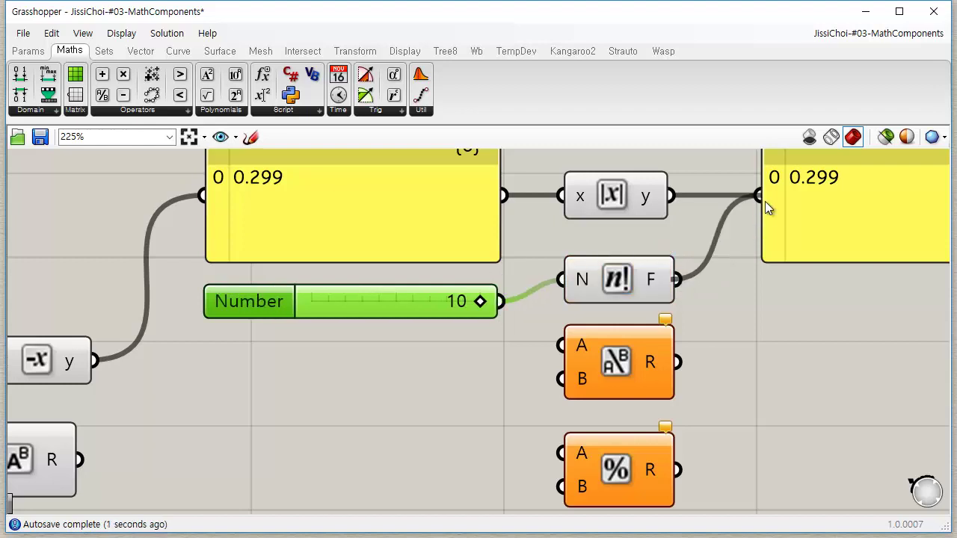
pyautogui.moveTo(747, 297); pyautogui.dragTo(519, 297, button='right')
pyautogui.scroll(-3, 519, 297)
pyautogui.moveTo(552, 255); pyautogui.dragTo(540, 308)
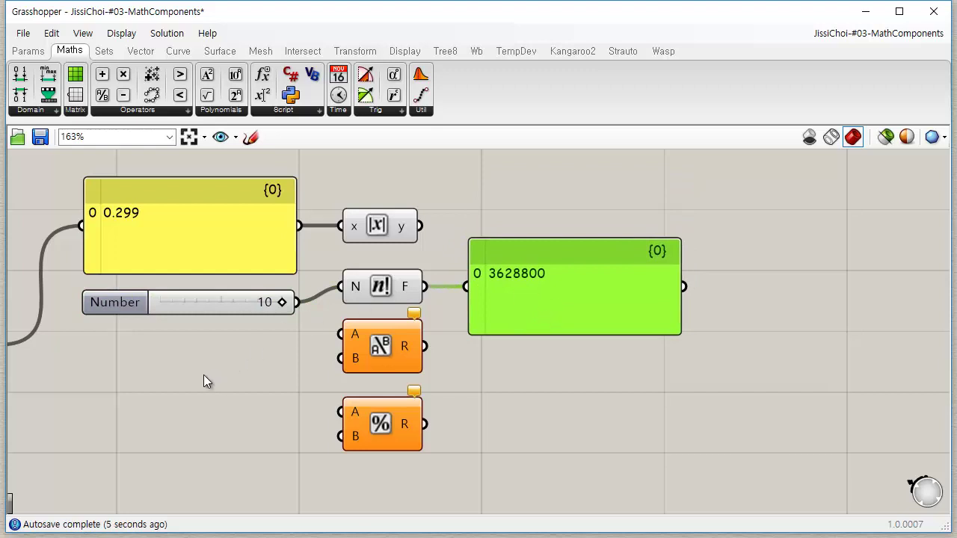
pyautogui.click(260, 339)
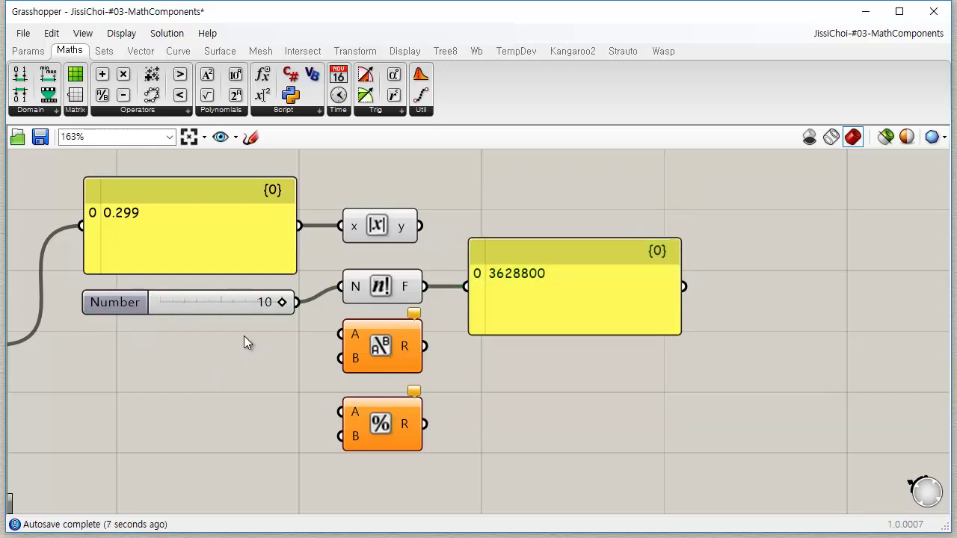
# - Set Factorial's Number slider to 5 and then to 4
pyautogui.moveTo(244, 335); pyautogui.dragTo(315, 348, button='right')
pyautogui.moveTo(355, 316); pyautogui.dragTo(294, 317)
pyautogui.scroll(1, 333, 348)
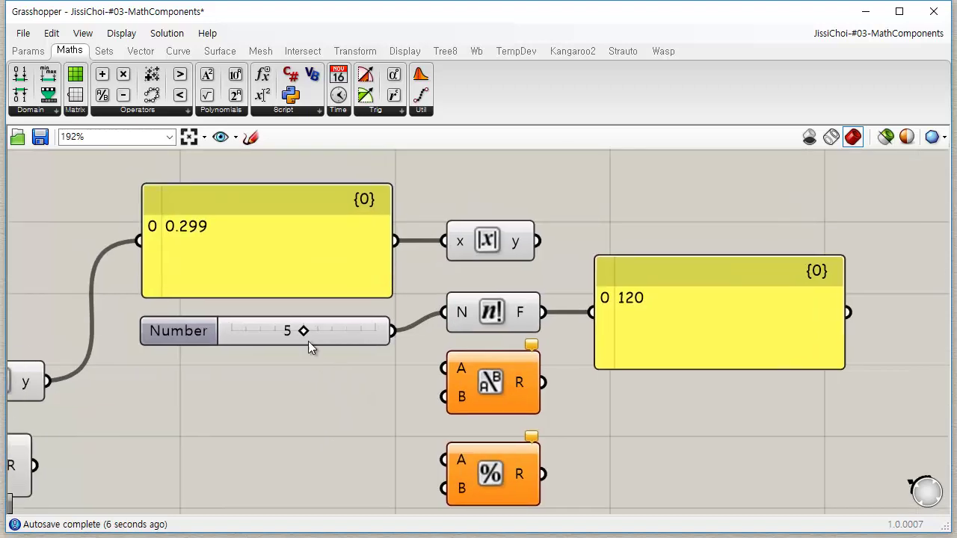
pyautogui.moveTo(304, 332)
pyautogui.mouseDown()
pyautogui.moveTo(267, 333)
pyautogui.moveTo(296, 338)
pyautogui.mouseUp()
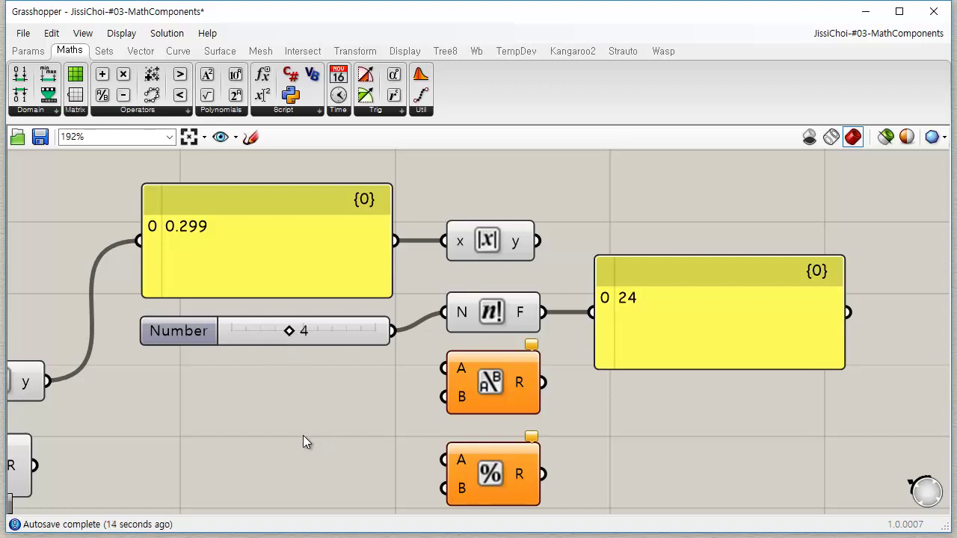
# - Move the Number slider up against the panel above so that it lines up with Factorial's N input
pyautogui.moveTo(342, 329); pyautogui.dragTo(360, 311)
pyautogui.click(373, 410)
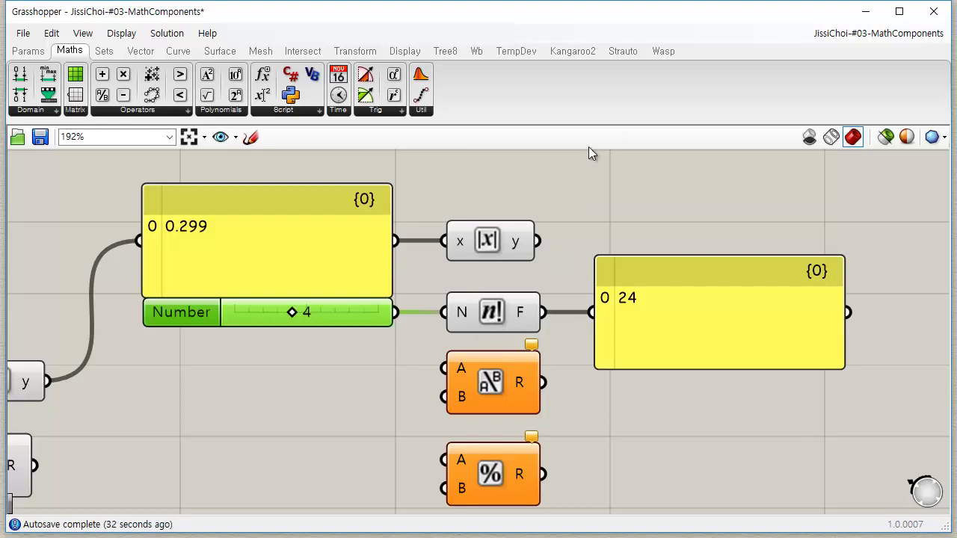
pyautogui.click(412, 381)
pyautogui.moveTo(291, 313)
pyautogui.mouseDown()
pyautogui.moveTo(281, 320)
pyautogui.moveTo(293, 314)
pyautogui.mouseUp()
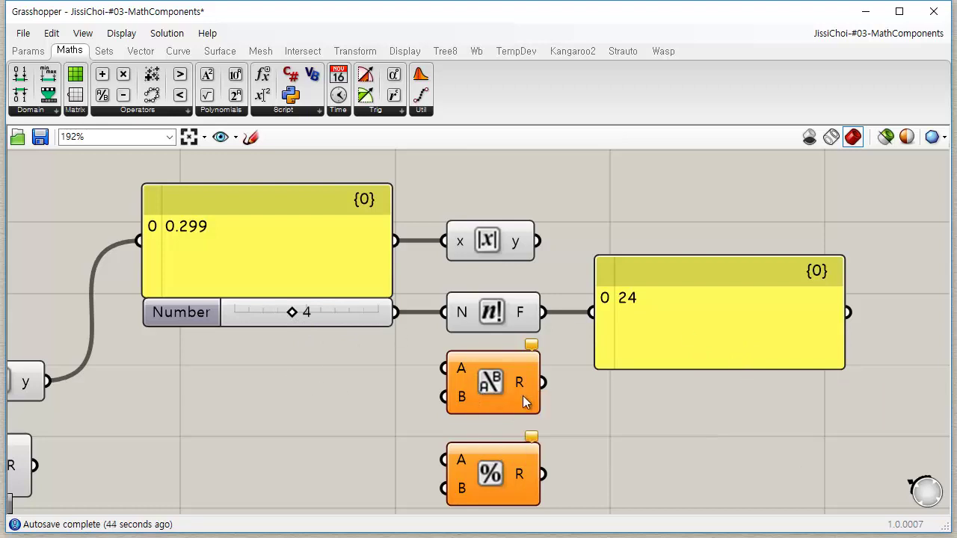
# - Place a Division component beside Integer Division
pyautogui.scroll(-2, 523, 396)
pyautogui.moveTo(232, 444); pyautogui.dragTo(423, 395, button='right')
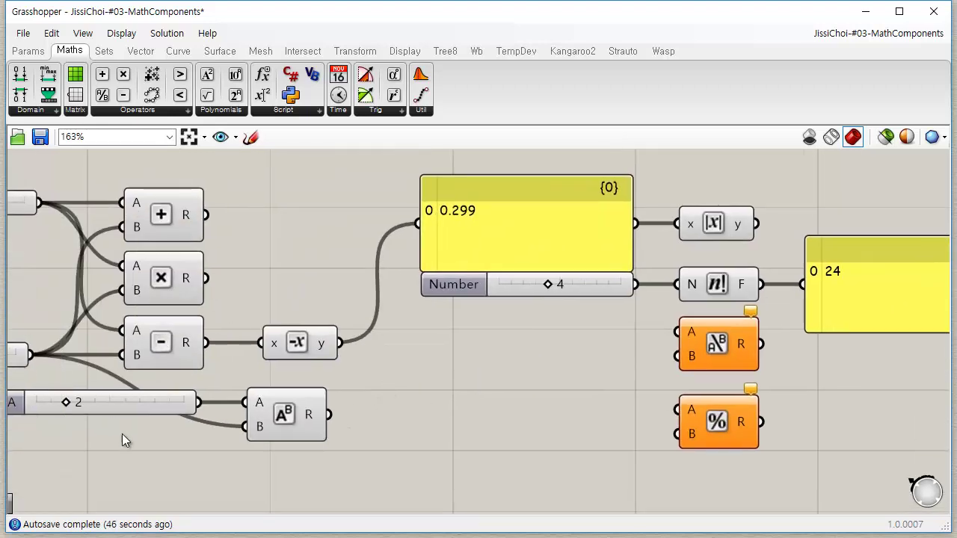
pyautogui.moveTo(232, 396); pyautogui.dragTo(214, 404, button='right')
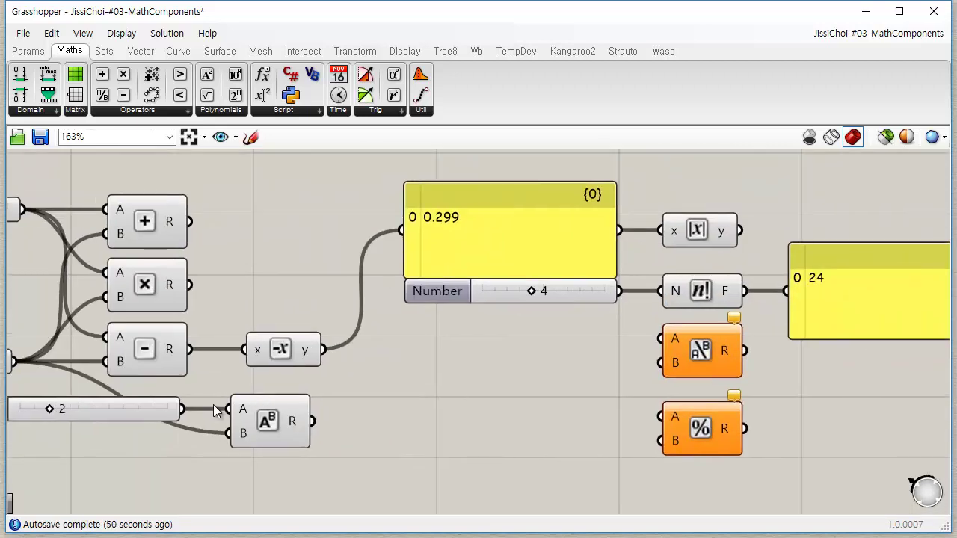
pyautogui.click(178, 112)
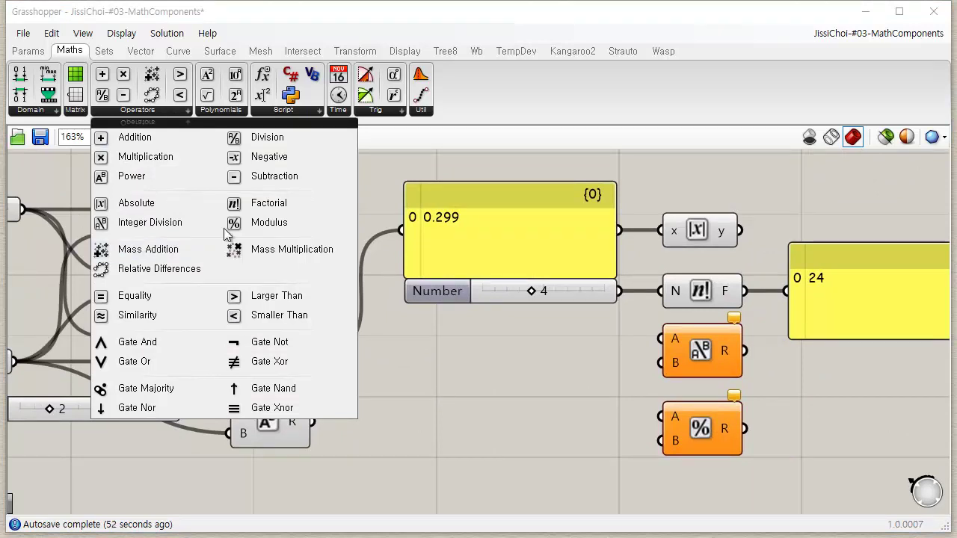
pyautogui.click(270, 142)
pyautogui.click(625, 365)
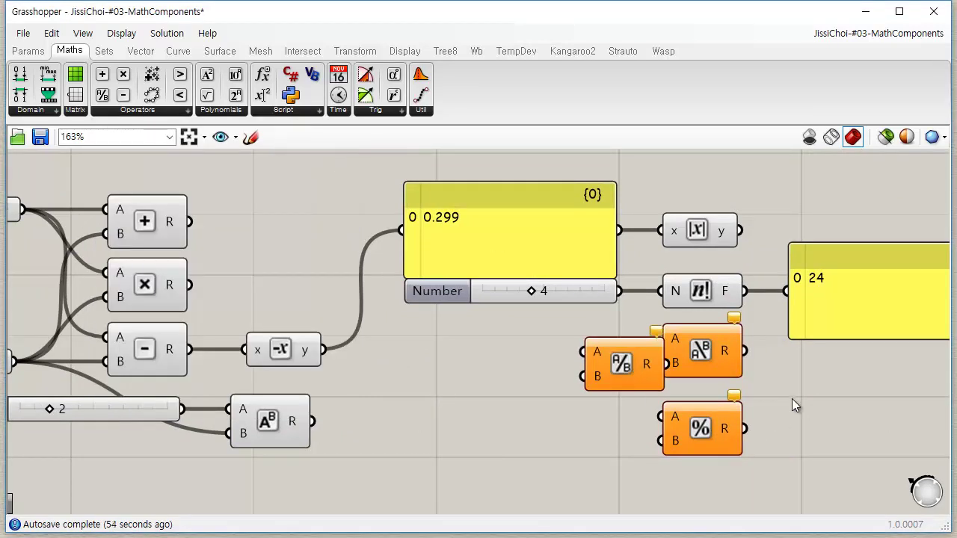
# - Arrange Division, Integer Division and Modulus in an aligned column below Factorial, with Division first
pyautogui.moveTo(791, 399); pyautogui.dragTo(678, 336, button='right')
pyautogui.moveTo(614, 375); pyautogui.dragTo(614, 433)
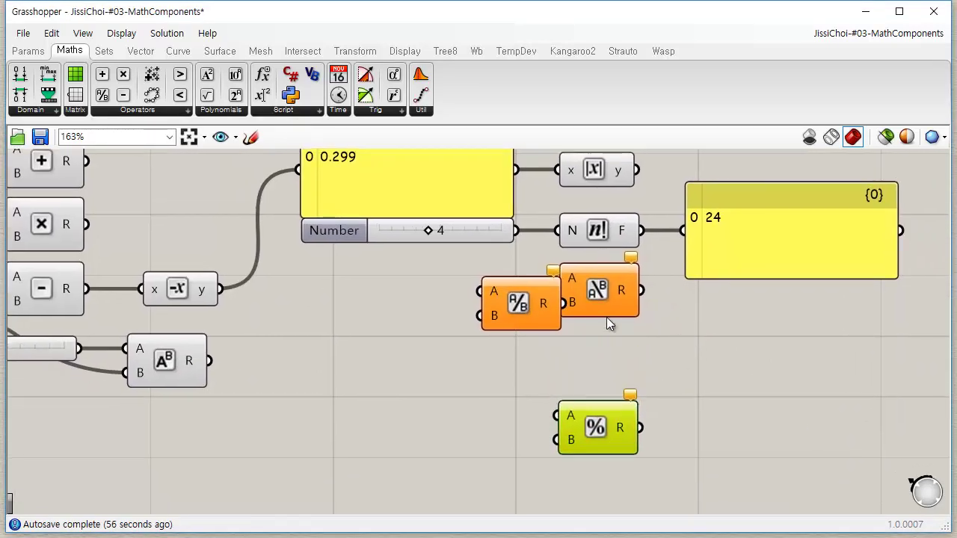
pyautogui.moveTo(606, 299); pyautogui.dragTo(604, 372)
pyautogui.click(586, 294)
pyautogui.moveTo(587, 294); pyautogui.dragTo(602, 300)
pyautogui.moveTo(676, 289); pyautogui.dragTo(618, 366)
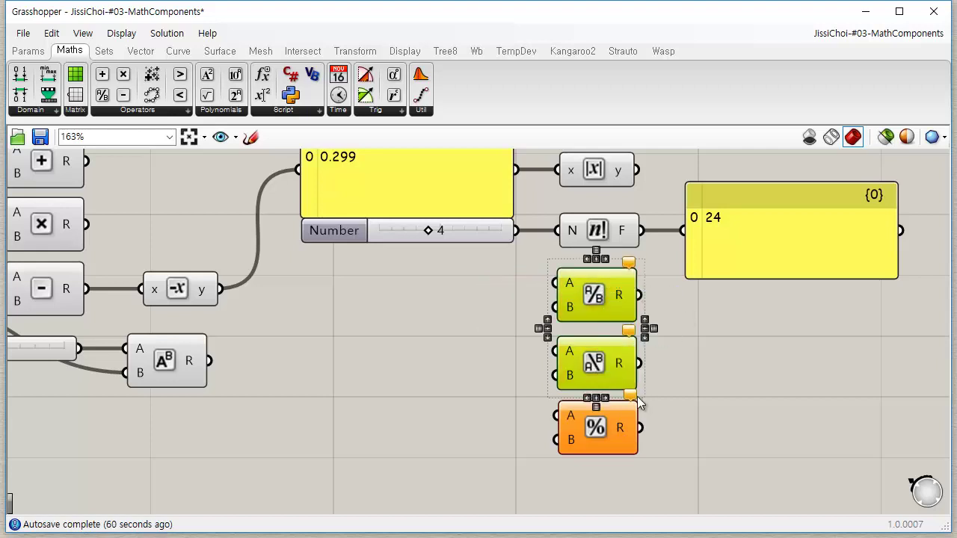
pyautogui.click(681, 362)
# - Make two copies of the slider set to 4 and connect them to Division's A and B inputs
pyautogui.moveTo(420, 344); pyautogui.dragTo(447, 311, button='right')
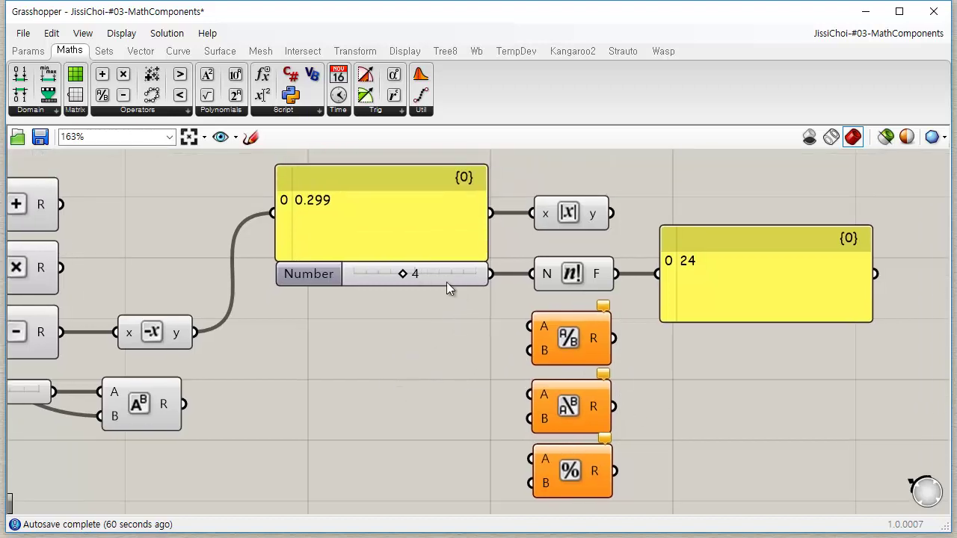
pyautogui.click(450, 280)
pyautogui.keyDown('alt'); pyautogui.moveTo(477, 287); pyautogui.dragTo(531, 326); pyautogui.keyUp('alt')
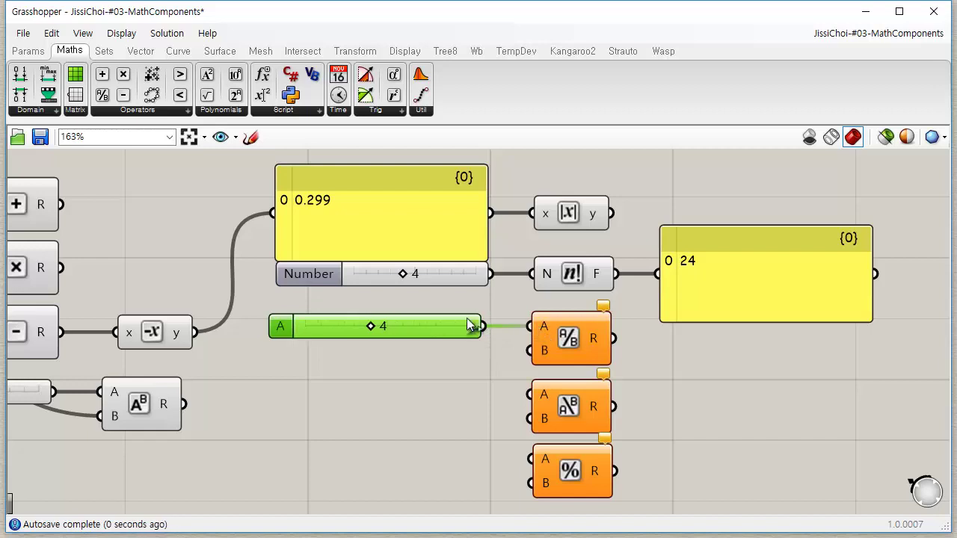
pyautogui.hotkey('ctrl', 'c')
pyautogui.hotkey('ctrl', 'v')
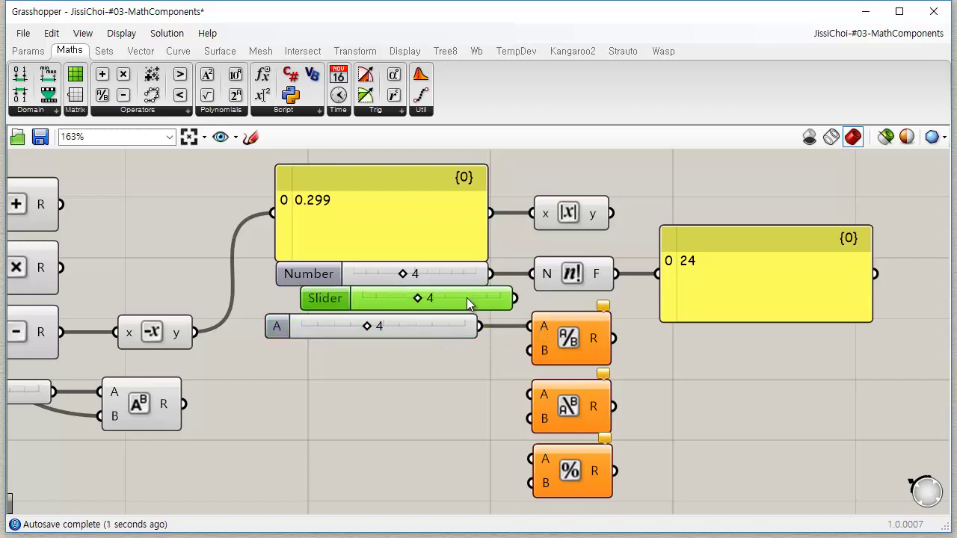
pyautogui.moveTo(467, 298); pyautogui.dragTo(530, 350)
# - Feed the result panel, placed beside Division, from both Division and Integer Division, and connect the two sliders to Integer Division's A and B
pyautogui.moveTo(614, 337); pyautogui.dragTo(732, 341)
pyautogui.moveTo(614, 407); pyautogui.dragTo(673, 359)
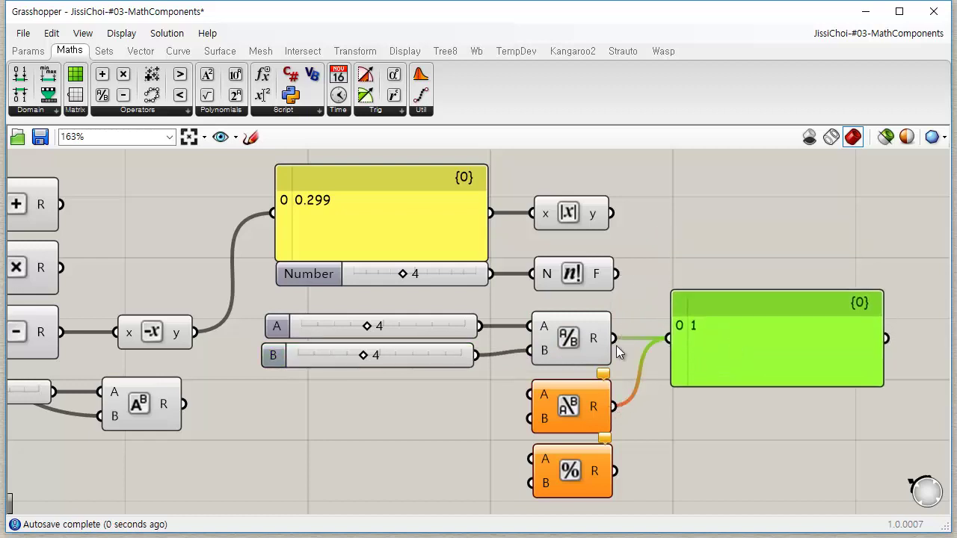
pyautogui.moveTo(478, 327); pyautogui.dragTo(532, 395)
pyautogui.moveTo(475, 356); pyautogui.dragTo(544, 420)
pyautogui.click(741, 437)
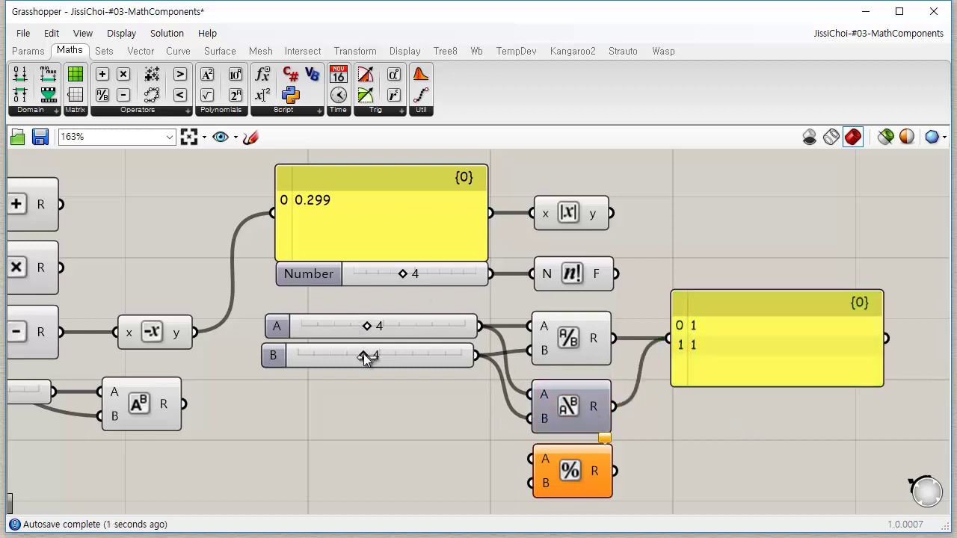
# - Set slider B to 2 and then 3, and move it and the result panel down level with Integer Division
pyautogui.moveTo(361, 353); pyautogui.dragTo(333, 353)
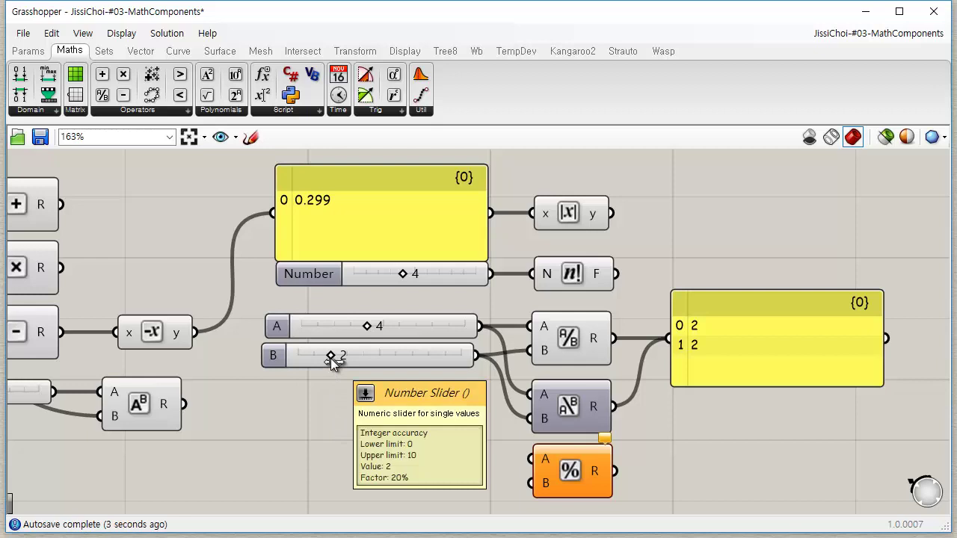
pyautogui.moveTo(332, 357); pyautogui.dragTo(347, 357)
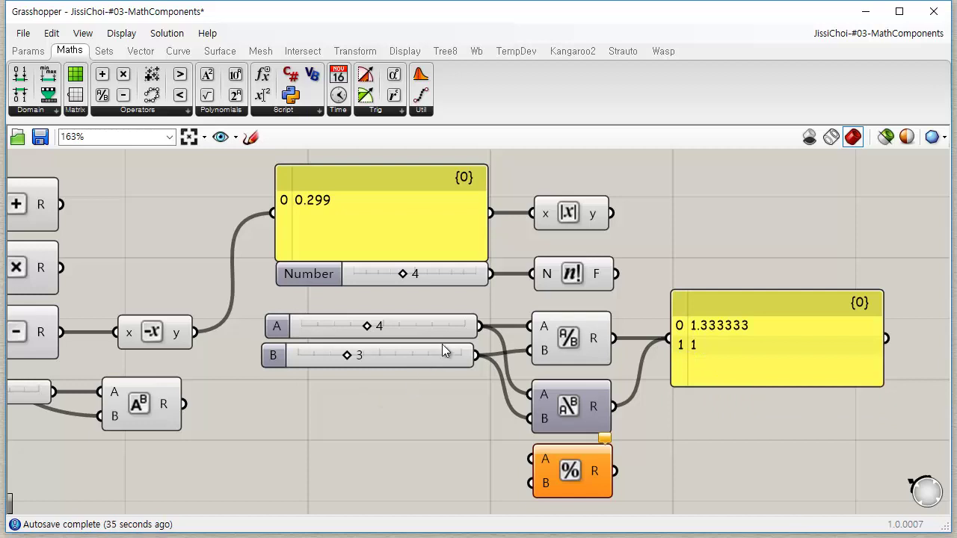
pyautogui.moveTo(442, 352); pyautogui.dragTo(449, 418)
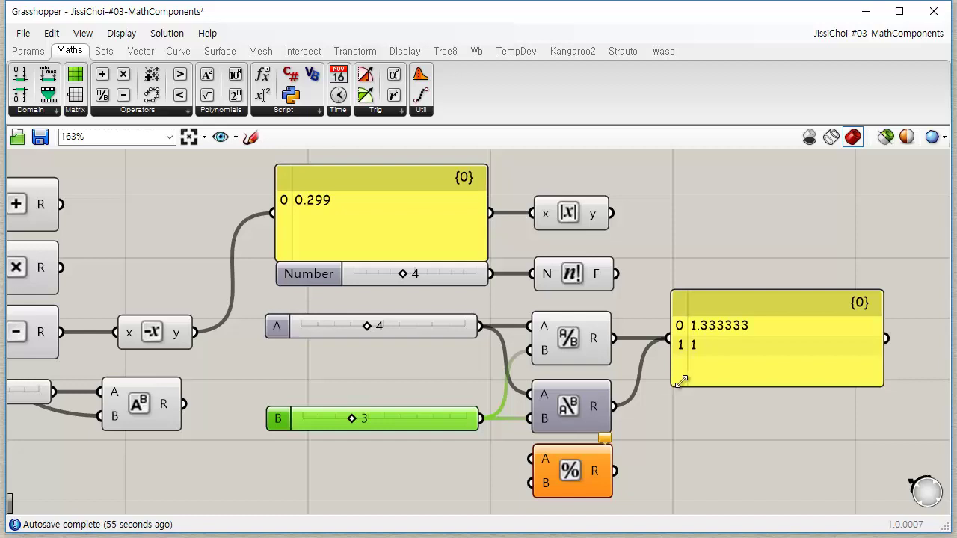
pyautogui.click(752, 428)
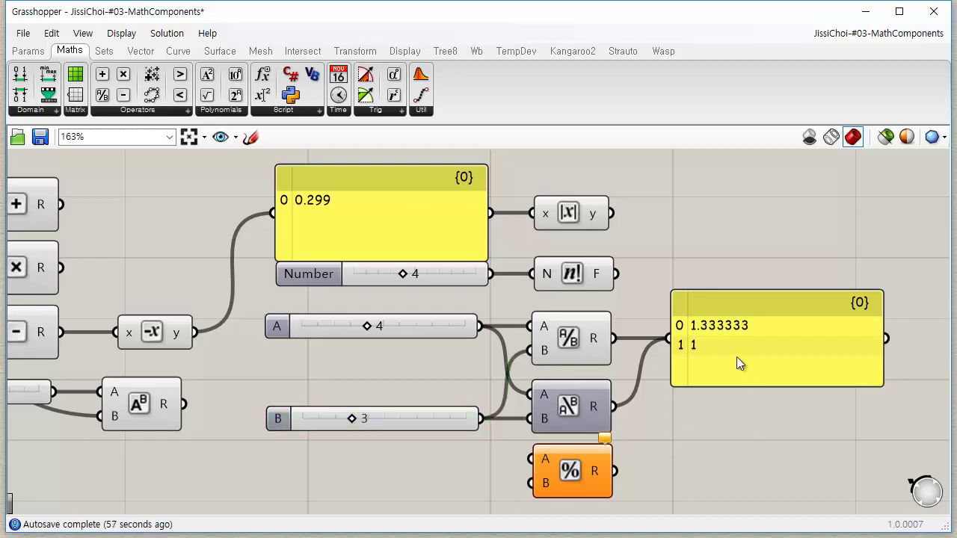
pyautogui.moveTo(736, 356); pyautogui.dragTo(722, 418)
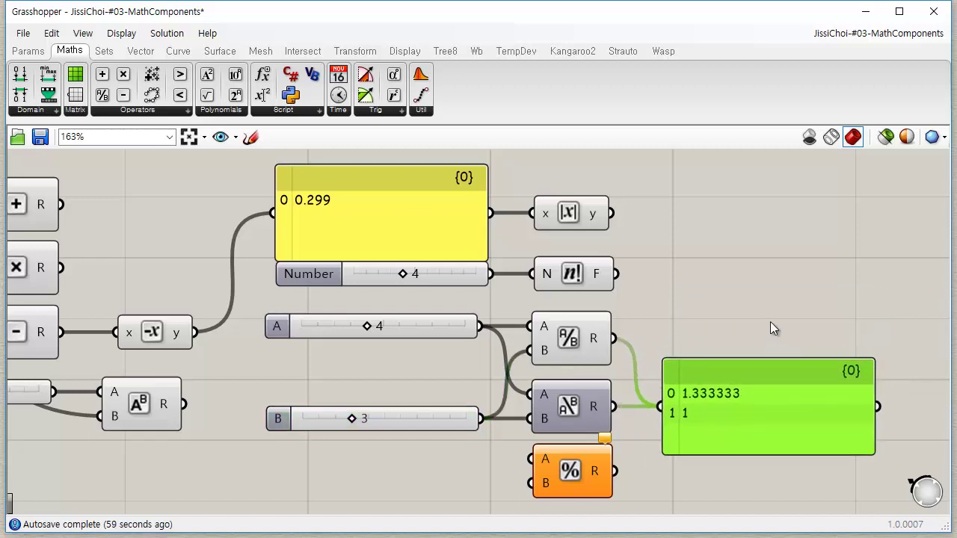
# - Wire the sliders to Modulus's A and B inputs and add Modulus's result to the shared panel
pyautogui.moveTo(774, 329); pyautogui.dragTo(767, 265, button='right')
pyautogui.moveTo(765, 453); pyautogui.dragTo(717, 416, button='right')
pyautogui.click(759, 375)
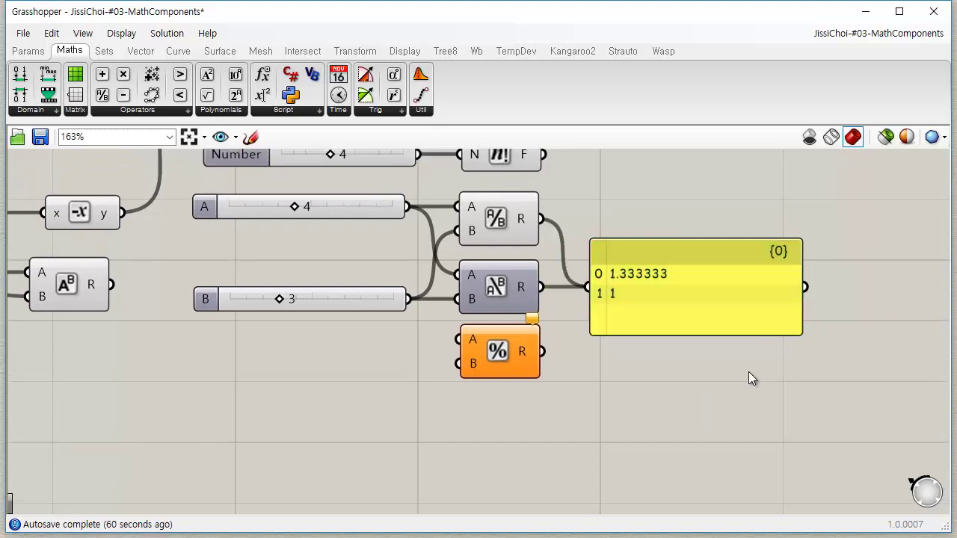
pyautogui.moveTo(407, 207); pyautogui.dragTo(458, 341)
pyautogui.moveTo(408, 299); pyautogui.dragTo(457, 363)
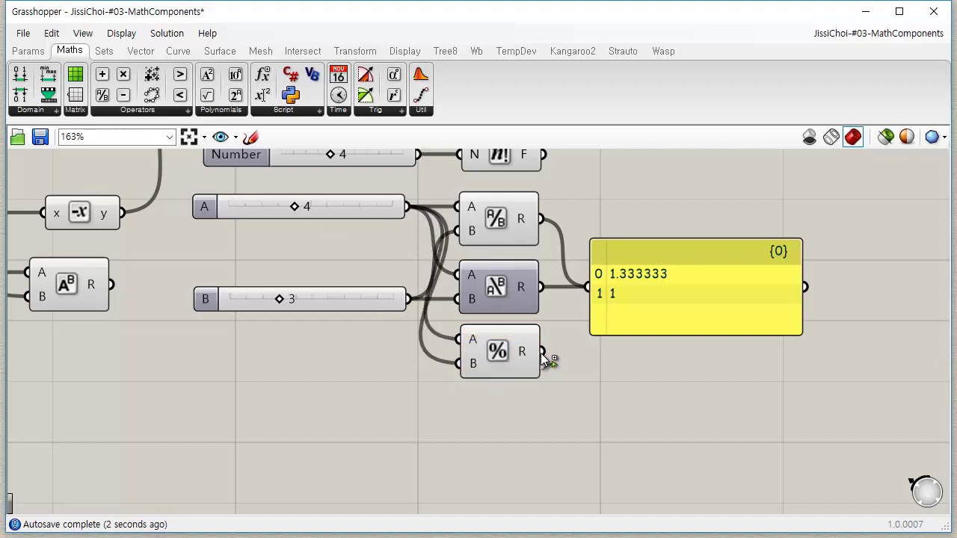
pyautogui.moveTo(542, 353); pyautogui.dragTo(568, 329)
pyautogui.moveTo(593, 298); pyautogui.dragTo(588, 287)
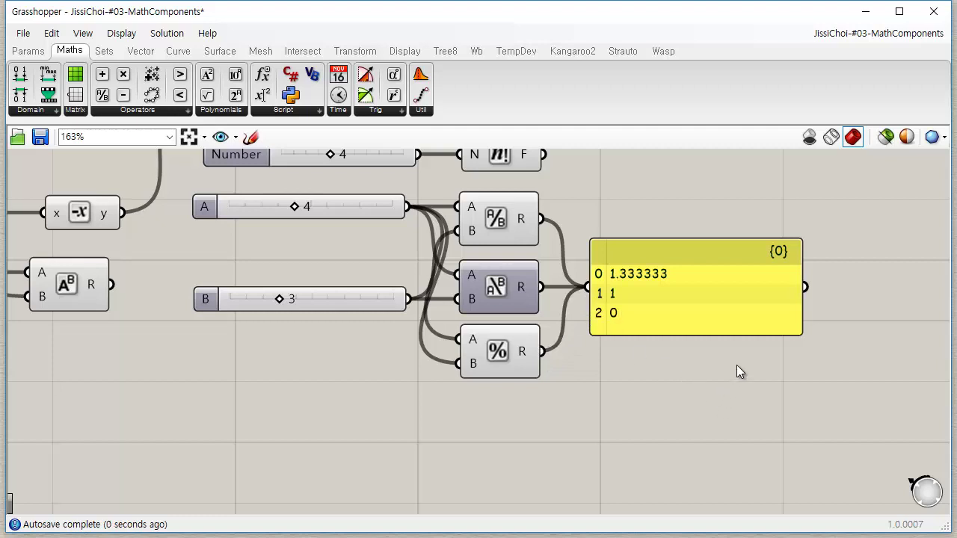
# - Widen the result panel and move it farther from the components, and reconnect slider B to Modulus's B input
pyautogui.moveTo(800, 333); pyautogui.dragTo(836, 338)
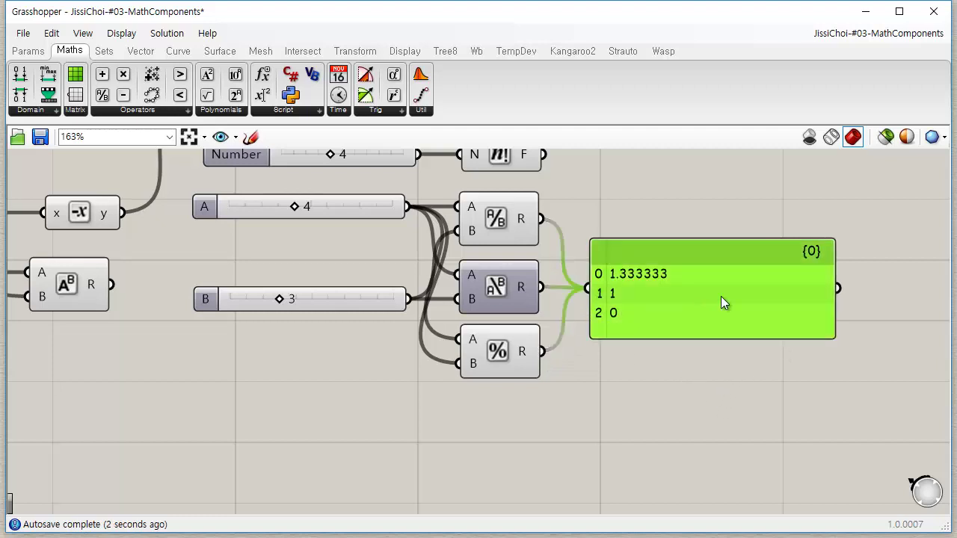
pyautogui.moveTo(704, 307); pyautogui.dragTo(735, 306)
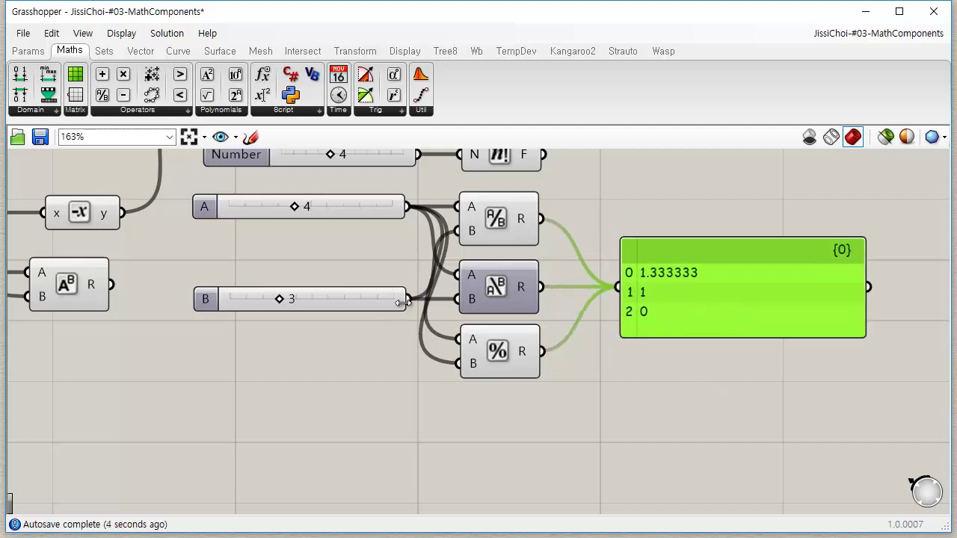
pyautogui.moveTo(408, 299); pyautogui.dragTo(458, 363)
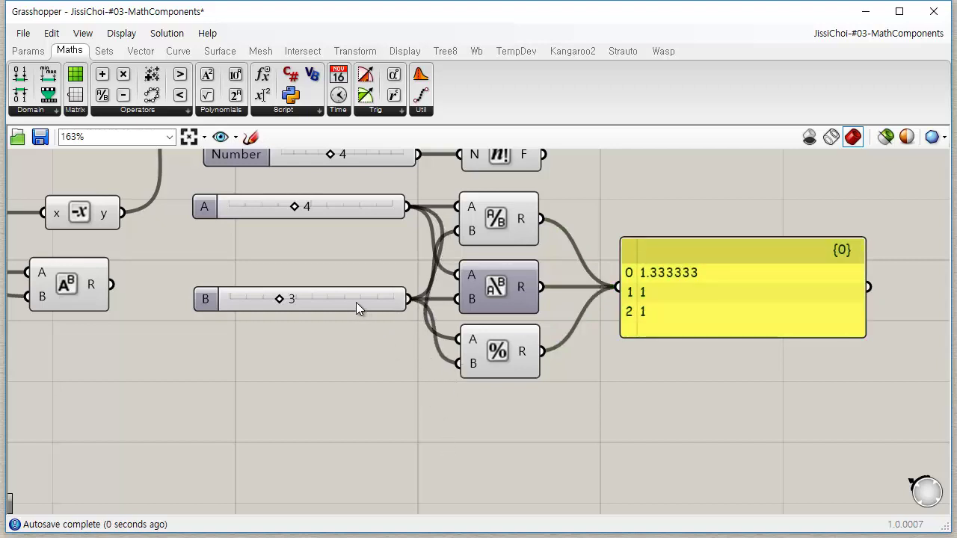
# - Move sliders A and B farther away from the division components, with A stacked directly above B
pyautogui.moveTo(357, 304); pyautogui.dragTo(317, 306)
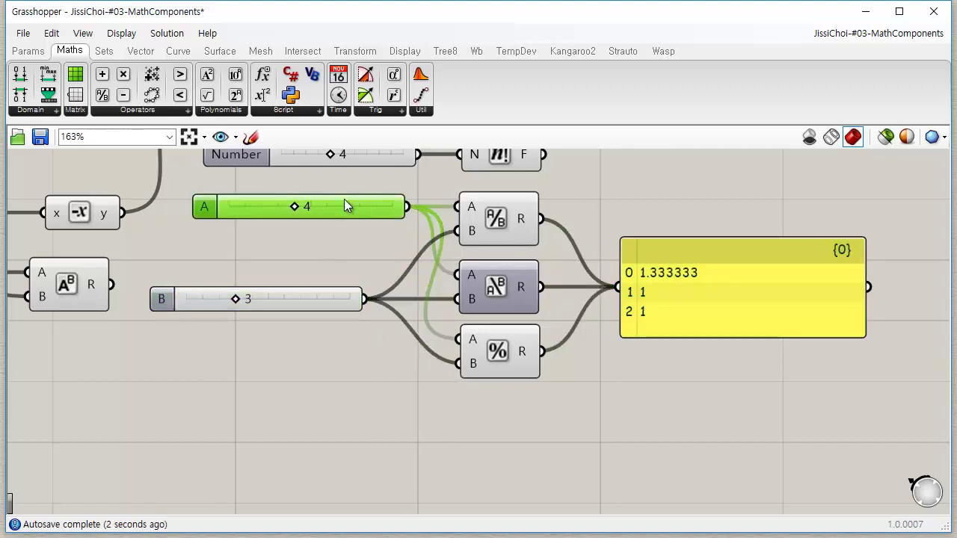
pyautogui.moveTo(344, 201); pyautogui.dragTo(319, 264)
pyautogui.click(354, 277)
pyautogui.click(564, 309)
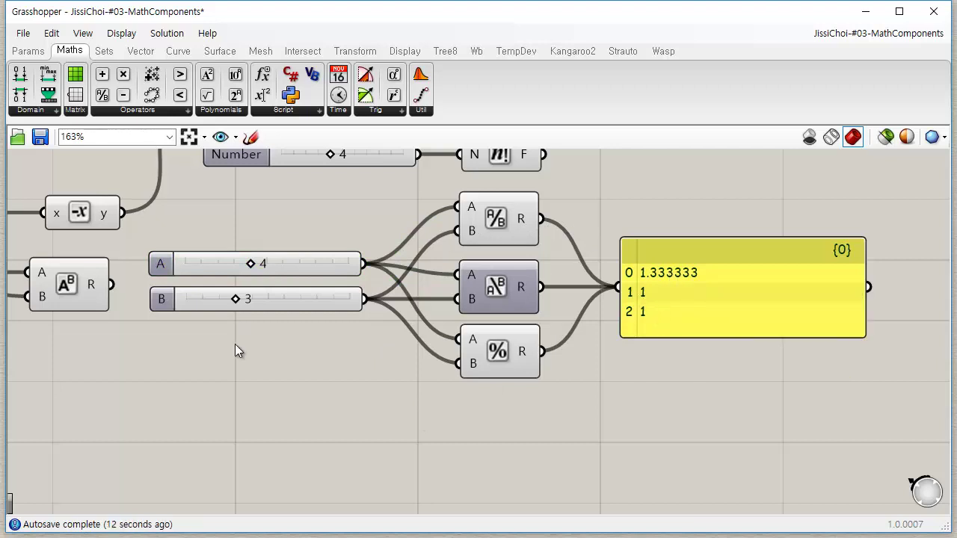
# - Set slider A to 9 and slider B to 2 to compare Division, Integer Division and Modulus
pyautogui.moveTo(250, 265); pyautogui.dragTo(327, 275)
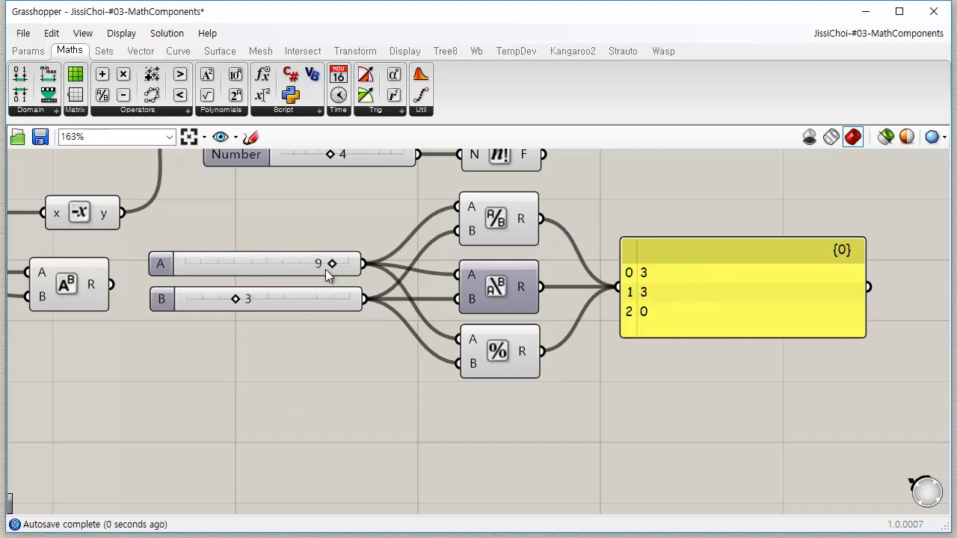
pyautogui.moveTo(236, 299); pyautogui.dragTo(221, 300)
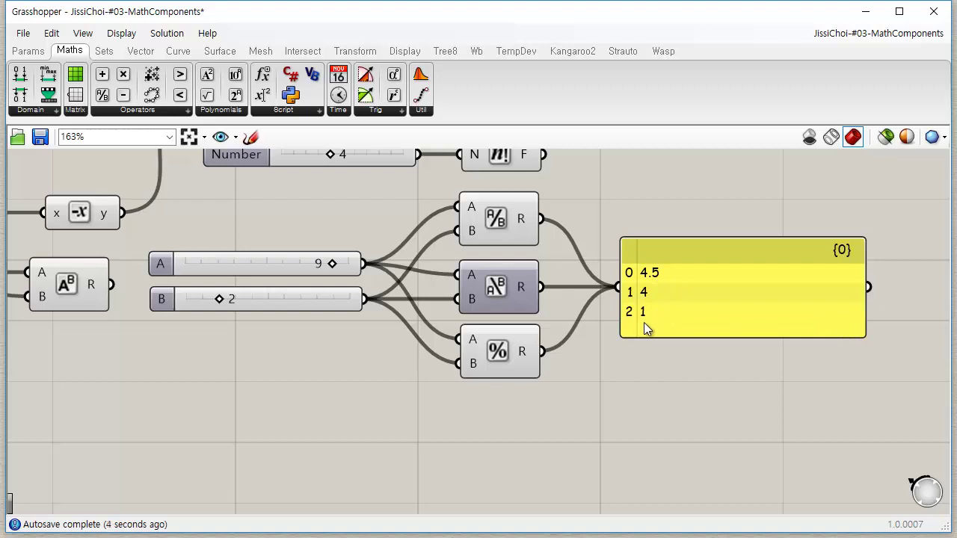
pyautogui.moveTo(646, 377); pyautogui.dragTo(659, 404, button='right')
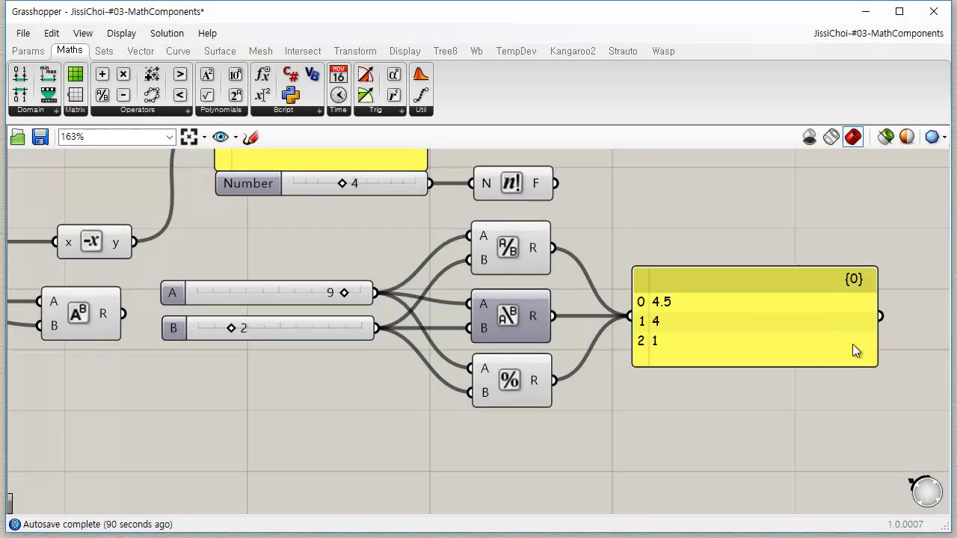
# - Place a Mass Addition component on the empty canvas beyond the division result panel
pyautogui.moveTo(897, 301); pyautogui.dragTo(425, 387, button='right')
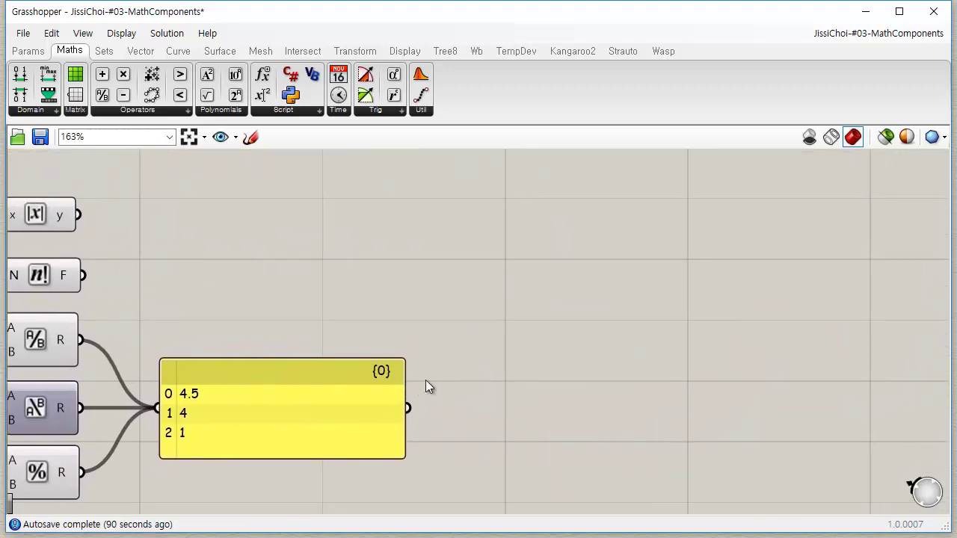
pyautogui.click(153, 111)
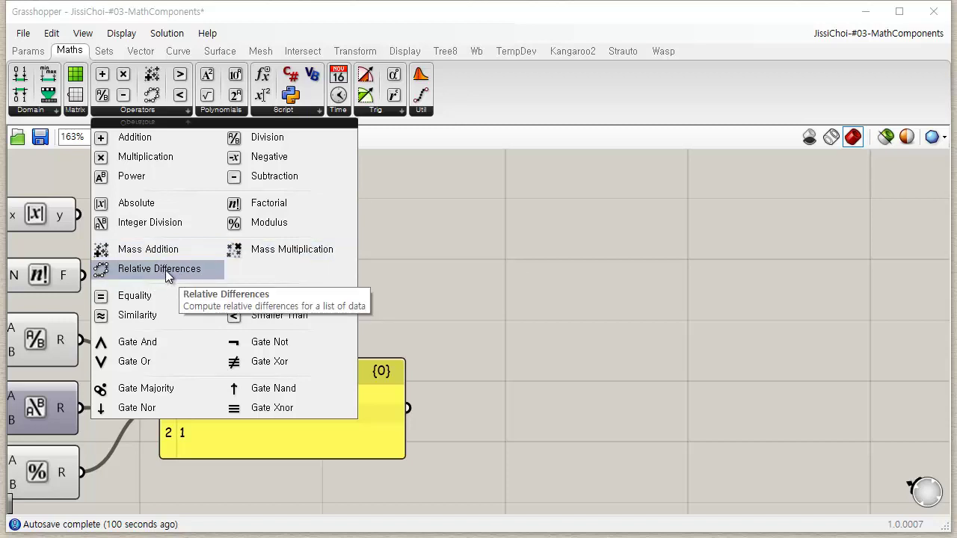
pyautogui.moveTo(169, 268); pyautogui.dragTo(191, 112)
pyautogui.click(188, 110)
pyautogui.moveTo(122, 246); pyautogui.dragTo(530, 255)
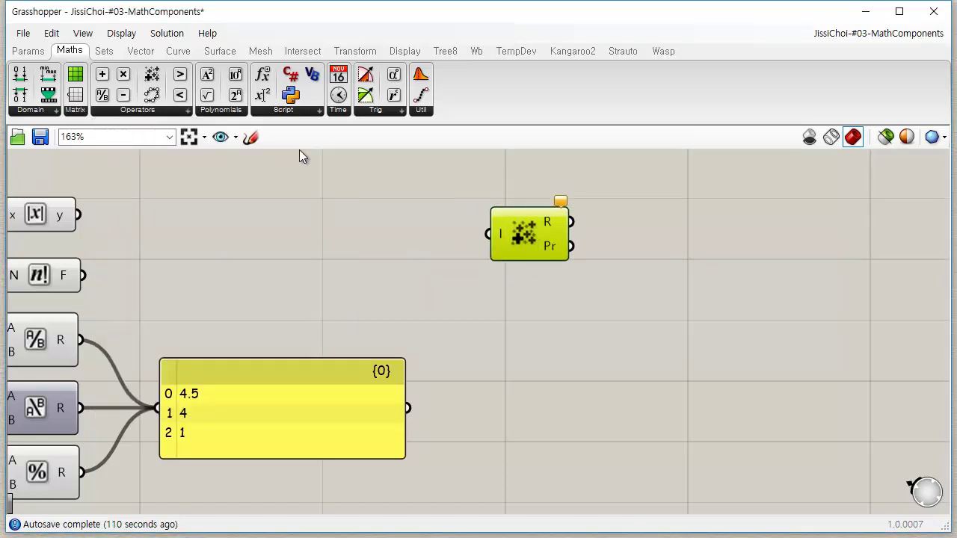
# - Place a Mass Multiplication component directly below Mass Addition
pyautogui.click(188, 111)
pyautogui.moveTo(318, 249); pyautogui.dragTo(452, 292)
pyautogui.moveTo(520, 326)
pyautogui.mouseDown()
pyautogui.moveTo(536, 317)
pyautogui.moveTo(529, 307)
pyautogui.moveTo(532, 315)
pyautogui.mouseUp()
pyautogui.click(416, 294)
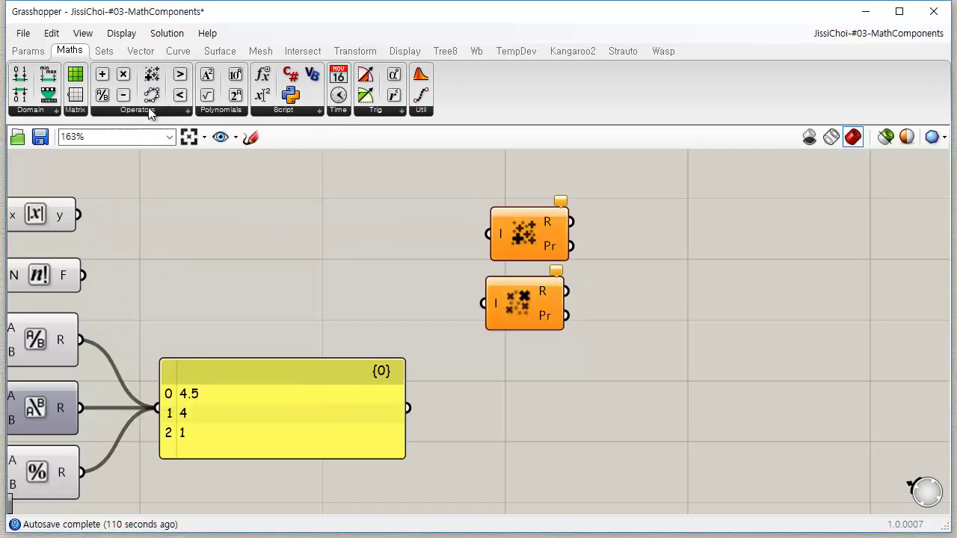
# - Place a Relative Differences component below Mass Multiplication and align Mass Addition with the column
pyautogui.click(153, 112)
pyautogui.click(128, 269)
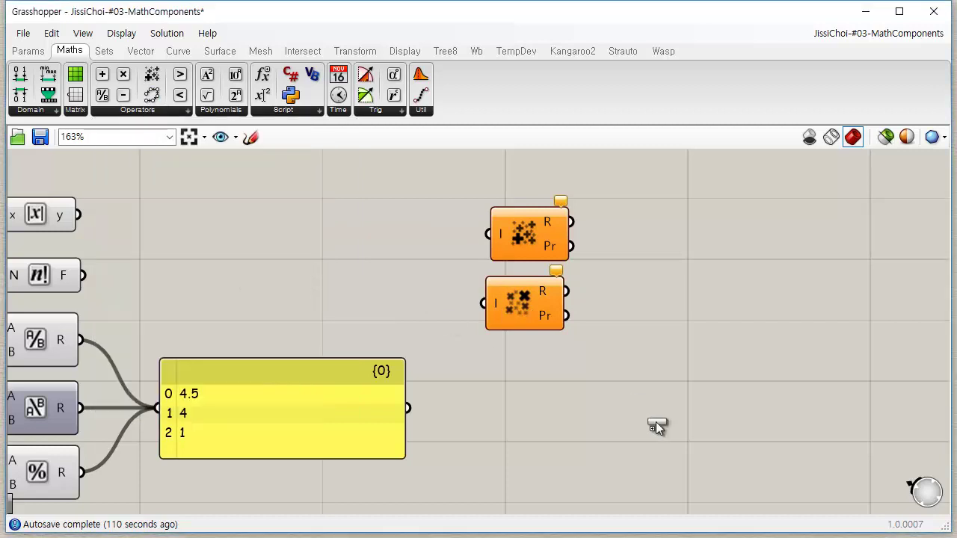
pyautogui.click(534, 400)
pyautogui.moveTo(531, 406); pyautogui.dragTo(535, 379)
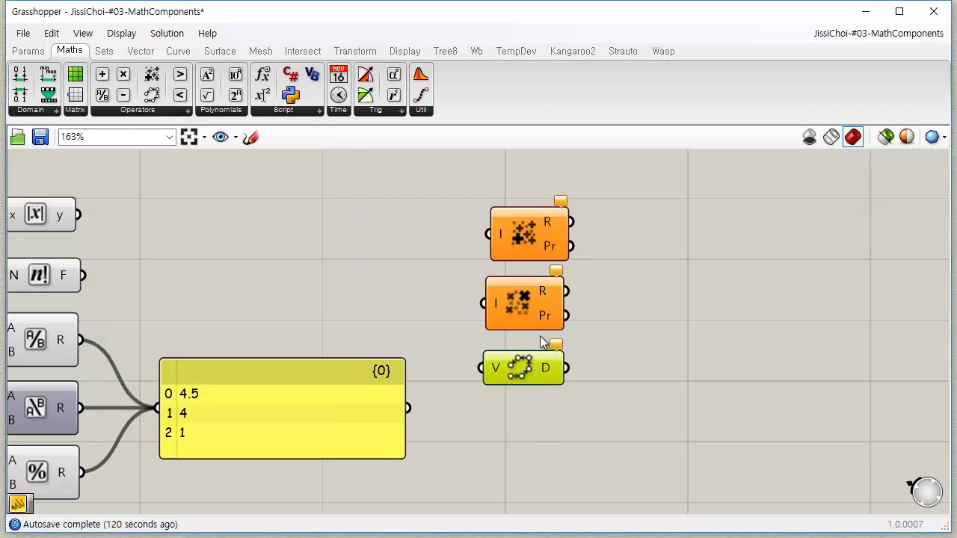
pyautogui.moveTo(525, 238); pyautogui.dragTo(521, 235)
pyautogui.click(449, 329)
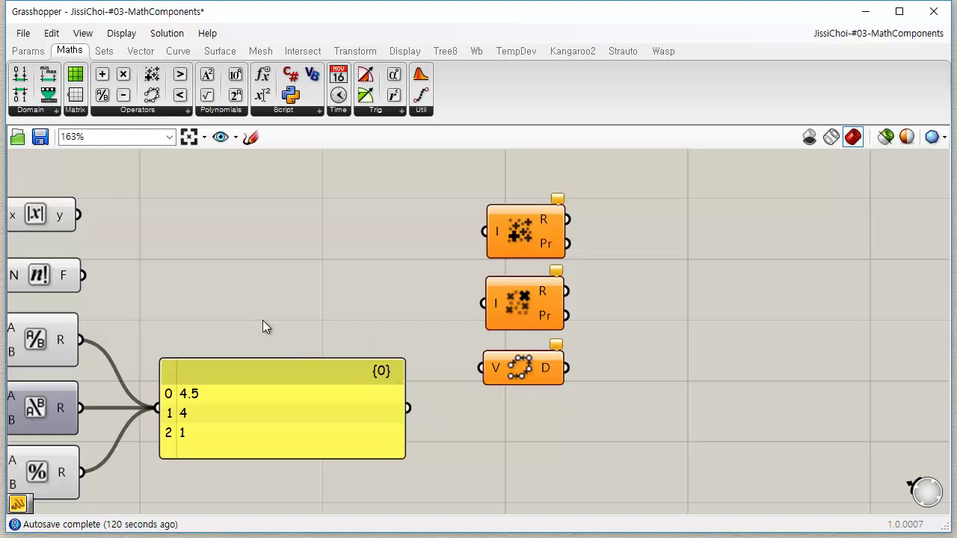
# - Set slider A to 10, and slider B first to 3 and then to 5
pyautogui.moveTo(263, 320); pyautogui.dragTo(402, 285, button='right')
pyautogui.scroll(-3, 402, 285)
pyautogui.moveTo(93, 383); pyautogui.dragTo(155, 382, button='right')
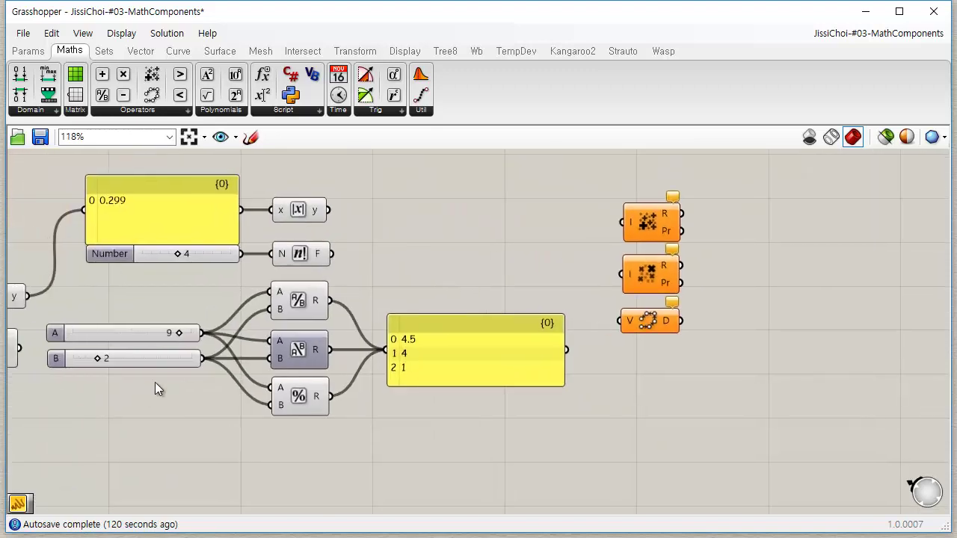
pyautogui.click(176, 336)
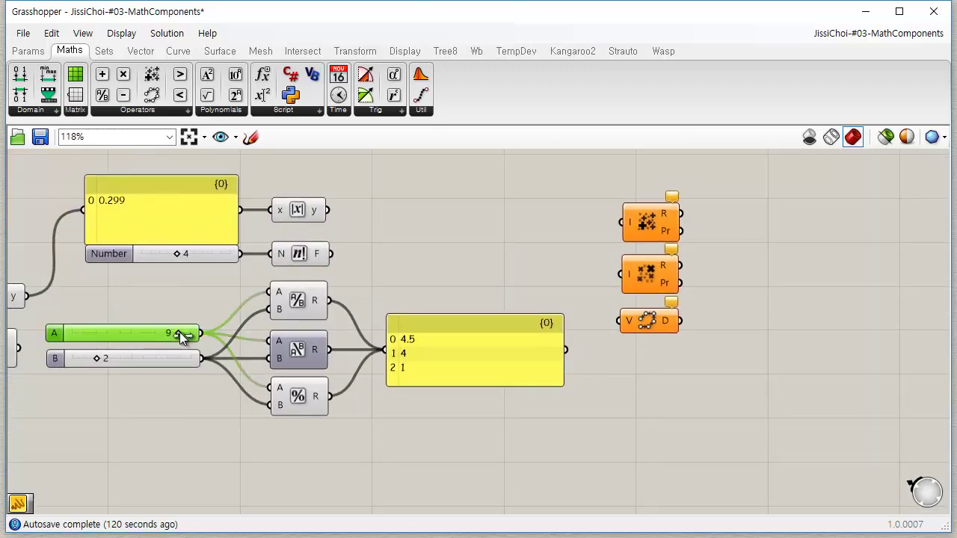
pyautogui.moveTo(180, 336); pyautogui.dragTo(196, 333)
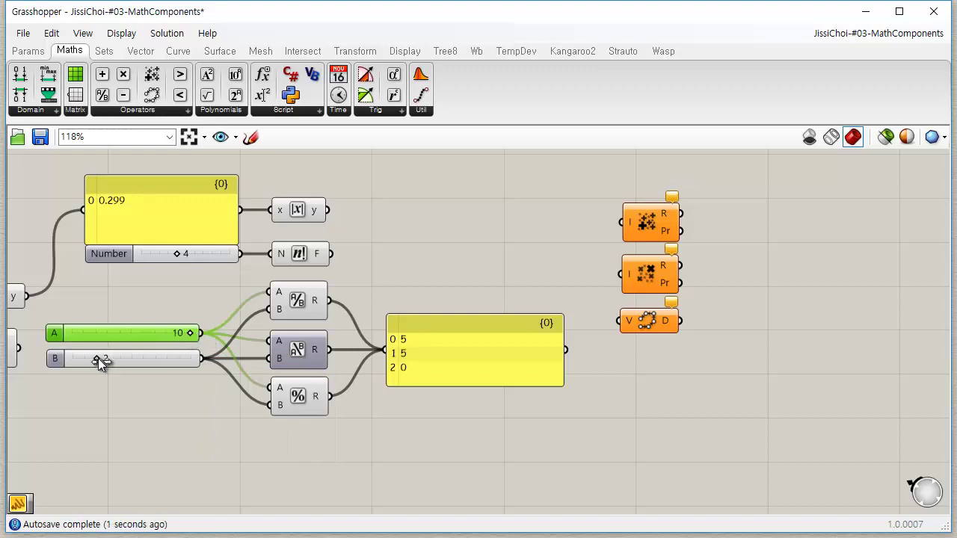
pyautogui.moveTo(97, 358)
pyautogui.mouseDown()
pyautogui.moveTo(122, 360)
pyautogui.moveTo(111, 362)
pyautogui.mouseUp()
pyautogui.click(150, 427)
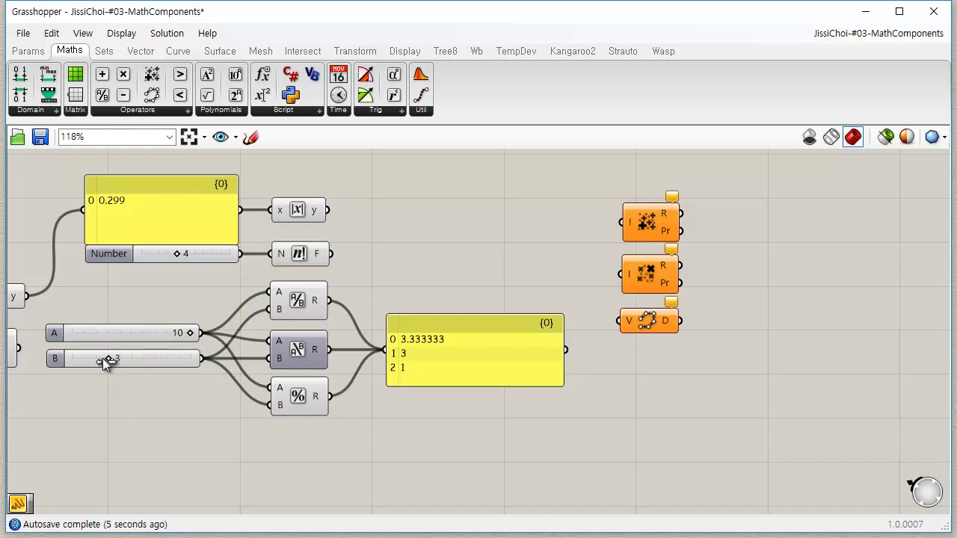
pyautogui.moveTo(107, 360); pyautogui.dragTo(128, 360)
# - Try to enter 24 directly as the value of slider A
pyautogui.doubleClick(129, 334)
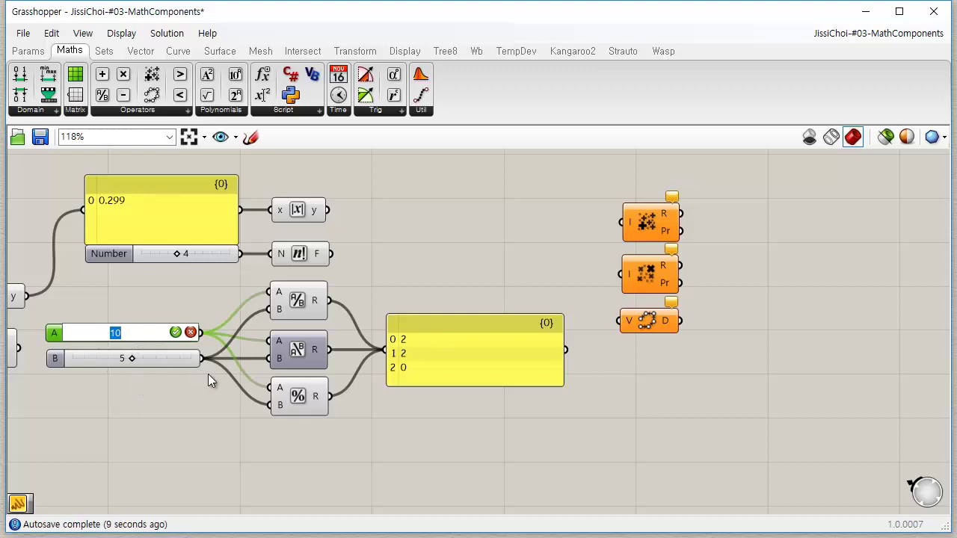
pyautogui.write('24')
pyautogui.press('Return')
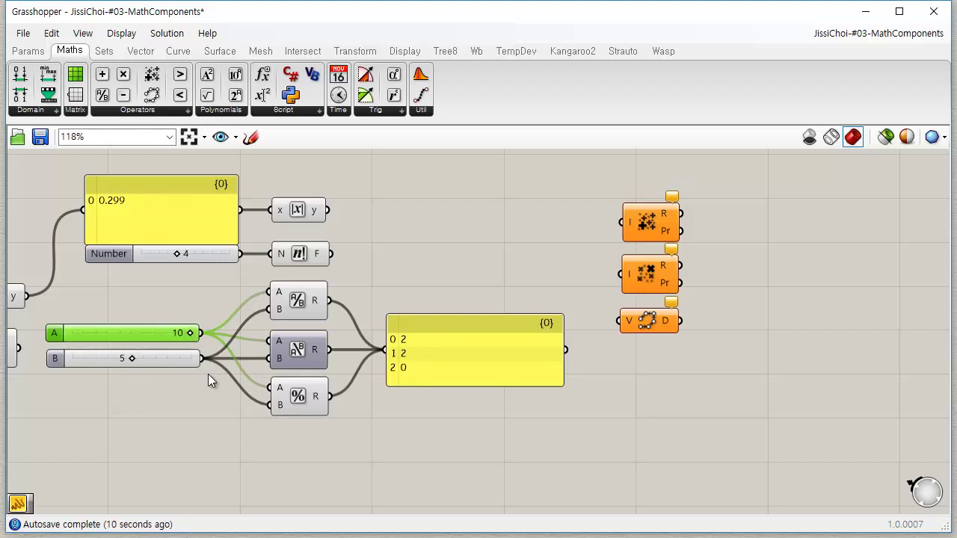
# - Raise the upper limit of slider A's numeric domain to 30 in its settings
pyautogui.doubleClick(55, 335)
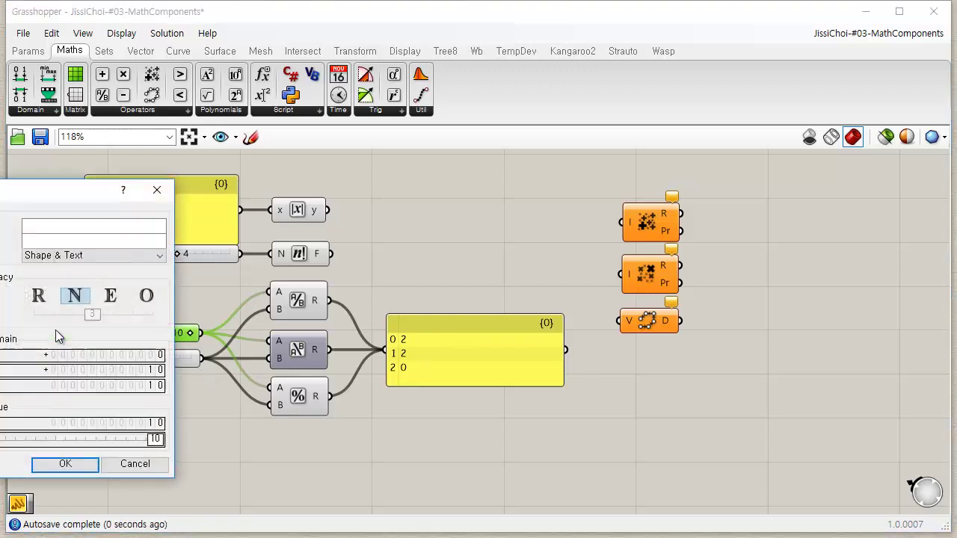
pyautogui.doubleClick(82, 371)
pyautogui.write('24')
pyautogui.press('BackSpace')
pyautogui.press('BackSpace')
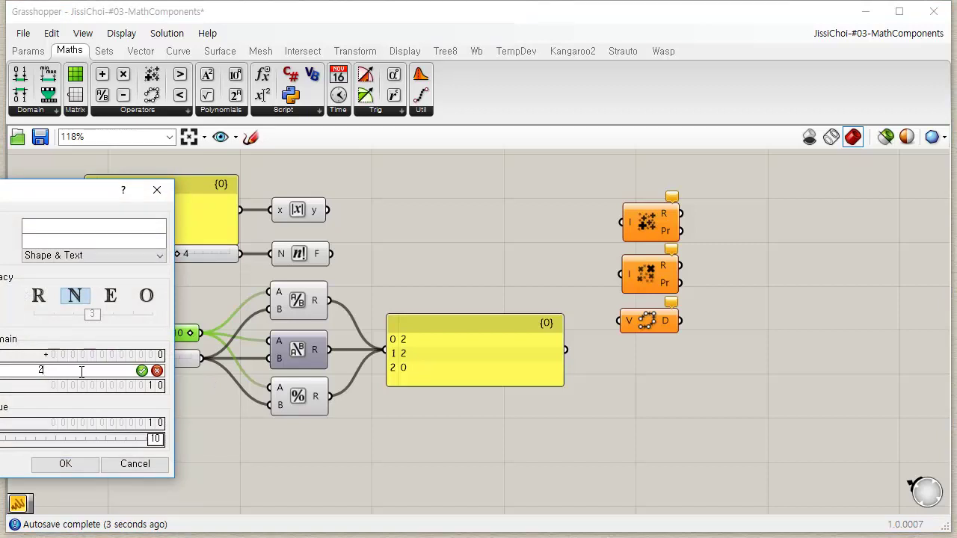
pyautogui.write('30')
pyautogui.press('Return')
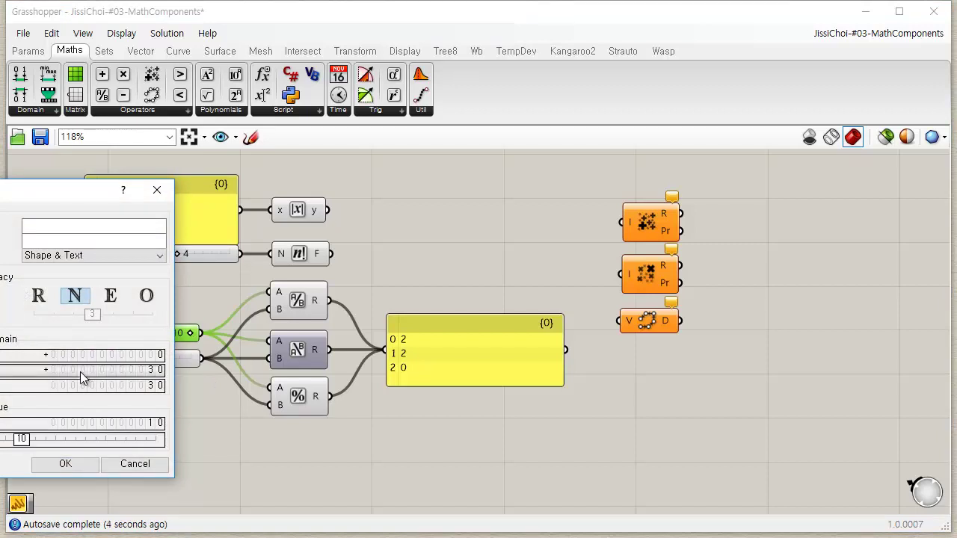
# - Set slider A's value to 24 in its settings and accept the changes
pyautogui.doubleClick(63, 439)
pyautogui.write('24')
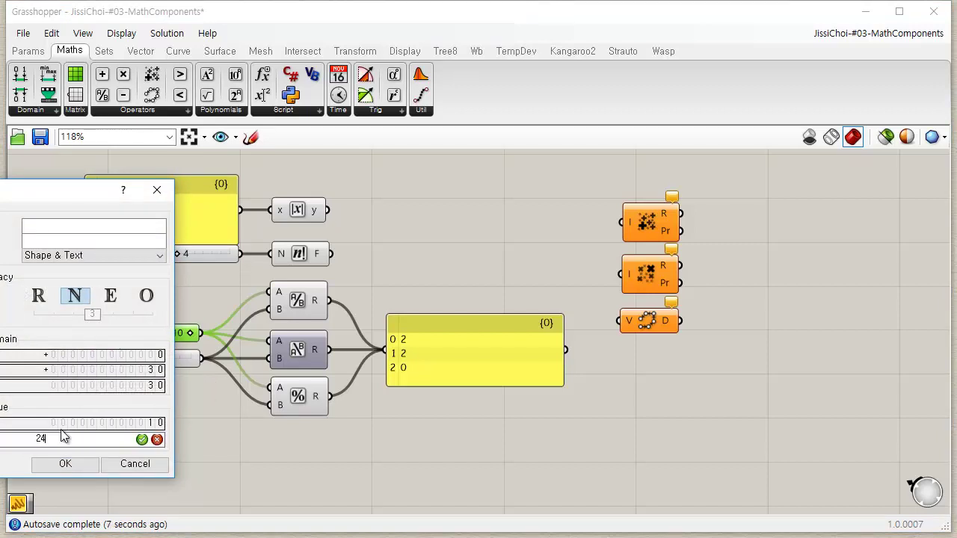
pyautogui.click(65, 463)
pyautogui.click(182, 400)
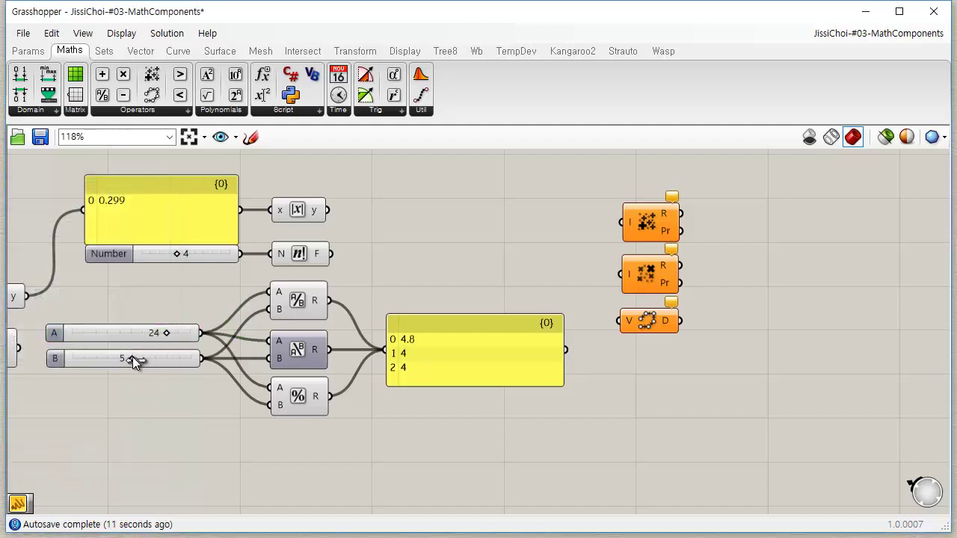
# - Adjust the sliders feeding the division components, leaving B at 5 and setting A to 28
pyautogui.moveTo(132, 356)
pyautogui.mouseDown()
pyautogui.moveTo(112, 362)
pyautogui.moveTo(140, 363)
pyautogui.mouseUp()
pyautogui.moveTo(168, 333); pyautogui.dragTo(181, 333)
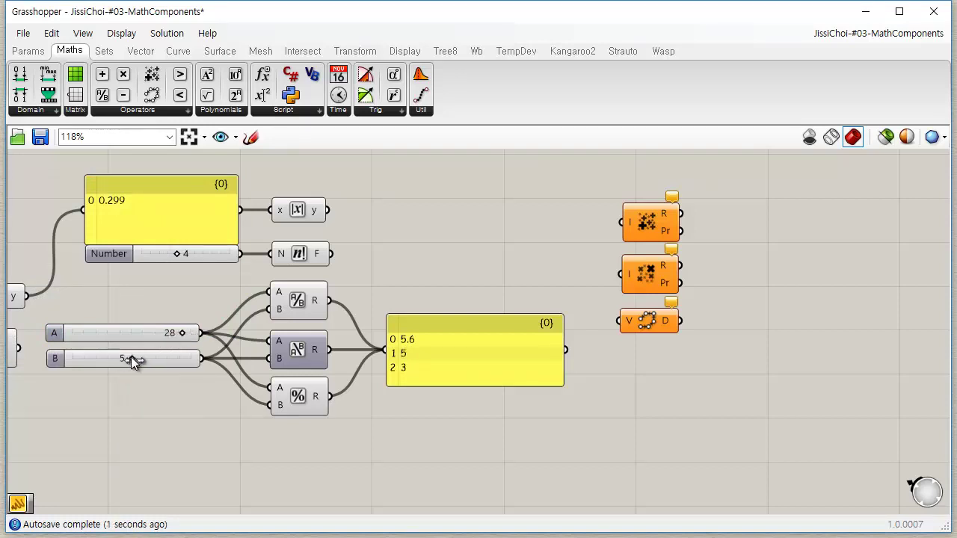
# - Narrow the panel that lists the division, integer division and modulus results
pyautogui.scroll(3, 434, 373)
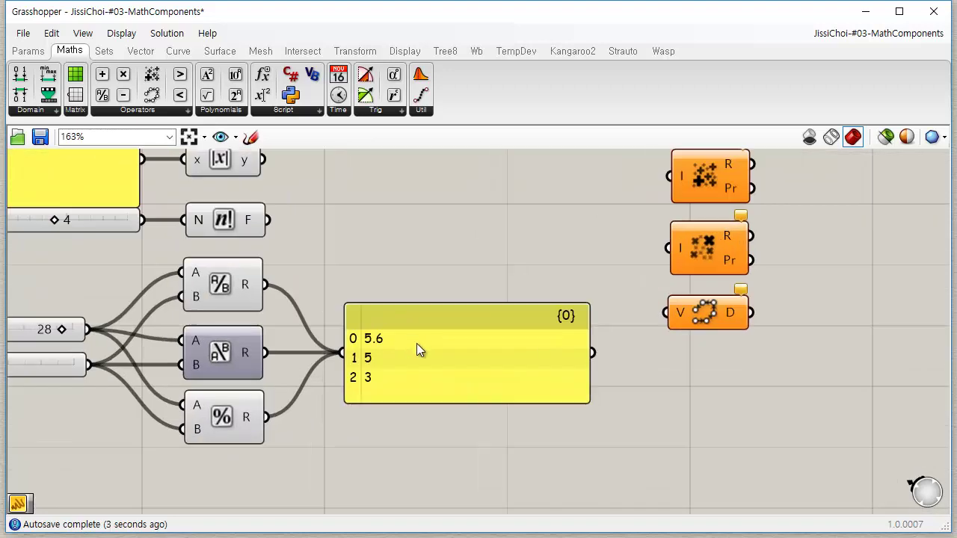
pyautogui.moveTo(481, 266); pyautogui.dragTo(433, 293, button='right')
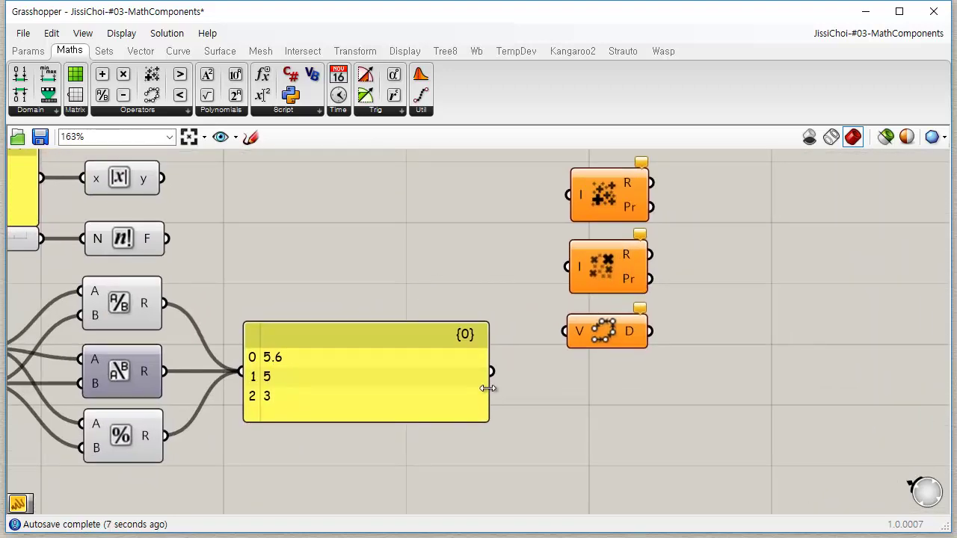
pyautogui.moveTo(487, 385); pyautogui.dragTo(355, 404)
pyautogui.moveTo(493, 320); pyautogui.dragTo(442, 353, button='right')
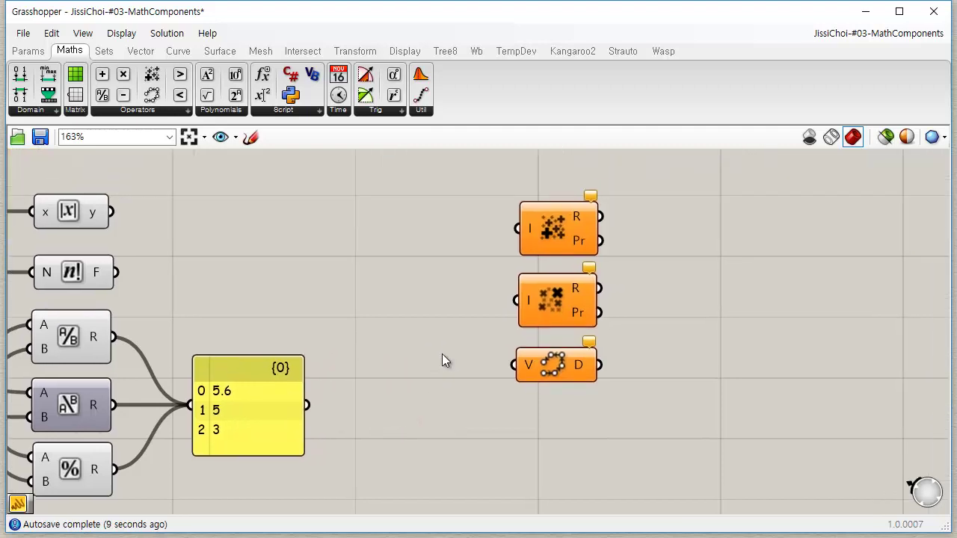
# - Connect the division results panel to Mass Addition's input and move Mass Addition, Mass Multiplication and Relative Differences closer to the panel
pyautogui.moveTo(305, 404); pyautogui.dragTo(518, 228)
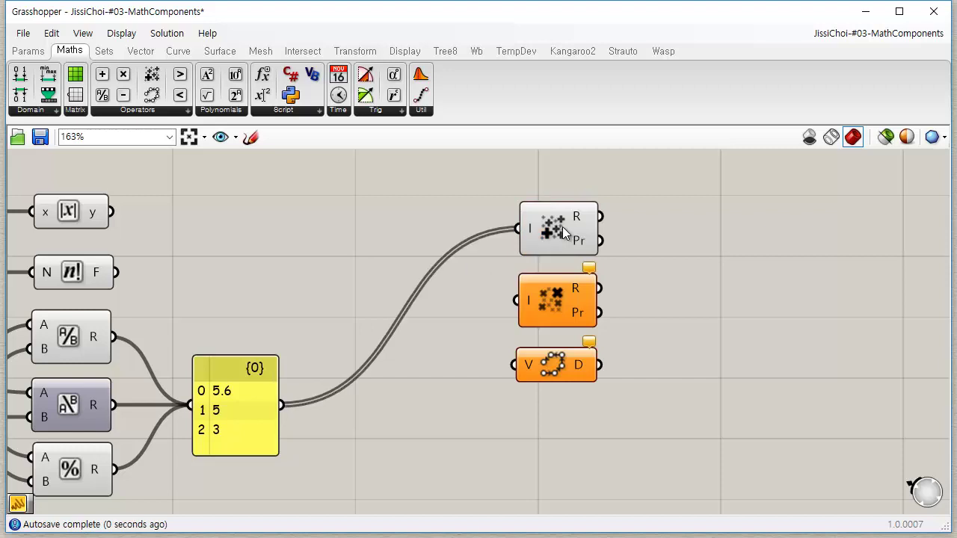
pyautogui.moveTo(682, 196); pyautogui.dragTo(429, 396)
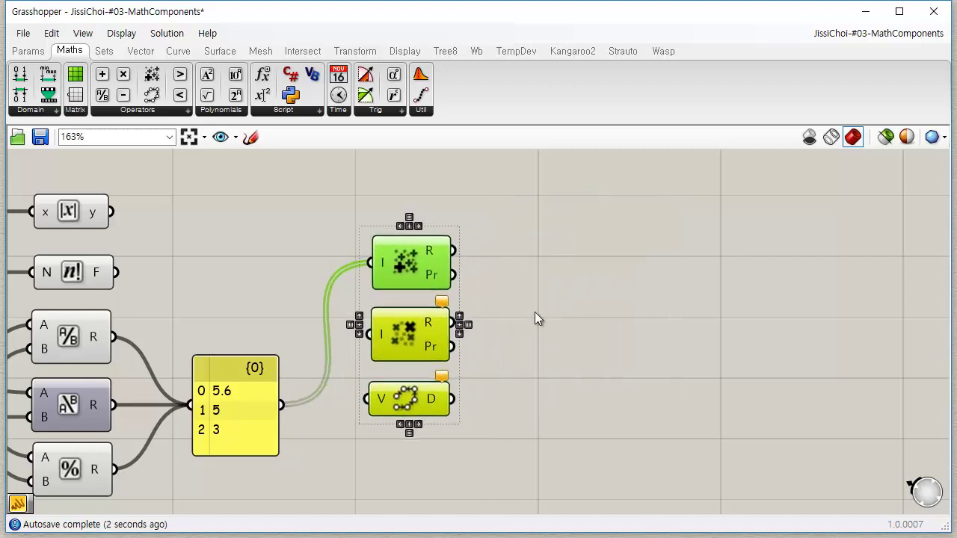
pyautogui.click(535, 312)
# - Add a panel beside Mass Addition, connect it to the Result output, and resize and align it with that output
pyautogui.click(29, 51)
pyautogui.moveTo(214, 95); pyautogui.dragTo(523, 249)
pyautogui.moveTo(453, 252); pyautogui.dragTo(531, 260)
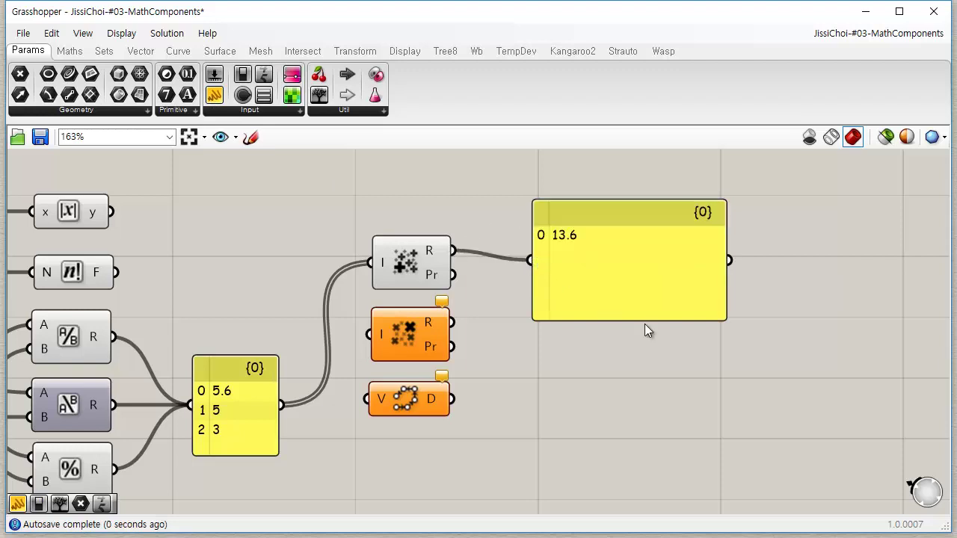
pyautogui.moveTo(719, 324); pyautogui.dragTo(748, 303)
pyautogui.moveTo(628, 249); pyautogui.dragTo(616, 249)
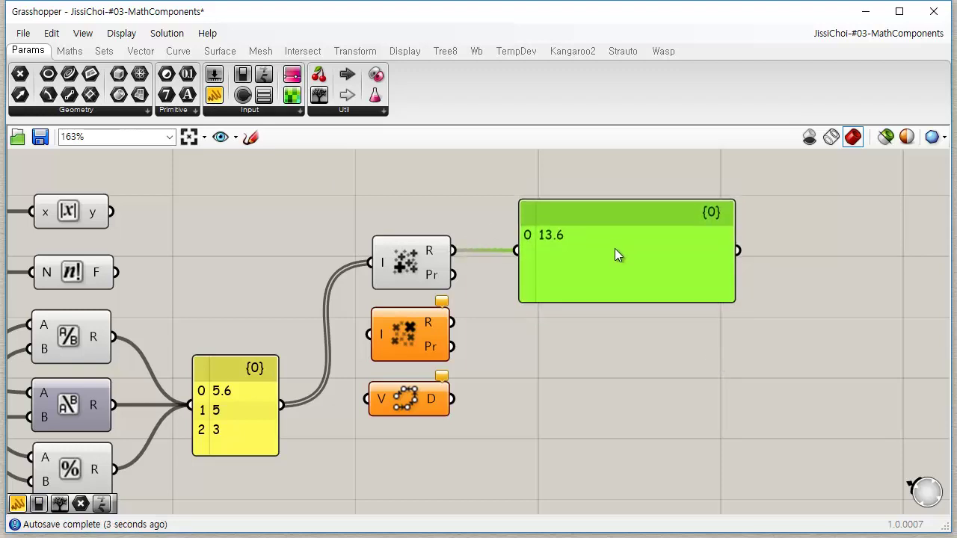
pyautogui.click(634, 310)
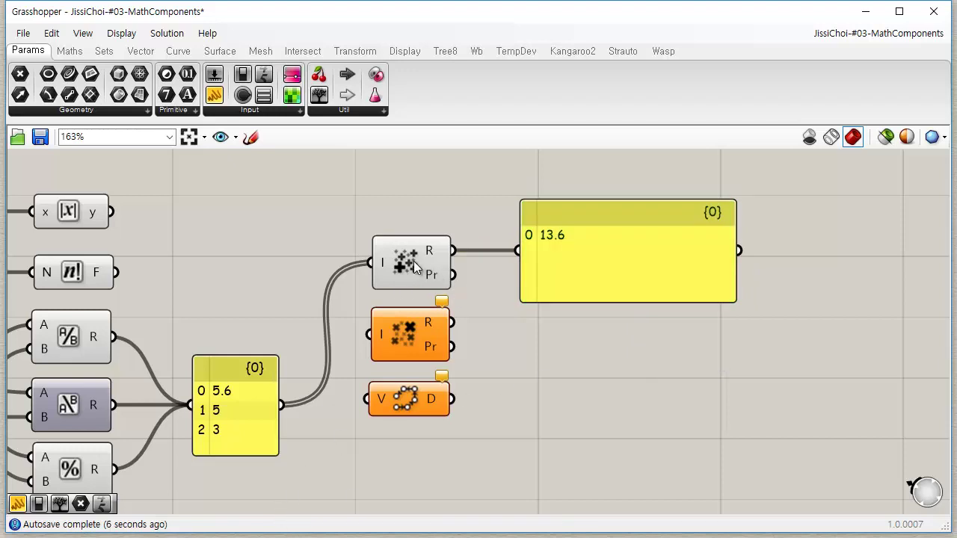
# - Replace the output panel's source with Mass Addition's Partial Results and reposition the panel beside the component
pyautogui.moveTo(415, 264)
pyautogui.moveTo(382, 268)
pyautogui.moveTo(436, 277)
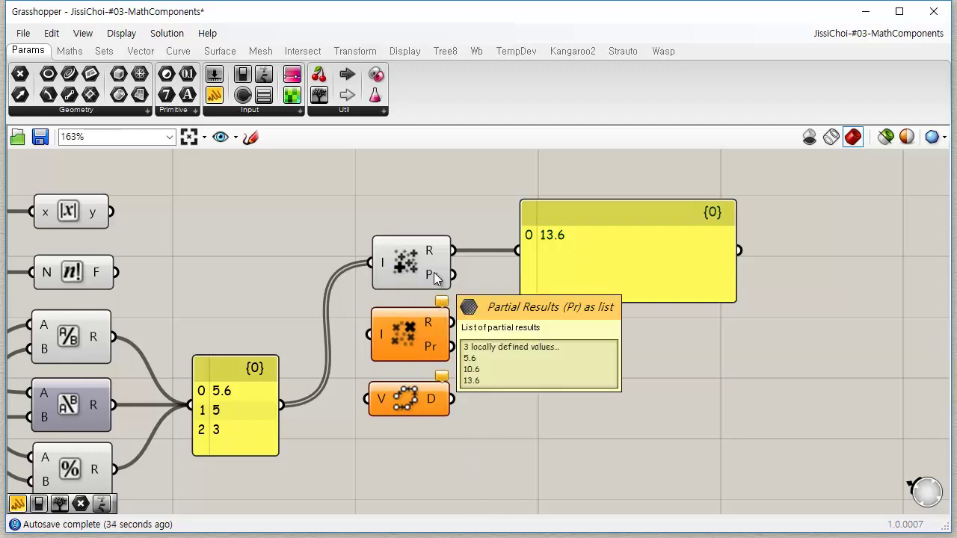
pyautogui.moveTo(452, 275); pyautogui.dragTo(502, 251)
pyautogui.moveTo(628, 273); pyautogui.dragTo(624, 297)
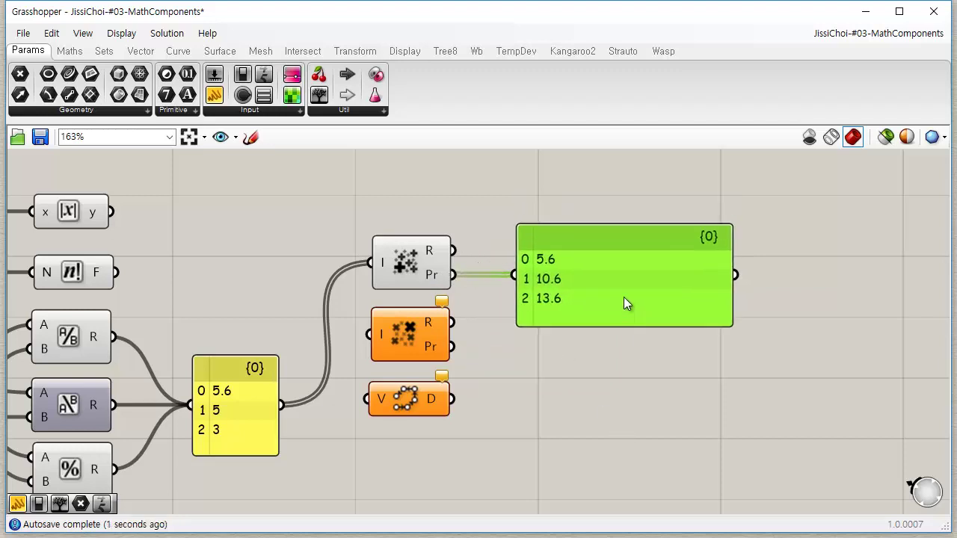
pyautogui.click(616, 412)
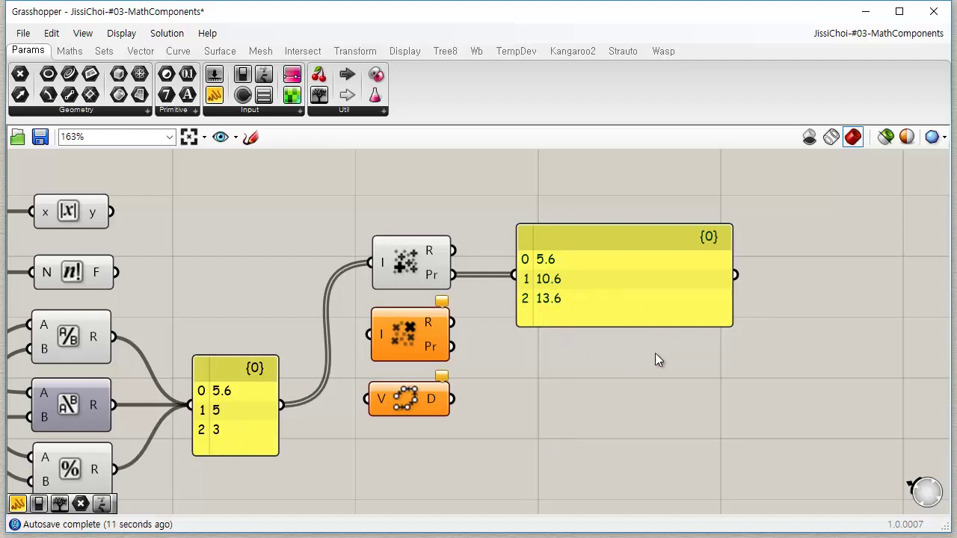
pyautogui.moveTo(611, 421); pyautogui.dragTo(634, 475, button='right')
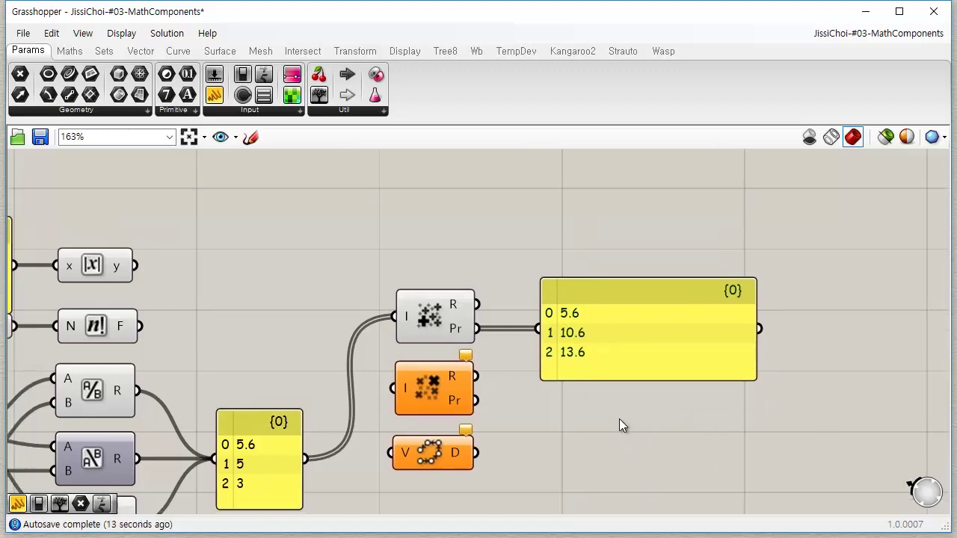
pyautogui.moveTo(532, 397); pyautogui.dragTo(500, 306, button='right')
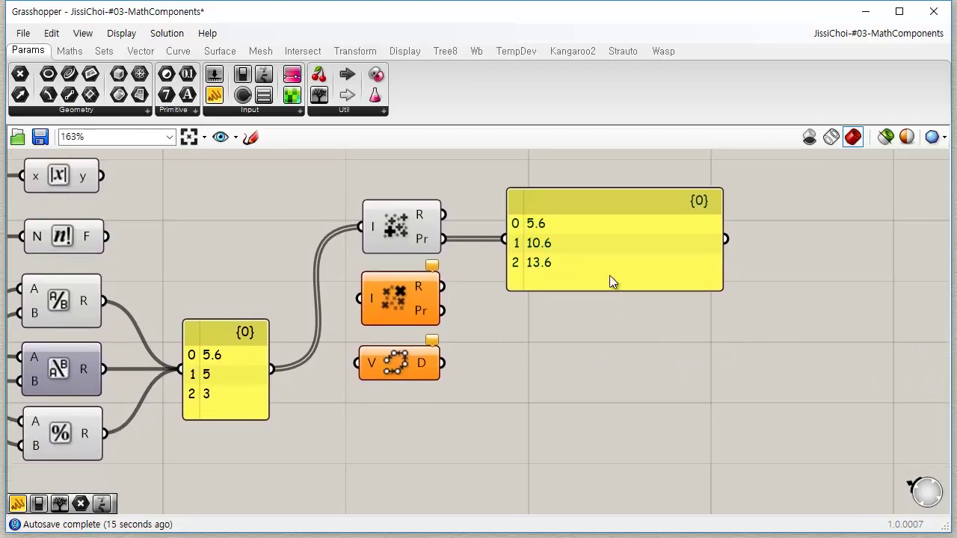
pyautogui.moveTo(610, 276); pyautogui.dragTo(633, 263)
pyautogui.click(642, 370)
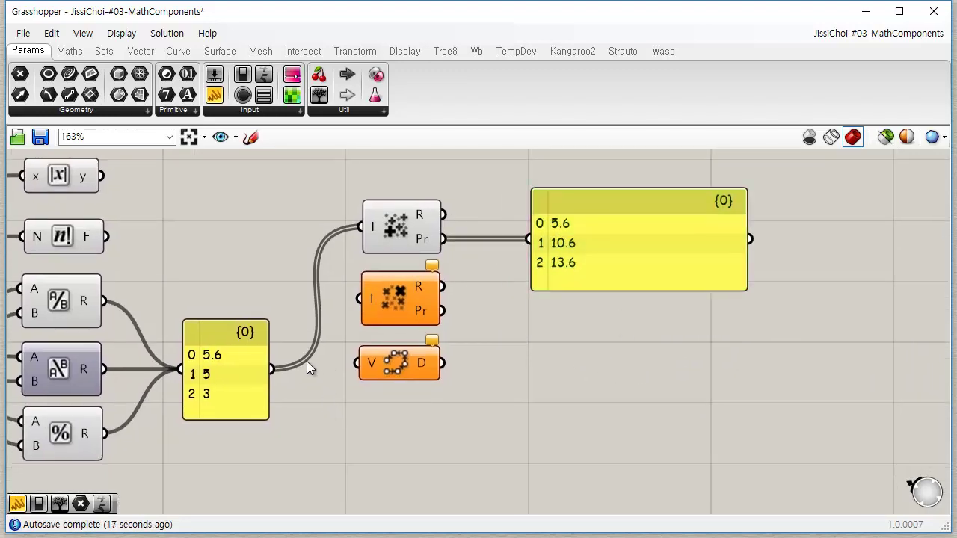
# - Connect the division results panel to Mass Multiplication's input and show its Result output in the output panel
pyautogui.moveTo(277, 347); pyautogui.dragTo(367, 300)
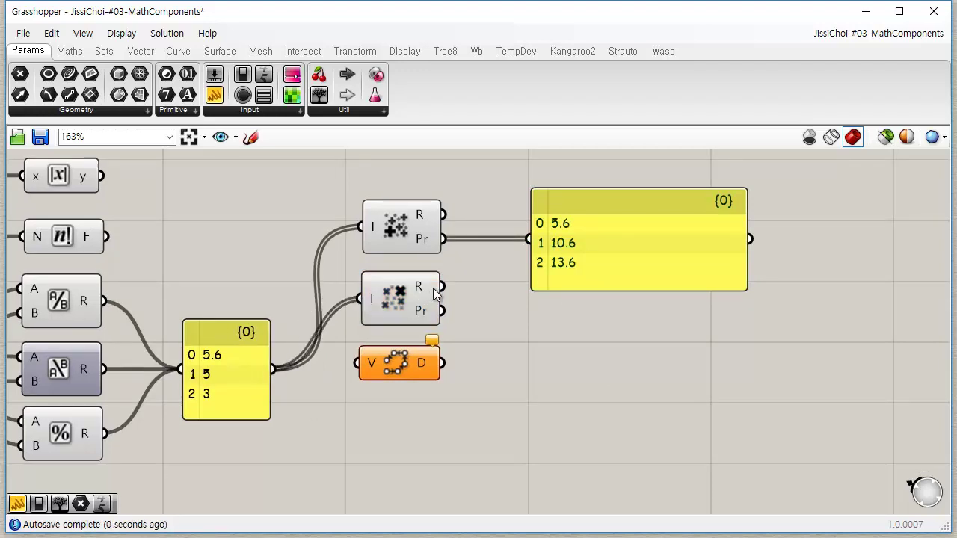
pyautogui.moveTo(486, 262); pyautogui.dragTo(527, 243)
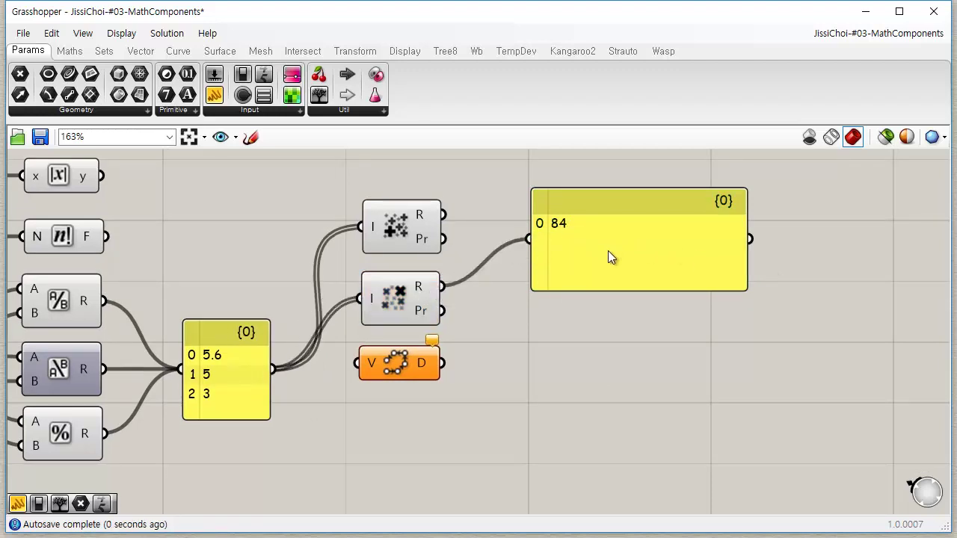
pyautogui.moveTo(608, 258); pyautogui.dragTo(594, 303)
pyautogui.click(704, 432)
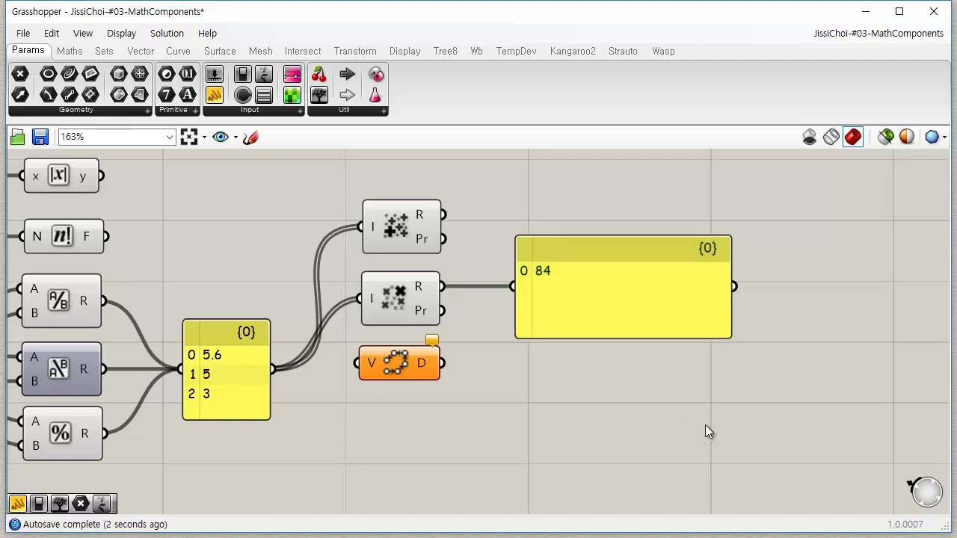
# - Switch the output panel to Mass Multiplication's Partial Results and align it with that output
pyautogui.keyDown('shift'); pyautogui.moveTo(442, 310); pyautogui.dragTo(512, 282); pyautogui.keyUp('shift')
pyautogui.click(609, 294)
pyautogui.moveTo(610, 288); pyautogui.dragTo(595, 311)
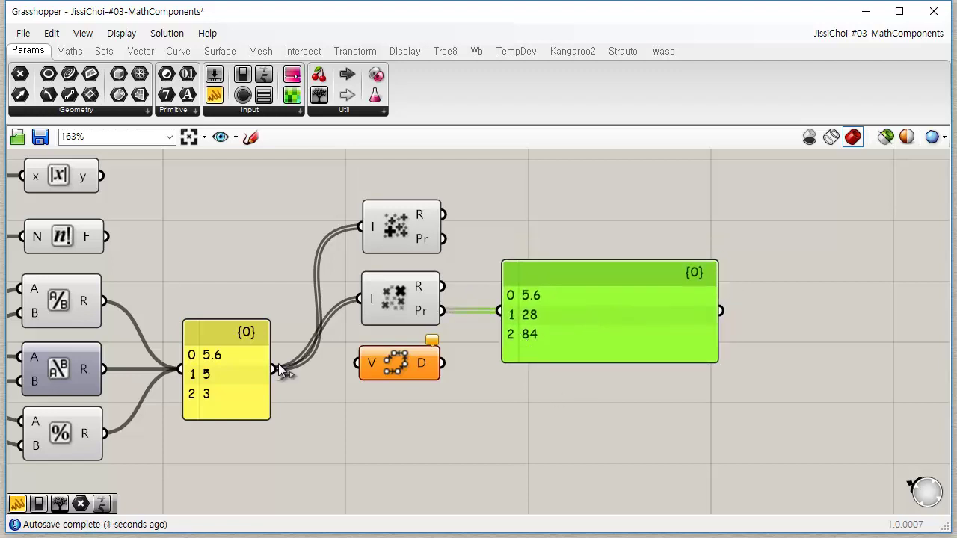
pyautogui.click(553, 418)
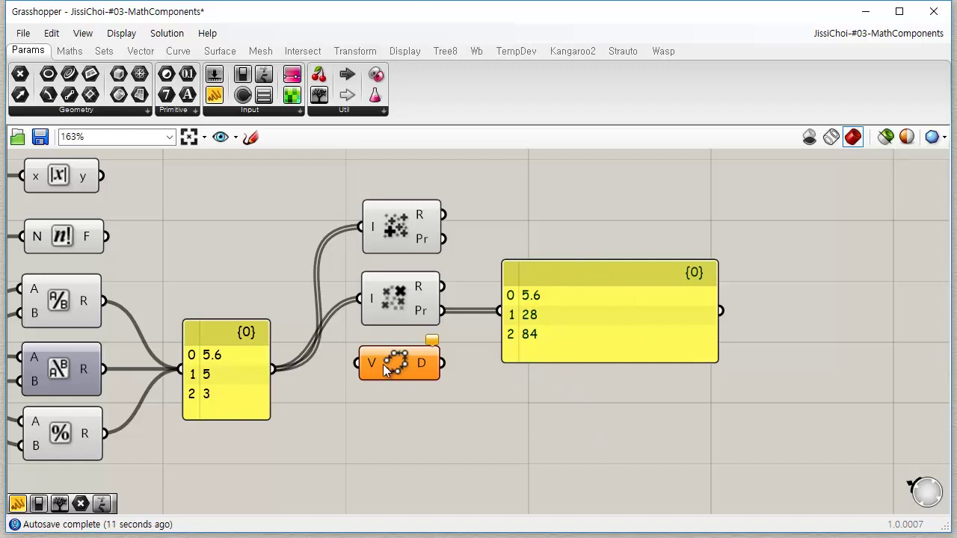
# - Try to connect the division results panel directly to Relative Differences' input, shifting the component away from the panel
pyautogui.moveTo(394, 364)
pyautogui.moveTo(388, 372); pyautogui.dragTo(390, 380)
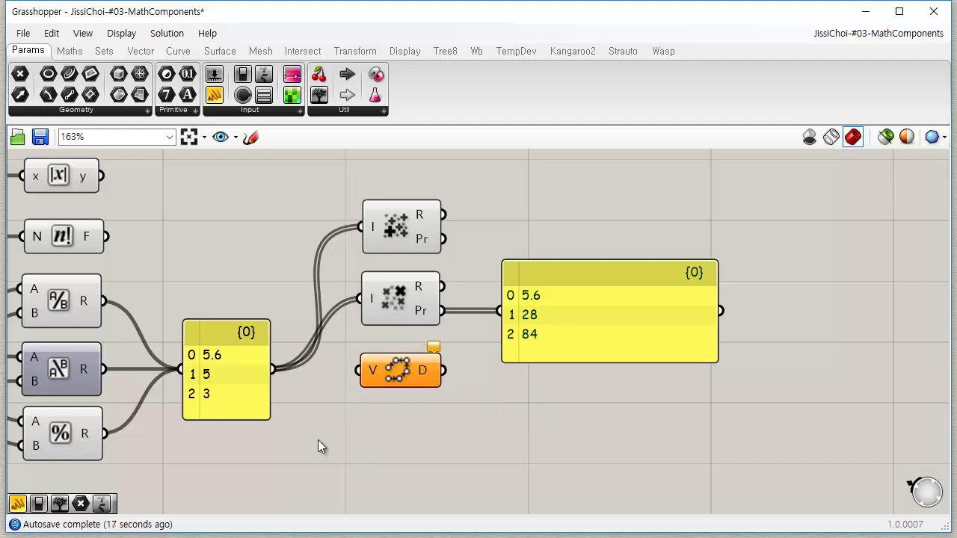
pyautogui.moveTo(273, 368); pyautogui.dragTo(359, 370)
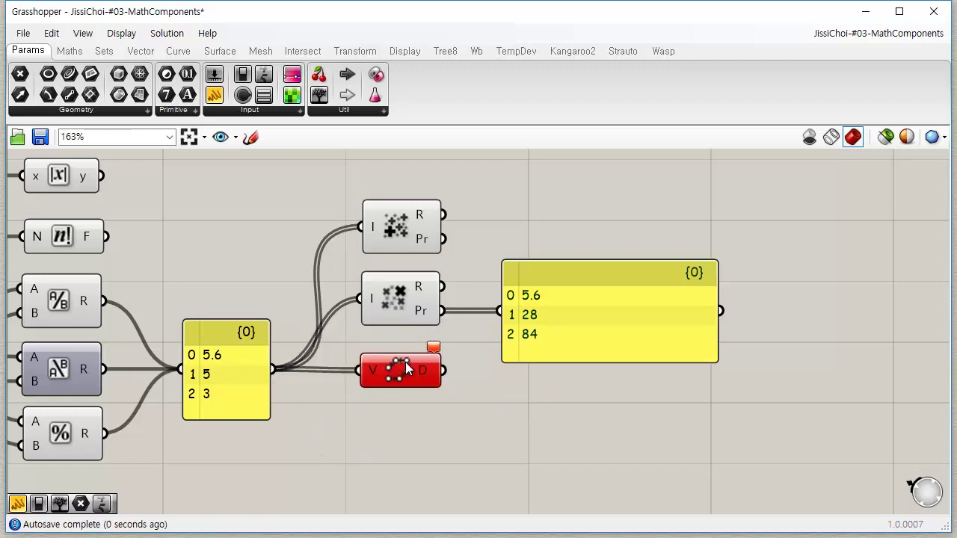
pyautogui.click(399, 375)
pyautogui.click(433, 398)
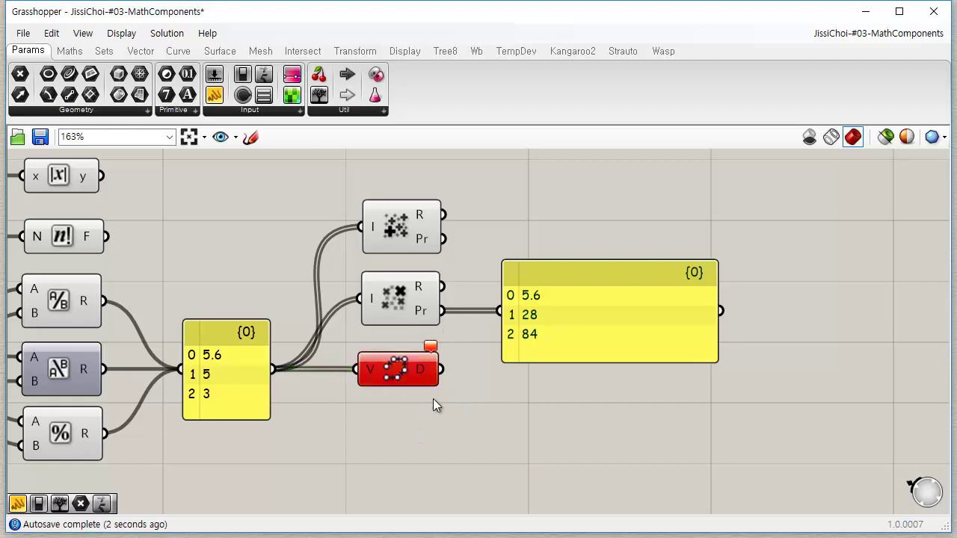
pyautogui.moveTo(398, 364); pyautogui.dragTo(433, 365)
pyautogui.click(452, 409)
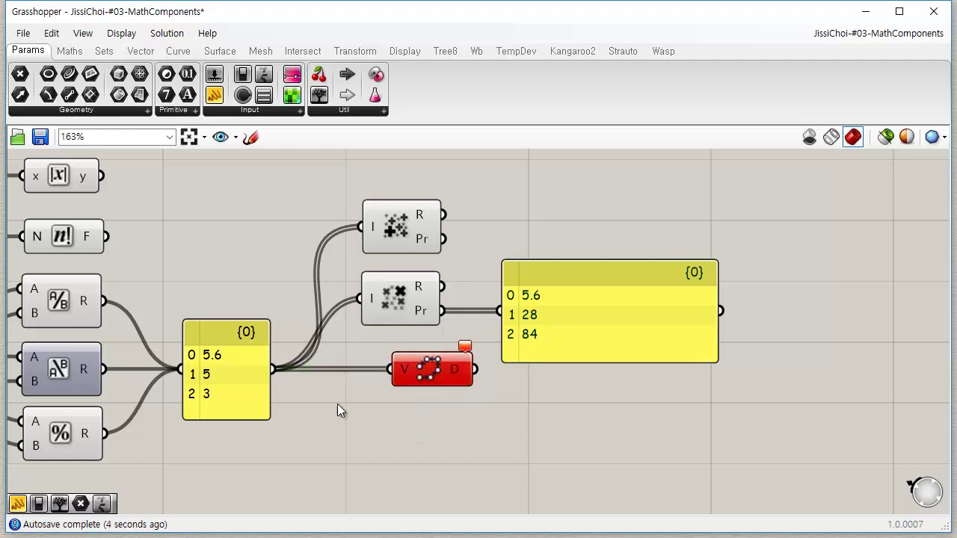
# - Add an Integer parameter fed by the division results panel and connect it to Relative Differences' input in place of the direct wire
pyautogui.moveTo(166, 95); pyautogui.dragTo(358, 432)
pyautogui.moveTo(276, 368); pyautogui.dragTo(321, 432)
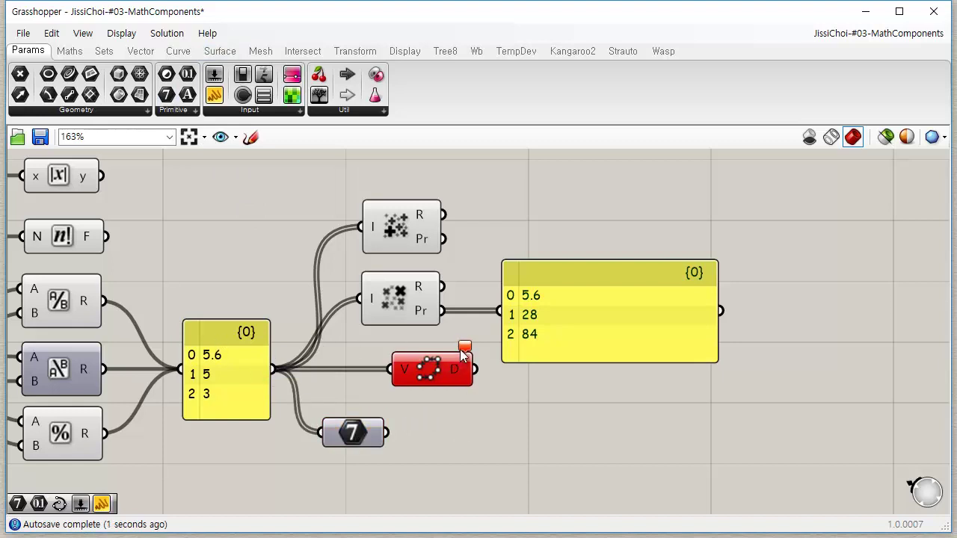
pyautogui.moveTo(464, 351)
pyautogui.moveTo(340, 434); pyautogui.dragTo(387, 376)
pyautogui.click(214, 355)
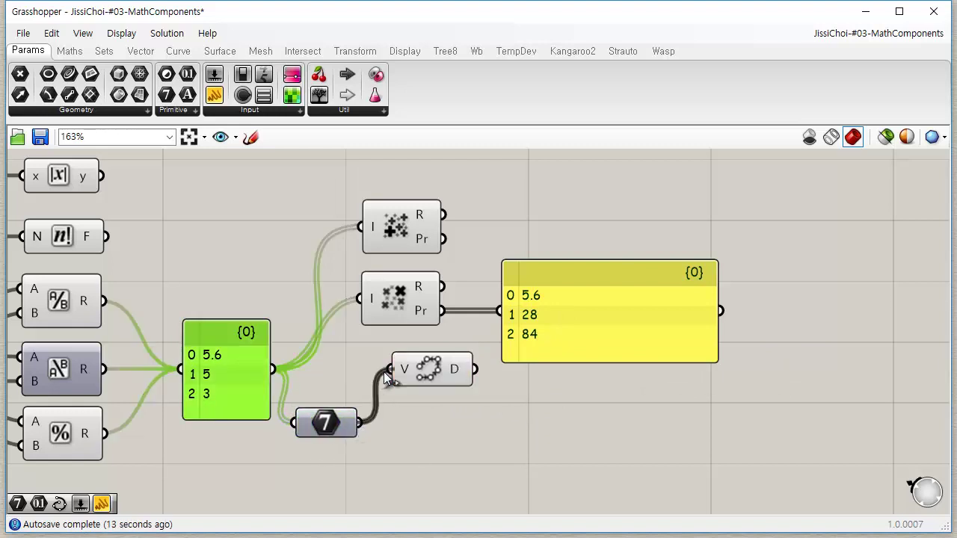
pyautogui.click(367, 425)
pyautogui.moveTo(325, 430)
pyautogui.mouseDown()
pyautogui.moveTo(336, 382)
pyautogui.moveTo(332, 412)
pyautogui.mouseUp()
# - Show Relative Differences' output in the output panel, then enlarge the panel and align it with the component
pyautogui.moveTo(427, 370); pyautogui.dragTo(521, 323)
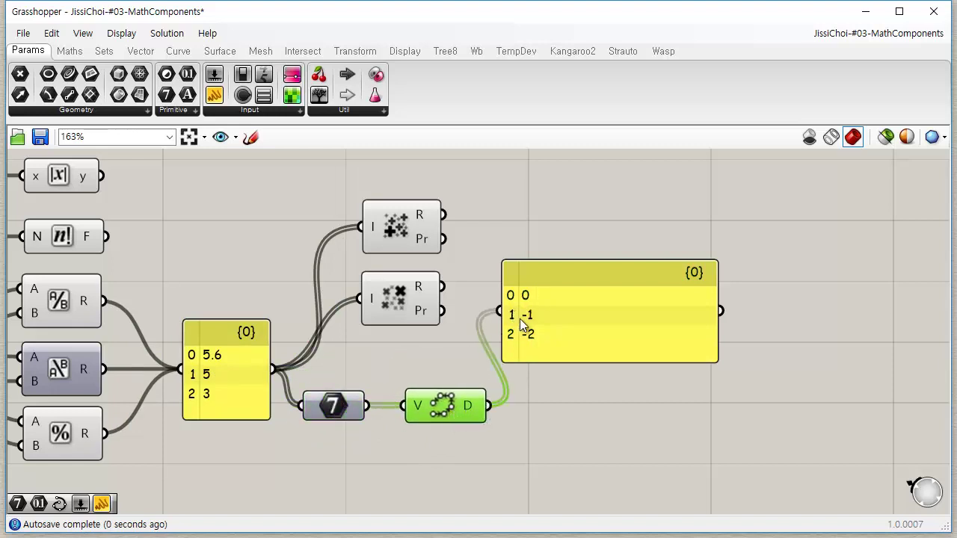
pyautogui.click(730, 428)
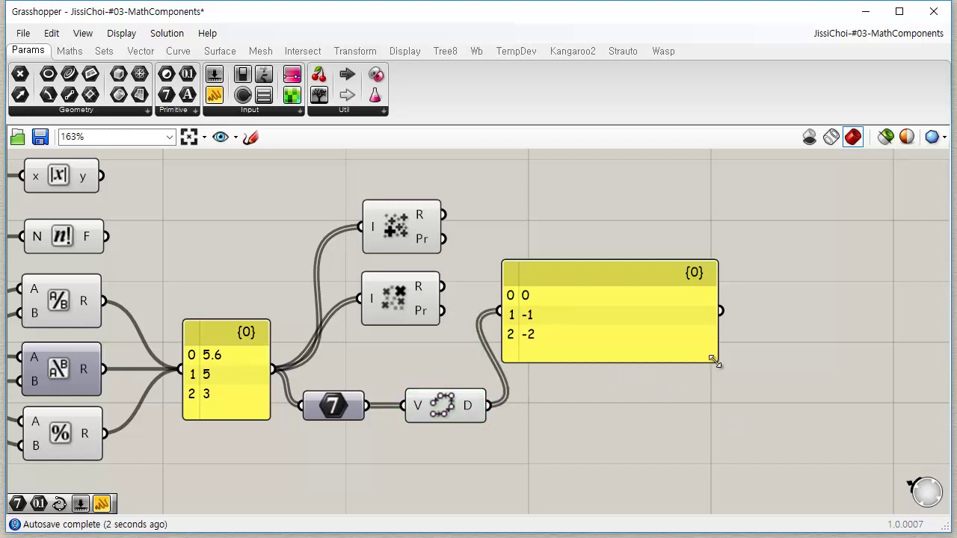
pyautogui.moveTo(714, 362); pyautogui.dragTo(773, 362)
pyautogui.moveTo(591, 335); pyautogui.dragTo(622, 378)
pyautogui.click(420, 349)
# - Add a panel showing the Integer parameter's values, shrink it and place it below Relative Differences
pyautogui.moveTo(391, 352); pyautogui.dragTo(386, 306, button='right')
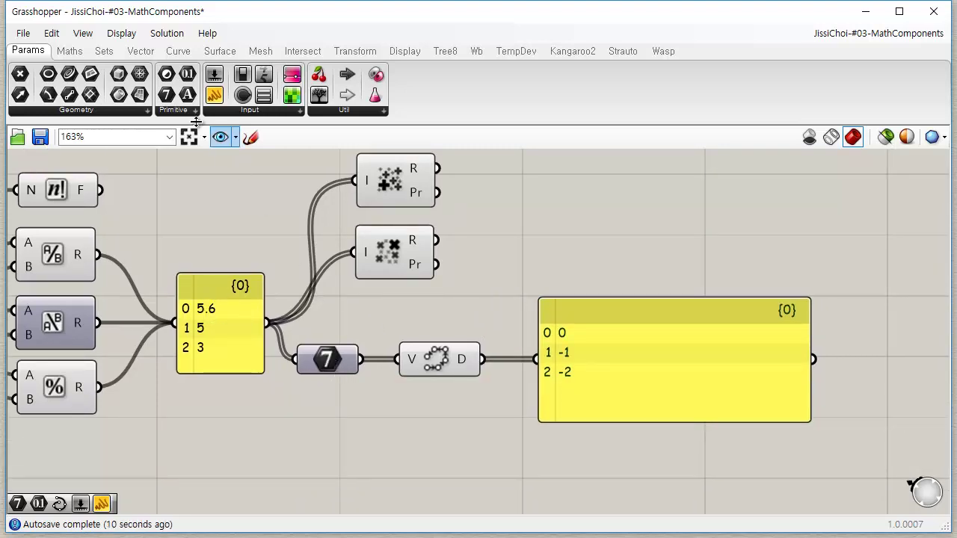
pyautogui.click(374, 391)
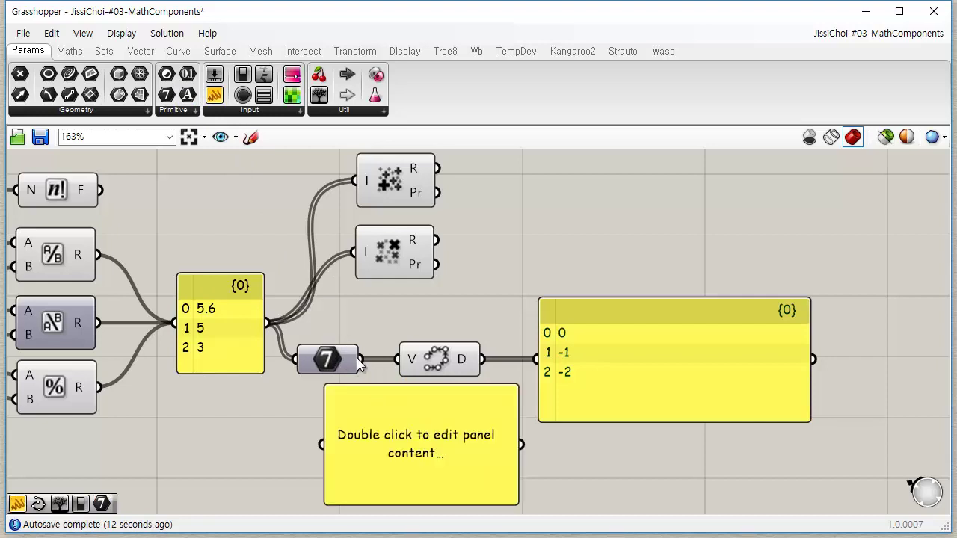
pyautogui.moveTo(359, 359); pyautogui.dragTo(323, 445)
pyautogui.moveTo(558, 453); pyautogui.dragTo(573, 405, button='right')
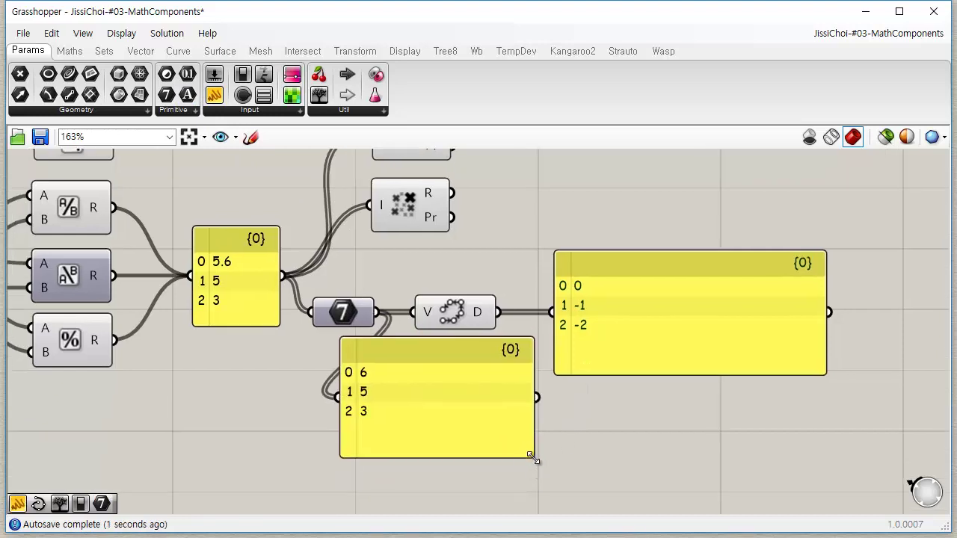
pyautogui.moveTo(534, 455); pyautogui.dragTo(426, 443)
pyautogui.moveTo(403, 413); pyautogui.dragTo(474, 402)
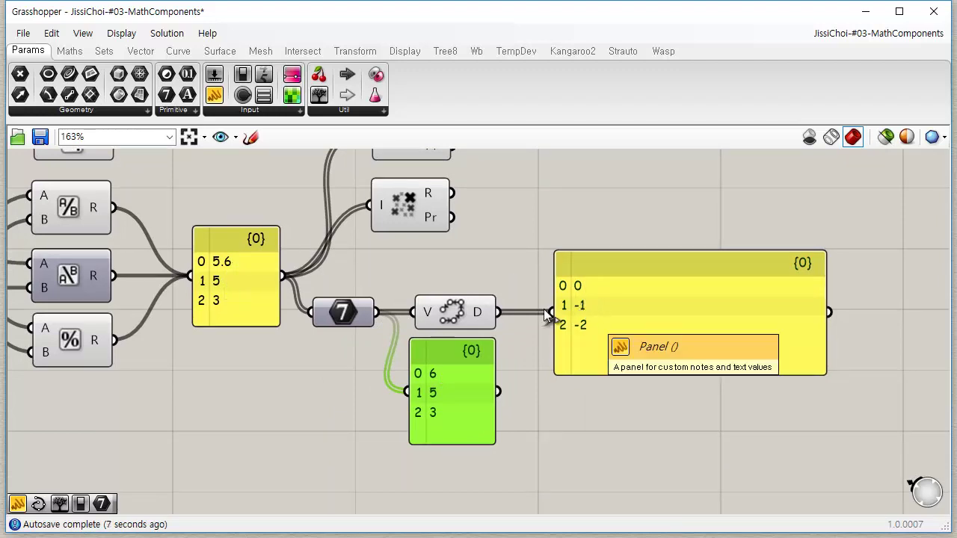
pyautogui.click(563, 442)
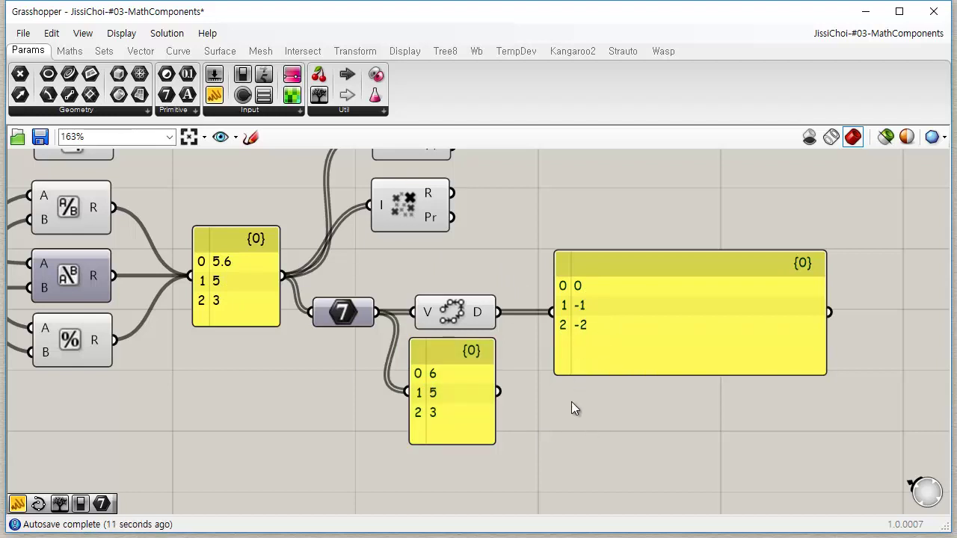
# - Add a Number parameter fed by the division results panel and use it instead of the Integer parameter for Relative Differences and the panel below
pyautogui.moveTo(188, 73); pyautogui.dragTo(347, 385)
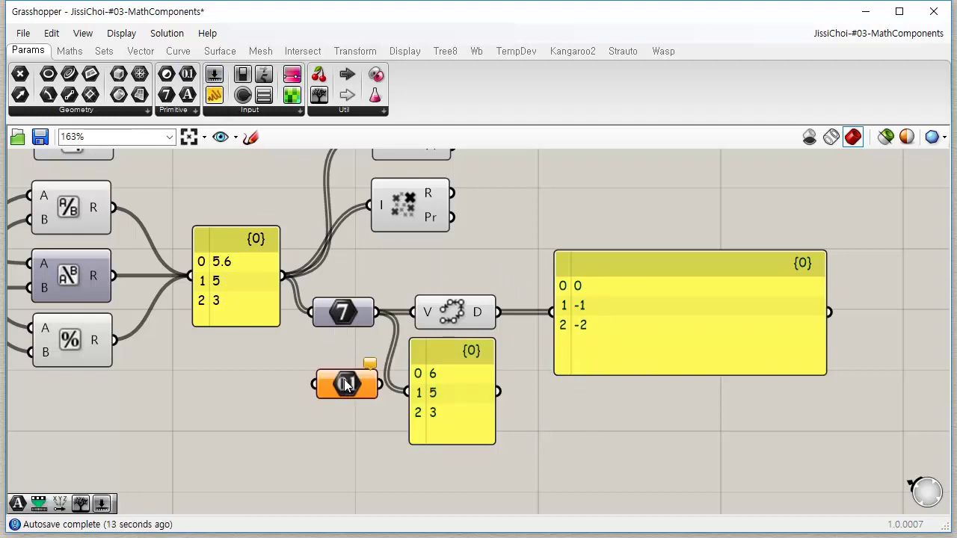
pyautogui.moveTo(283, 276); pyautogui.dragTo(463, 412)
pyautogui.moveTo(374, 375); pyautogui.dragTo(413, 313)
pyautogui.click(623, 435)
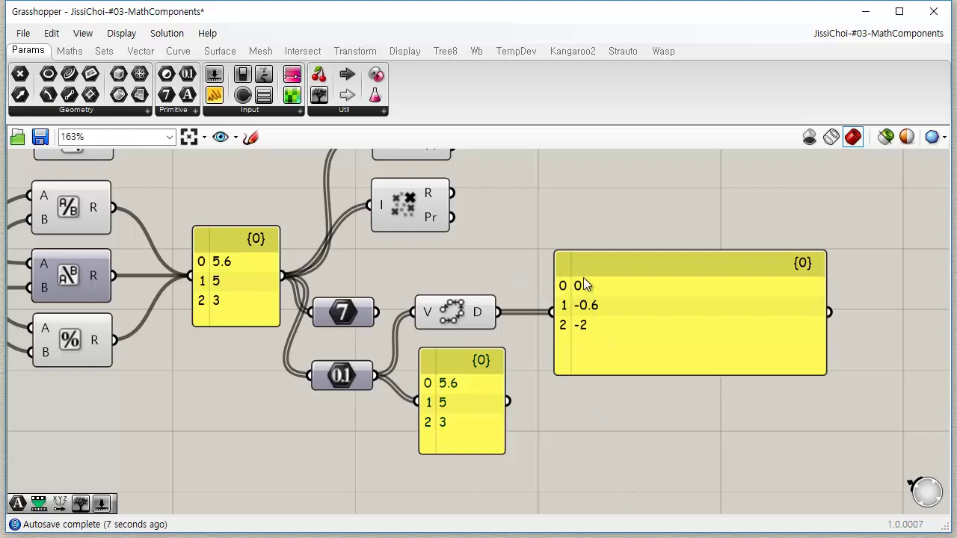
pyautogui.moveTo(332, 375); pyautogui.dragTo(347, 404)
pyautogui.moveTo(463, 317); pyautogui.dragTo(468, 317)
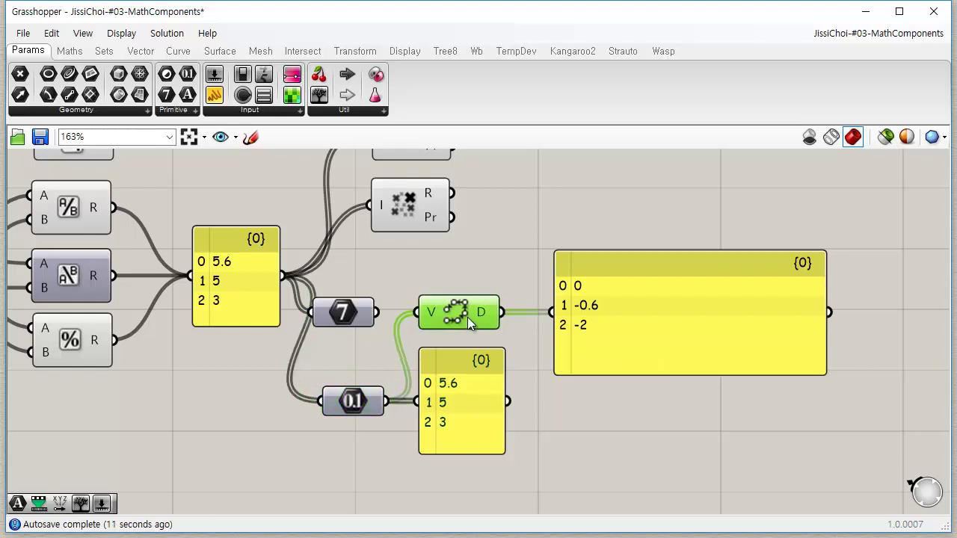
# - Line up the Integer parameter above the Number parameter and widen the panel below Relative Differences
pyautogui.click(578, 467)
pyautogui.moveTo(338, 313); pyautogui.dragTo(348, 313)
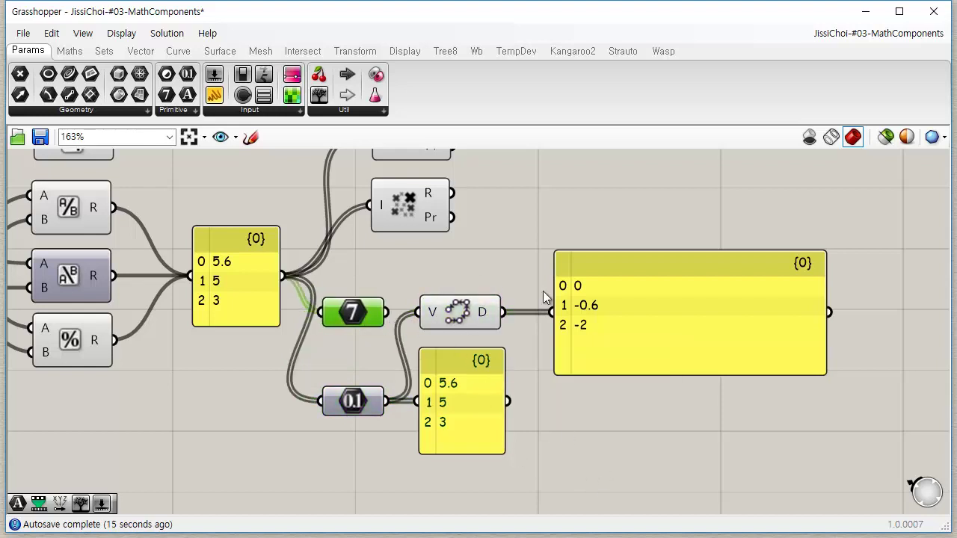
pyautogui.moveTo(726, 212); pyautogui.dragTo(551, 401)
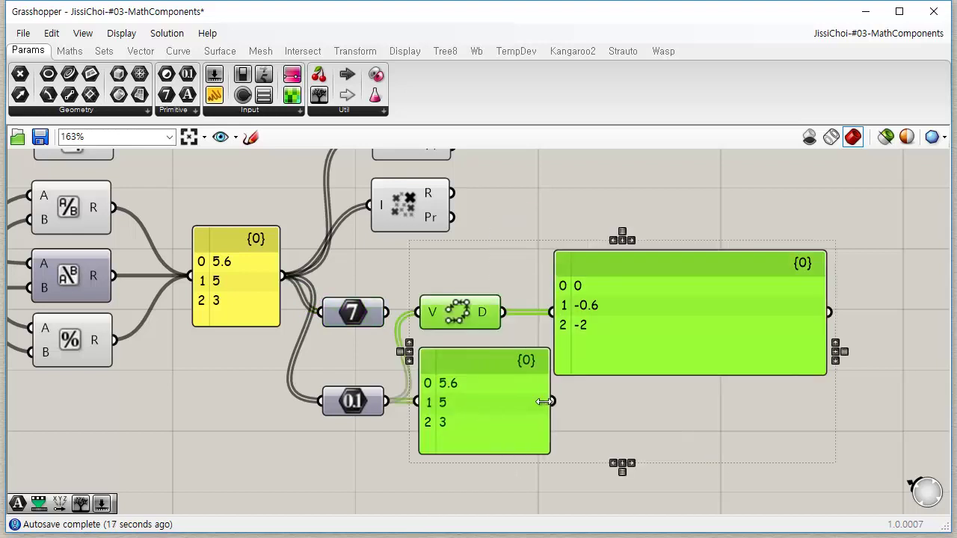
pyautogui.click(627, 429)
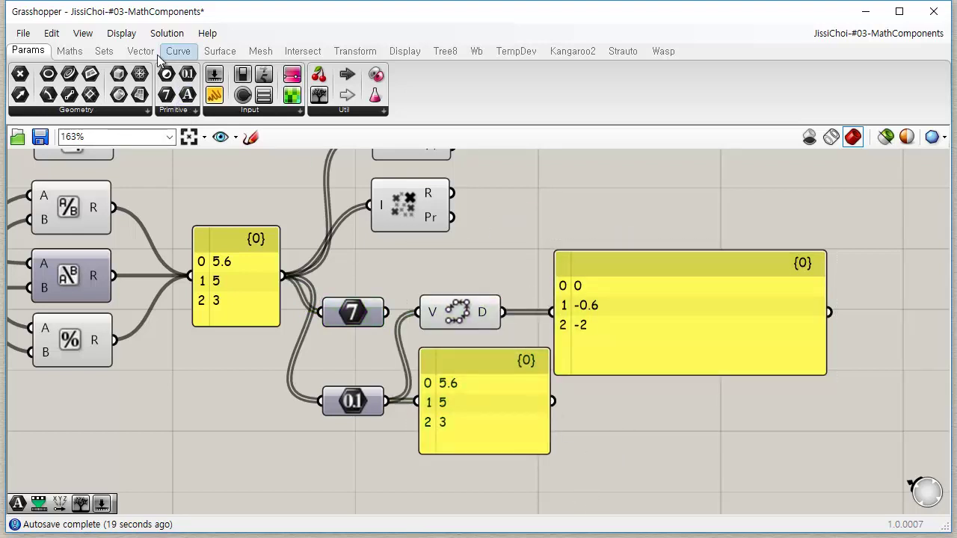
# - Place an Equality component in the empty canvas area beyond the Relative Differences output panel
pyautogui.click(69, 52)
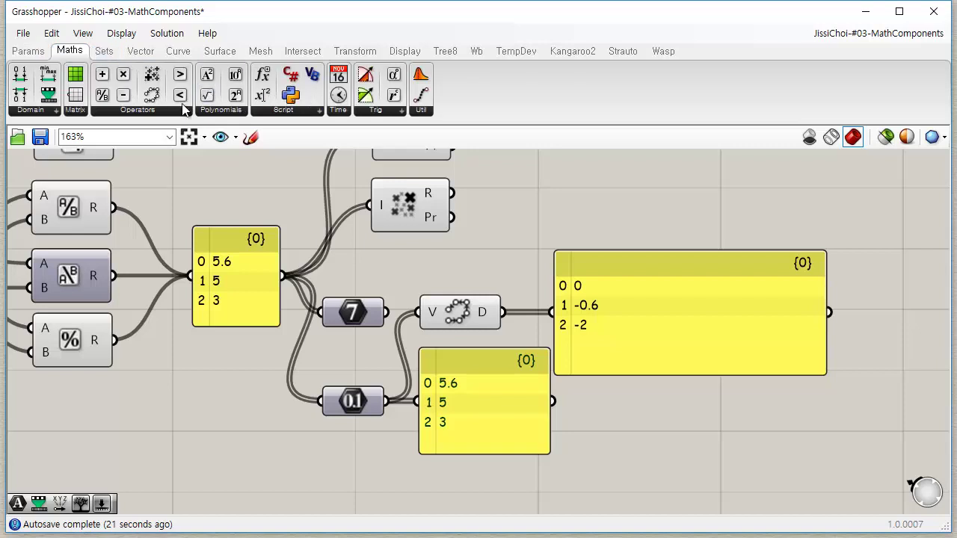
pyautogui.click(183, 112)
pyautogui.moveTo(185, 117)
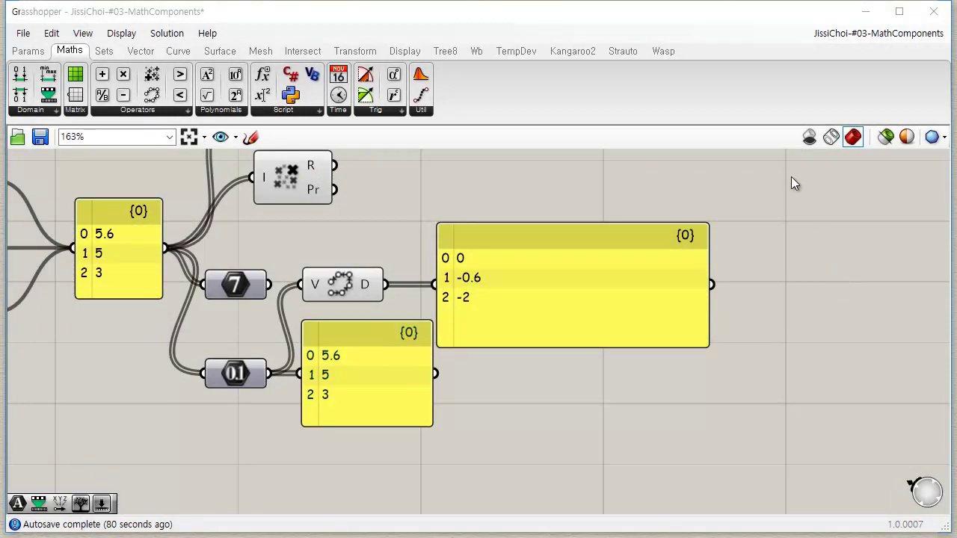
pyautogui.scroll(-2, 792, 184)
pyautogui.moveTo(793, 183); pyautogui.dragTo(572, 231, button='right')
pyautogui.click(187, 111)
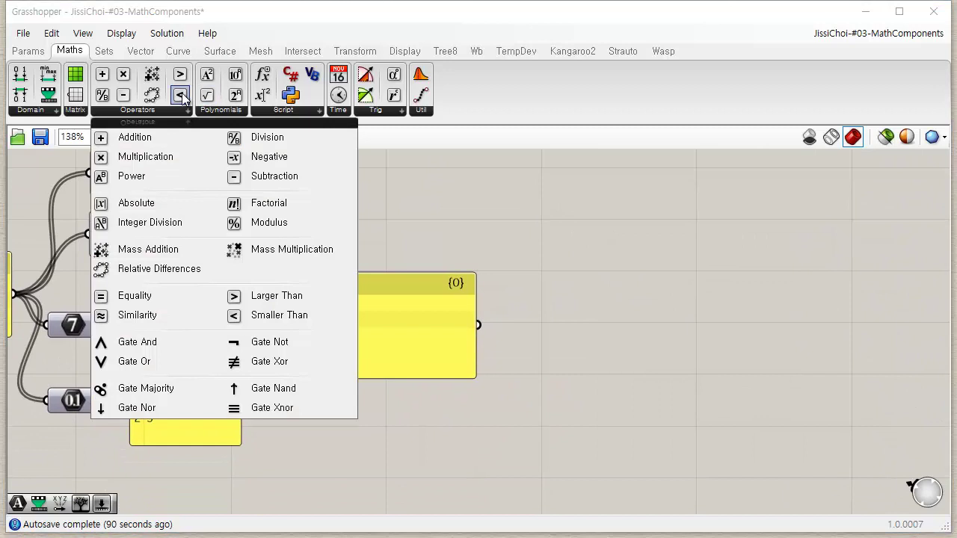
pyautogui.click(172, 297)
pyautogui.click(642, 213)
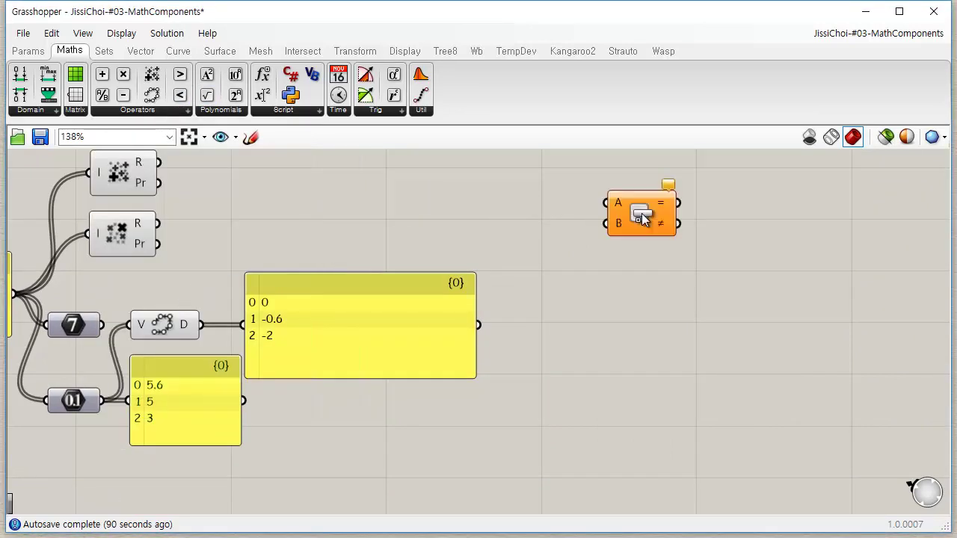
# - Add a Larger Than and a Smaller Than component below the Equality component
pyautogui.click(188, 111)
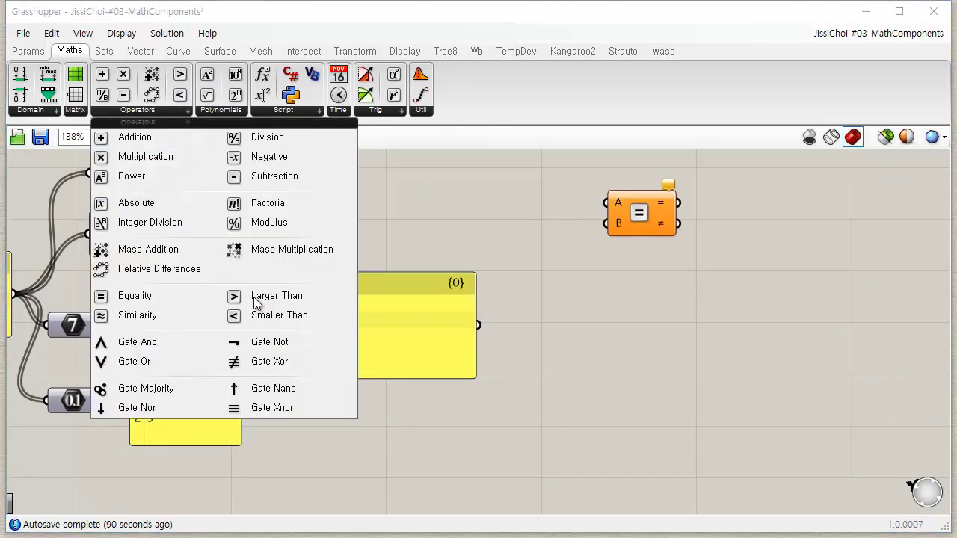
pyautogui.click(255, 301)
pyautogui.click(643, 275)
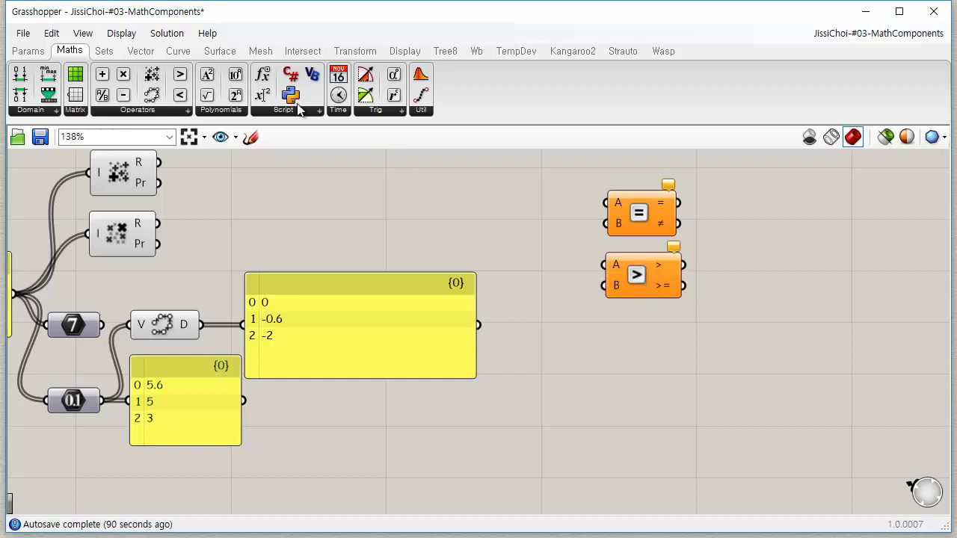
pyautogui.click(188, 111)
pyautogui.click(265, 296)
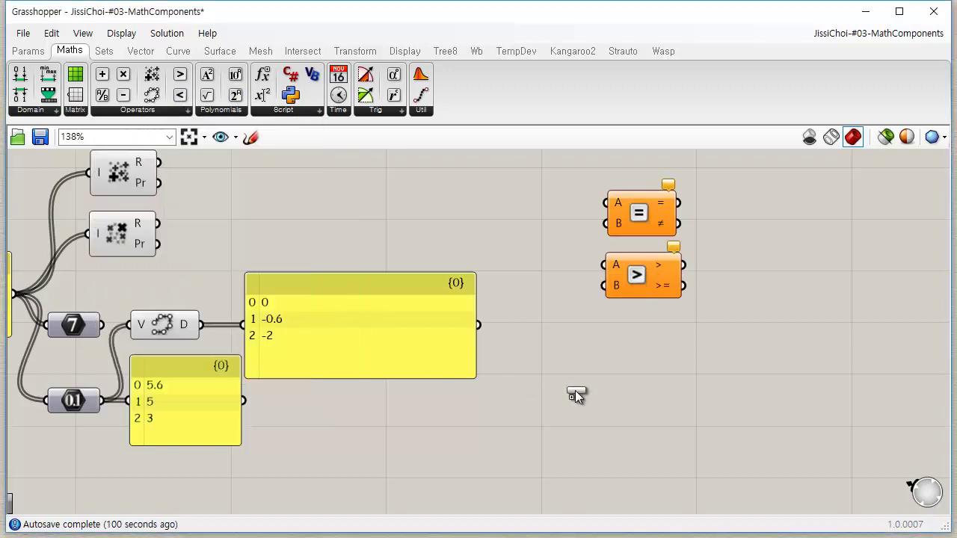
pyautogui.click(648, 353)
# - Add a Similarity component below Smaller Than and left-align the four comparison components
pyautogui.click(188, 111)
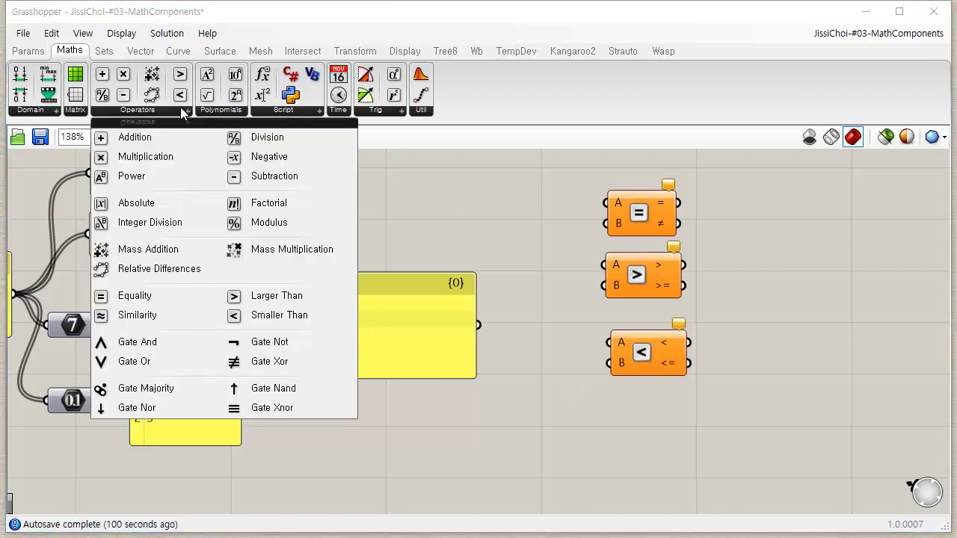
pyautogui.click(123, 316)
pyautogui.click(655, 434)
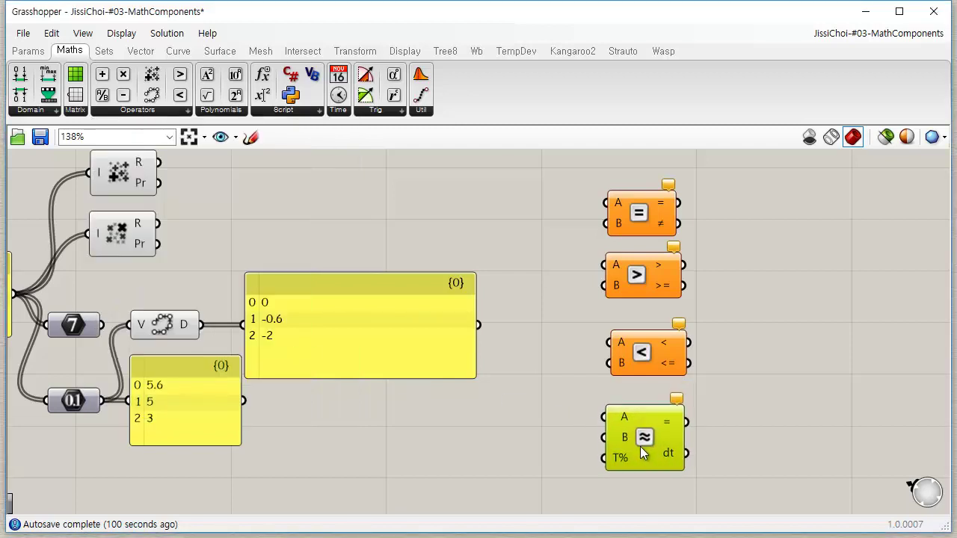
pyautogui.moveTo(730, 175); pyautogui.dragTo(621, 490)
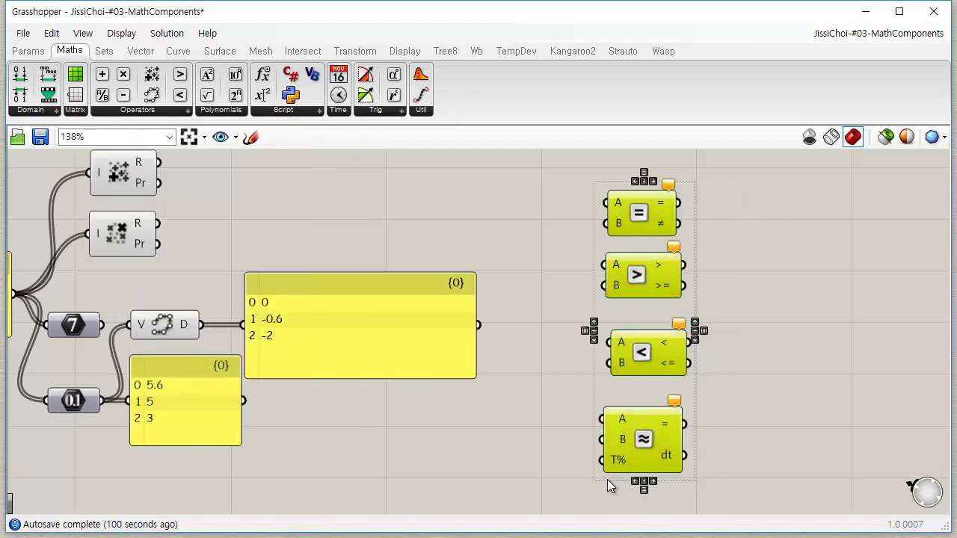
pyautogui.click(634, 481)
pyautogui.click(720, 398)
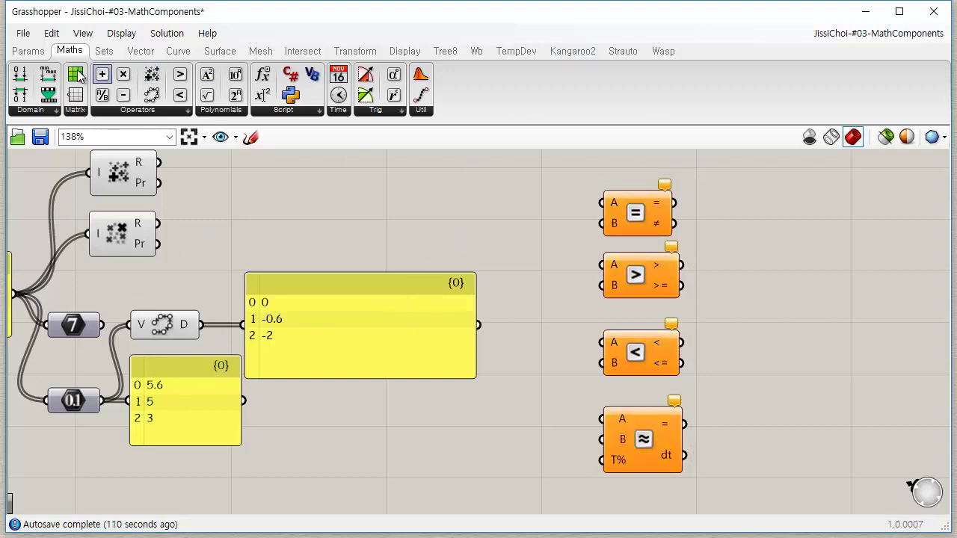
# - Add a number slider with the value 0.250 and connect it to Equality's A input
pyautogui.click(28, 50)
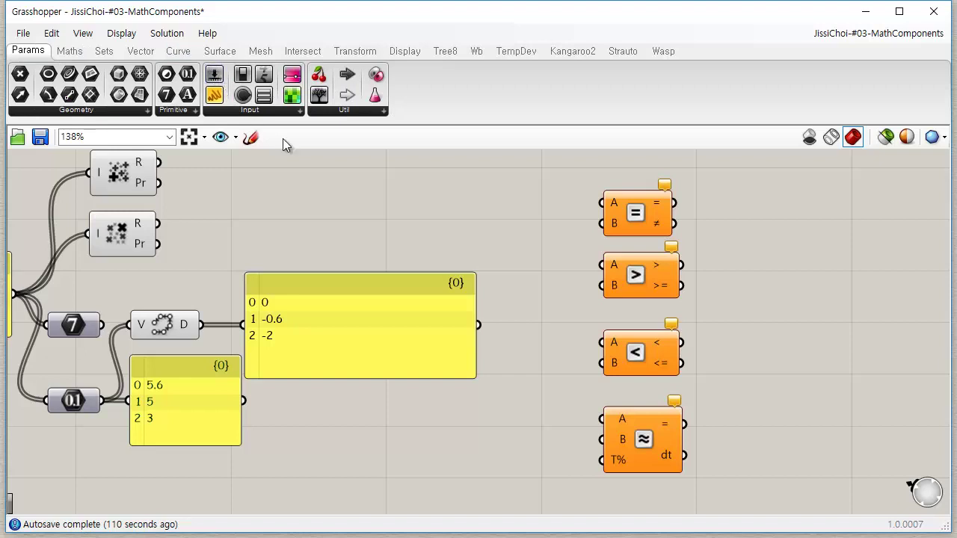
pyautogui.moveTo(398, 195); pyautogui.dragTo(400, 198)
pyautogui.moveTo(494, 207); pyautogui.dragTo(604, 203)
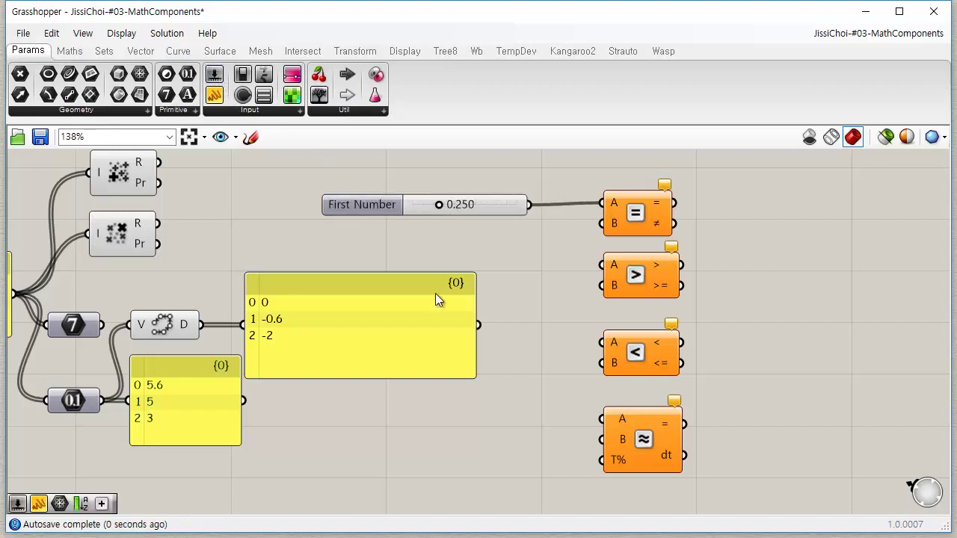
# - Copy the Relative Differences output panel beside Equality, shrink the copy and connect Equality's = output to it
pyautogui.click(321, 332)
pyautogui.keyDown('alt'); pyautogui.moveTo(312, 332); pyautogui.dragTo(767, 237); pyautogui.keyUp('alt')
pyautogui.moveTo(930, 290); pyautogui.dragTo(795, 315)
pyautogui.moveTo(749, 277); pyautogui.dragTo(806, 262)
pyautogui.moveTo(674, 202); pyautogui.dragTo(752, 236)
# - Duplicate the First Number slider below itself and connect the copy to Equality's B input
pyautogui.click(499, 204)
pyautogui.keyDown('alt'); pyautogui.moveTo(500, 204); pyautogui.dragTo(606, 225); pyautogui.keyUp('alt')
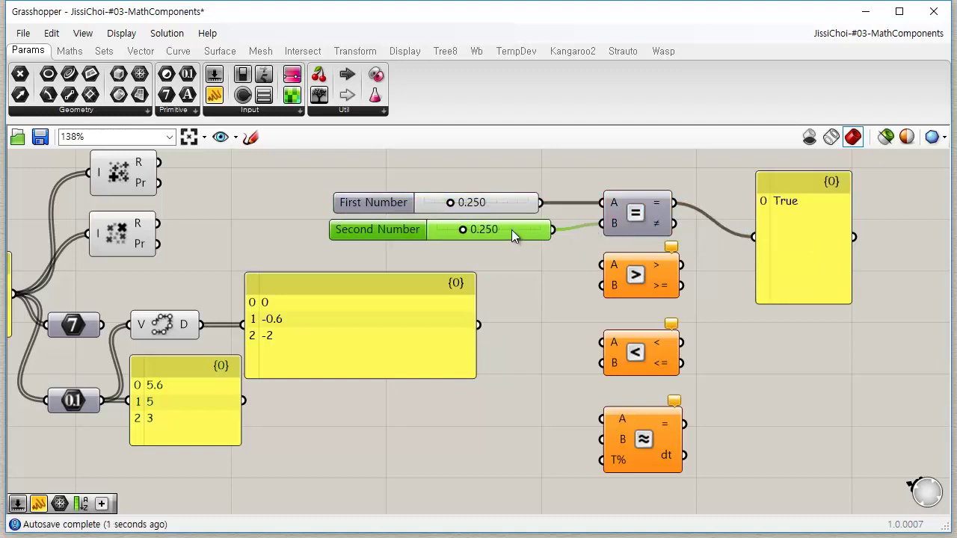
pyautogui.moveTo(505, 229); pyautogui.dragTo(503, 234)
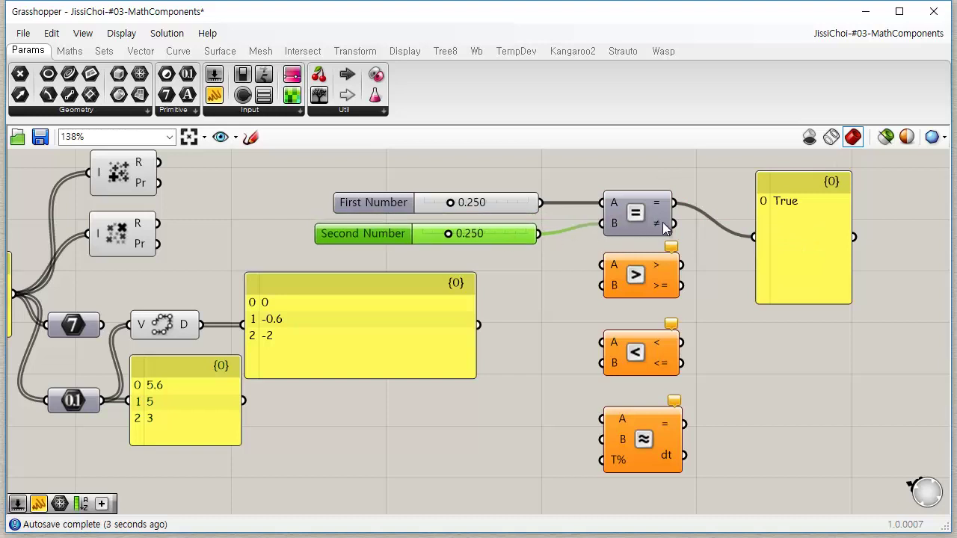
# - Add Equality's ≠ output to the panel alongside the = output and move the panel closer to the component
pyautogui.moveTo(671, 225); pyautogui.dragTo(756, 237)
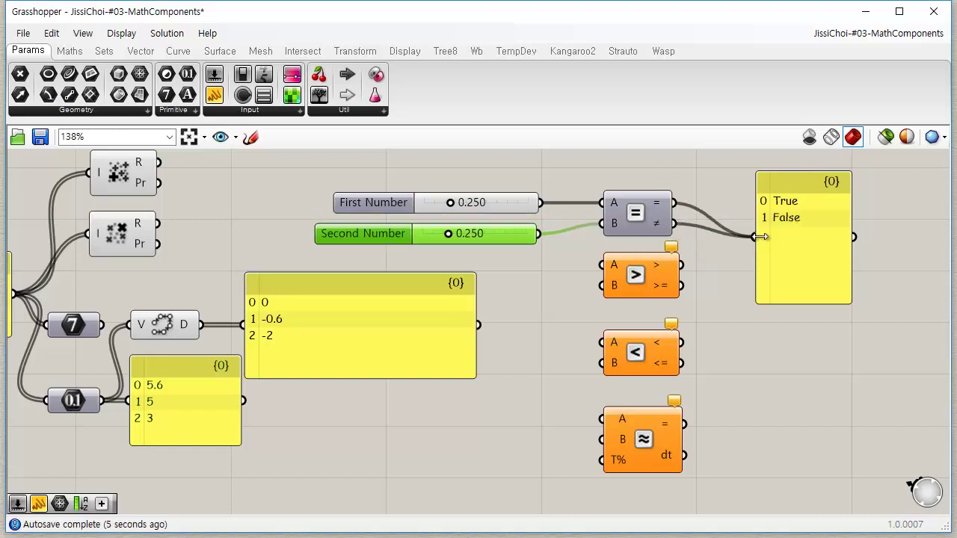
pyautogui.click(821, 344)
pyautogui.moveTo(795, 263); pyautogui.dragTo(759, 250)
pyautogui.moveTo(759, 303); pyautogui.dragTo(719, 371, button='right')
pyautogui.scroll(2, 624, 281)
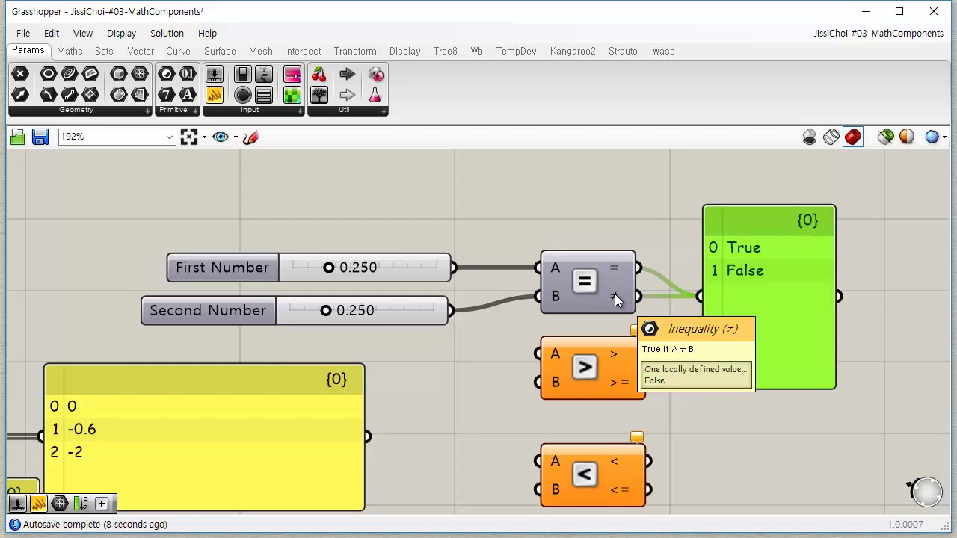
pyautogui.scroll(-1, 610, 302)
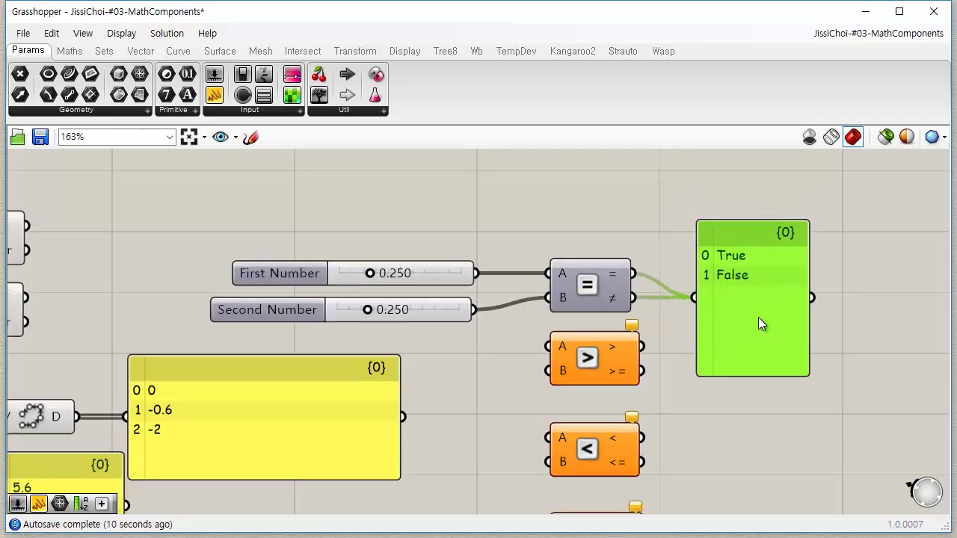
pyautogui.click(704, 392)
pyautogui.moveTo(704, 392); pyautogui.dragTo(663, 377, button='right')
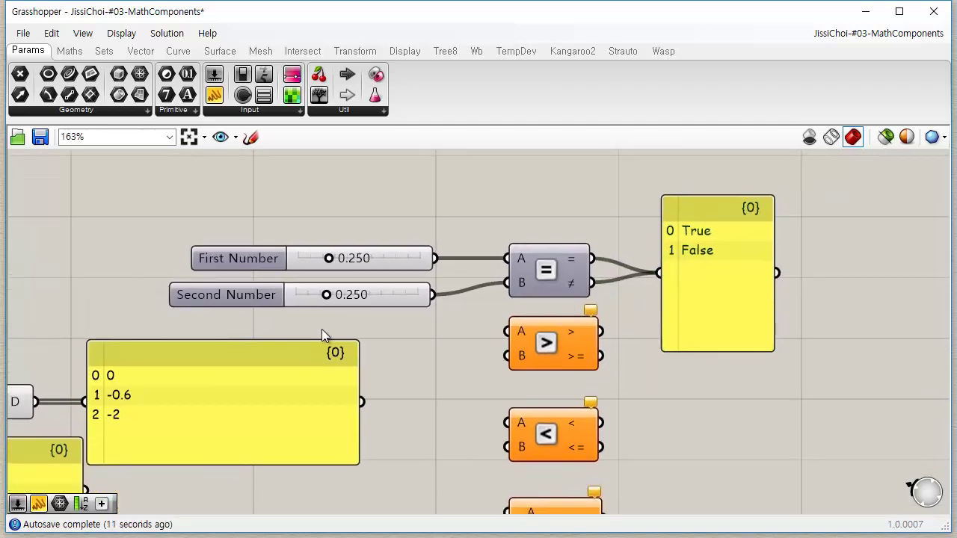
# - Vary the Second Number slider to test Equality's outputs and return it to 0.250
pyautogui.moveTo(327, 295); pyautogui.dragTo(355, 300)
pyautogui.moveTo(356, 296); pyautogui.dragTo(322, 296)
pyautogui.moveTo(735, 401); pyautogui.dragTo(753, 337, button='right')
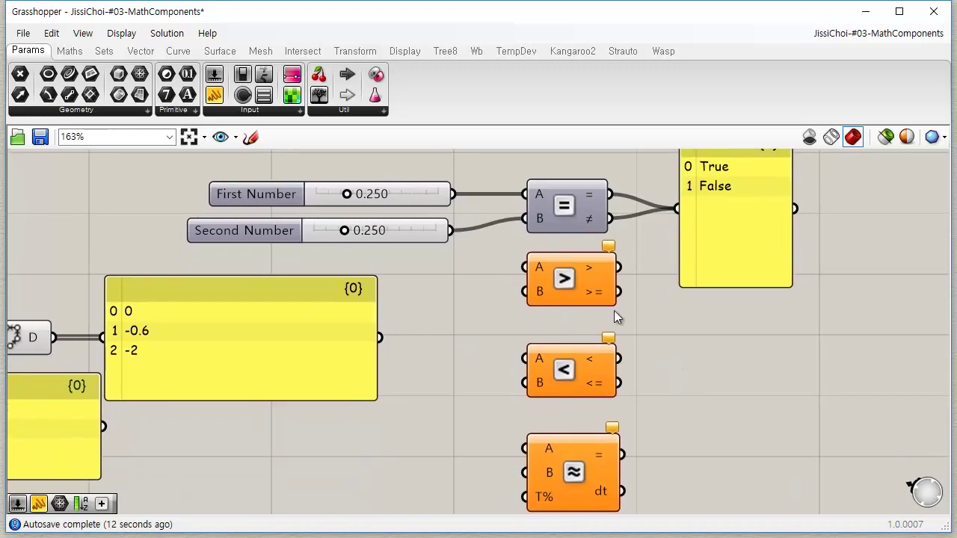
# - Connect the First and Second Number sliders to Larger Than's A and B, and show its > and >= outputs in the panel instead of Equality's
pyautogui.moveTo(459, 197); pyautogui.dragTo(525, 267)
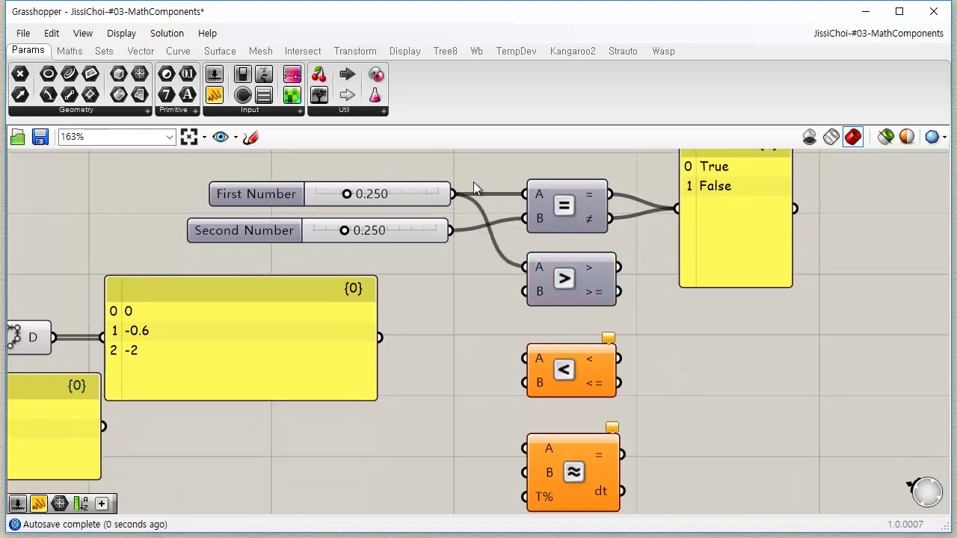
pyautogui.moveTo(452, 230); pyautogui.dragTo(515, 293)
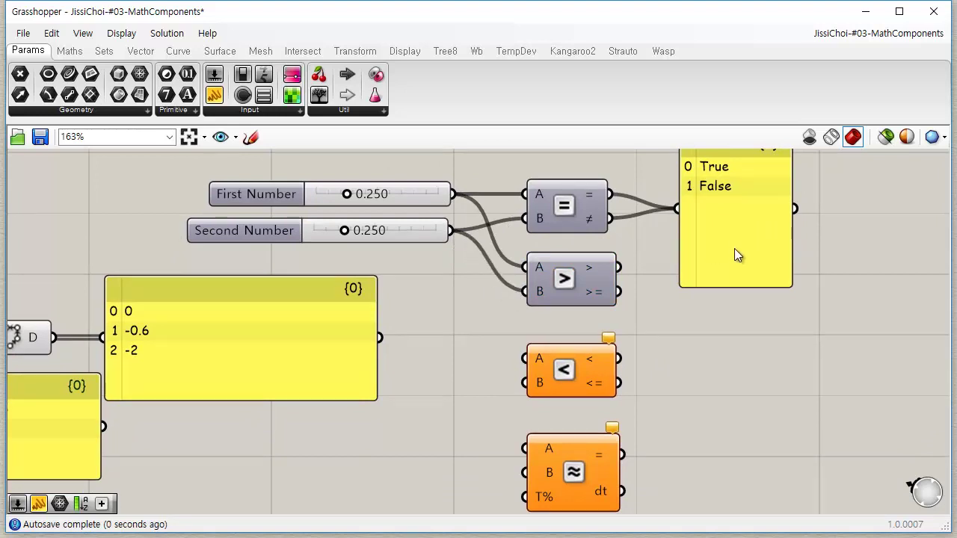
pyautogui.moveTo(734, 248); pyautogui.dragTo(753, 291)
pyautogui.moveTo(616, 267); pyautogui.dragTo(697, 260)
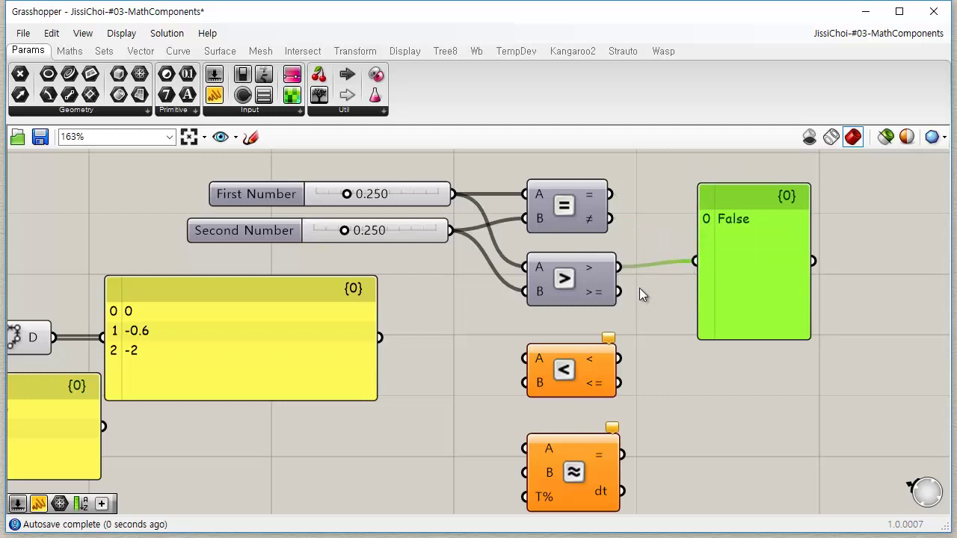
pyautogui.keyDown('shift'); pyautogui.moveTo(617, 293); pyautogui.dragTo(697, 261); pyautogui.keyUp('shift')
pyautogui.moveTo(757, 310); pyautogui.dragTo(735, 317)
pyautogui.click(639, 334)
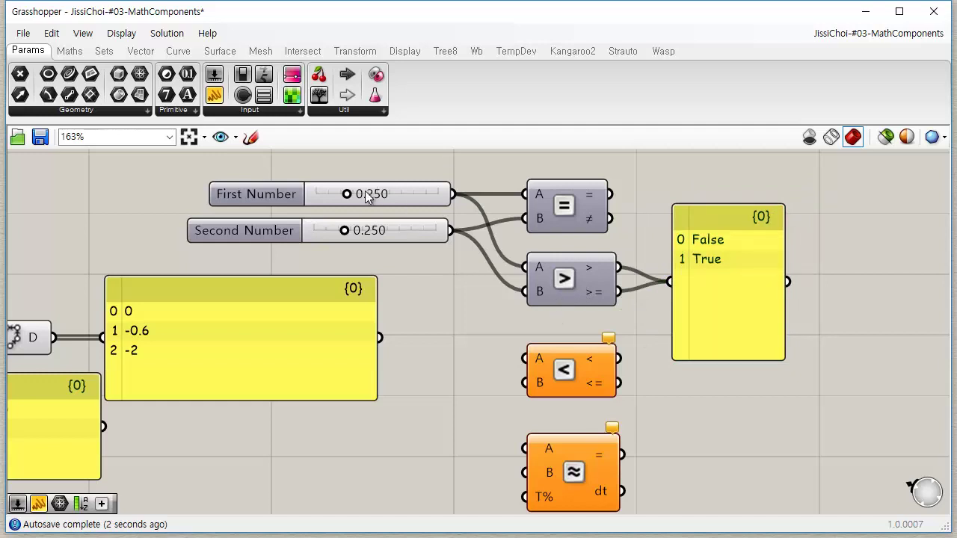
# - Test Larger Than by raising the First Number slider to 0.563 and setting it back to 0.250
pyautogui.moveTo(346, 193); pyautogui.dragTo(385, 193)
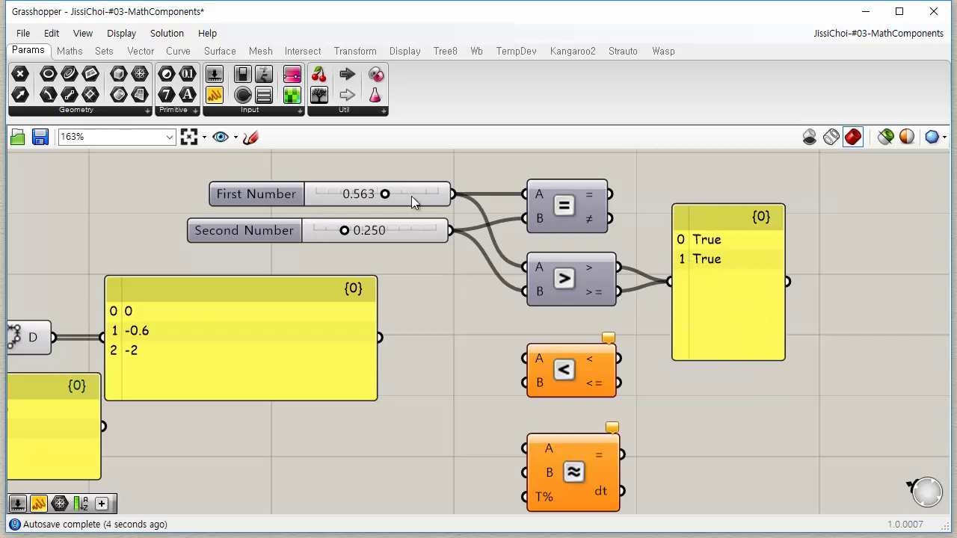
pyautogui.doubleClick(364, 198)
pyautogui.write('0.5')
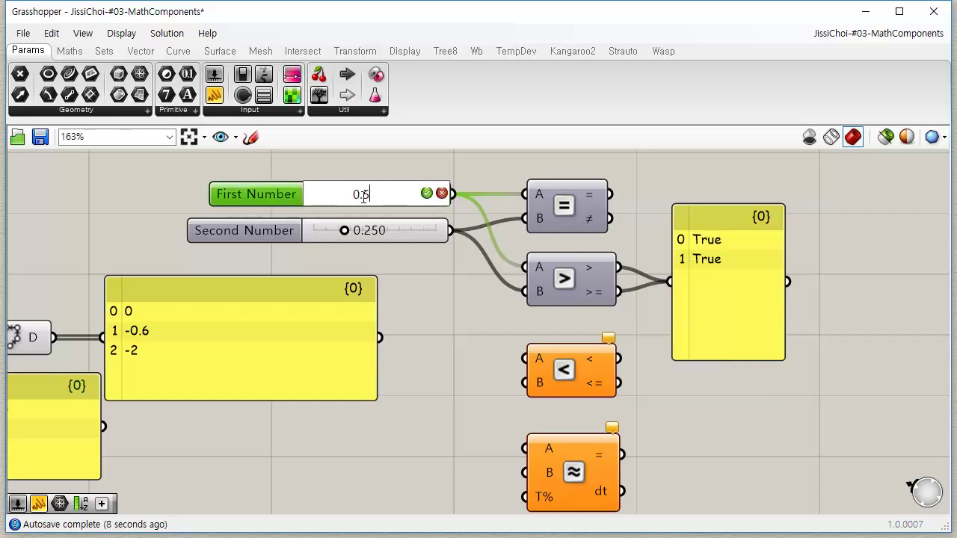
pyautogui.press('BackSpace')
pyautogui.write('250')
pyautogui.press('Return')
pyautogui.click(457, 290)
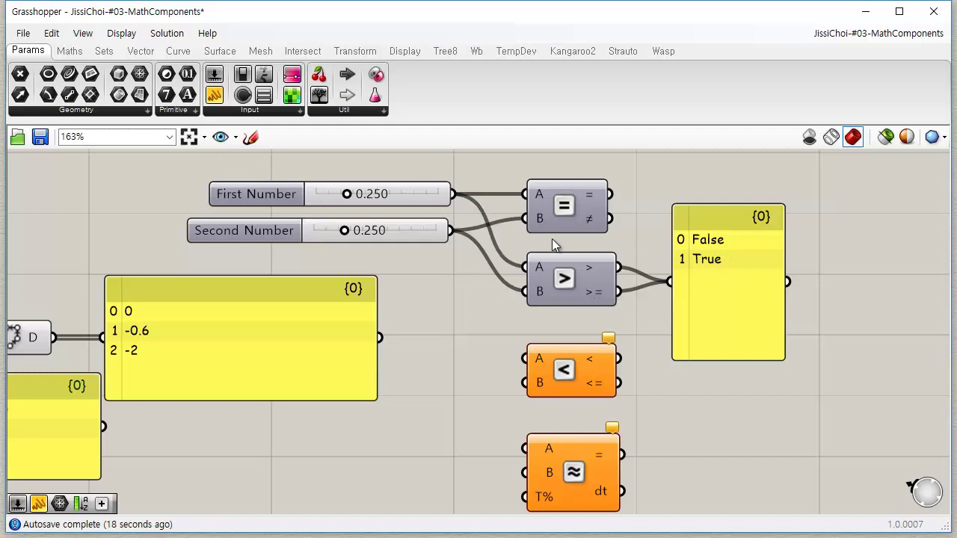
pyautogui.moveTo(346, 194); pyautogui.dragTo(346, 213)
pyautogui.moveTo(719, 408); pyautogui.dragTo(715, 400, button='right')
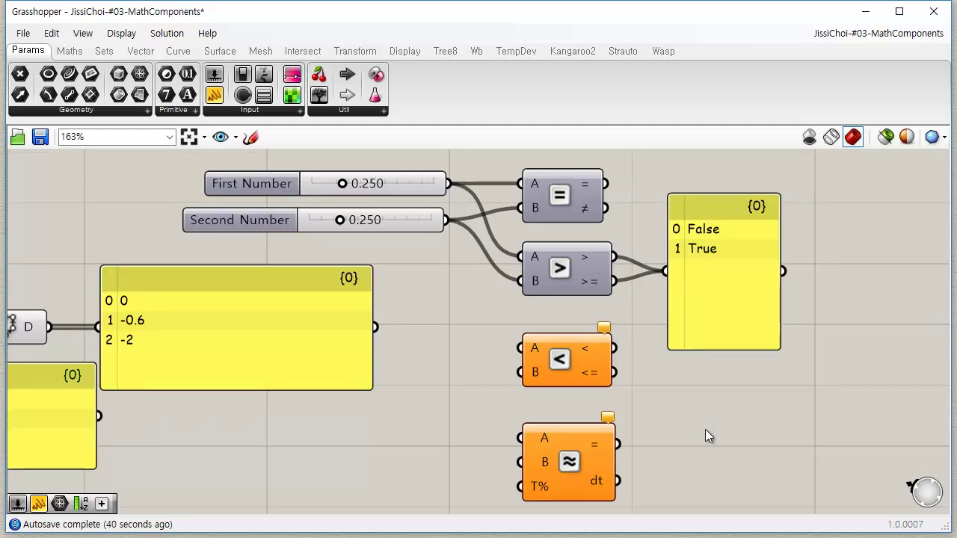
# - Move the results panel beside Smaller Than and show its < and <= outputs instead of Larger Than's
pyautogui.moveTo(707, 310); pyautogui.dragTo(710, 362)
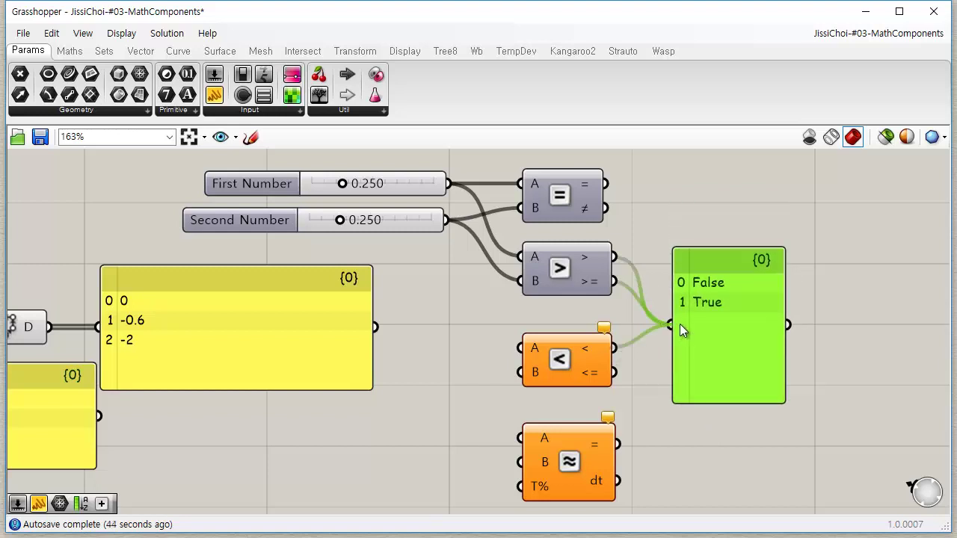
pyautogui.moveTo(680, 324)
pyautogui.mouseDown()
pyautogui.moveTo(622, 371)
pyautogui.moveTo(667, 326)
pyautogui.mouseUp()
pyautogui.moveTo(736, 357); pyautogui.dragTo(732, 388)
# - Connect the First Number slider to Smaller Than's A and Second Number to its B, testing with First Number and leaving it at 0.250
pyautogui.moveTo(448, 183); pyautogui.dragTo(522, 347)
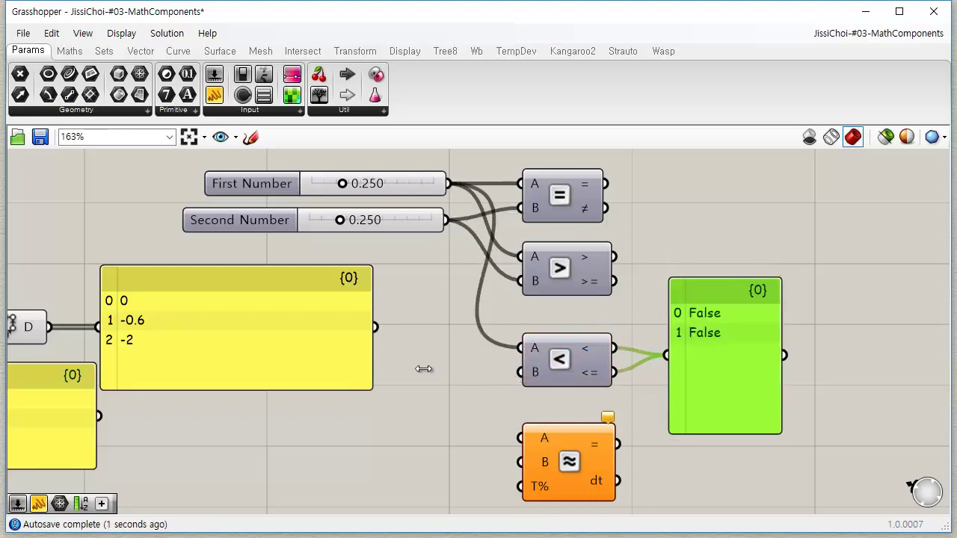
pyautogui.moveTo(458, 291); pyautogui.dragTo(522, 371)
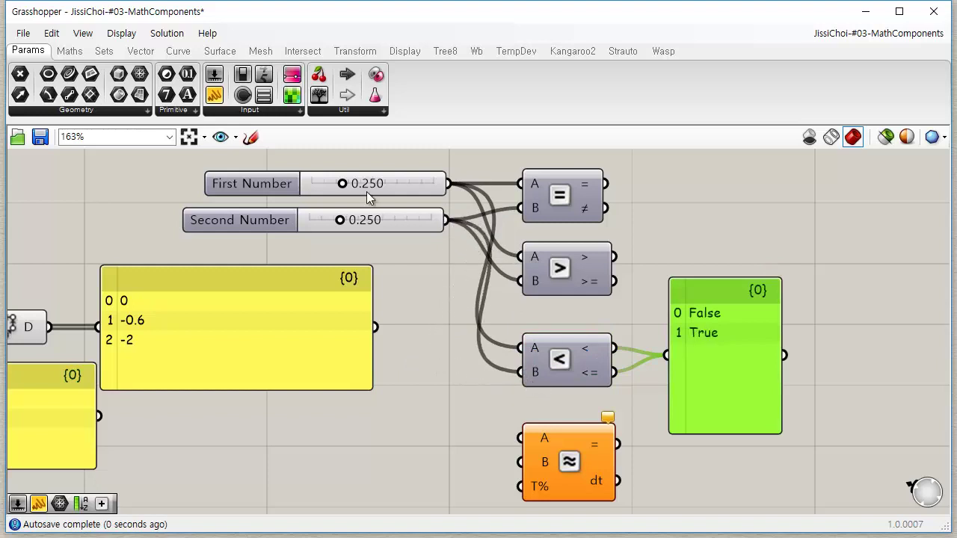
pyautogui.moveTo(342, 186)
pyautogui.mouseDown()
pyautogui.moveTo(320, 186)
pyautogui.moveTo(406, 187)
pyautogui.moveTo(338, 196)
pyautogui.mouseUp()
pyautogui.click(638, 327)
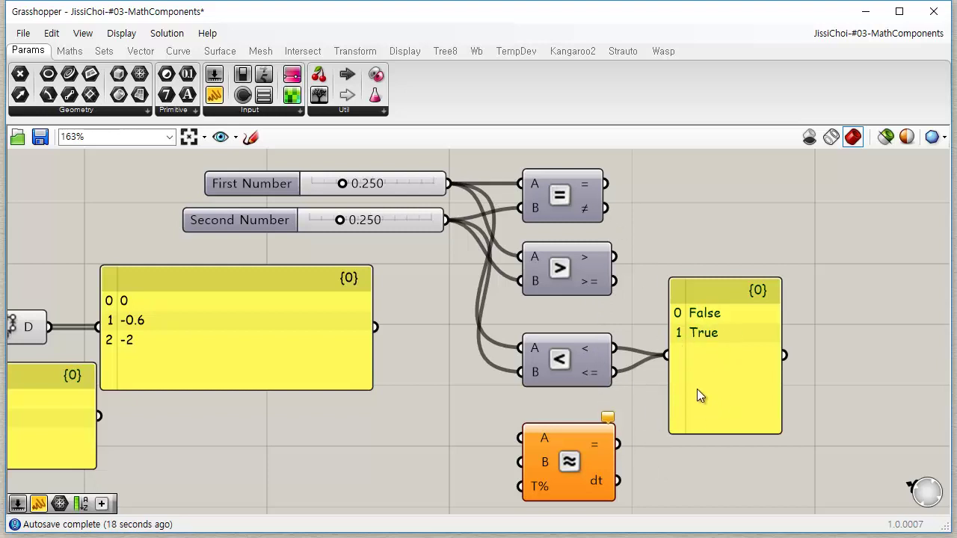
# - Show Larger Than's > and >= outputs together with Smaller Than's < and <= outputs in the results panel, placing it beside the two components
pyautogui.moveTo(613, 257); pyautogui.dragTo(667, 355)
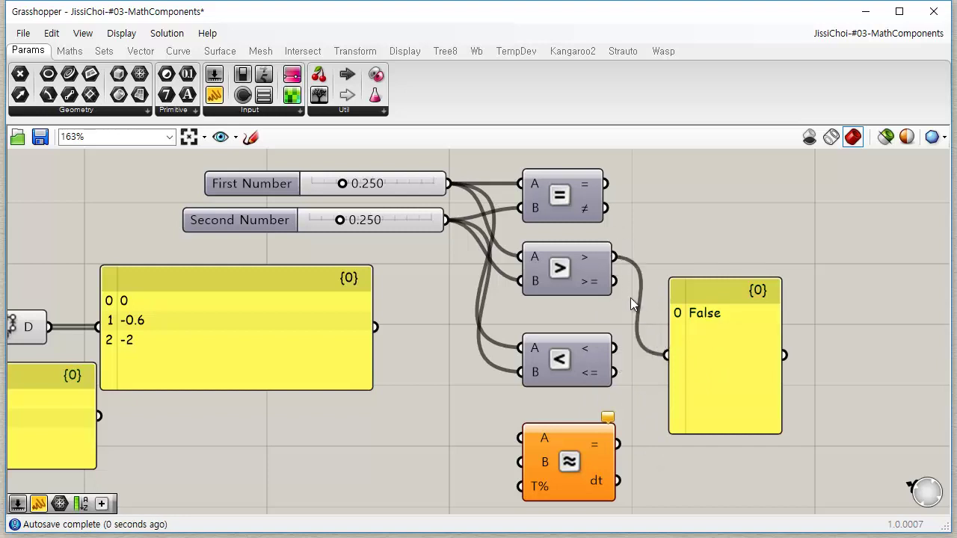
pyautogui.keyDown('shift'); pyautogui.moveTo(616, 282); pyautogui.dragTo(727, 329); pyautogui.keyUp('shift')
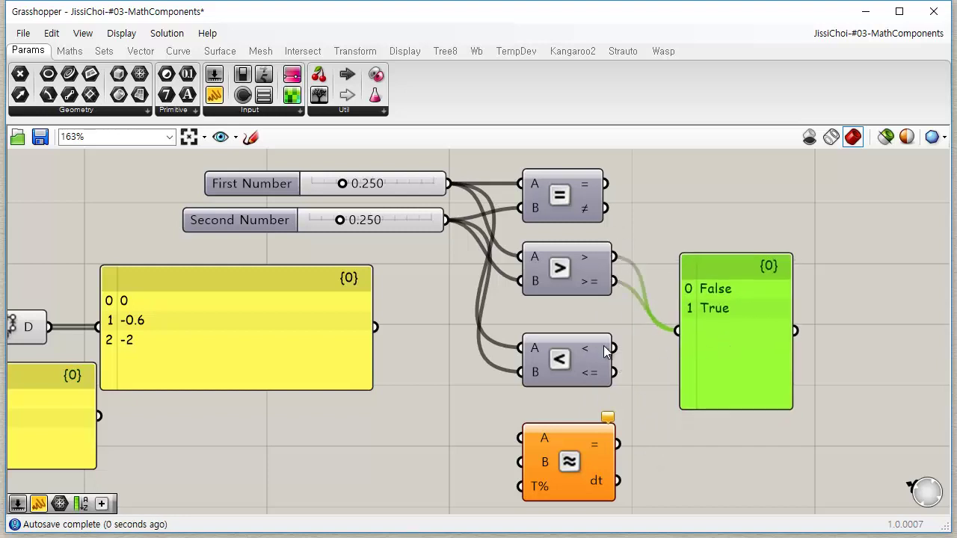
pyautogui.keyDown('shift'); pyautogui.moveTo(671, 336); pyautogui.dragTo(677, 331); pyautogui.keyUp('shift')
pyautogui.keyDown('shift'); pyautogui.moveTo(614, 371); pyautogui.dragTo(676, 331); pyautogui.keyUp('shift')
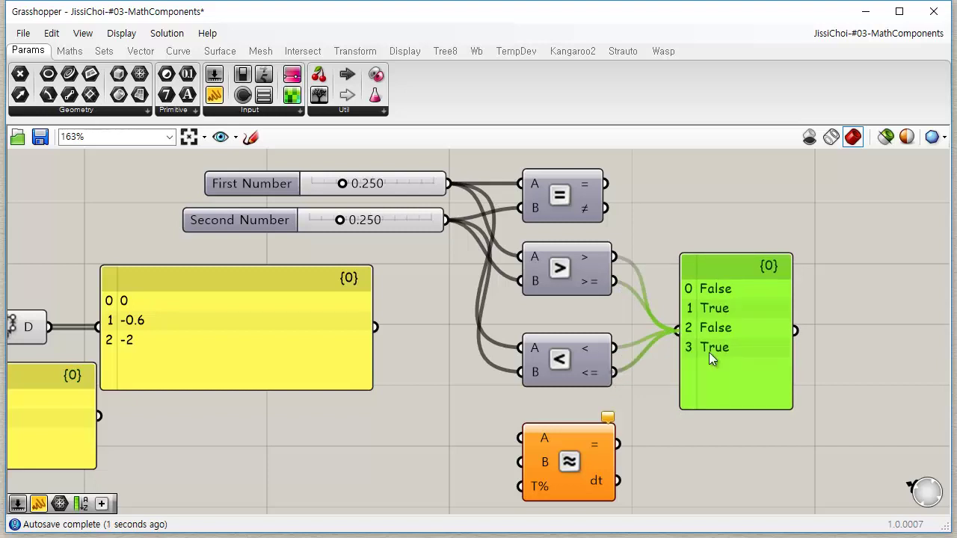
pyautogui.moveTo(733, 370); pyautogui.dragTo(733, 349)
pyautogui.click(629, 302)
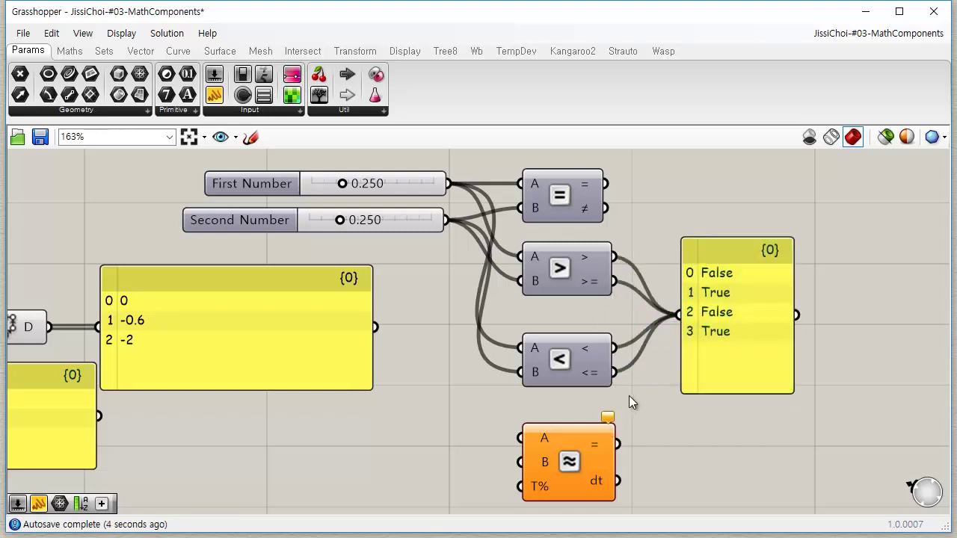
# - Test both comparisons by setting the First Number slider to 0.569, lowering it to 0.078, and returning it to 0.250
pyautogui.moveTo(342, 183); pyautogui.dragTo(438, 183)
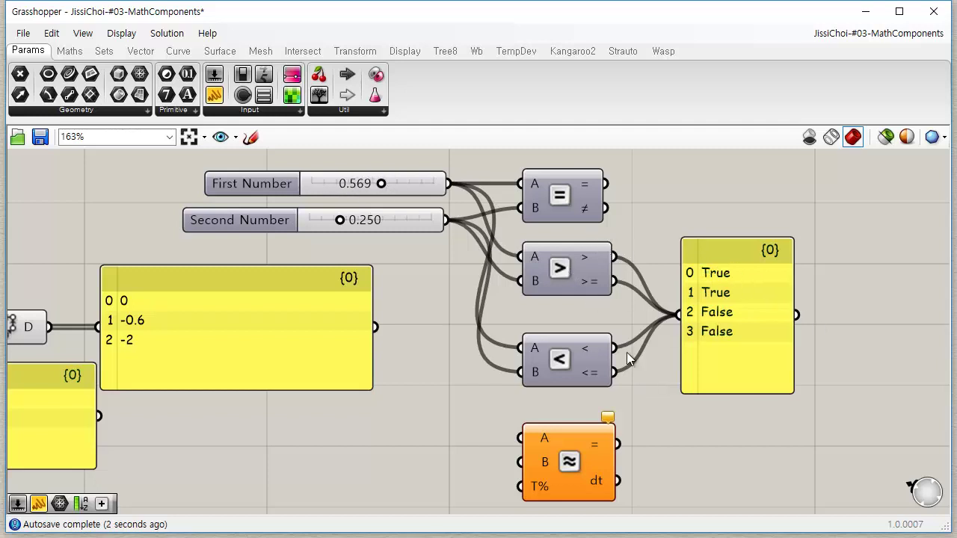
pyautogui.moveTo(387, 185); pyautogui.dragTo(322, 185)
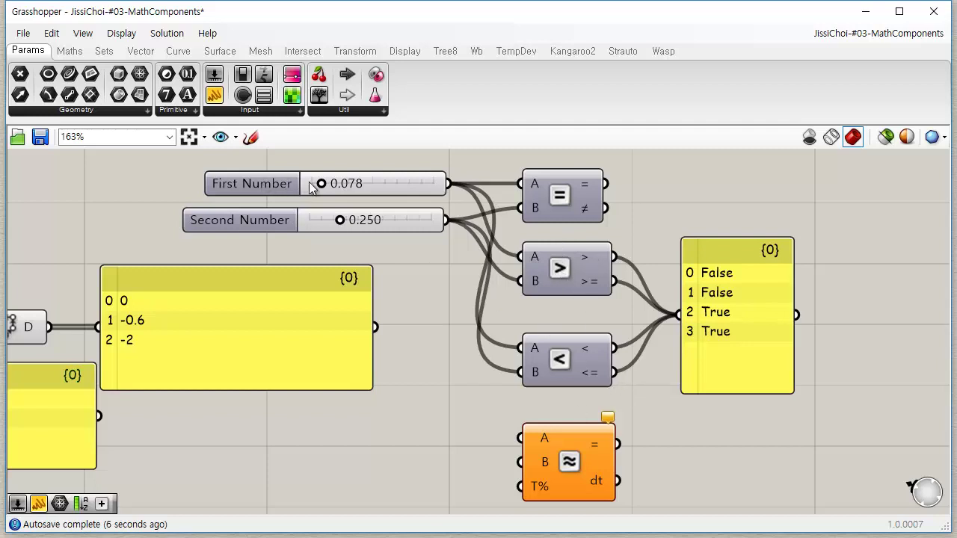
pyautogui.moveTo(322, 185); pyautogui.dragTo(342, 188)
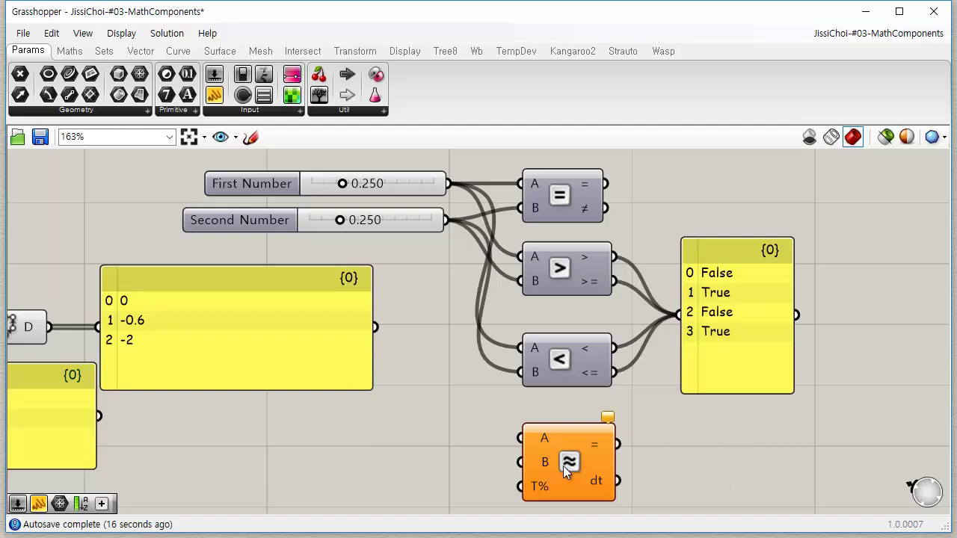
# - Move Similarity up under Smaller Than, place the results panel beside it, and show its = and dt outputs there instead of the comparison outputs
pyautogui.moveTo(564, 465)
pyautogui.mouseDown()
pyautogui.moveTo(562, 433)
pyautogui.moveTo(565, 450)
pyautogui.mouseUp()
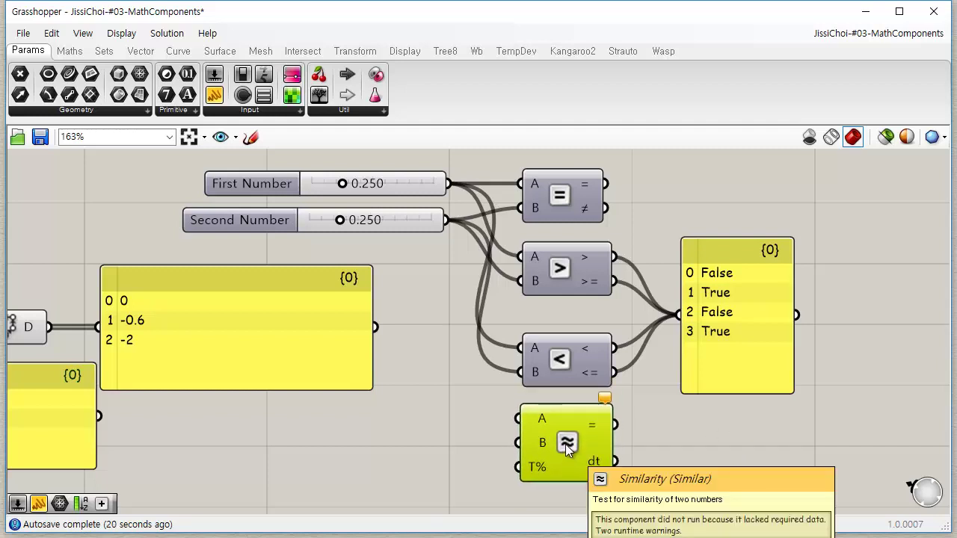
pyautogui.moveTo(570, 424); pyautogui.dragTo(573, 364, button='right')
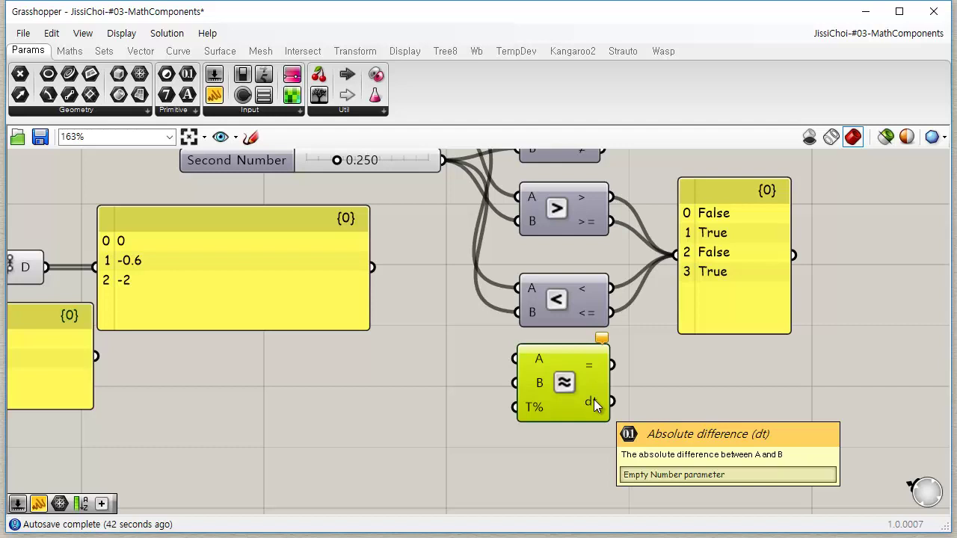
pyautogui.moveTo(612, 364); pyautogui.dragTo(677, 264)
pyautogui.moveTo(740, 300); pyautogui.dragTo(740, 435)
pyautogui.keyDown('shift'); pyautogui.moveTo(613, 403); pyautogui.dragTo(679, 387); pyautogui.keyUp('shift')
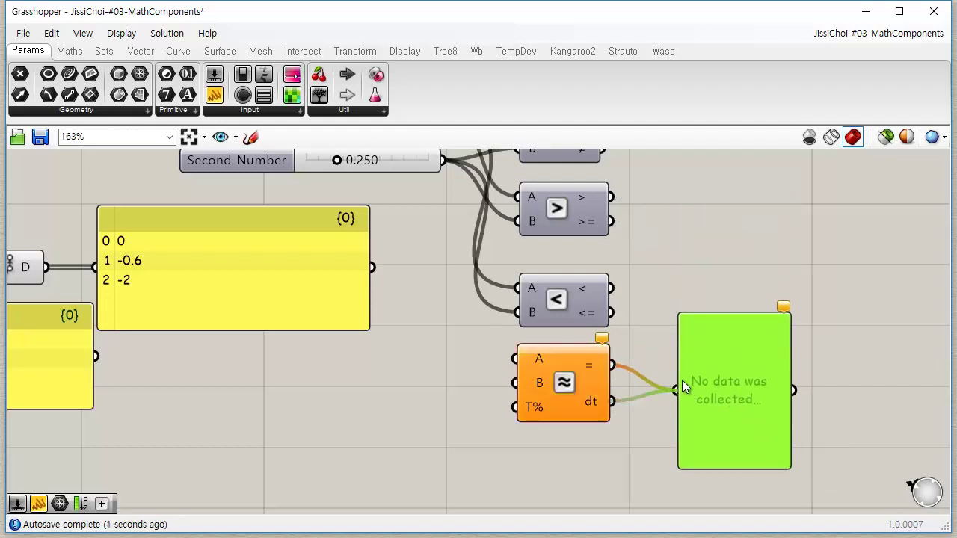
# - Duplicate the First and Second Number sliders beside Similarity and connect the copies to its A and B inputs
pyautogui.moveTo(408, 325); pyautogui.dragTo(405, 372, button='right')
pyautogui.moveTo(442, 252); pyautogui.dragTo(419, 397)
pyautogui.hotkey('ctrl', 'c')
pyautogui.hotkey('ctrl', 'v')
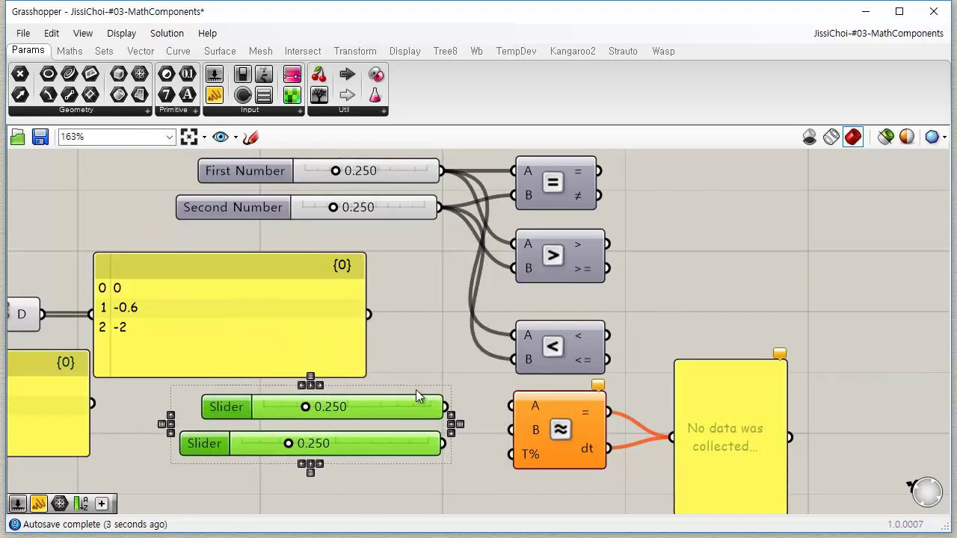
pyautogui.click(491, 389)
pyautogui.moveTo(511, 406); pyautogui.dragTo(444, 406)
pyautogui.moveTo(511, 430); pyautogui.dragTo(406, 431)
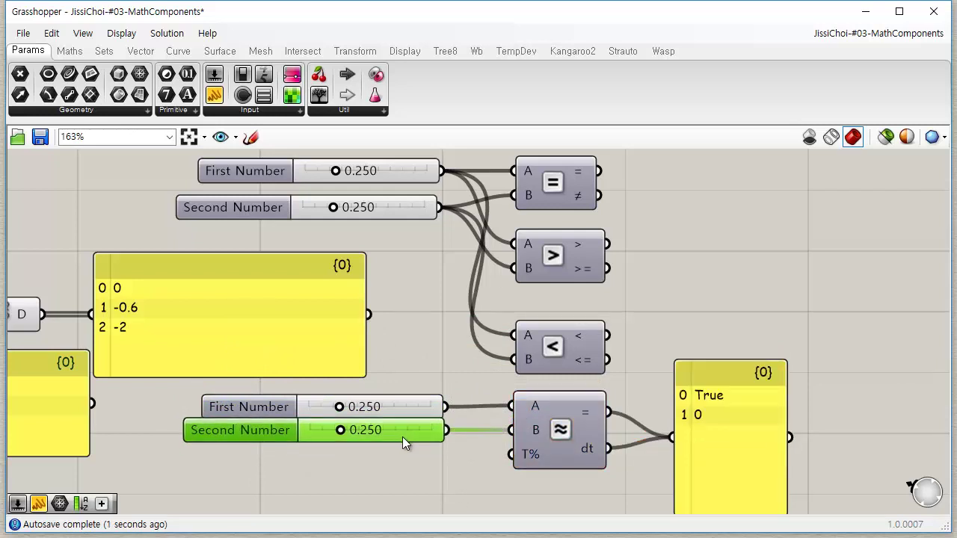
# - Check Similarity's T% input, move the panel closer, and test the copied Second Number slider at 1.000 and 0.248
pyautogui.moveTo(535, 459); pyautogui.dragTo(487, 320, button='right')
pyautogui.moveTo(487, 321)
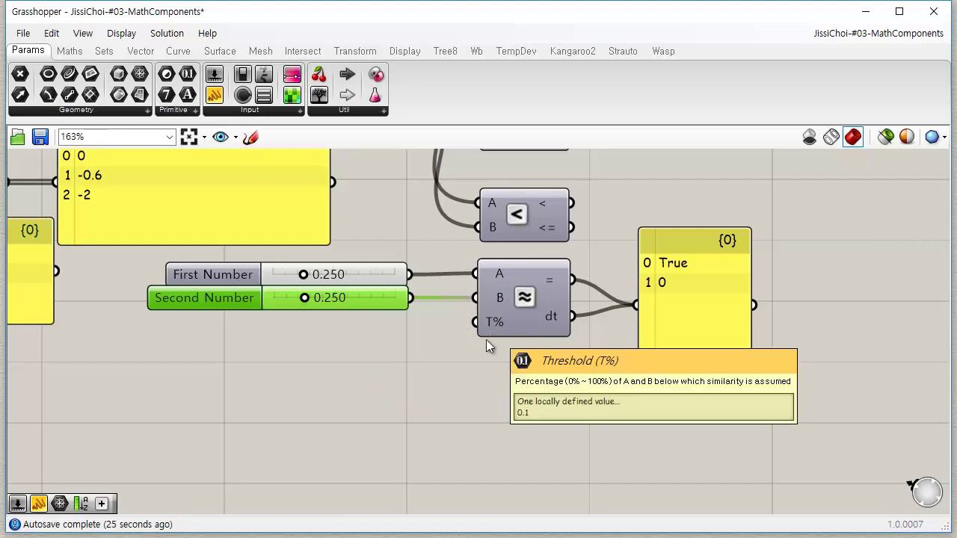
pyautogui.click(529, 461)
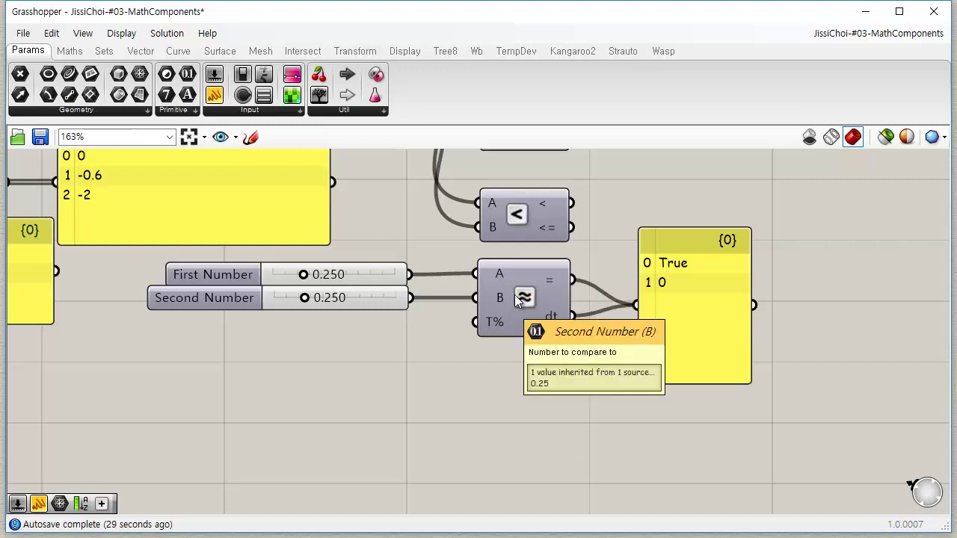
pyautogui.moveTo(659, 298); pyautogui.dragTo(642, 294)
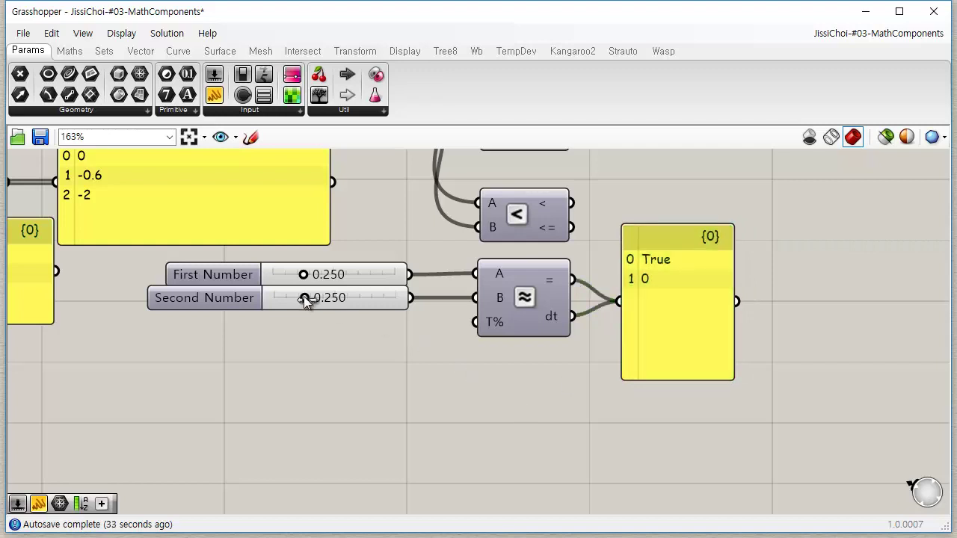
pyautogui.moveTo(304, 298); pyautogui.dragTo(415, 302)
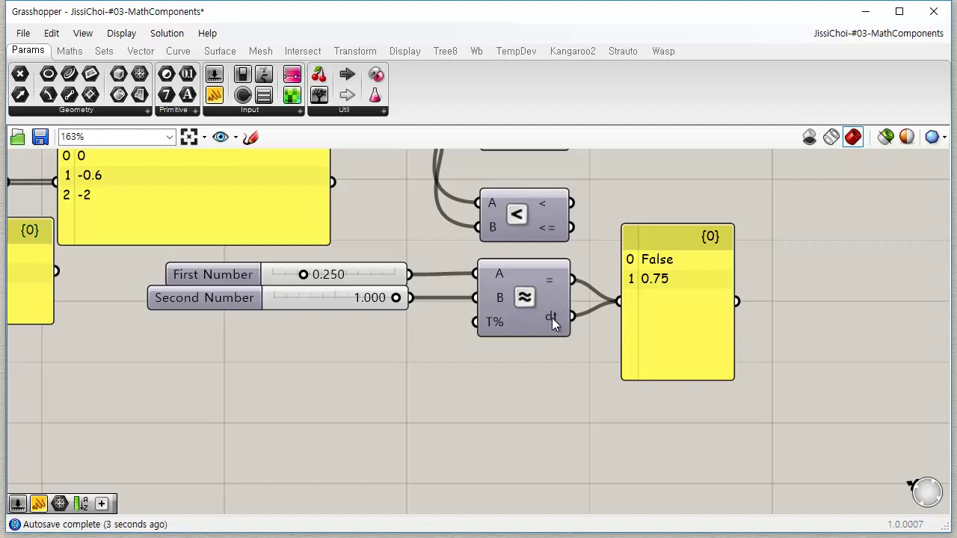
pyautogui.moveTo(357, 342); pyautogui.dragTo(337, 363, button='right')
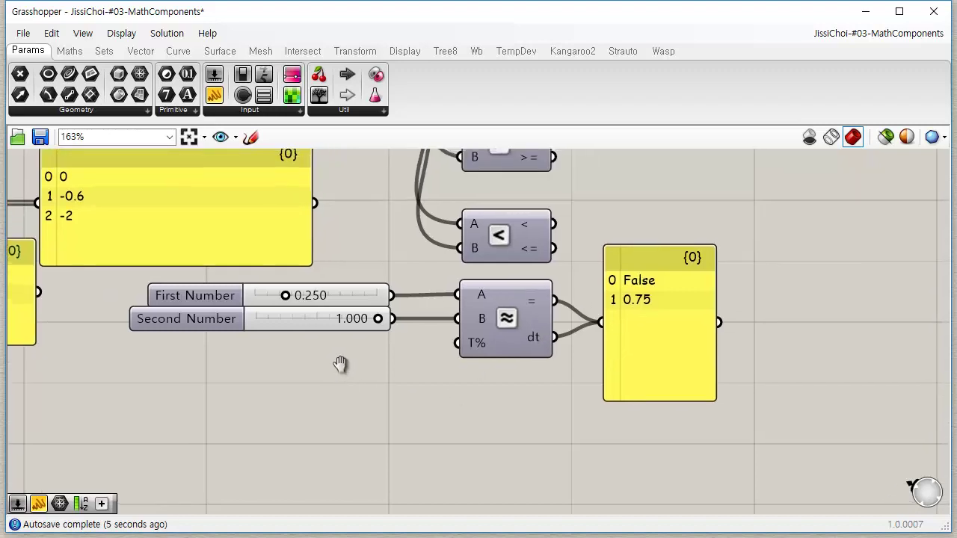
pyautogui.scroll(1, 375, 320)
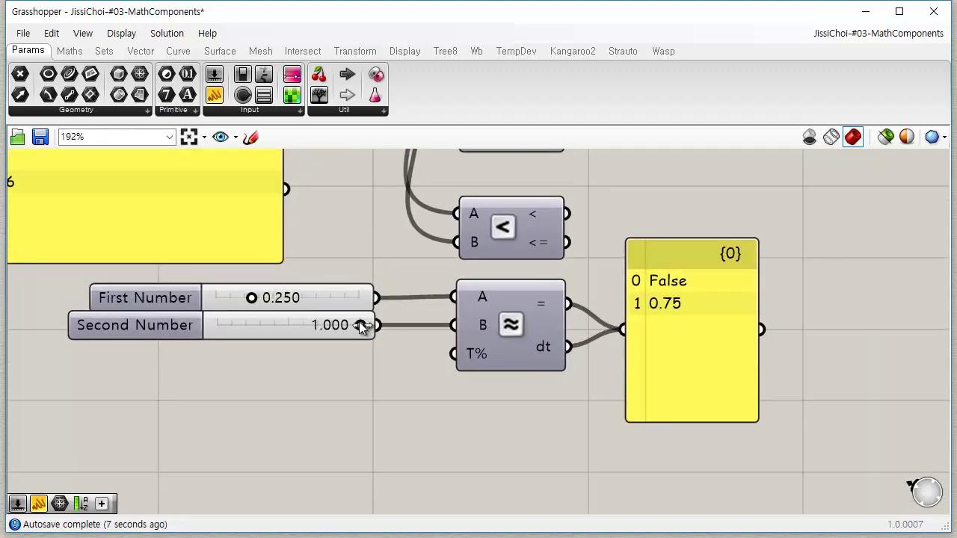
pyautogui.moveTo(360, 326); pyautogui.dragTo(252, 362)
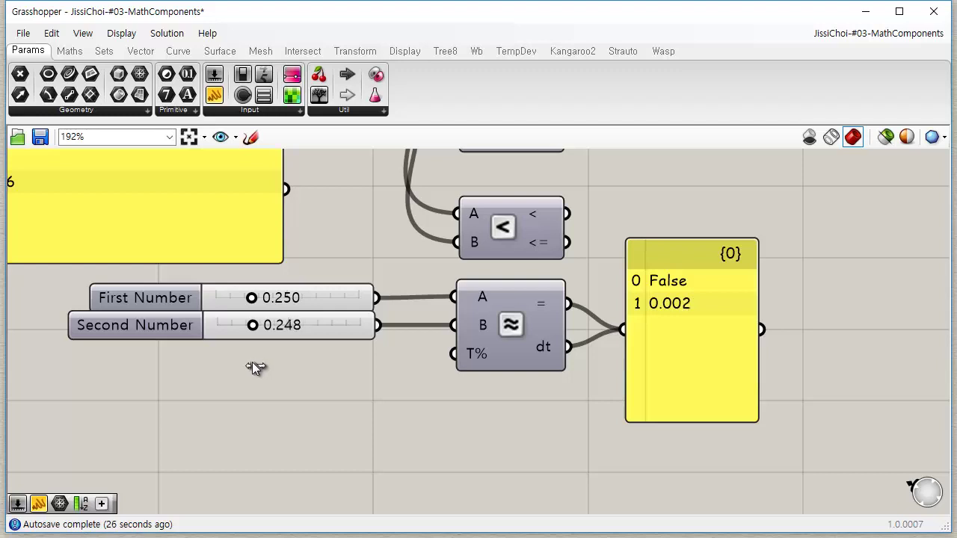
# - Add a number slider at 1.000 below Second Number for Similarity's T% input, comparing the result with the slider disconnected and reconnected
pyautogui.moveTo(482, 355)
pyautogui.moveTo(217, 77); pyautogui.dragTo(463, 365)
pyautogui.click(475, 482)
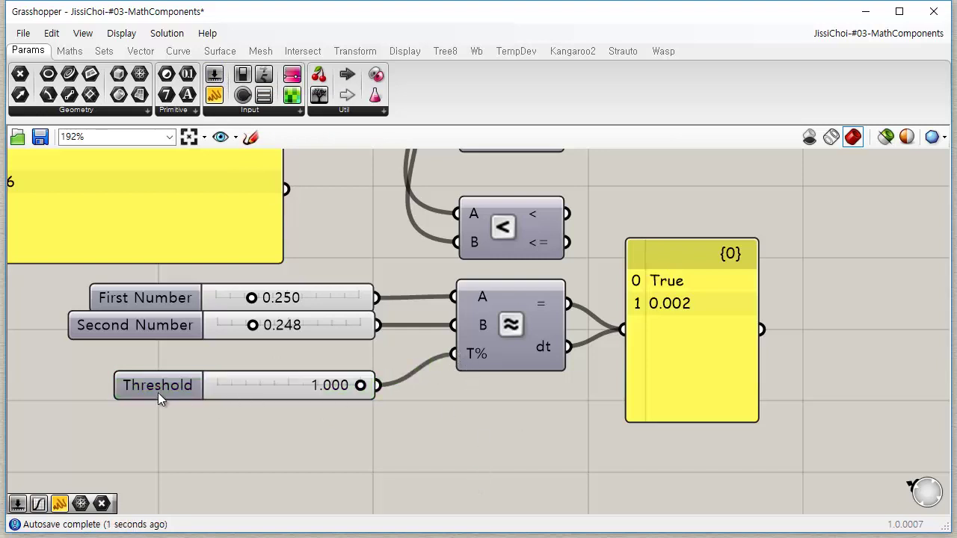
pyautogui.moveTo(158, 393); pyautogui.dragTo(157, 369)
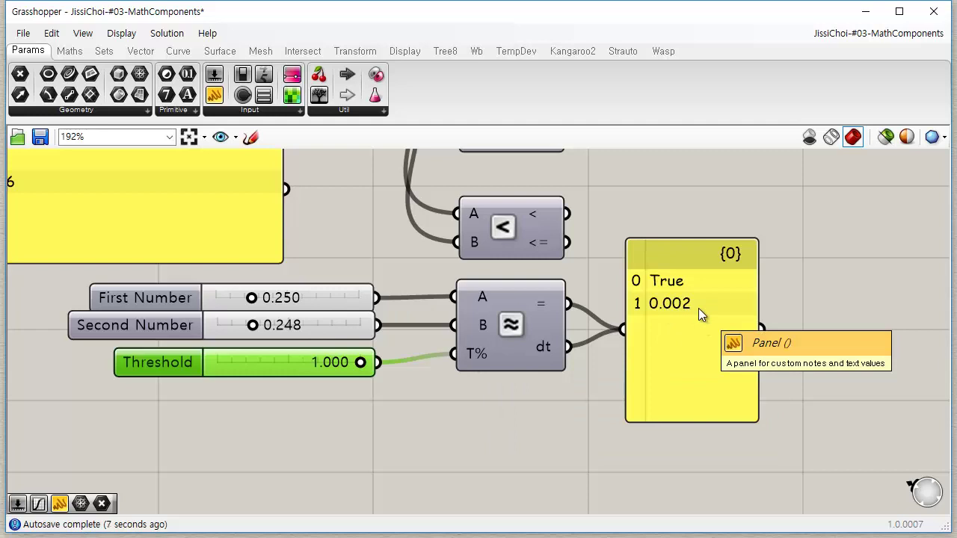
pyautogui.keyDown('ctrl'); pyautogui.moveTo(455, 354); pyautogui.dragTo(378, 362); pyautogui.keyUp('ctrl')
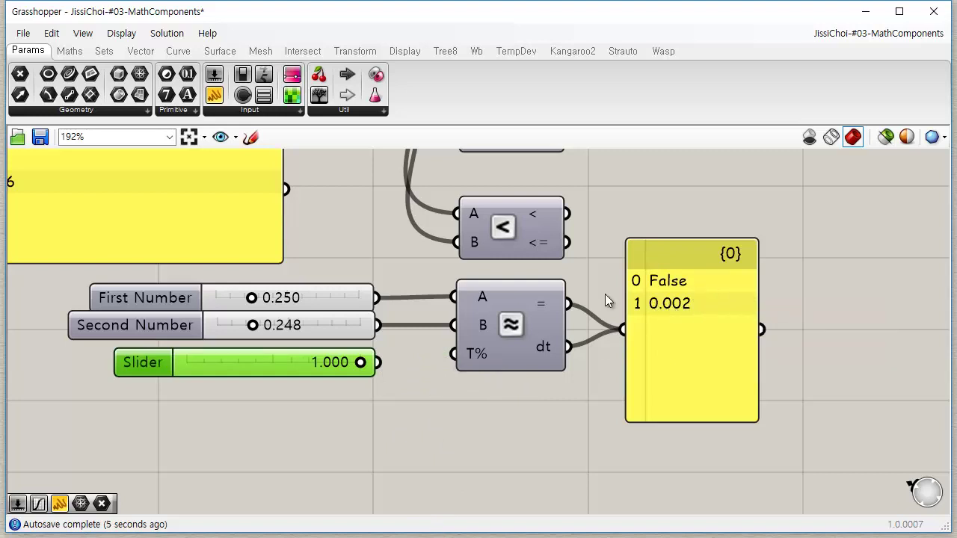
pyautogui.moveTo(459, 357); pyautogui.dragTo(378, 364)
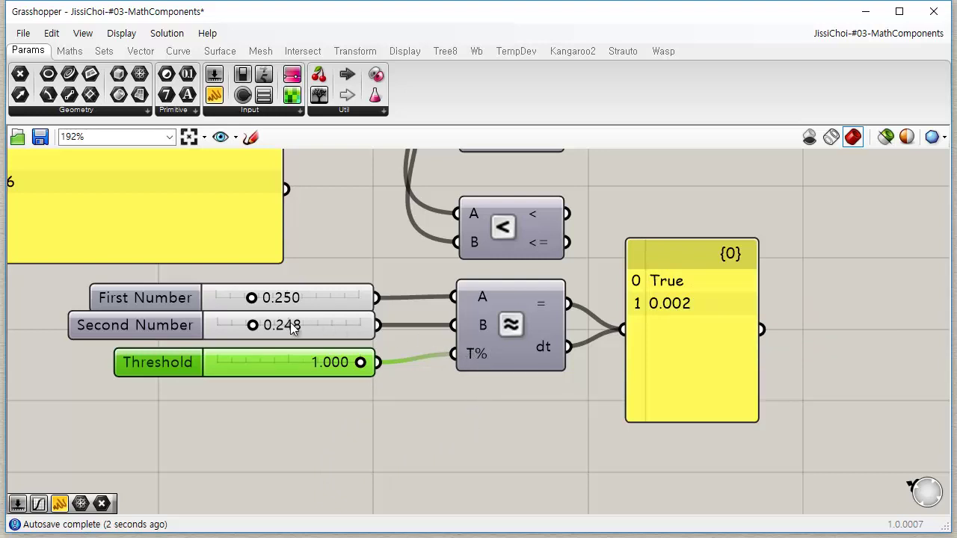
# - Test the 1% threshold by lowering Similarity's Second Number slider to 0.243, and set it to exactly 0.249
pyautogui.moveTo(255, 329)
pyautogui.mouseDown()
pyautogui.moveTo(298, 333)
pyautogui.moveTo(252, 329)
pyautogui.mouseUp()
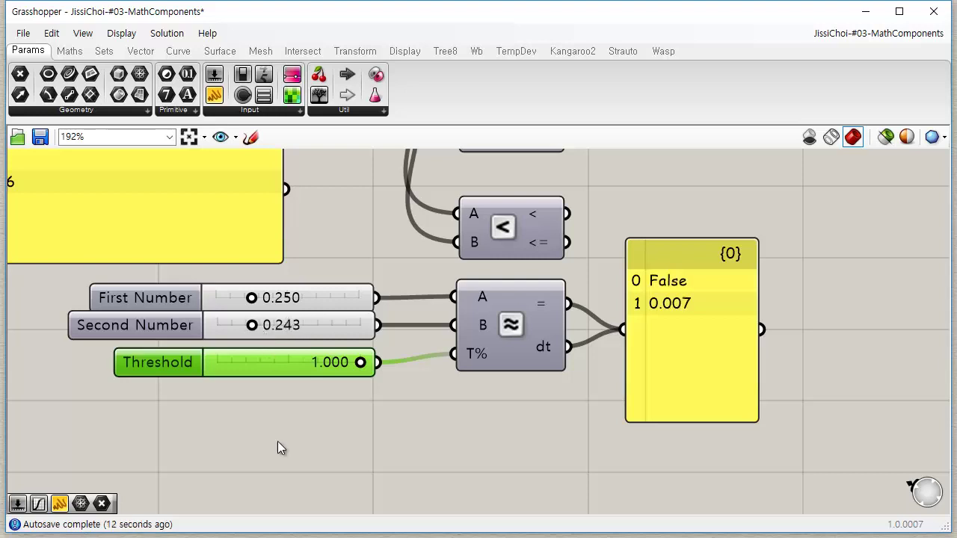
pyautogui.moveTo(252, 327); pyautogui.dragTo(255, 330)
pyautogui.click(258, 327)
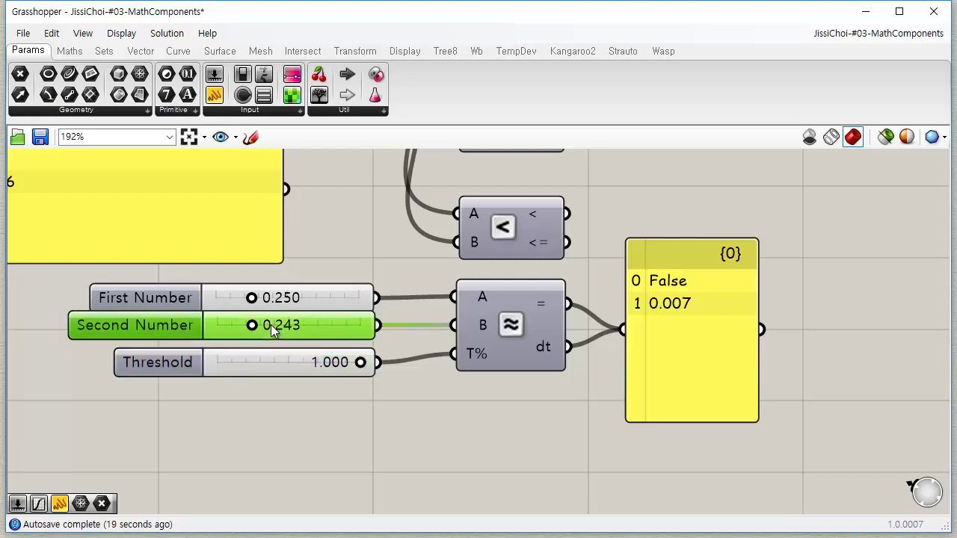
pyautogui.doubleClick(267, 327)
pyautogui.write('0.249')
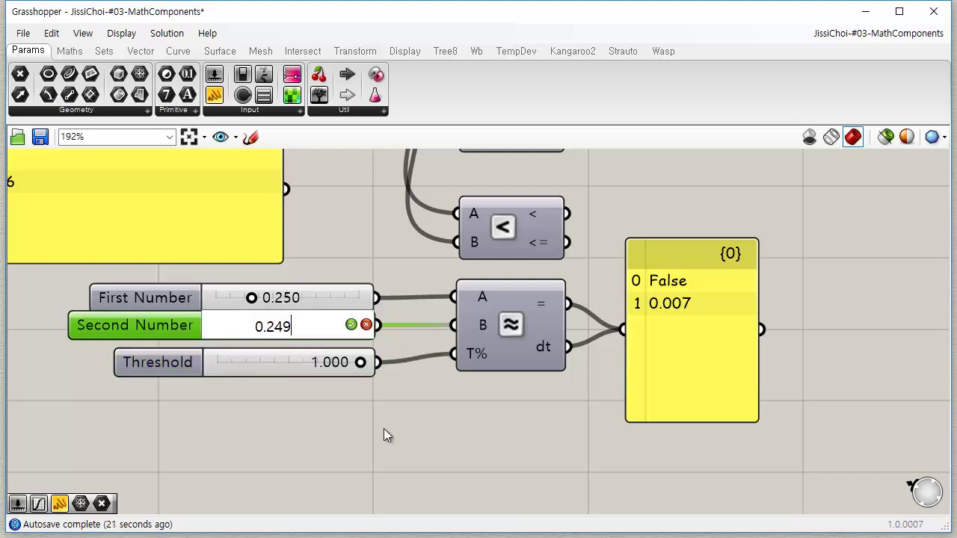
pyautogui.press('Return')
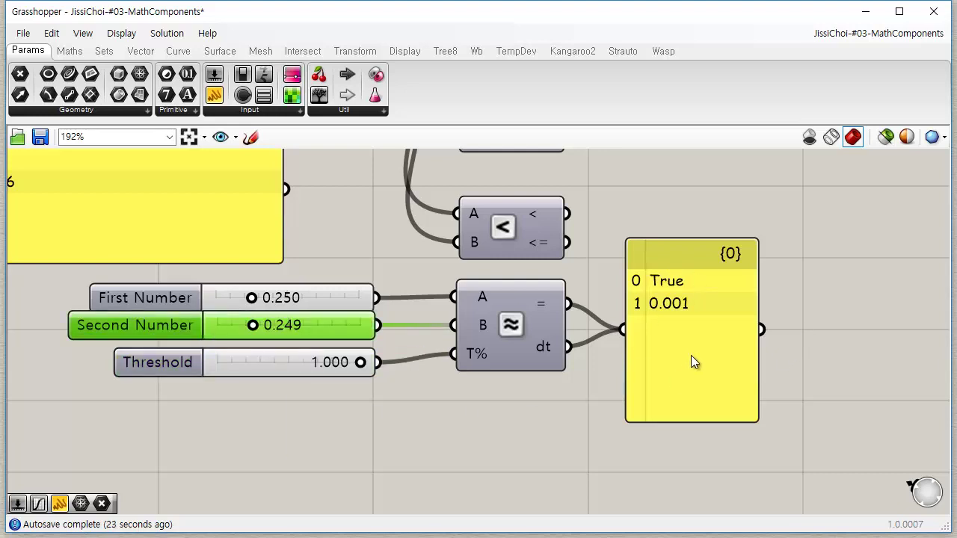
# - Set the Threshold slider's maximum to 10 and raise its value to 10.000
pyautogui.click(484, 387)
pyautogui.doubleClick(166, 370)
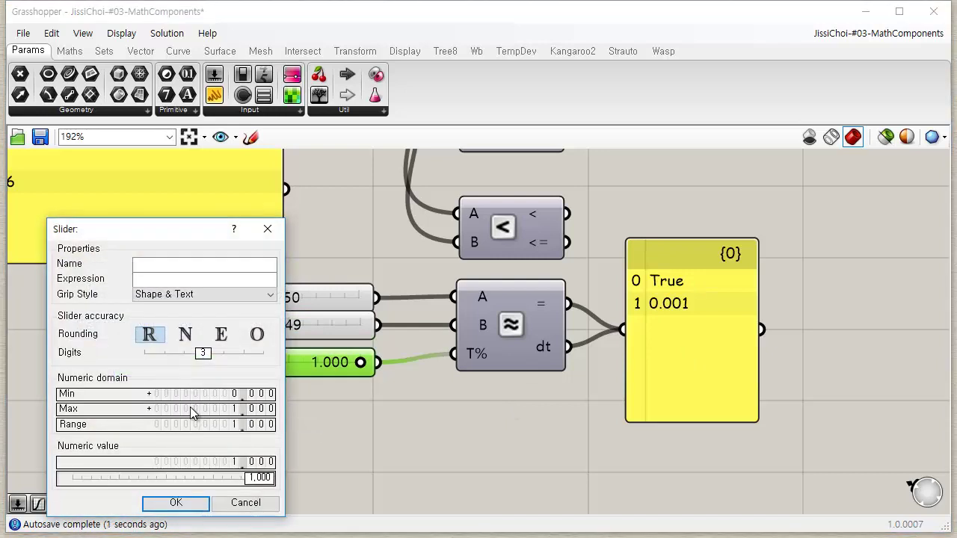
pyautogui.doubleClick(192, 411)
pyautogui.write('10')
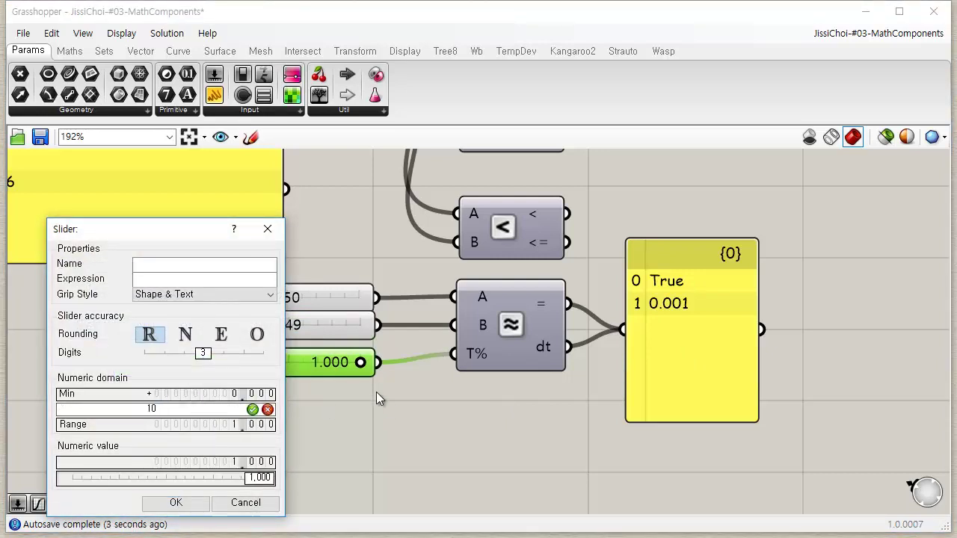
pyautogui.click(254, 411)
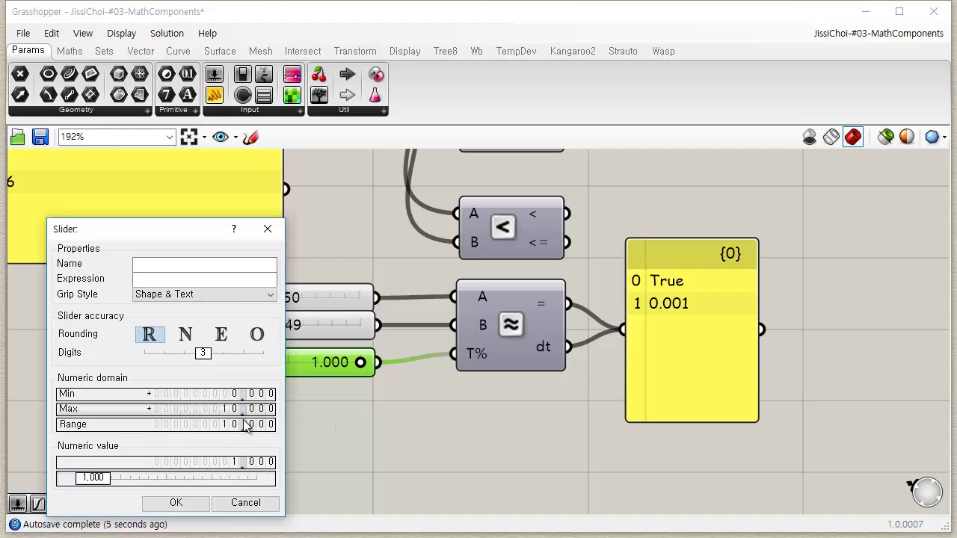
pyautogui.click(188, 504)
pyautogui.moveTo(231, 362); pyautogui.dragTo(367, 364)
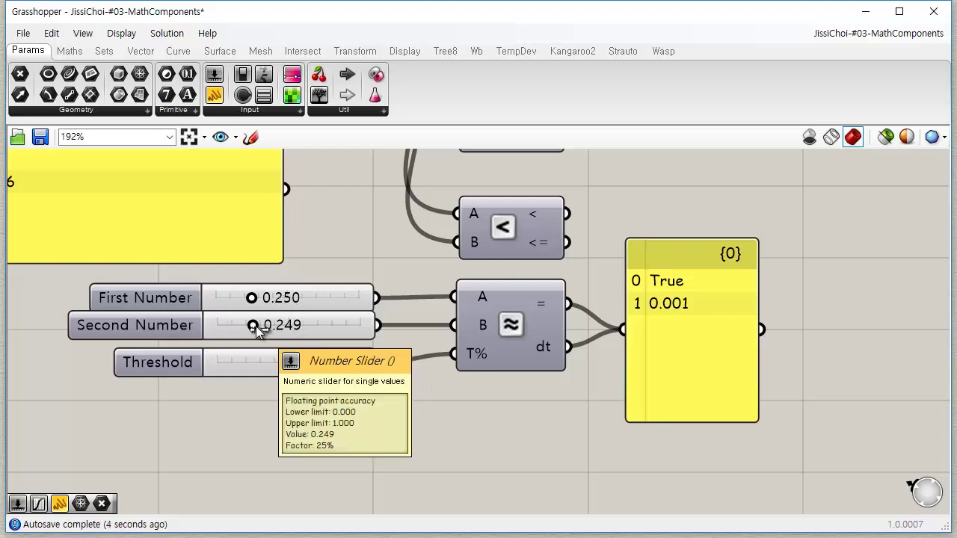
# - Test Similarity with Second Number at 0.275 and 0.265, and lower the Threshold slider to 8.643
pyautogui.moveTo(256, 327); pyautogui.dragTo(260, 330)
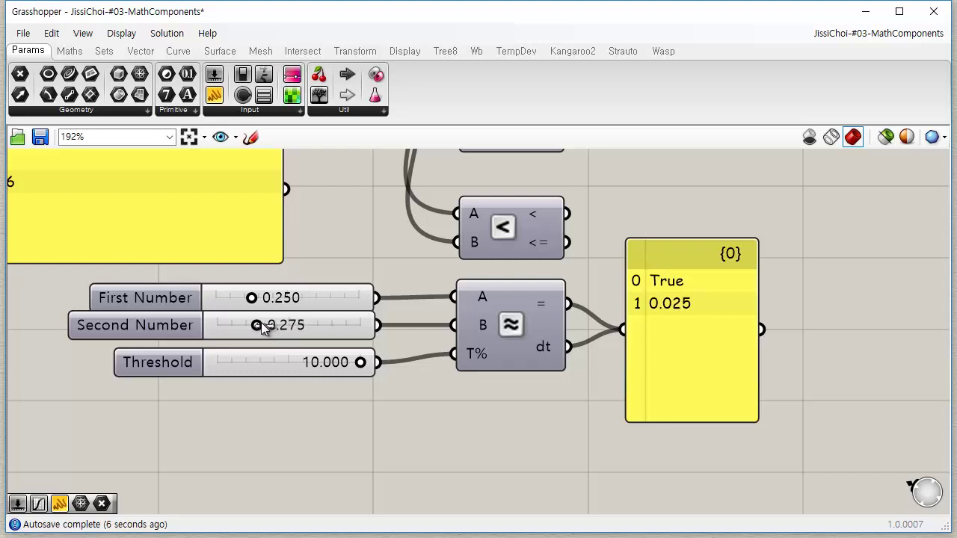
pyautogui.moveTo(261, 326)
pyautogui.mouseDown()
pyautogui.moveTo(239, 326)
pyautogui.moveTo(255, 326)
pyautogui.mouseUp()
pyautogui.moveTo(361, 362); pyautogui.dragTo(352, 392)
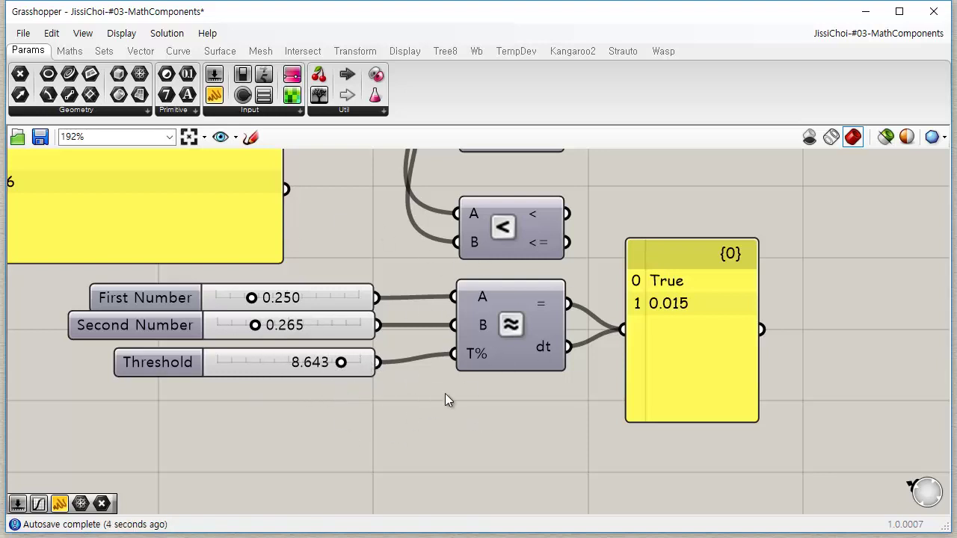
# - Set Similarity's First Number slider to 1.000, Threshold to 10.000, and Second Number to 0.938
pyautogui.moveTo(251, 298); pyautogui.dragTo(430, 301)
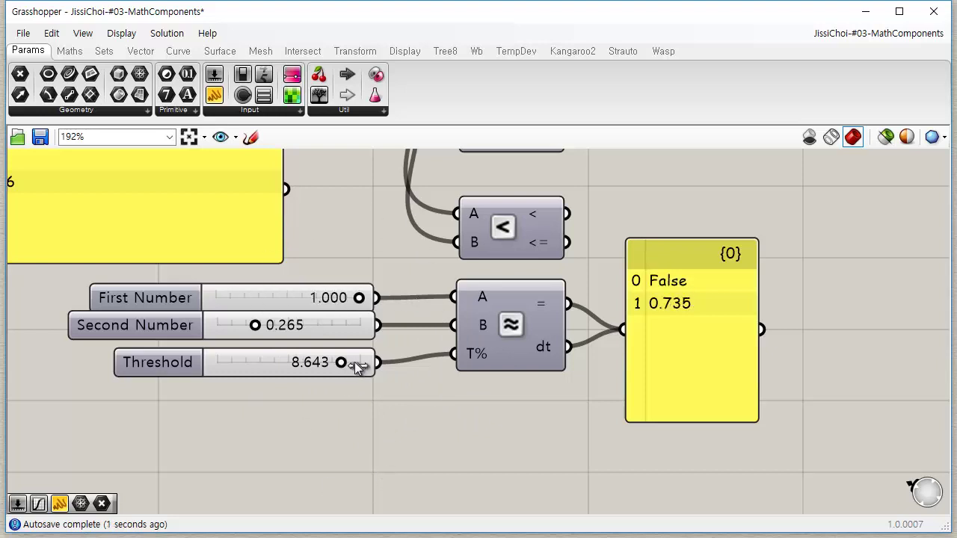
pyautogui.moveTo(354, 362); pyautogui.dragTo(387, 363)
pyautogui.moveTo(255, 325); pyautogui.dragTo(361, 331)
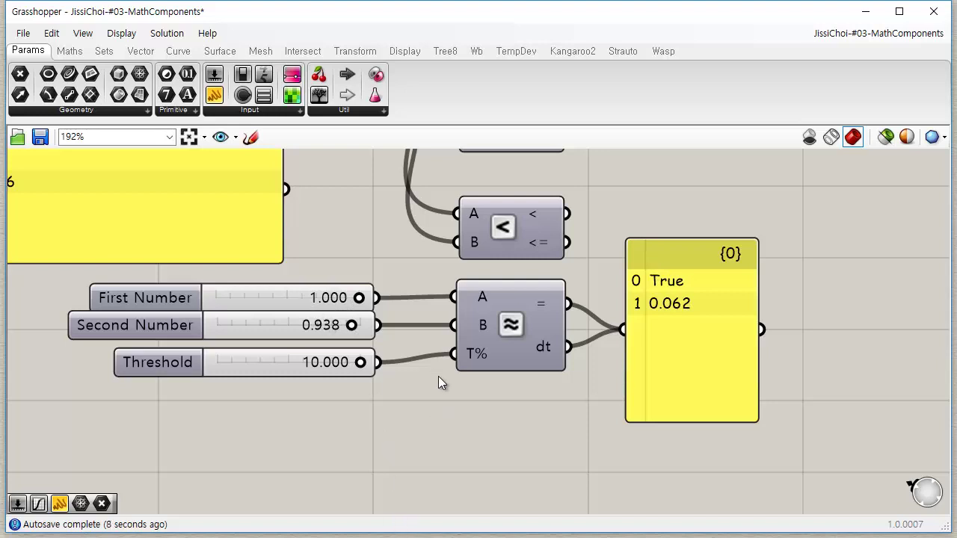
# - Test Similarity with the Second Number slider at 0.954 and 0.495, and move the First Number slider slightly upward on the canvas
pyautogui.moveTo(562, 421); pyautogui.dragTo(524, 512, button='right')
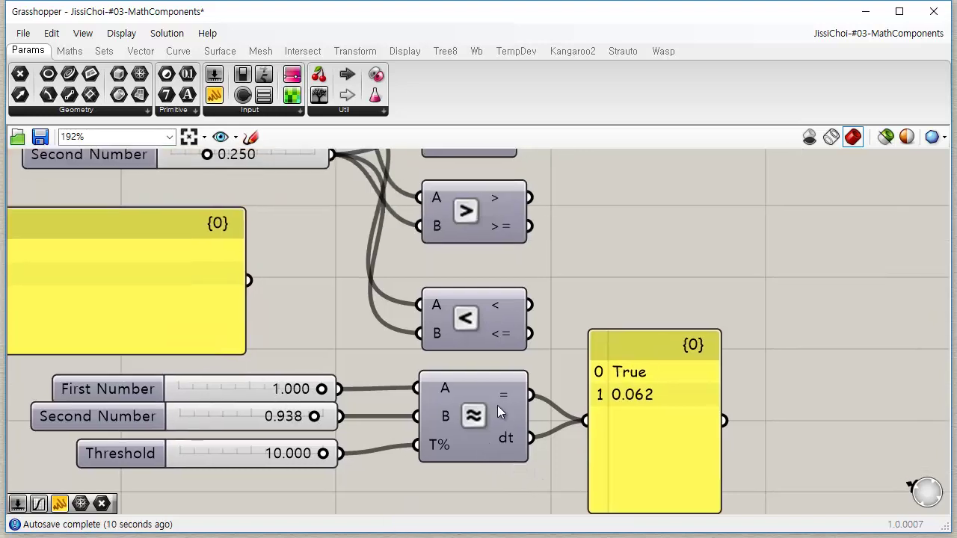
pyautogui.moveTo(533, 378); pyautogui.dragTo(551, 298, button='right')
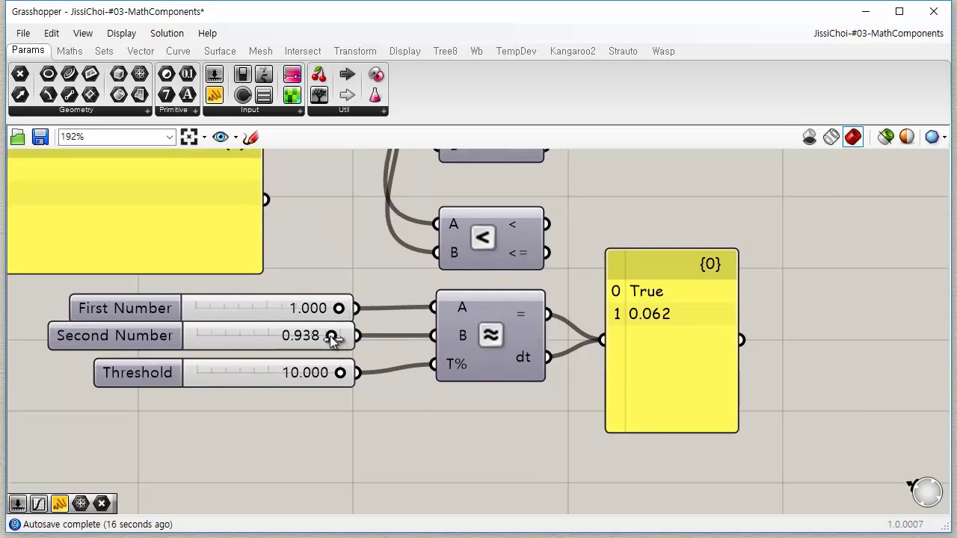
pyautogui.moveTo(331, 338); pyautogui.dragTo(334, 336)
pyautogui.moveTo(267, 316); pyautogui.dragTo(270, 296)
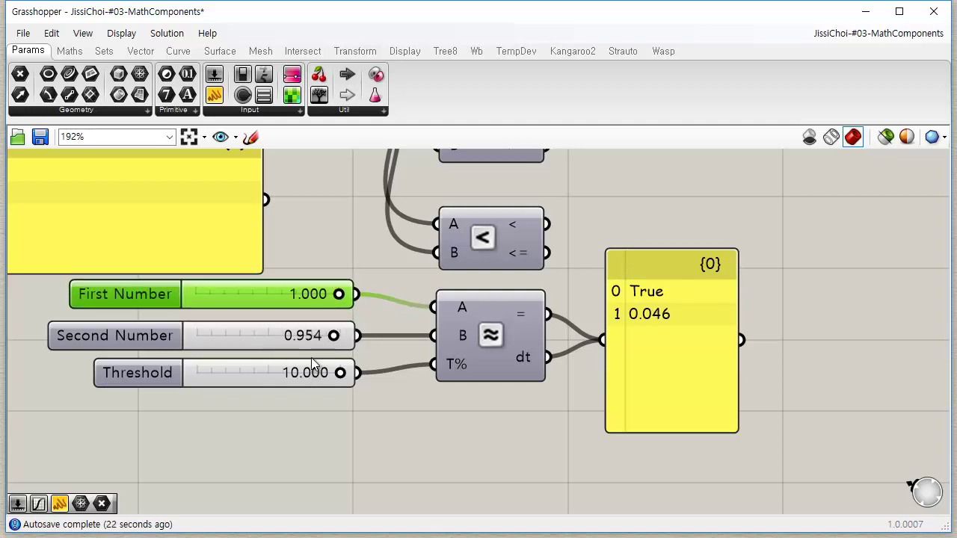
pyautogui.moveTo(335, 336); pyautogui.dragTo(274, 350)
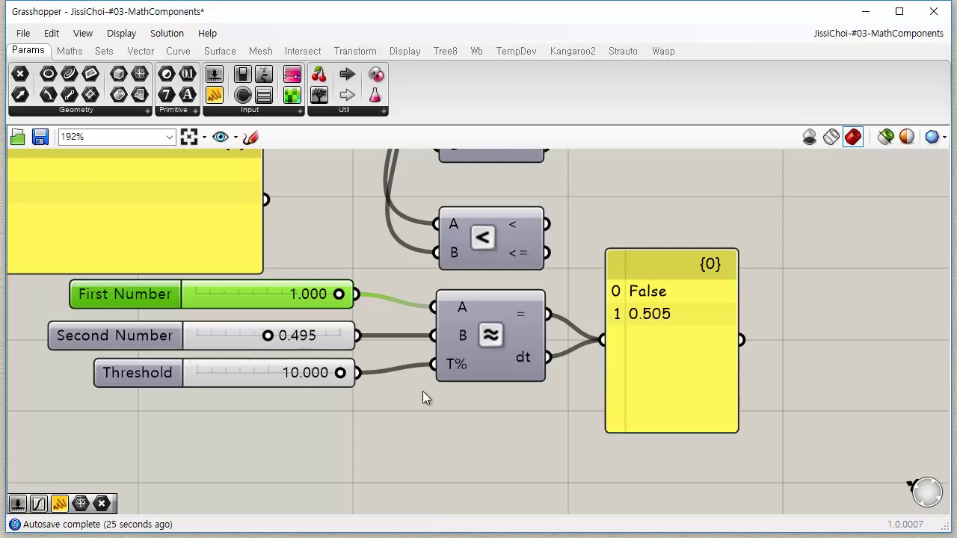
pyautogui.click(482, 398)
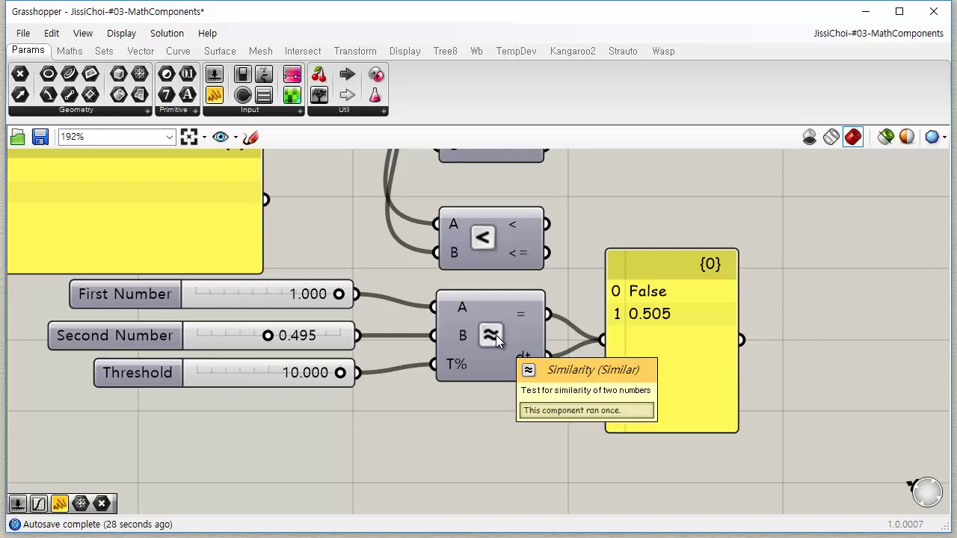
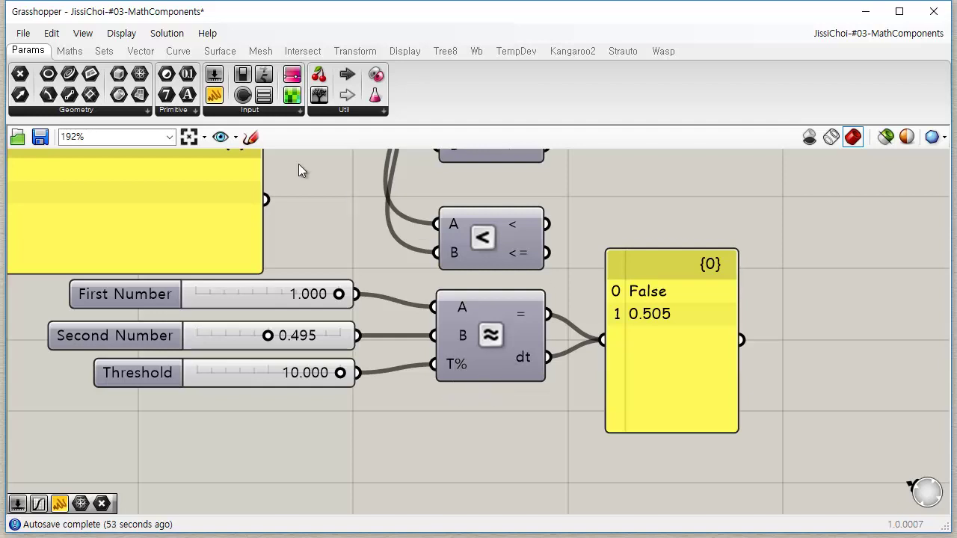
pyautogui.click(69, 50)
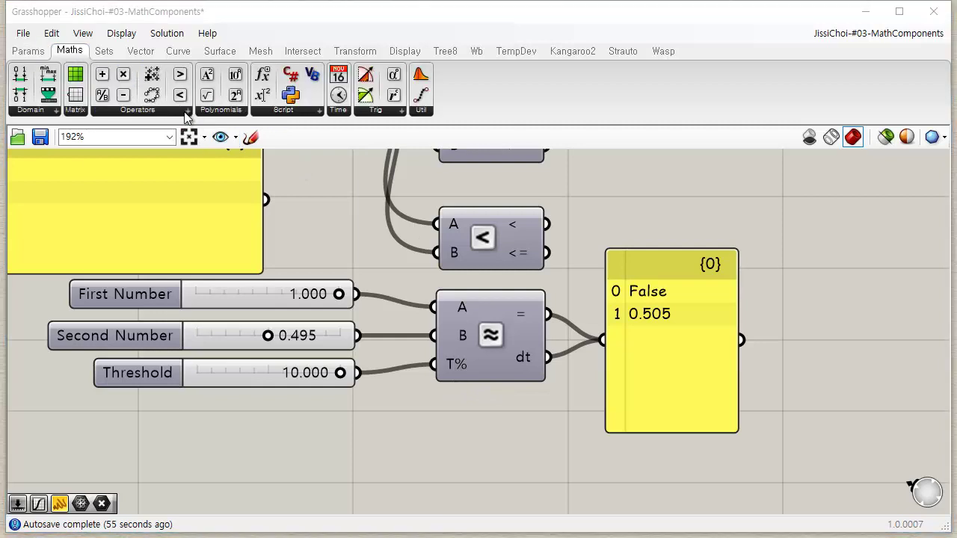
pyautogui.click(179, 112)
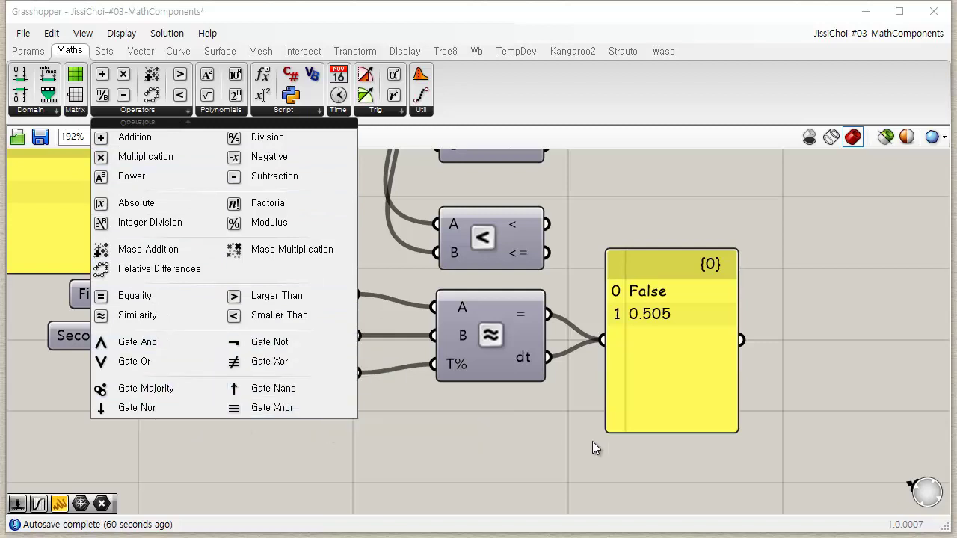
pyautogui.click(572, 436)
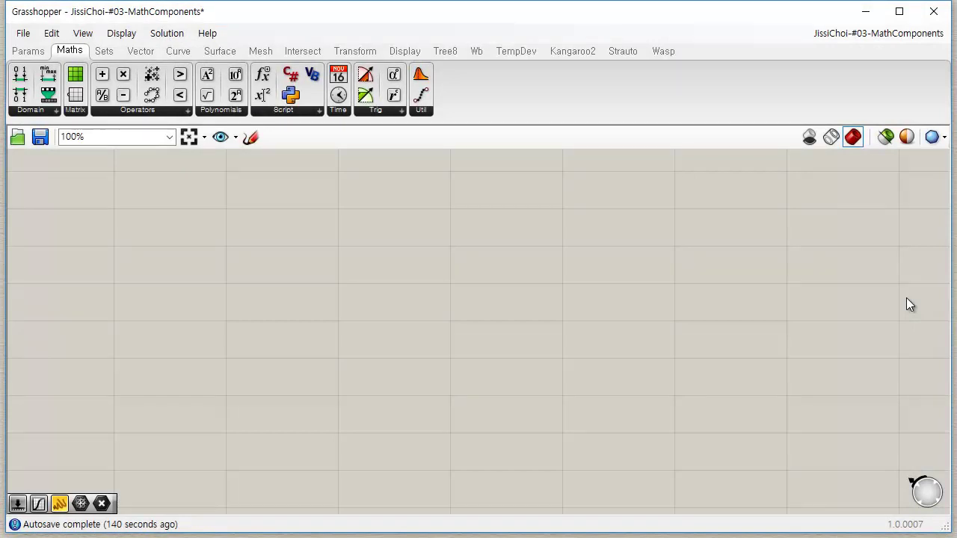
pyautogui.click(233, 114)
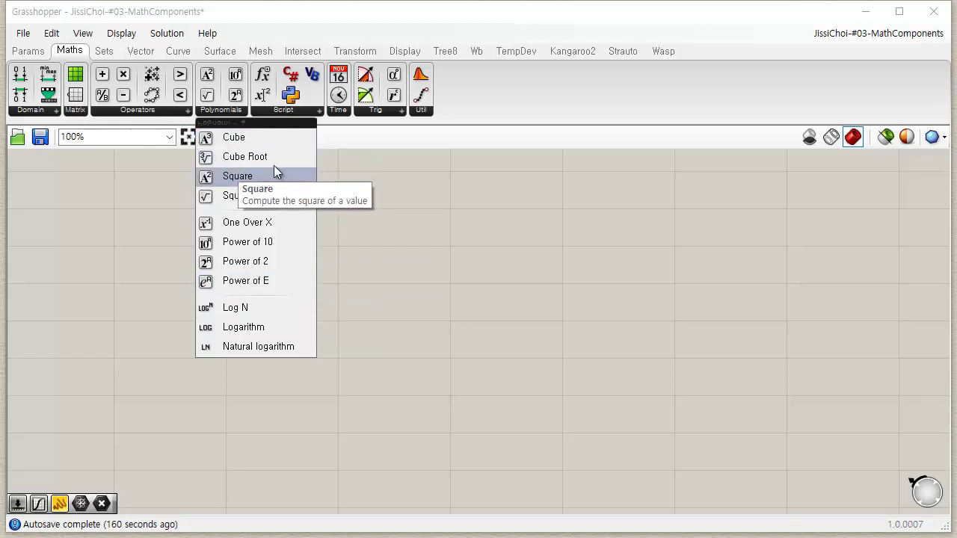
pyautogui.click(138, 110)
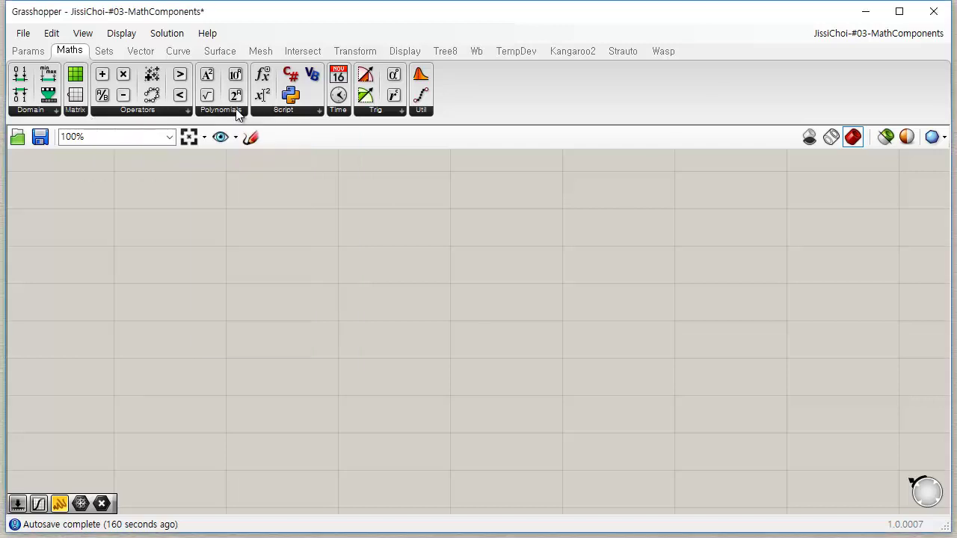
# - Place Cube, Cube Root, Square and Square Root components in a column on the canvas
pyautogui.click(237, 112)
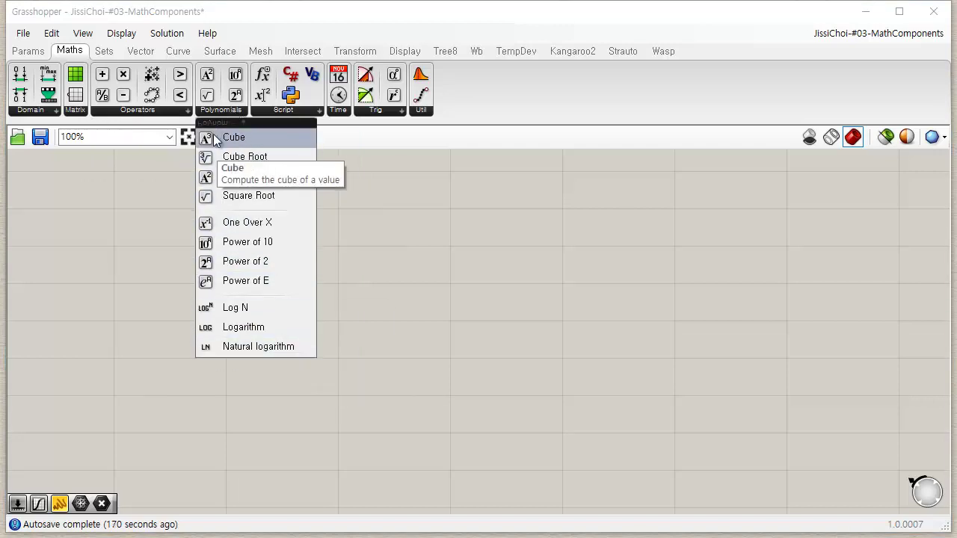
pyautogui.moveTo(245, 140); pyautogui.dragTo(243, 205)
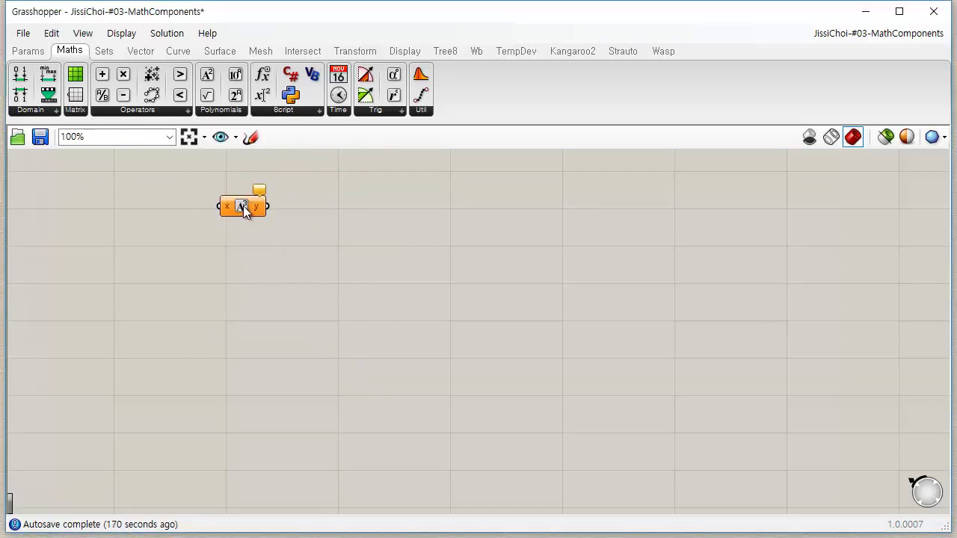
pyautogui.click(235, 113)
pyautogui.moveTo(240, 156); pyautogui.dragTo(241, 250)
pyautogui.click(239, 112)
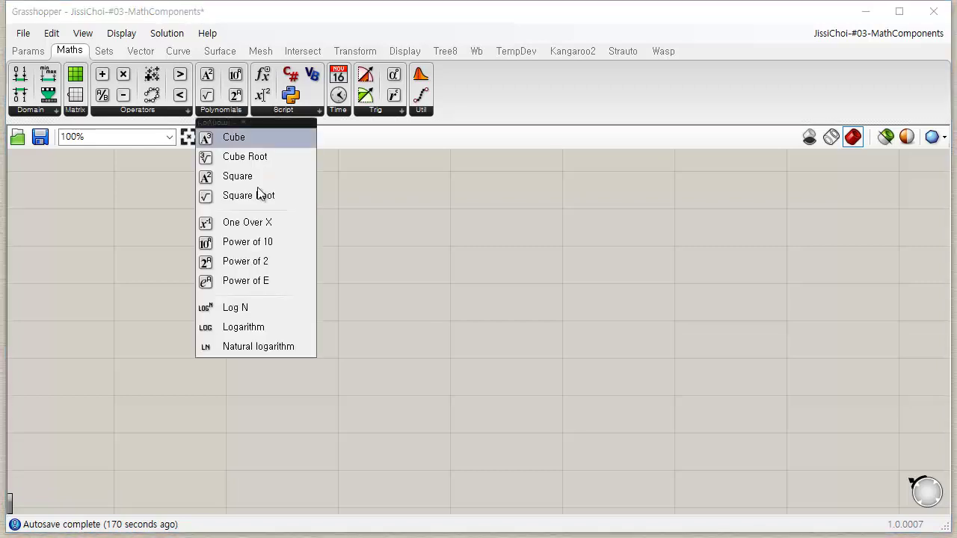
pyautogui.moveTo(255, 178); pyautogui.dragTo(241, 299)
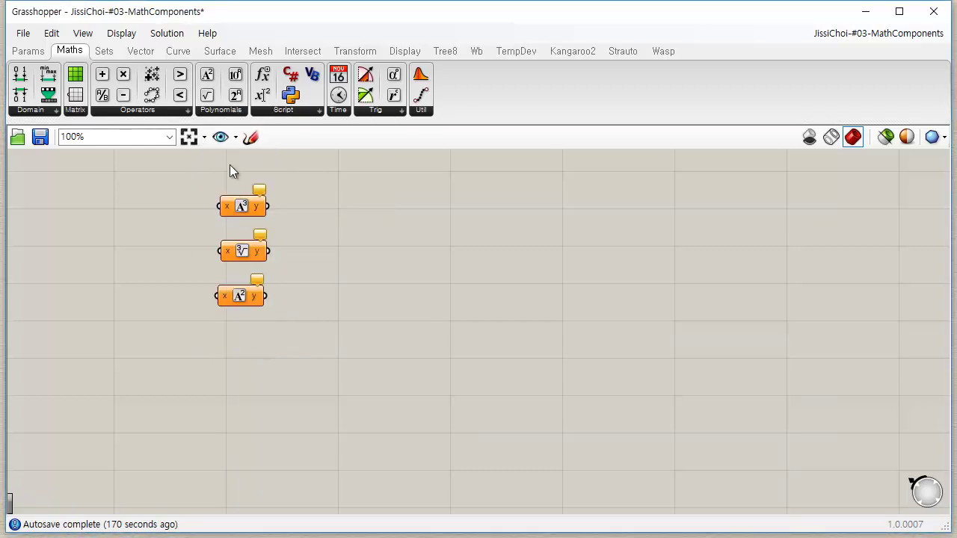
pyautogui.click(239, 111)
pyautogui.moveTo(265, 175); pyautogui.dragTo(264, 209)
pyautogui.moveTo(247, 343); pyautogui.dragTo(236, 338)
# - Align the four polynomial components vertically with each other on their centres
pyautogui.scroll(3, 210, 210)
pyautogui.moveTo(356, 308); pyautogui.dragTo(341, 313, button='right')
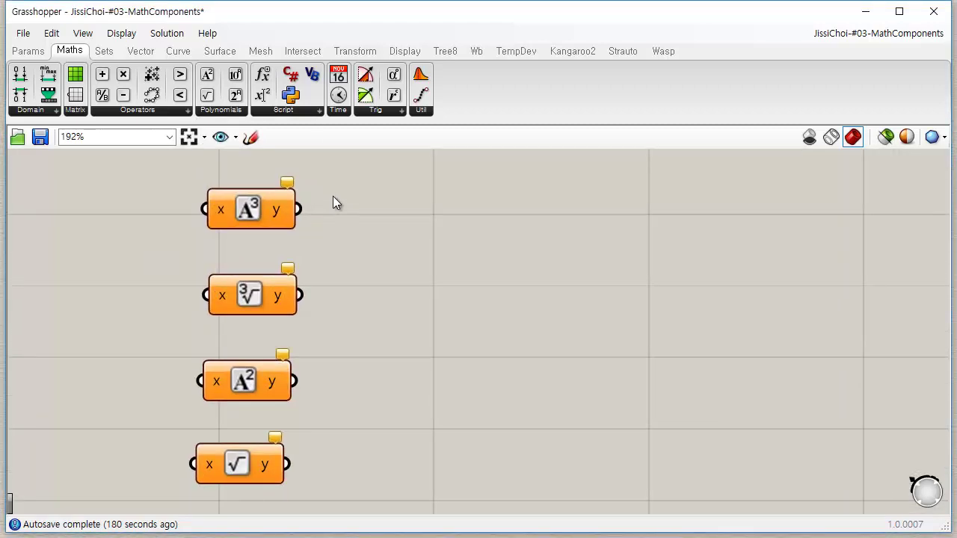
pyautogui.moveTo(340, 172); pyautogui.dragTo(223, 491)
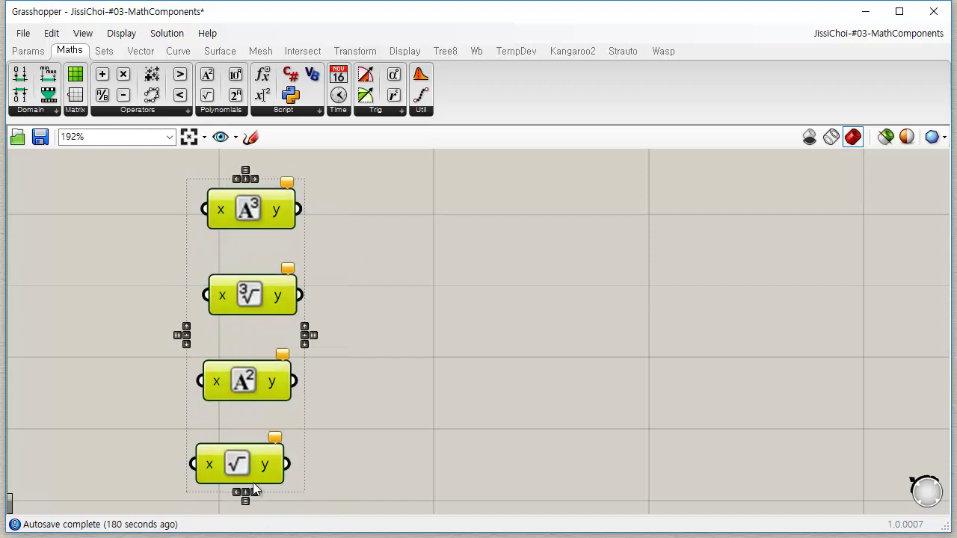
pyautogui.click(236, 493)
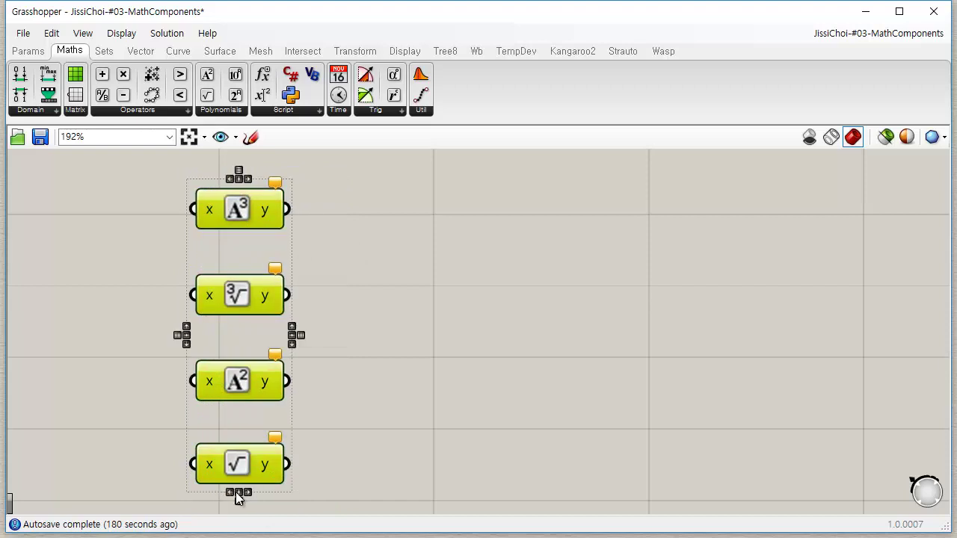
pyautogui.click(417, 393)
pyautogui.click(238, 110)
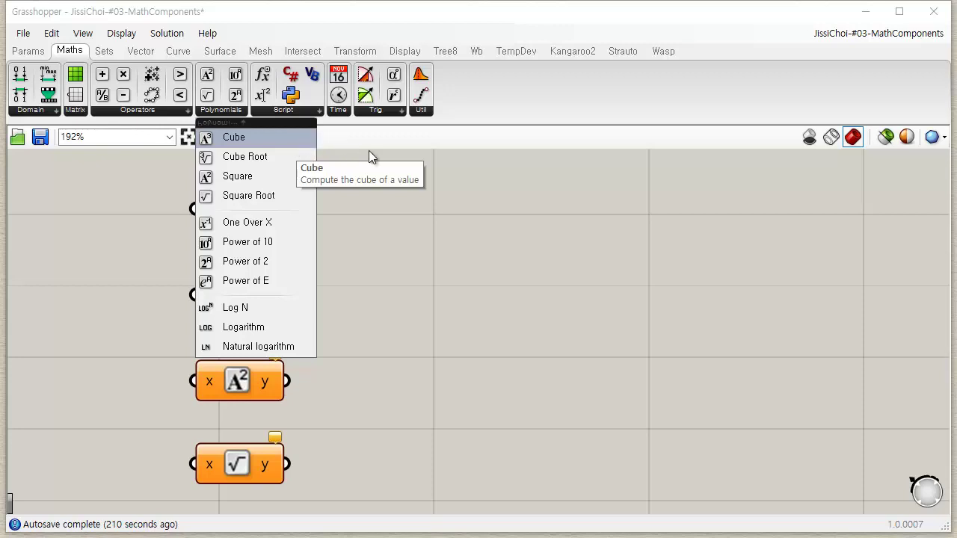
pyautogui.click(244, 212)
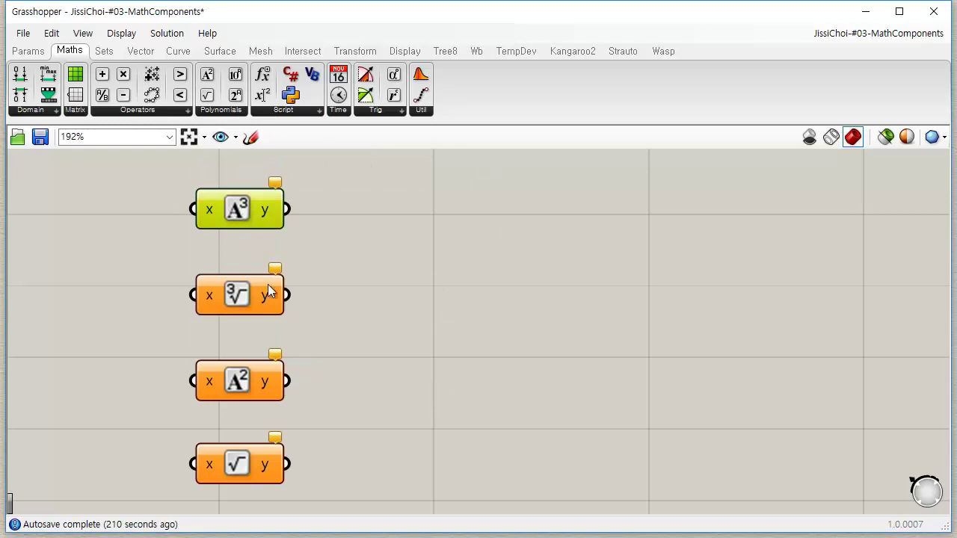
pyautogui.click(242, 304)
pyautogui.click(240, 386)
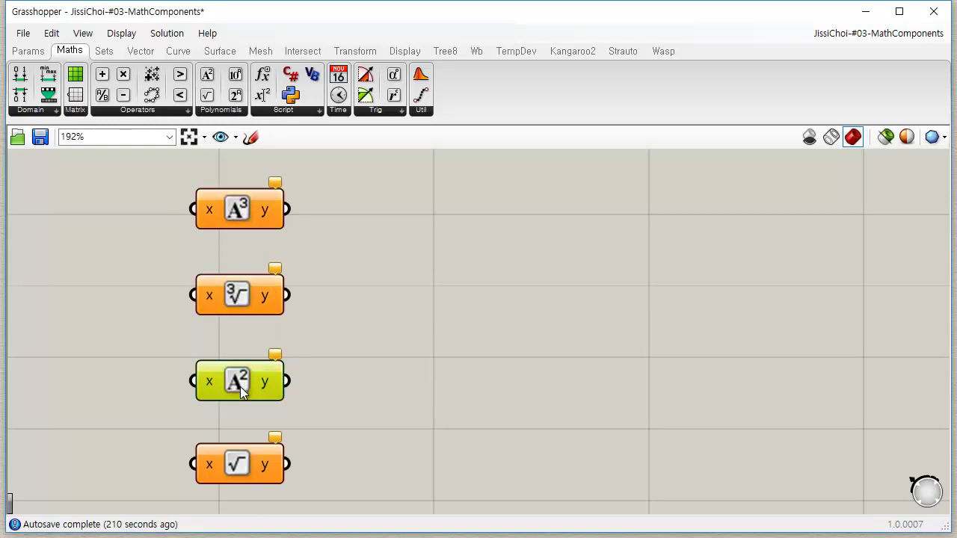
pyautogui.click(239, 468)
pyautogui.click(419, 329)
pyautogui.moveTo(389, 266); pyautogui.dragTo(460, 256, button='right')
# - Try a Number parameter and a default Number Slider as inputs, deleting each from the canvas
pyautogui.click(29, 50)
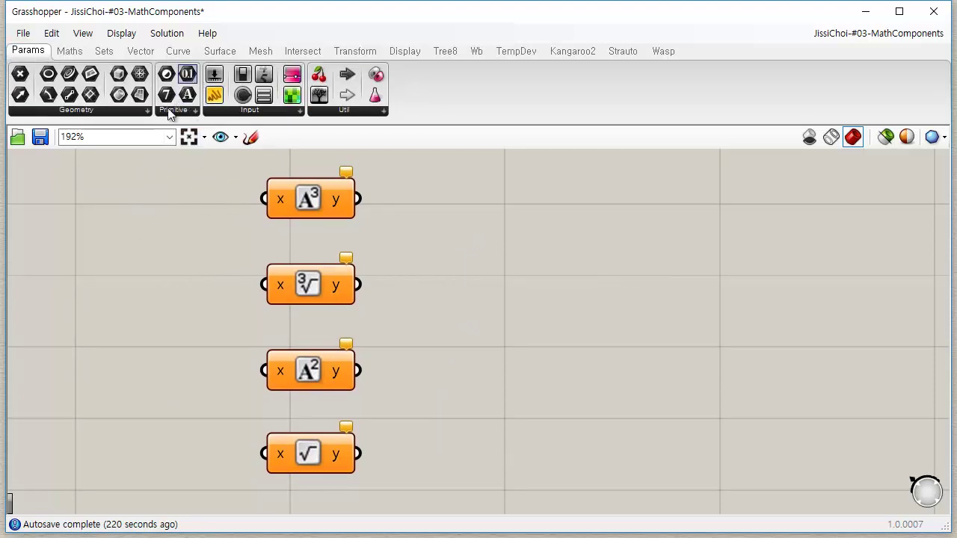
pyautogui.moveTo(187, 74); pyautogui.dragTo(133, 212)
pyautogui.click(133, 212)
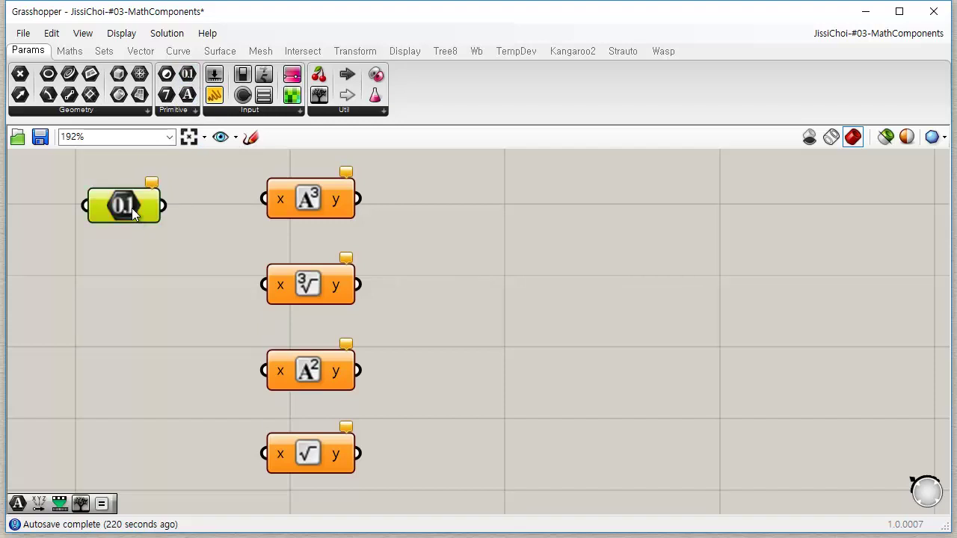
pyautogui.press('Delete')
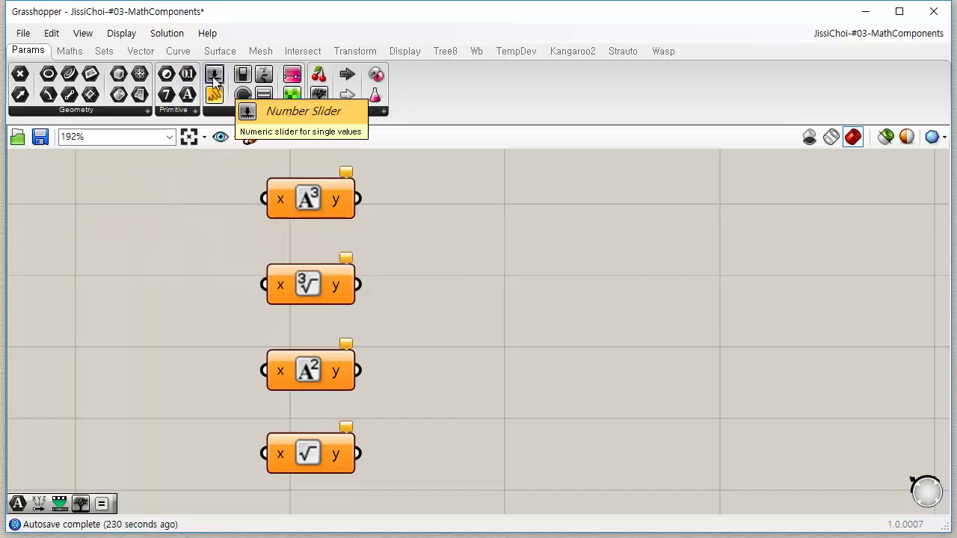
pyautogui.moveTo(214, 75); pyautogui.dragTo(195, 219)
pyautogui.click(194, 222)
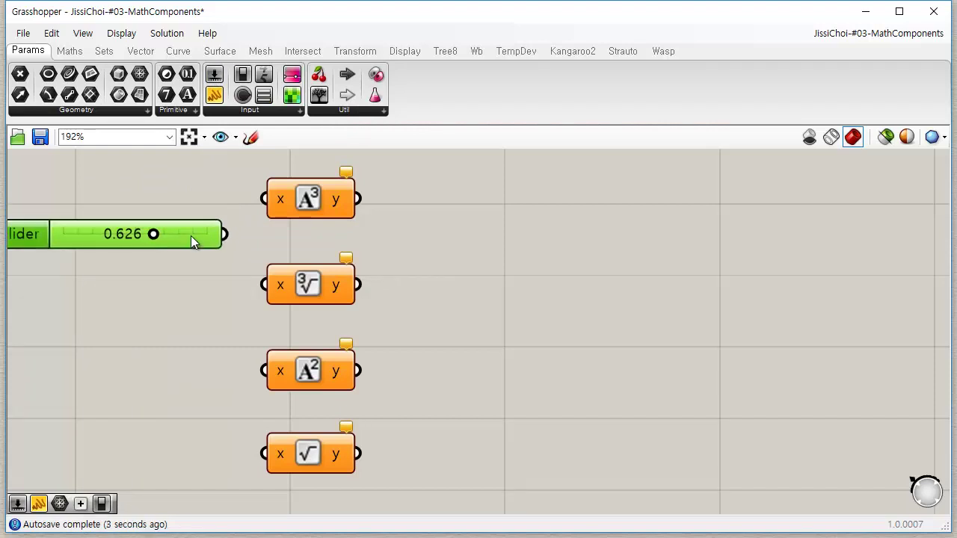
pyautogui.press('Delete')
# - Create a Number Slider from the value 5, try it at 10, and delete it
pyautogui.moveTo(296, 282); pyautogui.dragTo(509, 235, button='right')
pyautogui.doubleClick(273, 192)
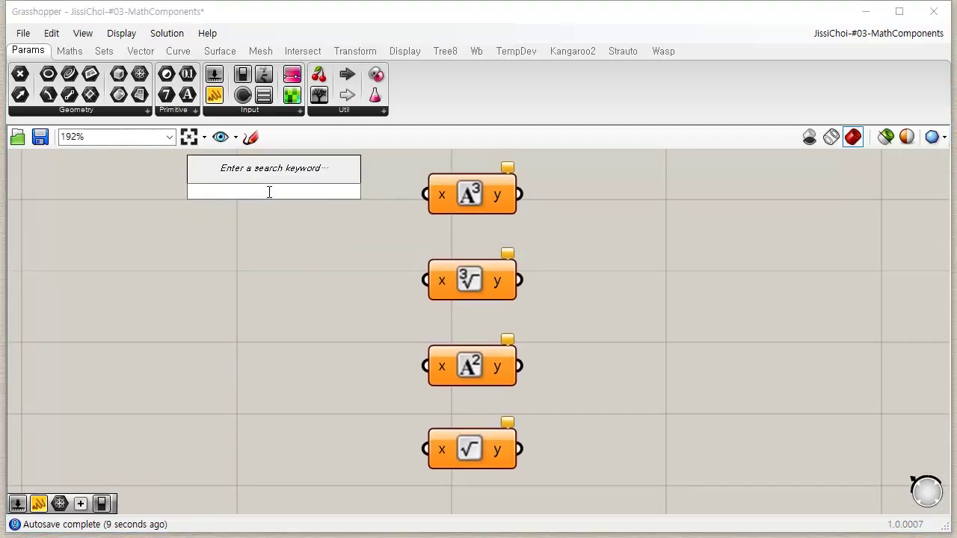
pyautogui.write('5')
pyautogui.press('Return')
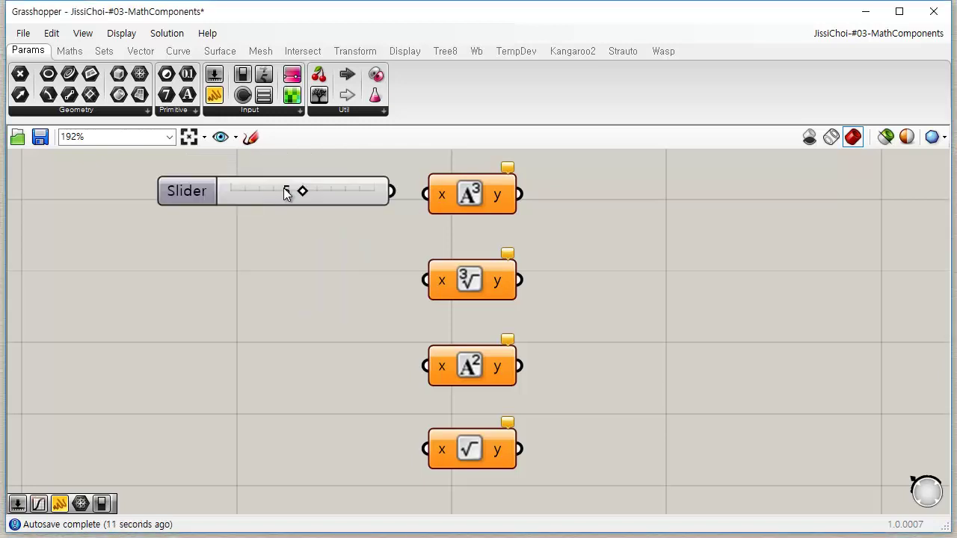
pyautogui.moveTo(305, 193); pyautogui.dragTo(433, 206)
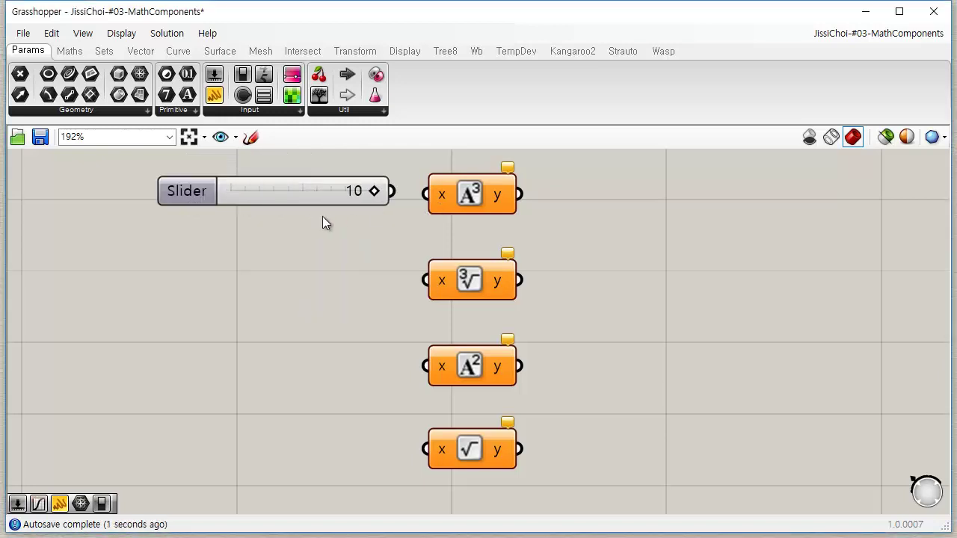
pyautogui.click(321, 192)
pyautogui.press('Delete')
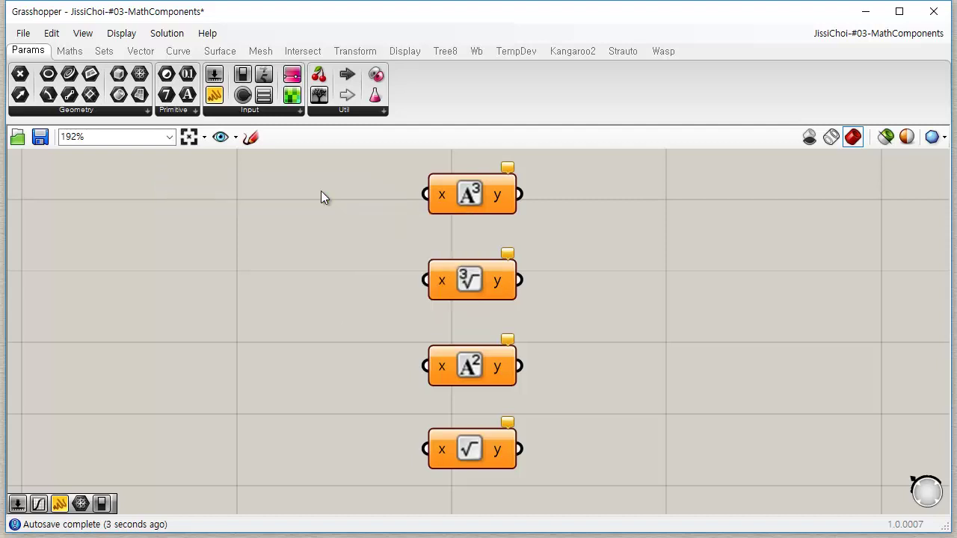
# - Create a Number Slider ranging from 3 to 9 with an initial value of 5.0 using the canvas component search
pyautogui.doubleClick(294, 233)
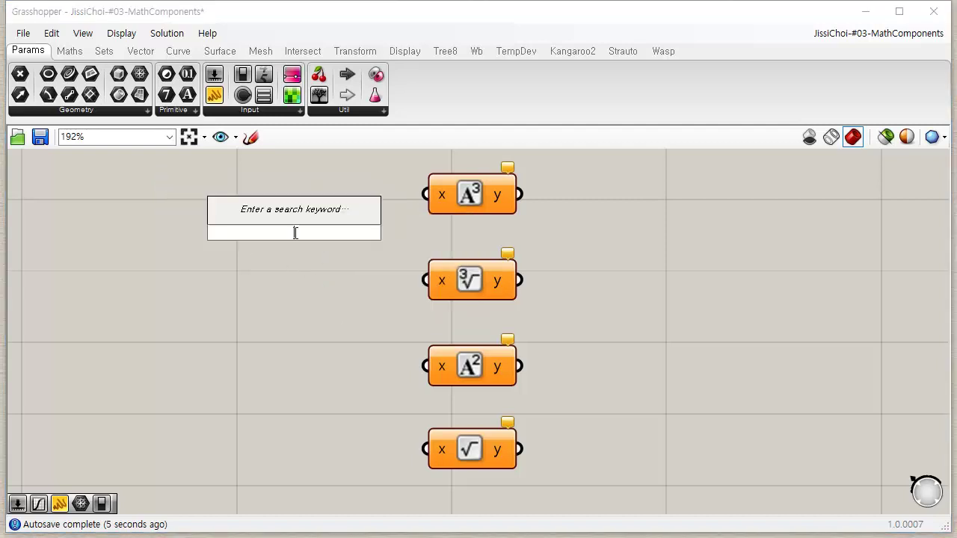
pyautogui.write('3')
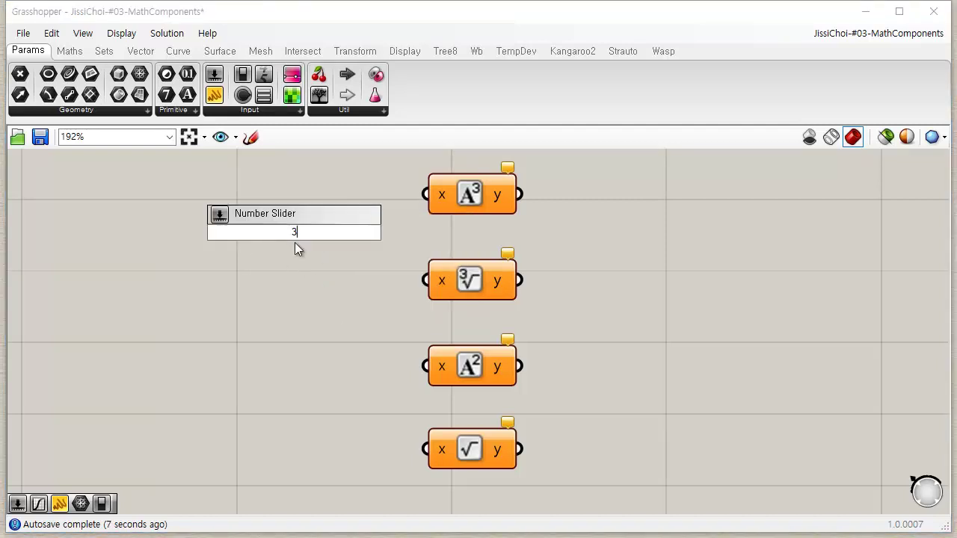
pyautogui.write('<5.0<9')
pyautogui.press('Return')
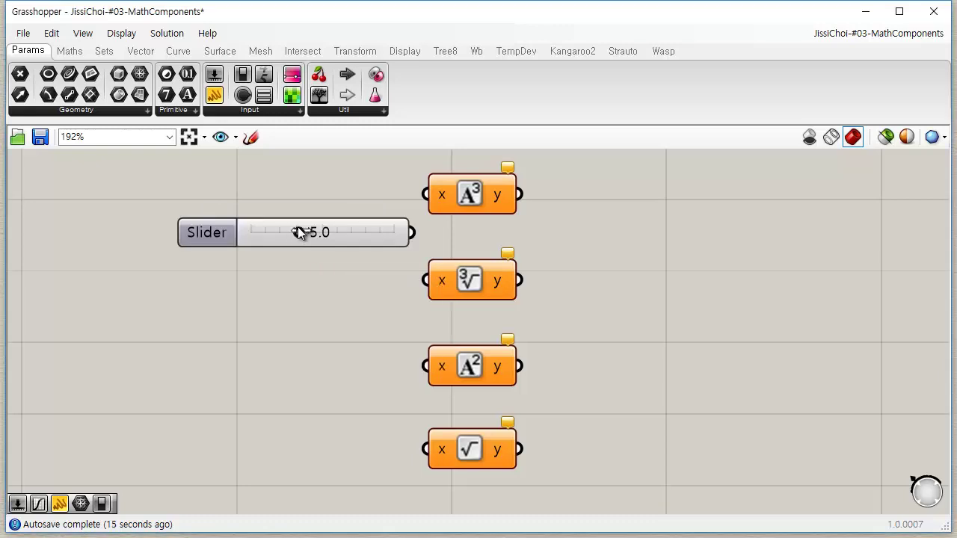
# - Move the slider in front of the Cube component and set its value to 3.0
pyautogui.moveTo(297, 232); pyautogui.dragTo(637, 276)
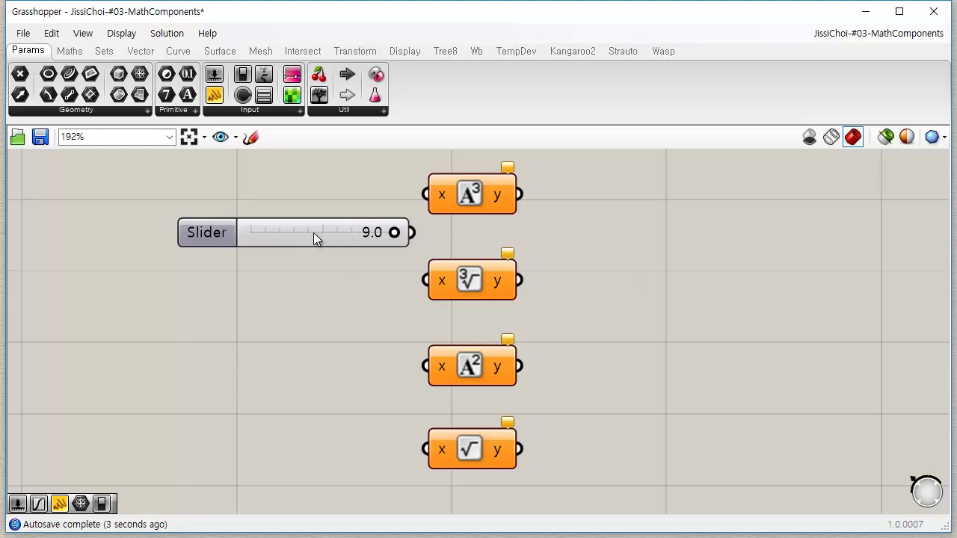
pyautogui.moveTo(314, 233); pyautogui.dragTo(259, 194)
pyautogui.click(233, 326)
pyautogui.moveTo(347, 196); pyautogui.dragTo(107, 204)
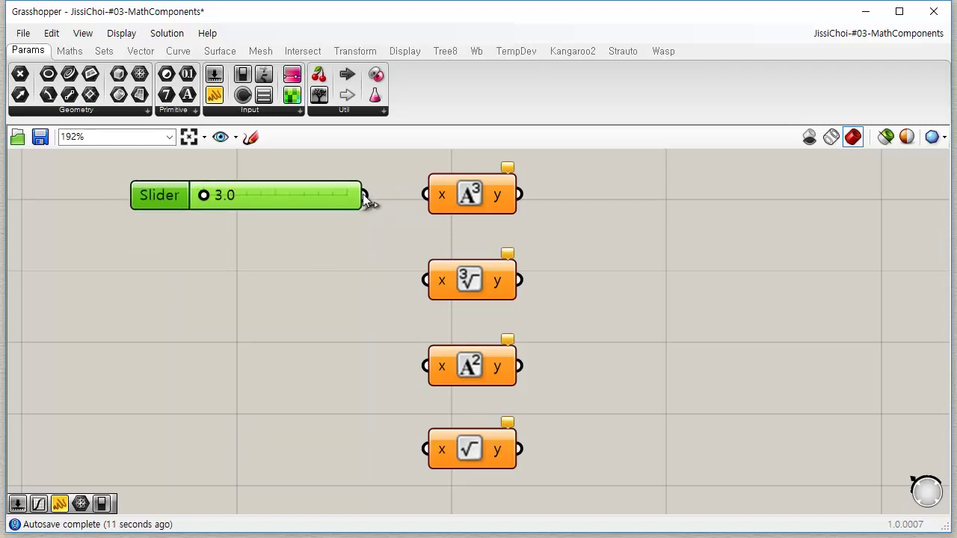
# - Connect the slider to the Cube input and show the Cube output in a new Panel beside it
pyautogui.moveTo(364, 196); pyautogui.dragTo(426, 195)
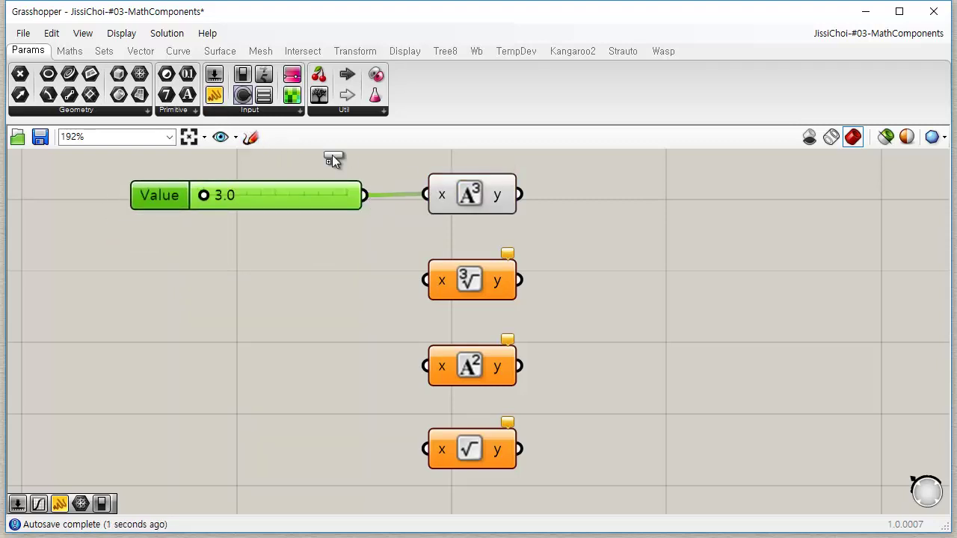
pyautogui.moveTo(332, 155); pyautogui.dragTo(580, 212)
pyautogui.moveTo(521, 196); pyautogui.dragTo(562, 247)
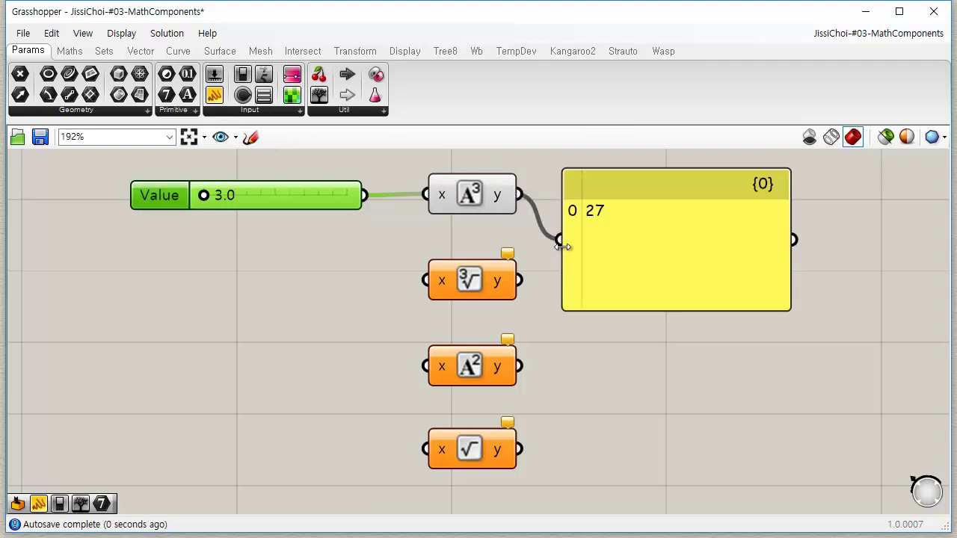
pyautogui.click(730, 390)
pyautogui.moveTo(643, 273); pyautogui.dragTo(678, 281)
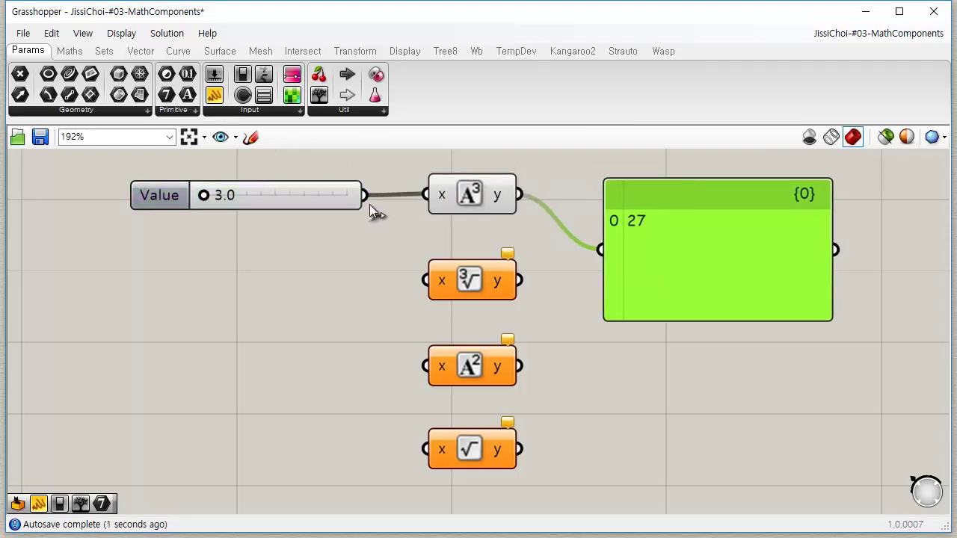
# - Connect the slider to the Square input and replace the Panel's source with the Square output
pyautogui.moveTo(365, 196); pyautogui.dragTo(427, 366)
pyautogui.moveTo(519, 366); pyautogui.dragTo(600, 252)
pyautogui.click(774, 451)
pyautogui.moveTo(677, 280); pyautogui.dragTo(686, 298)
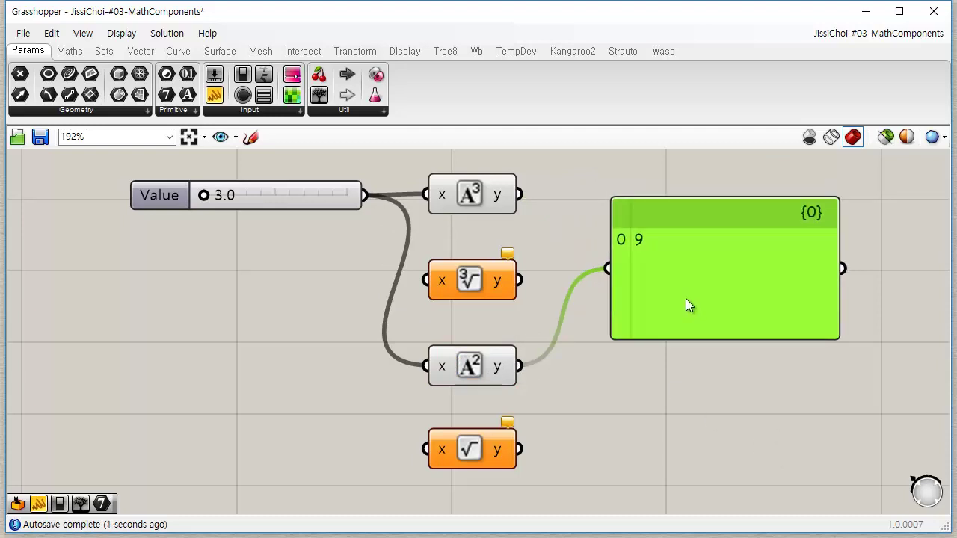
# - Connect the slider to the Square Root input and show its output in the Panel, placed beside that component
pyautogui.moveTo(308, 197); pyautogui.dragTo(426, 450)
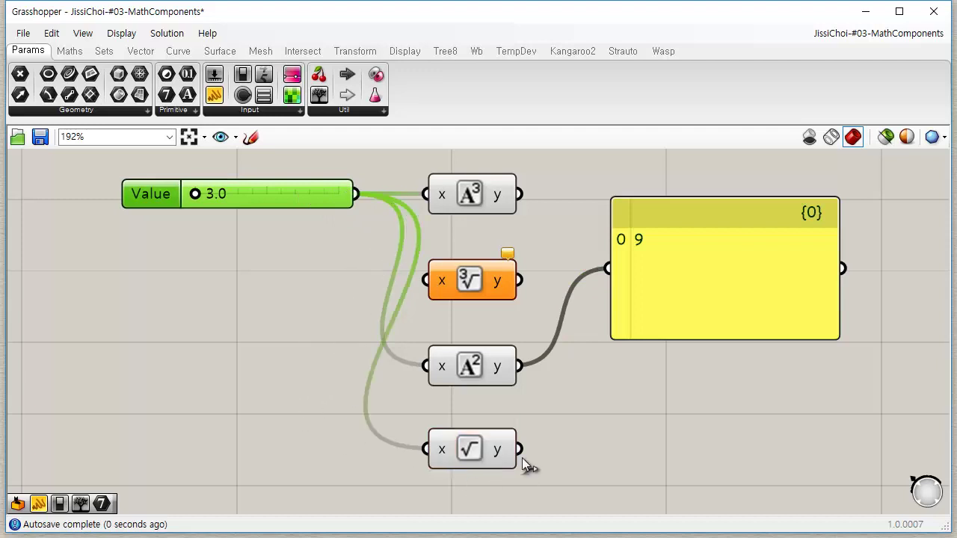
pyautogui.moveTo(521, 450); pyautogui.dragTo(617, 334)
pyautogui.moveTo(679, 299); pyautogui.dragTo(691, 402)
pyautogui.moveTo(528, 454); pyautogui.dragTo(610, 446)
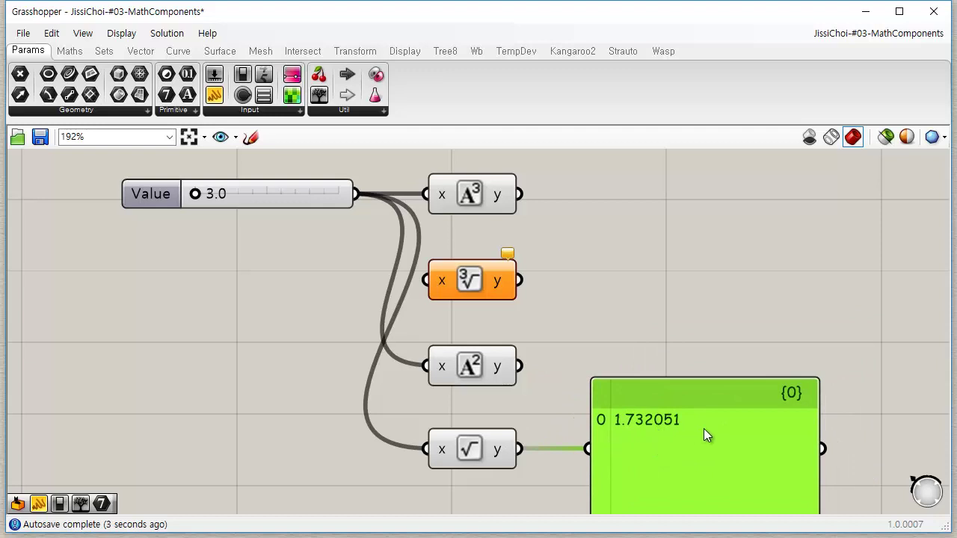
pyautogui.click(750, 314)
# - Connect the slider to the Cube Root input and show its output in the Panel, moved back up beside the components
pyautogui.moveTo(709, 438); pyautogui.dragTo(773, 280)
pyautogui.click(541, 319)
pyautogui.moveTo(354, 193); pyautogui.dragTo(425, 281)
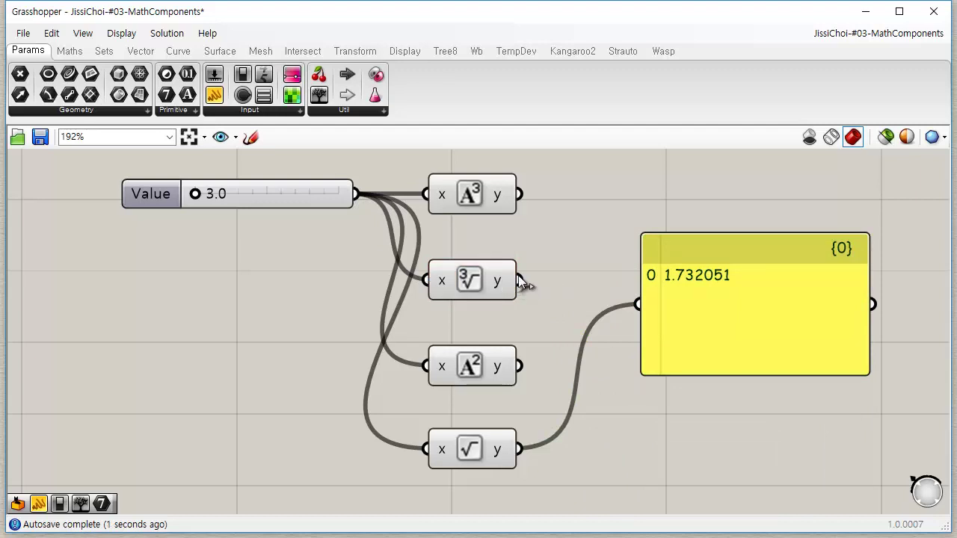
pyautogui.moveTo(520, 280); pyautogui.dragTo(637, 304)
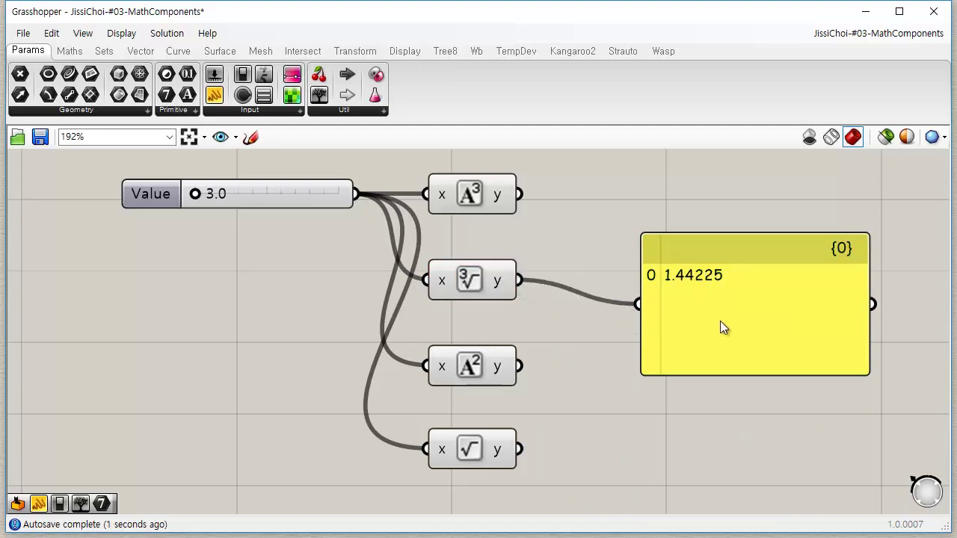
pyautogui.moveTo(722, 327); pyautogui.dragTo(747, 362)
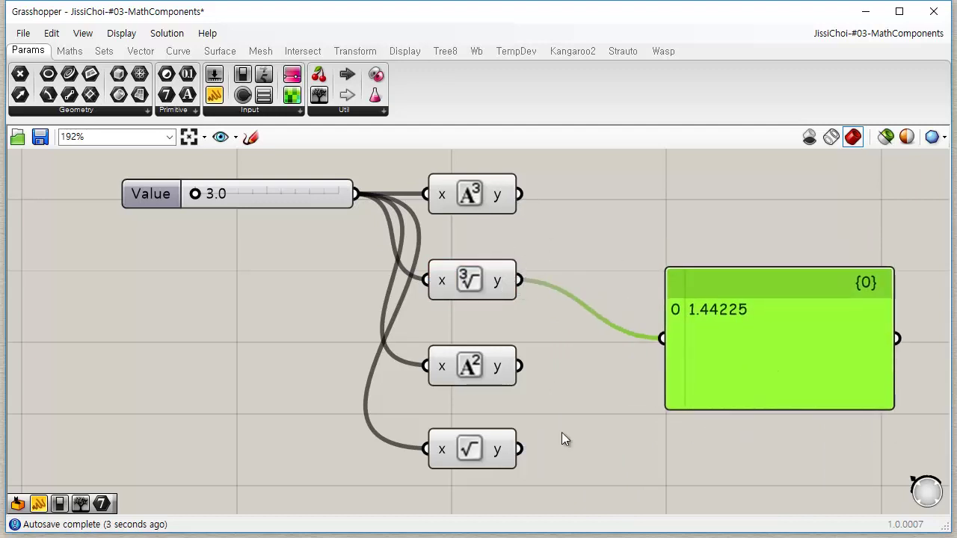
# - Add the Square Root output, slider value, Square output and Cube output to the Panel alongside the existing Cube Root connection
pyautogui.moveTo(518, 449); pyautogui.dragTo(647, 341)
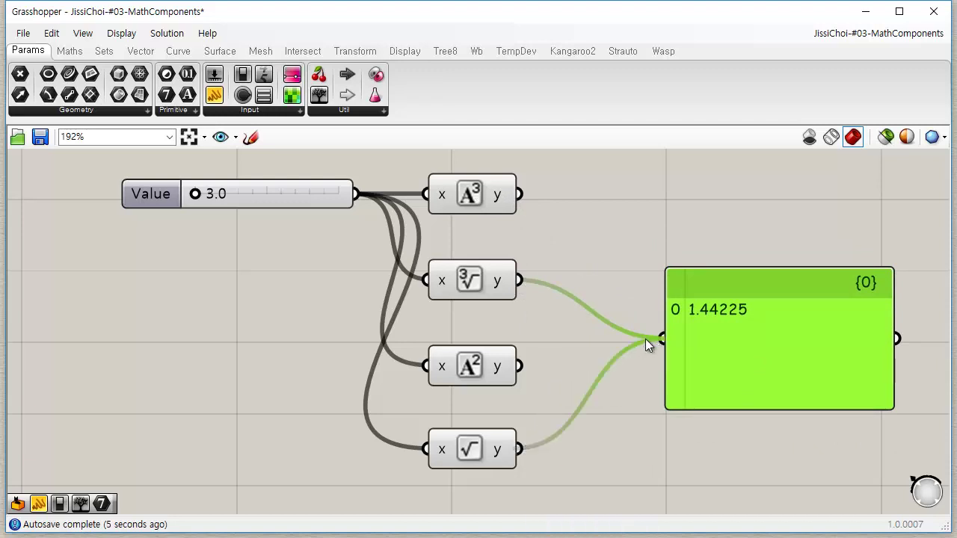
pyautogui.moveTo(519, 366); pyautogui.dragTo(516, 314)
pyautogui.keyDown('shift'); pyautogui.moveTo(360, 193); pyautogui.dragTo(661, 340); pyautogui.keyUp('shift')
pyautogui.keyDown('shift'); pyautogui.moveTo(526, 370); pyautogui.dragTo(663, 340); pyautogui.keyUp('shift')
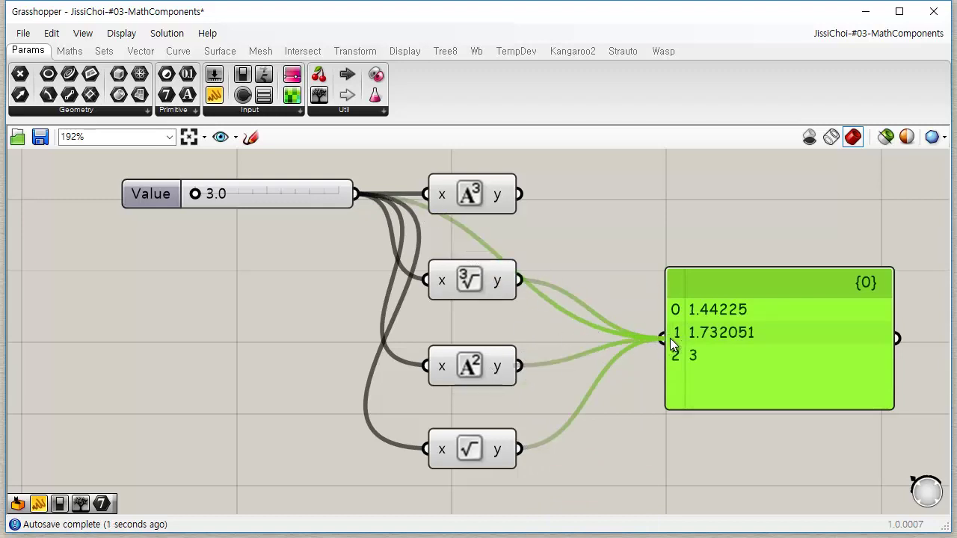
pyautogui.keyDown('shift'); pyautogui.moveTo(534, 201); pyautogui.dragTo(663, 340); pyautogui.keyUp('shift')
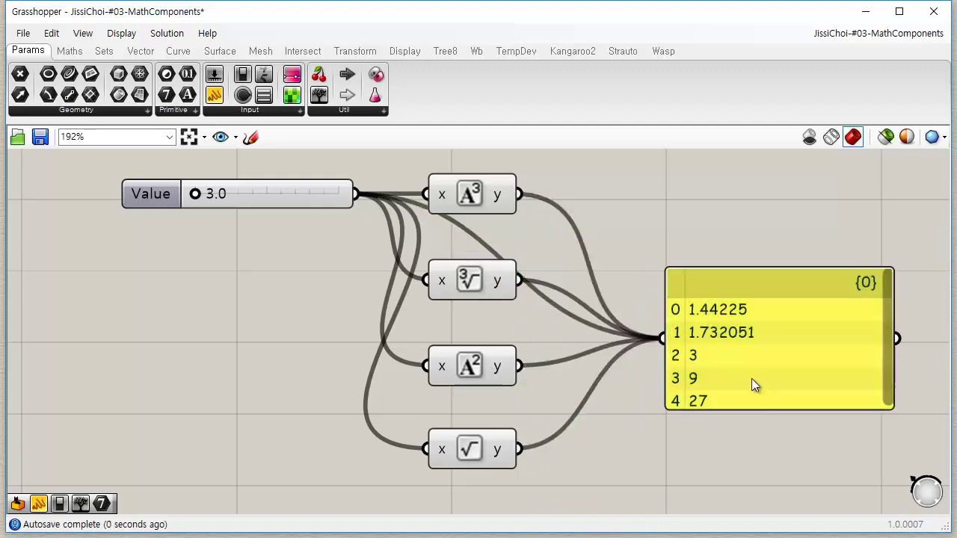
# - Make the Panel narrower and taller so all five list values fit, and reposition it beside the components
pyautogui.moveTo(751, 378); pyautogui.dragTo(762, 322)
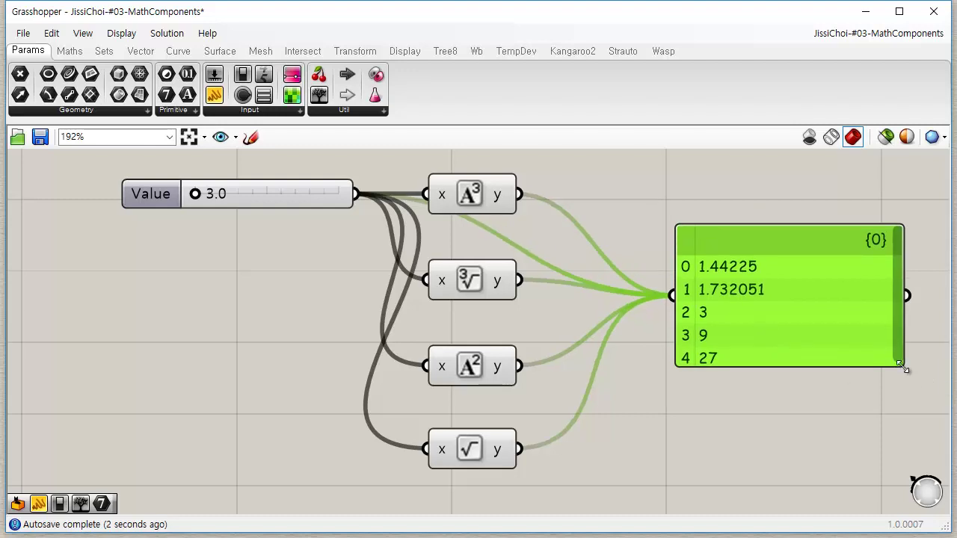
pyautogui.moveTo(904, 367); pyautogui.dragTo(862, 415)
pyautogui.click(894, 389)
pyautogui.moveTo(745, 336)
pyautogui.mouseDown()
pyautogui.moveTo(743, 349)
pyautogui.moveTo(738, 343)
pyautogui.mouseUp()
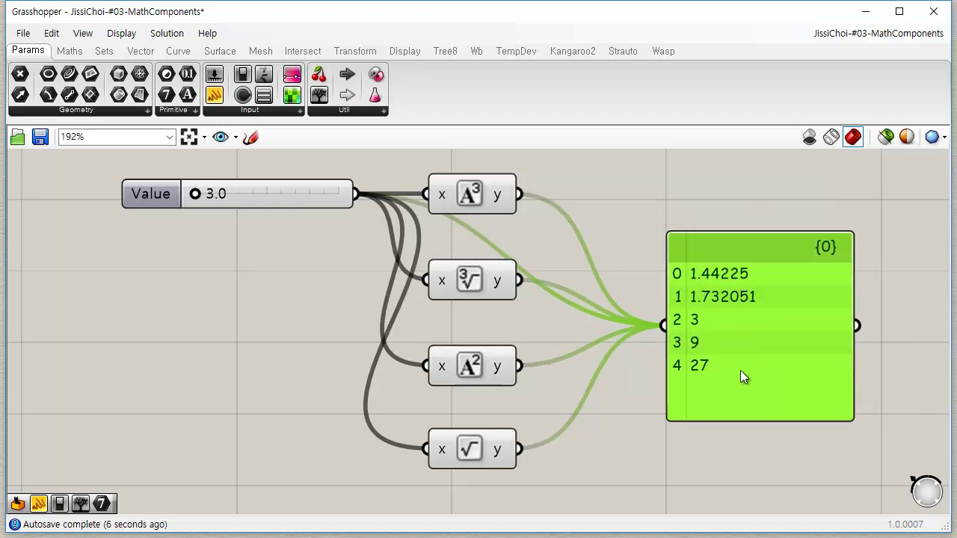
pyautogui.click(696, 206)
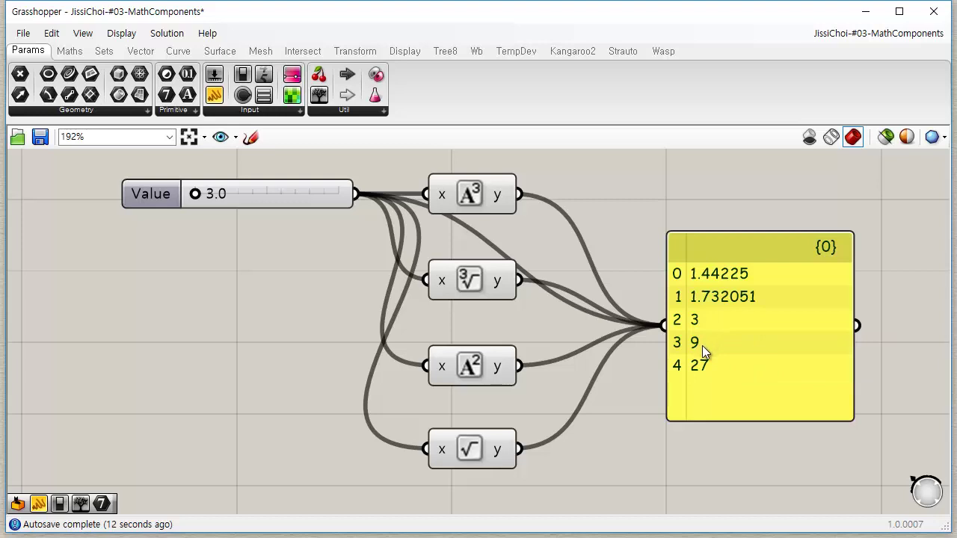
# - Move the slider level with the Panel and stack the components in the order Cube Root, Square Root, Square, Cube
pyautogui.moveTo(293, 208); pyautogui.dragTo(213, 331)
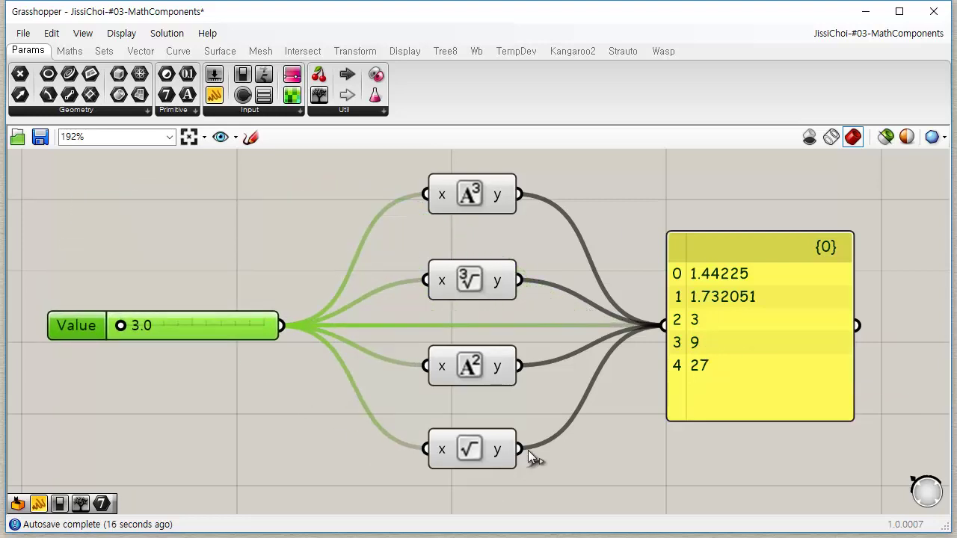
pyautogui.moveTo(476, 458); pyautogui.dragTo(456, 286)
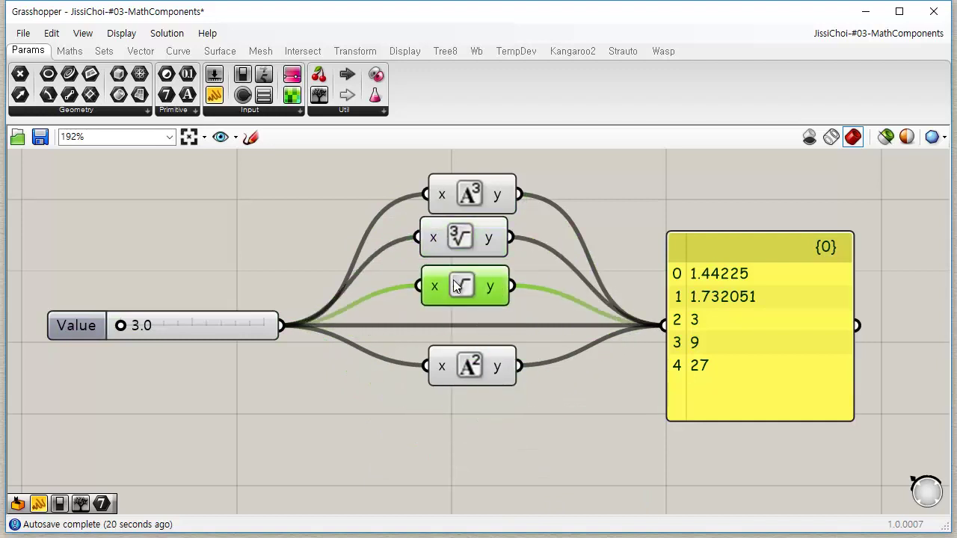
pyautogui.moveTo(476, 193); pyautogui.dragTo(477, 419)
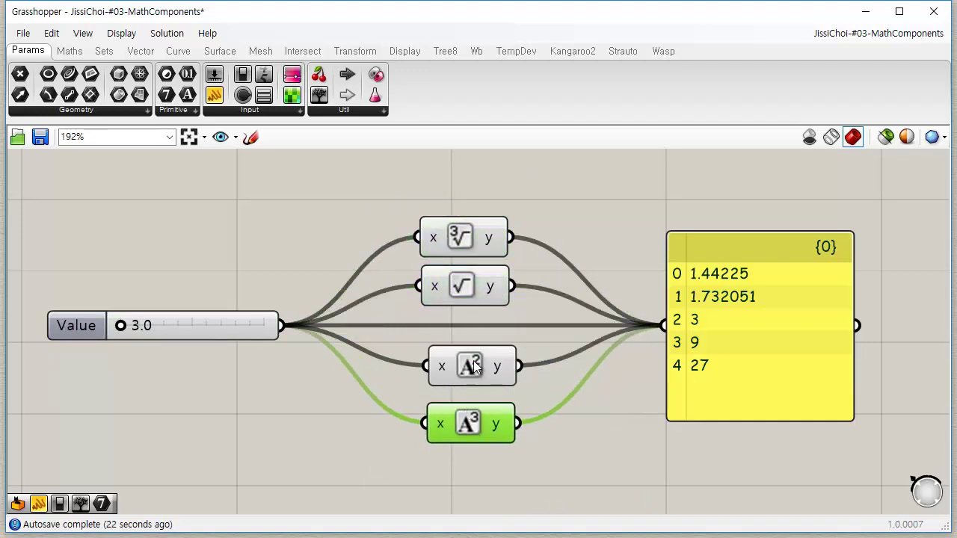
pyautogui.moveTo(473, 365); pyautogui.dragTo(468, 361)
pyautogui.moveTo(456, 422); pyautogui.dragTo(450, 413)
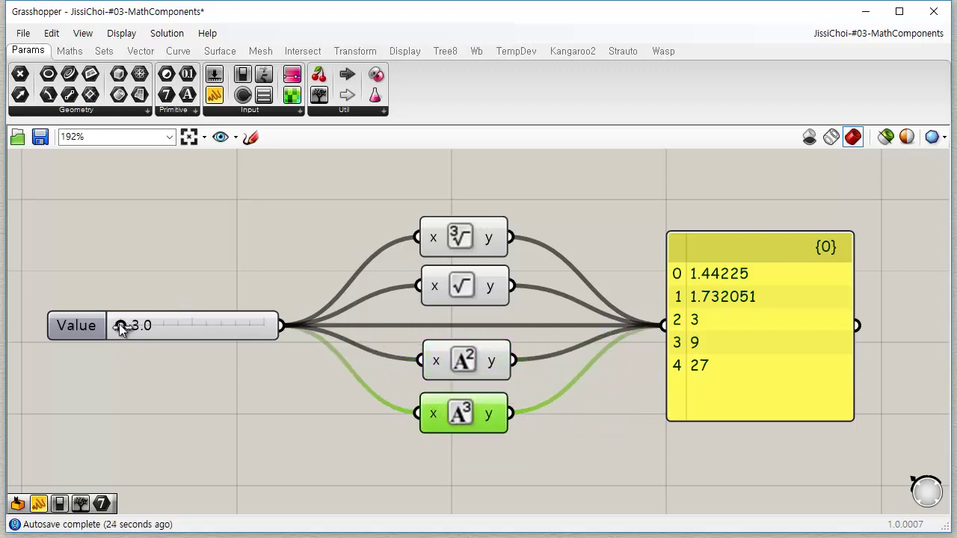
pyautogui.moveTo(121, 326); pyautogui.dragTo(70, 341)
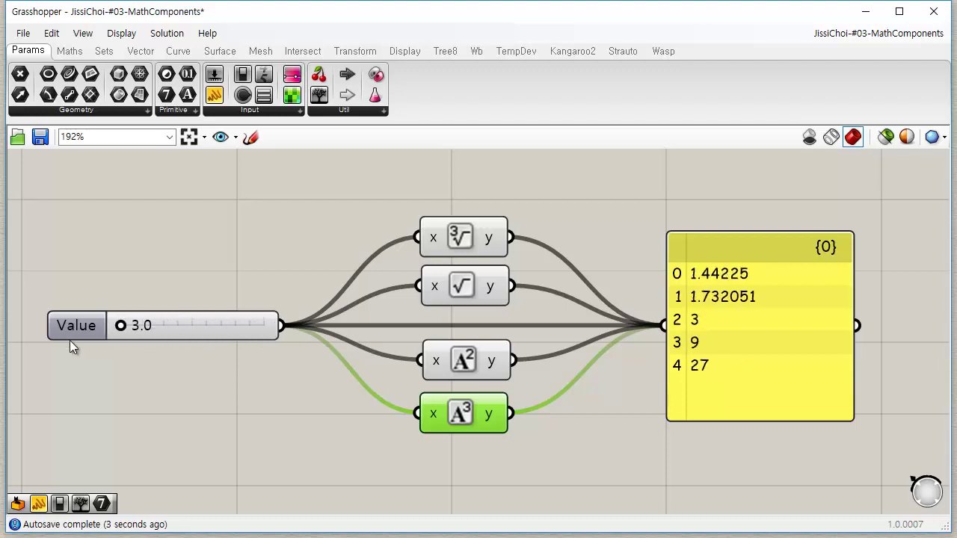
# - Add a One Over X component and line it up directly below the Cube component
pyautogui.moveTo(574, 230); pyautogui.dragTo(546, 203, button='right')
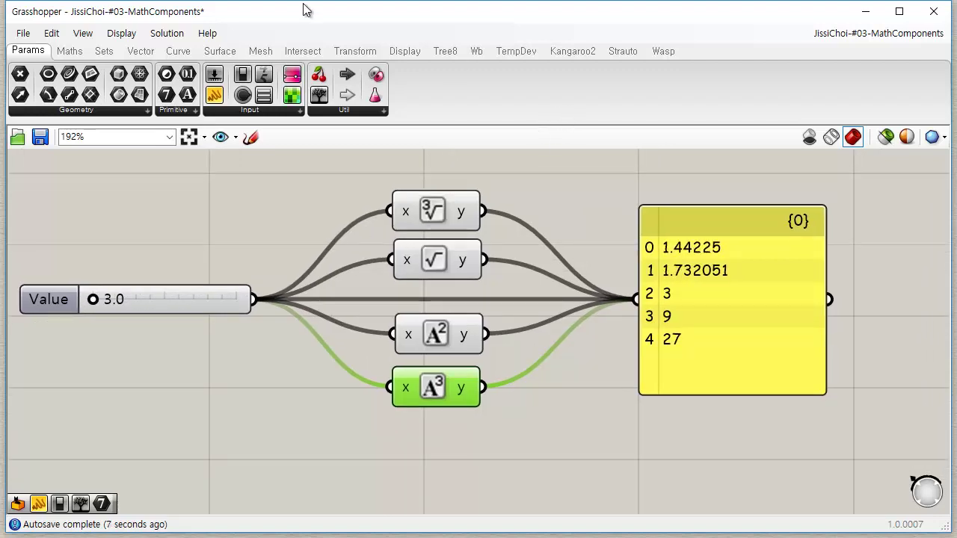
pyautogui.click(71, 52)
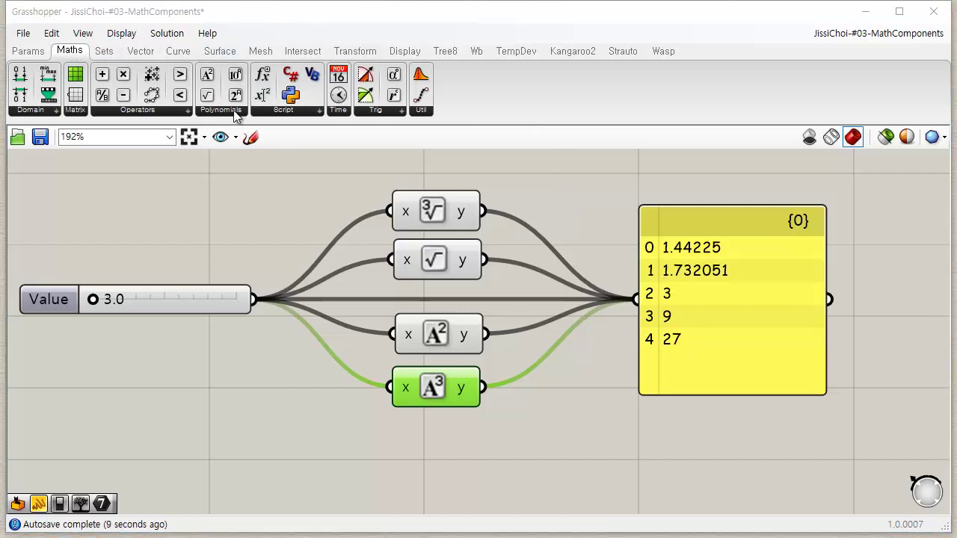
pyautogui.click(233, 110)
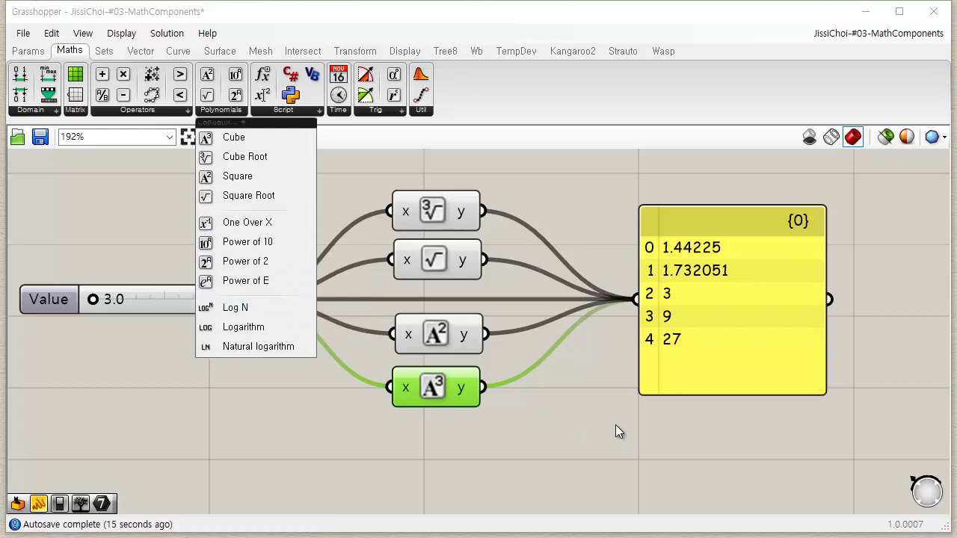
pyautogui.scroll(-3, 591, 389)
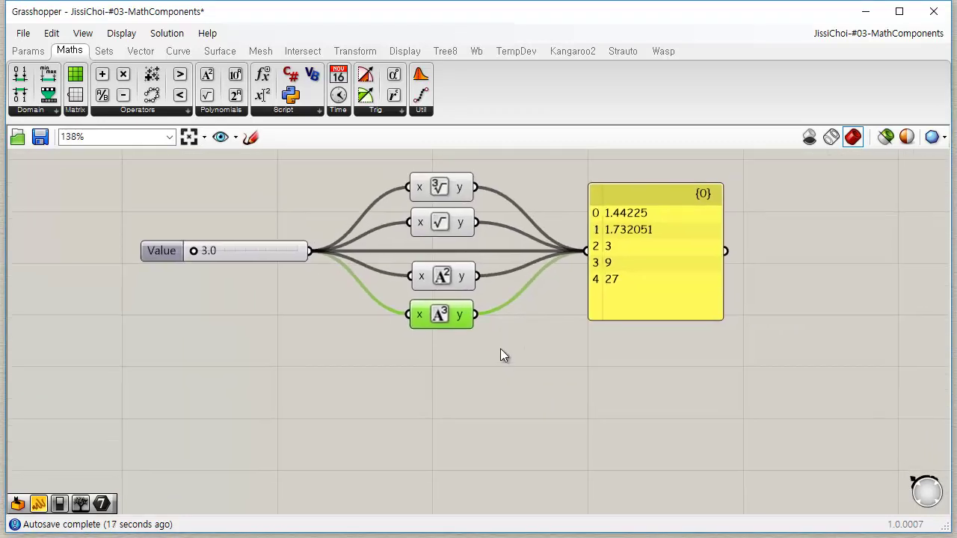
pyautogui.click(187, 110)
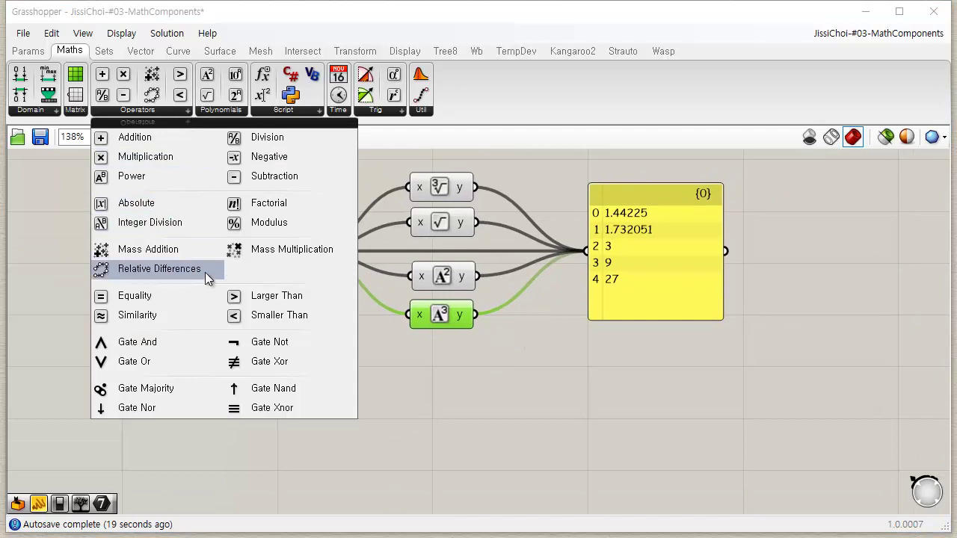
pyautogui.click(228, 109)
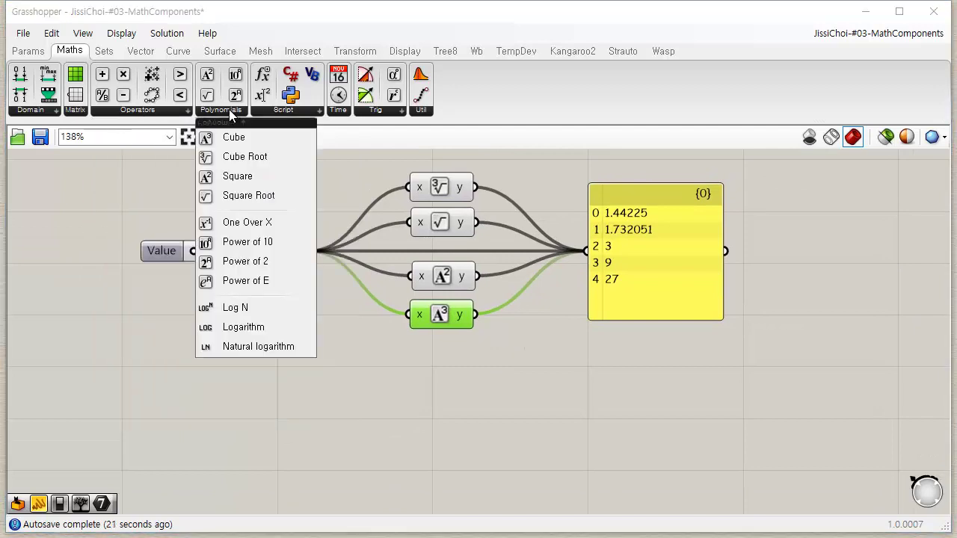
pyautogui.click(275, 223)
pyautogui.click(528, 367)
pyautogui.scroll(3, 551, 363)
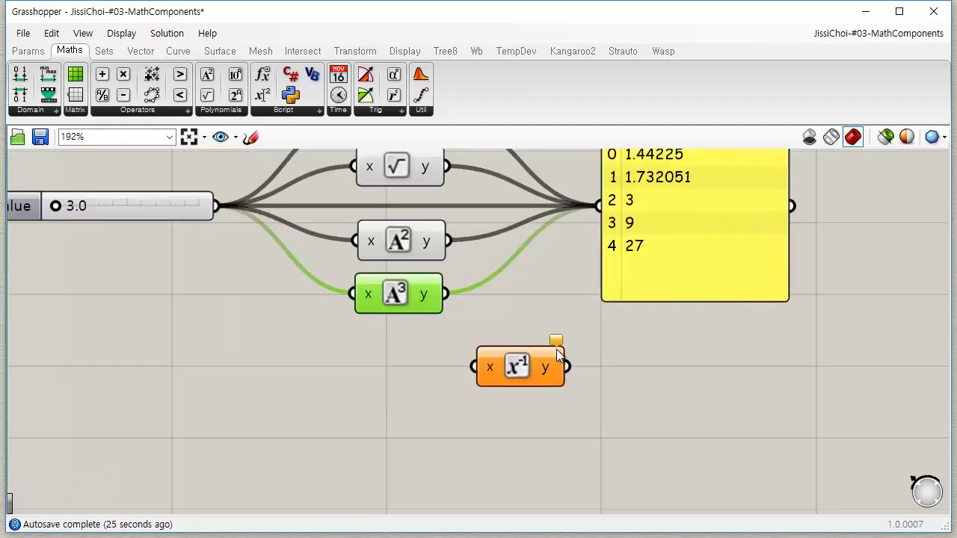
pyautogui.moveTo(558, 349)
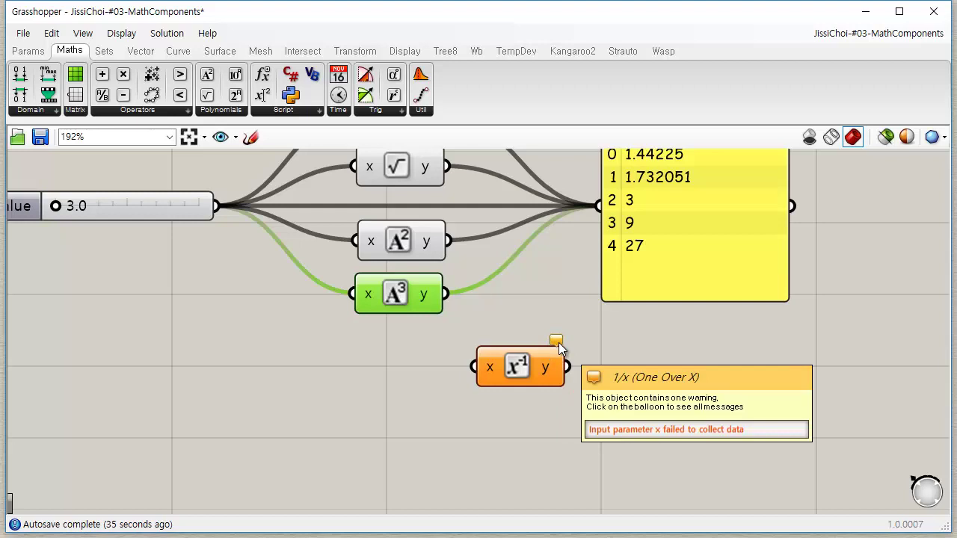
pyautogui.moveTo(508, 367); pyautogui.dragTo(387, 352)
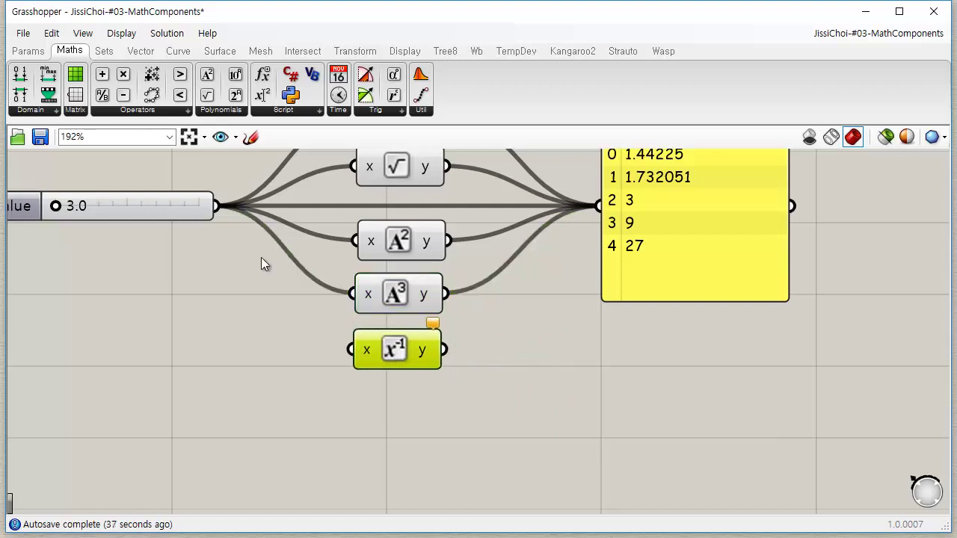
# - Connect the slider to One Over X, replace the Panel's sources with its output, and move the Panel beside it
pyautogui.moveTo(216, 207); pyautogui.dragTo(347, 367)
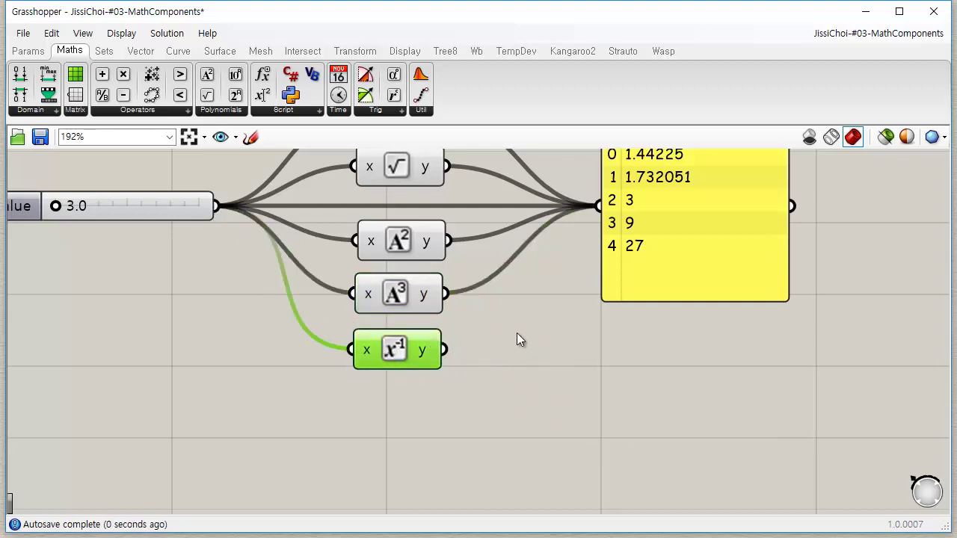
pyautogui.moveTo(516, 340); pyautogui.dragTo(451, 432, button='right')
pyautogui.moveTo(418, 415); pyautogui.dragTo(568, 277)
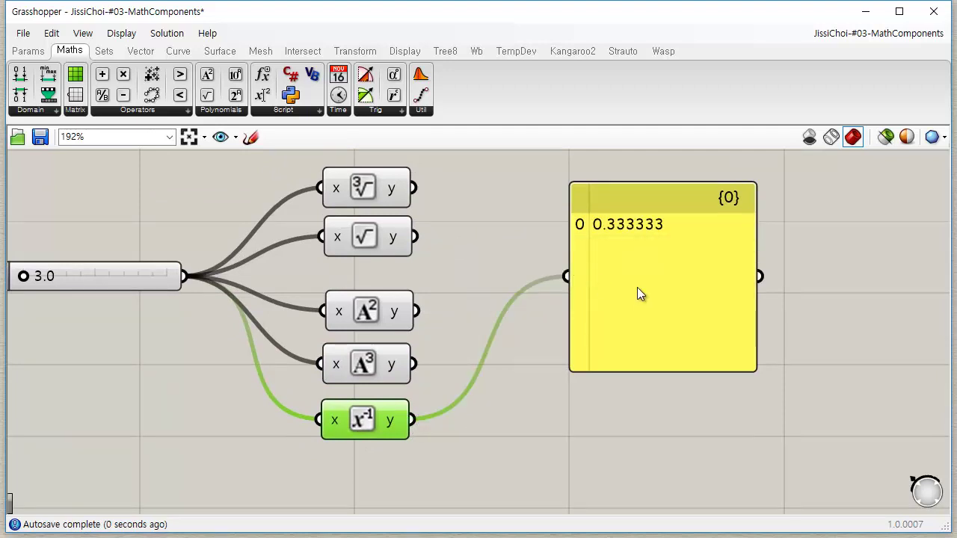
pyautogui.moveTo(637, 287); pyautogui.dragTo(591, 433)
pyautogui.moveTo(516, 368); pyautogui.dragTo(628, 275, button='right')
pyautogui.scroll(-1, 490, 340)
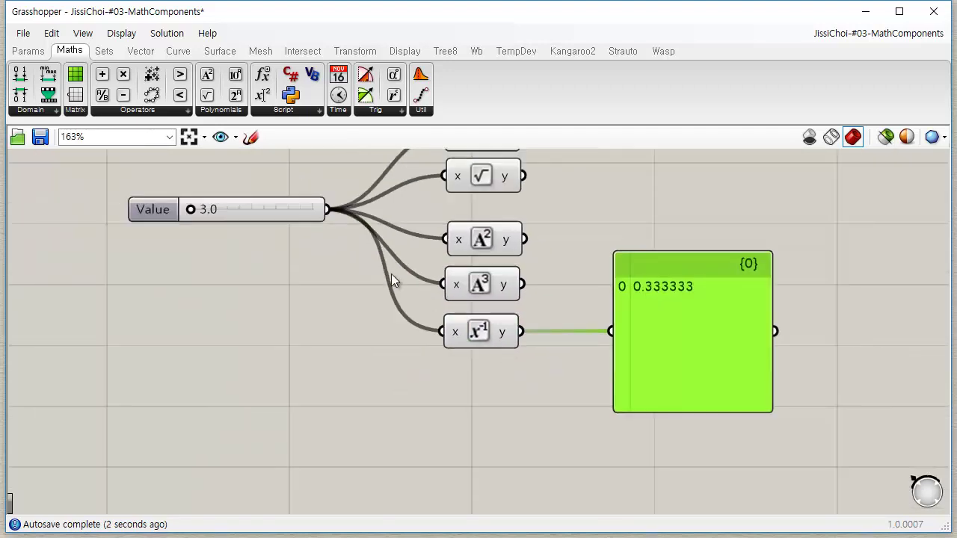
# - Change the slider to 5.0 and then to 9.0 to test the One Over X result
pyautogui.moveTo(200, 210); pyautogui.dragTo(230, 223)
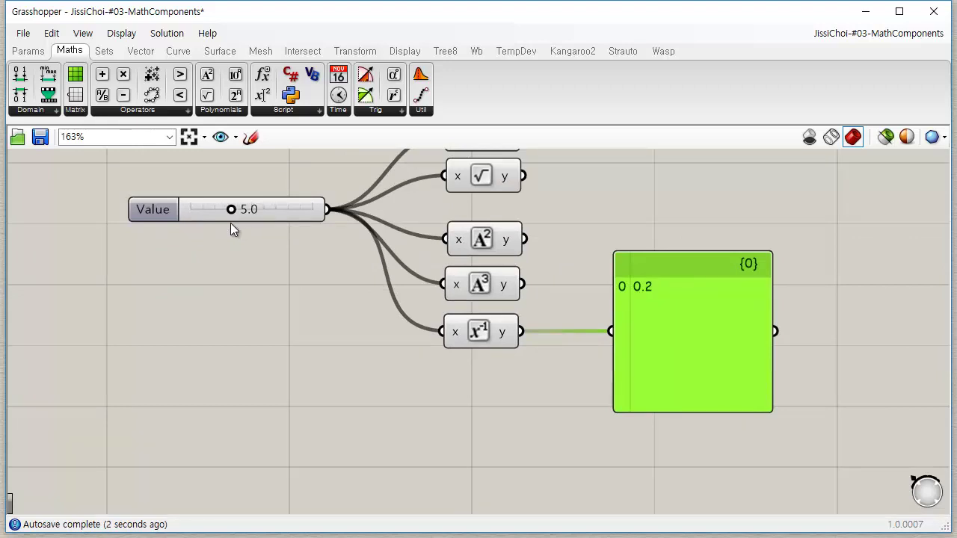
pyautogui.click(324, 316)
pyautogui.moveTo(324, 316); pyautogui.dragTo(248, 360, button='right')
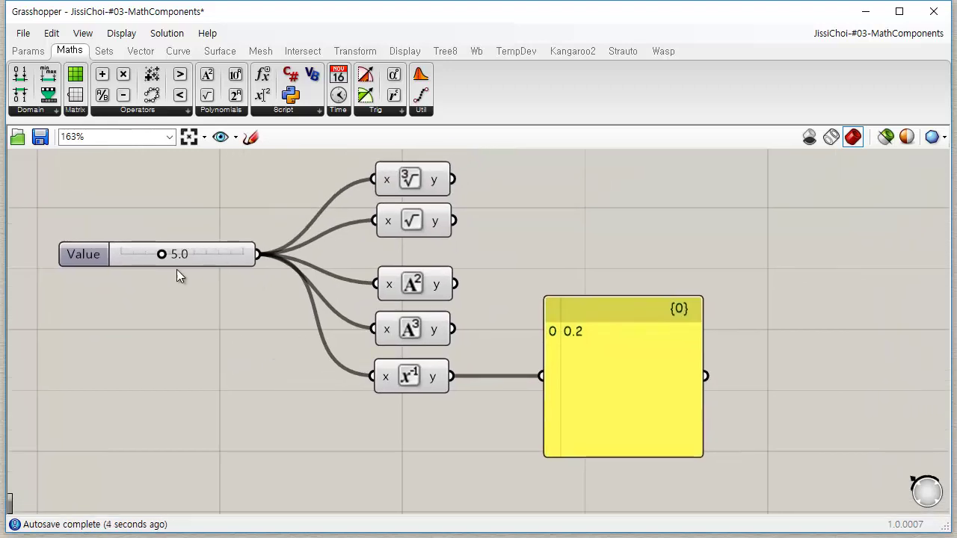
pyautogui.moveTo(162, 255); pyautogui.dragTo(328, 258)
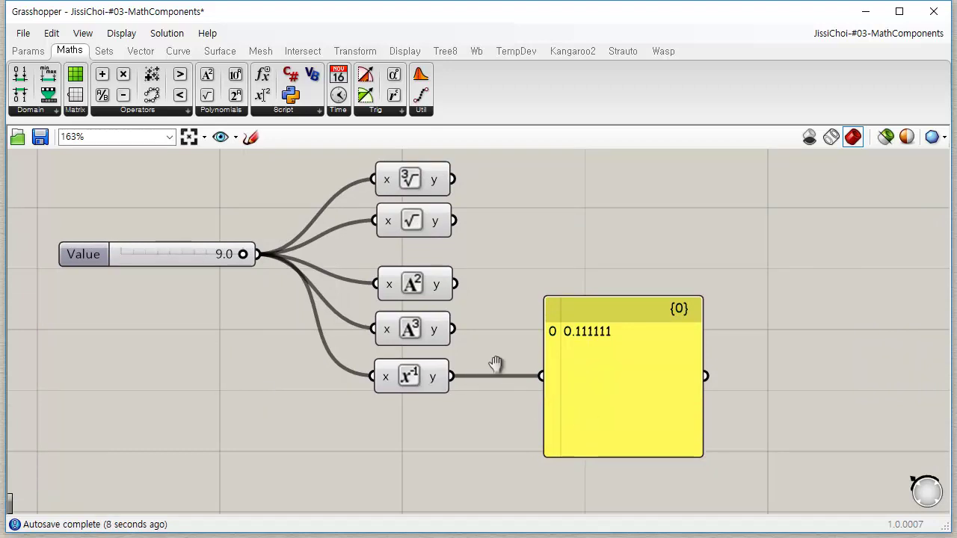
pyautogui.moveTo(496, 367); pyautogui.dragTo(463, 373, button='right')
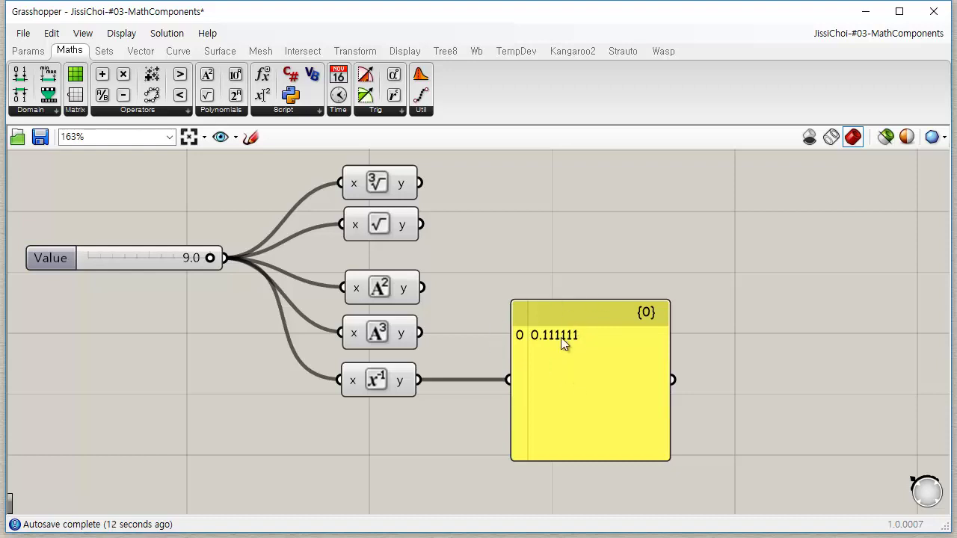
# - Move the Panel slightly closer to the One Over X component
pyautogui.moveTo(610, 420); pyautogui.dragTo(572, 381)
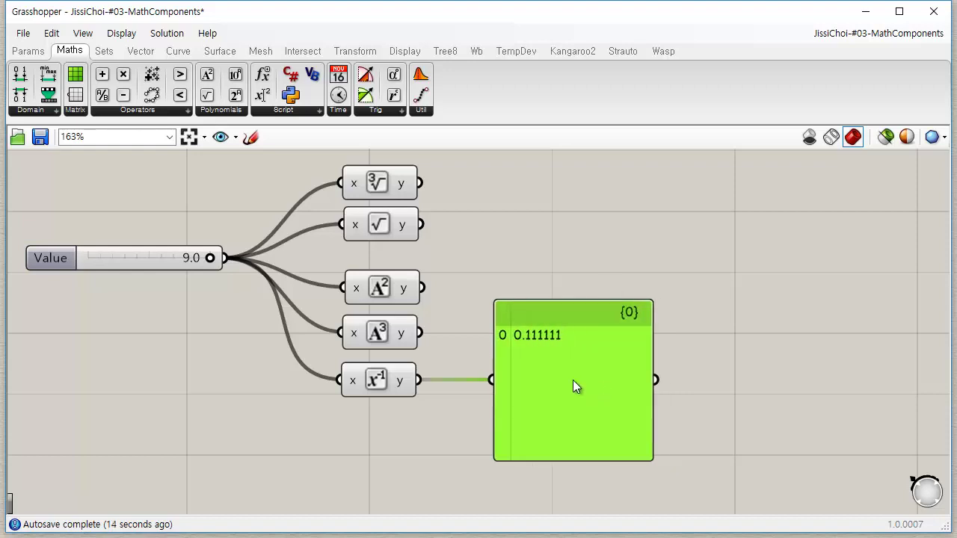
pyautogui.click(438, 394)
pyautogui.moveTo(466, 255); pyautogui.dragTo(469, 250, button='right')
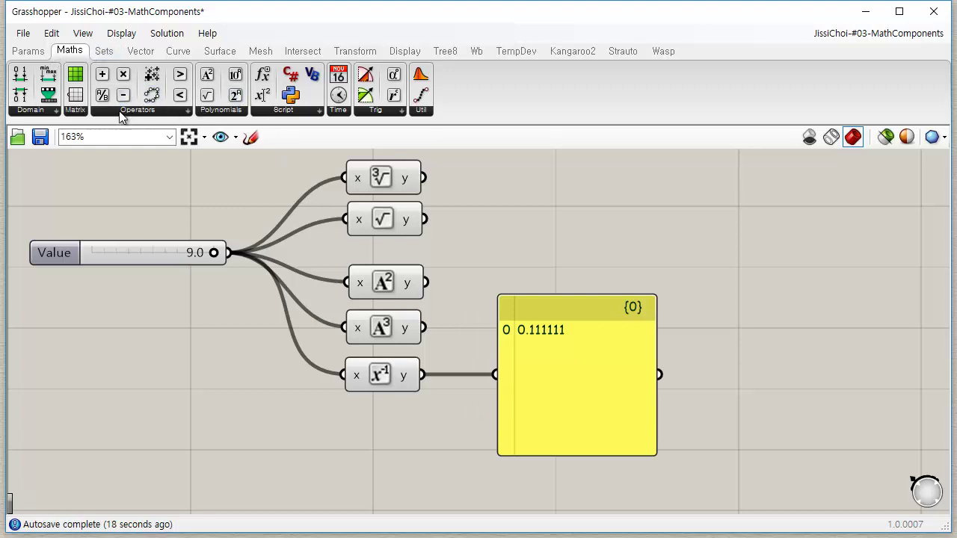
# - Add a Power of 10 component directly below the One Over X component
pyautogui.click(144, 113)
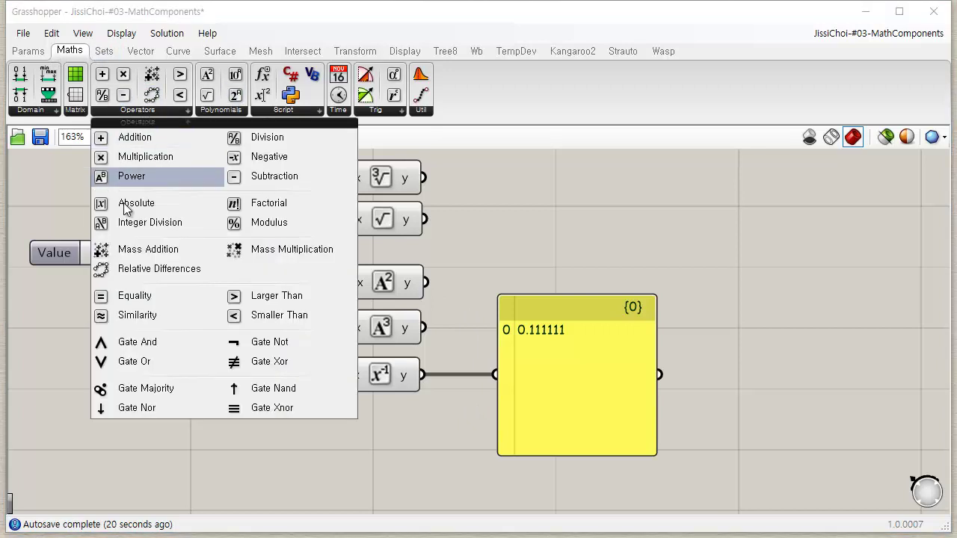
pyautogui.click(216, 111)
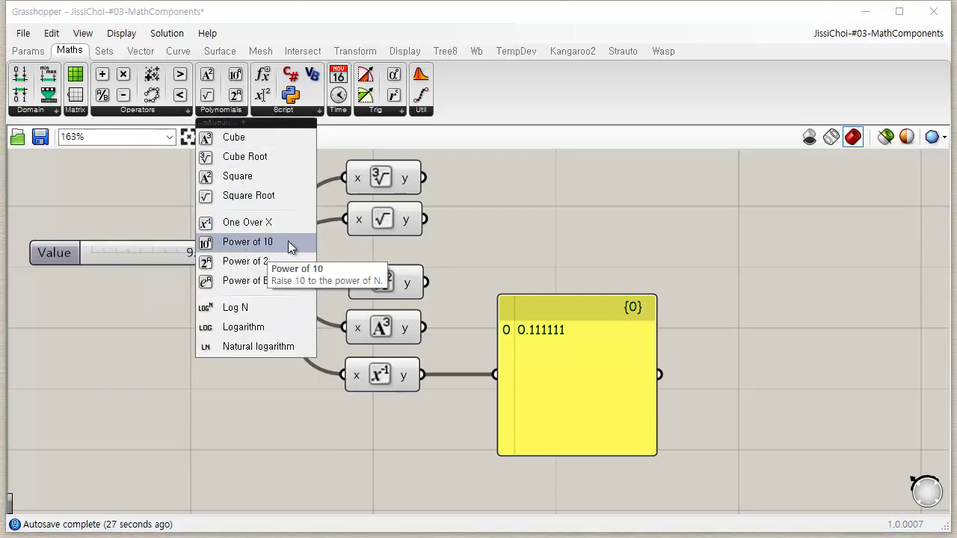
pyautogui.moveTo(280, 241); pyautogui.dragTo(398, 458)
pyautogui.click(384, 426)
pyautogui.moveTo(456, 430); pyautogui.dragTo(451, 351, button='right')
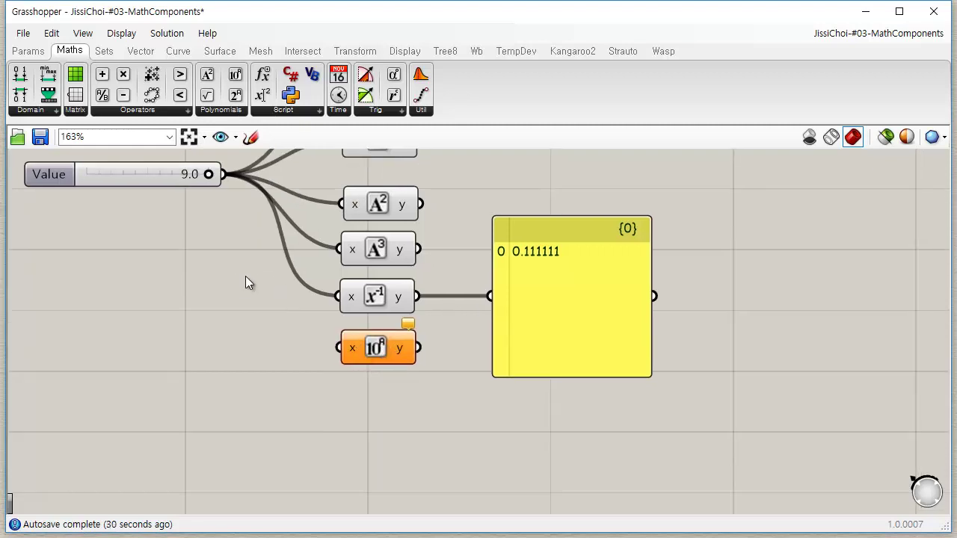
# - Connect the slider to the Power of 10 input and replace the Panel's source with its output
pyautogui.moveTo(249, 282); pyautogui.dragTo(236, 323, button='right')
pyautogui.moveTo(210, 214); pyautogui.dragTo(325, 389)
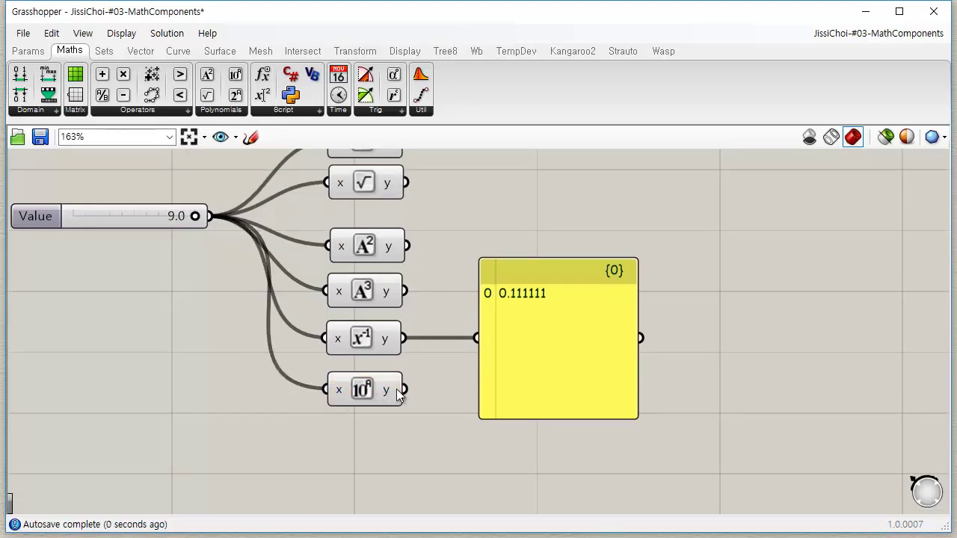
pyautogui.moveTo(405, 390); pyautogui.dragTo(478, 337)
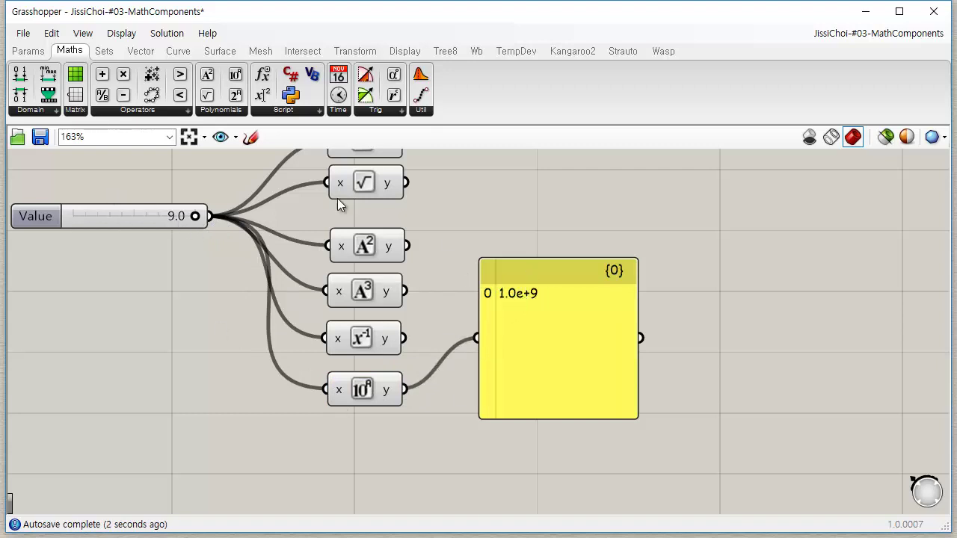
# - Set the slider to 4.8 and move the Panel down beside the Power of 10 component
pyautogui.moveTo(192, 217); pyautogui.dragTo(110, 218)
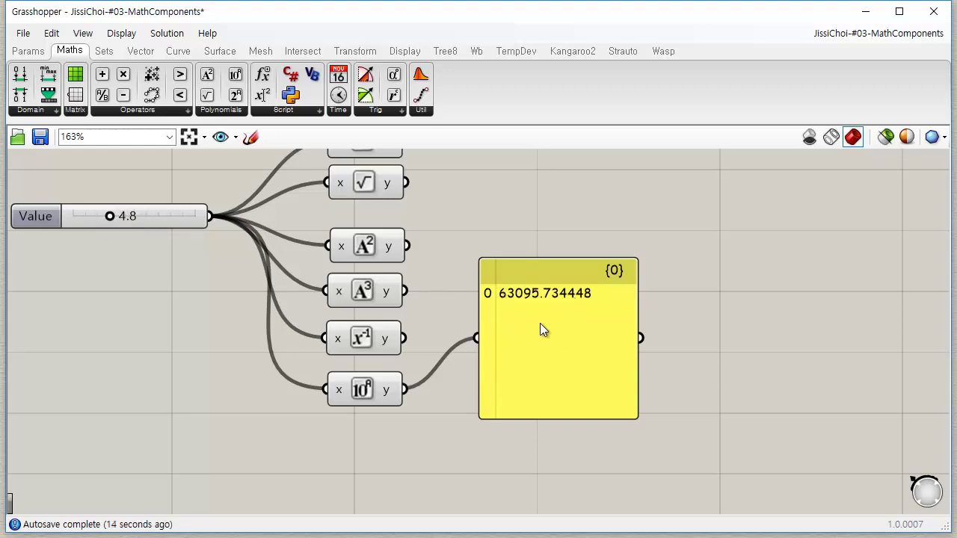
pyautogui.moveTo(543, 329); pyautogui.dragTo(510, 381)
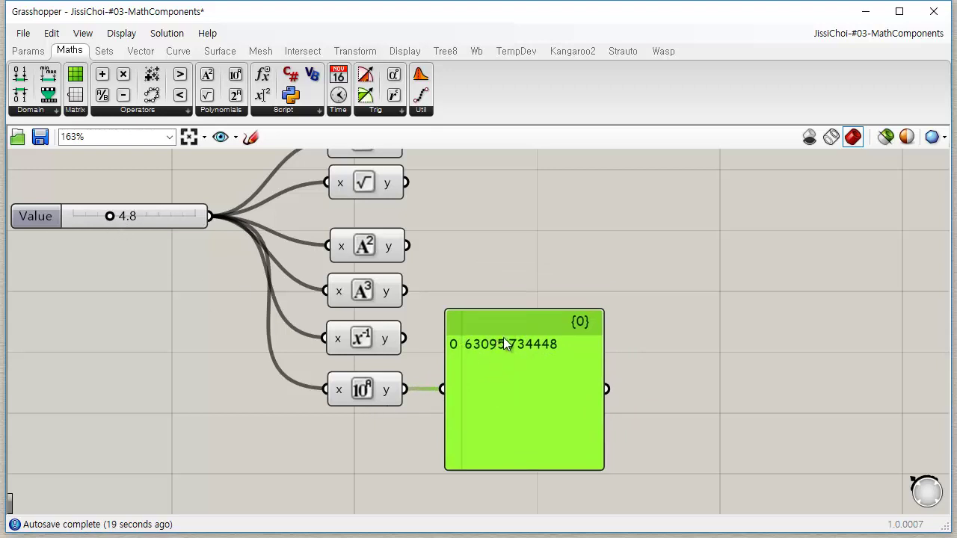
pyautogui.click(686, 348)
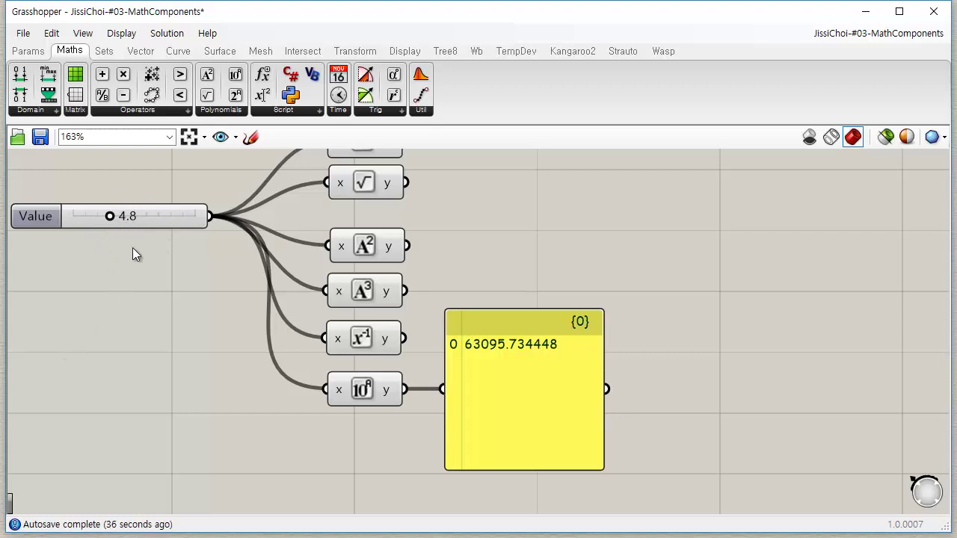
# - Try the Power of 10 component with the slider at 3.8, and set the slider to 5.8
pyautogui.moveTo(151, 216)
pyautogui.doubleClick(169, 218)
pyautogui.write('3.8')
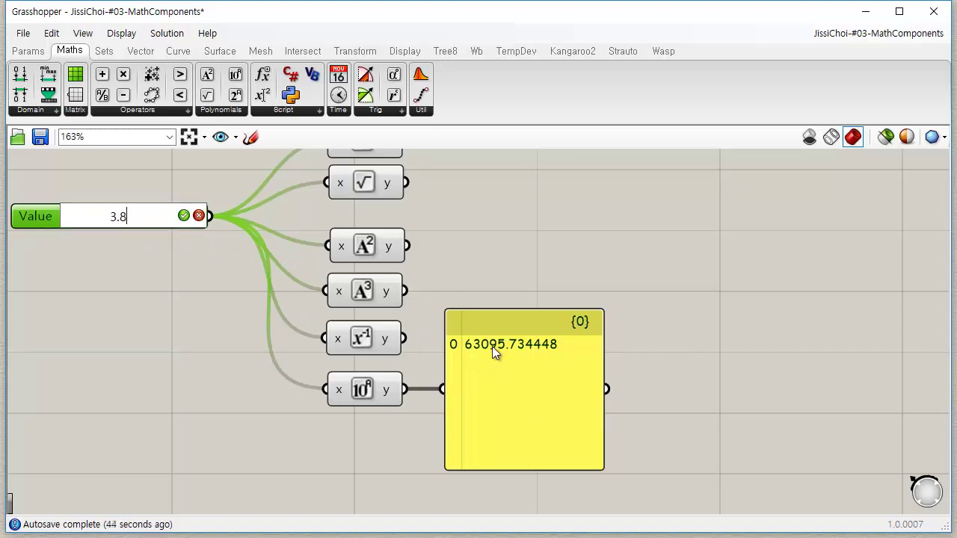
pyautogui.press('Return')
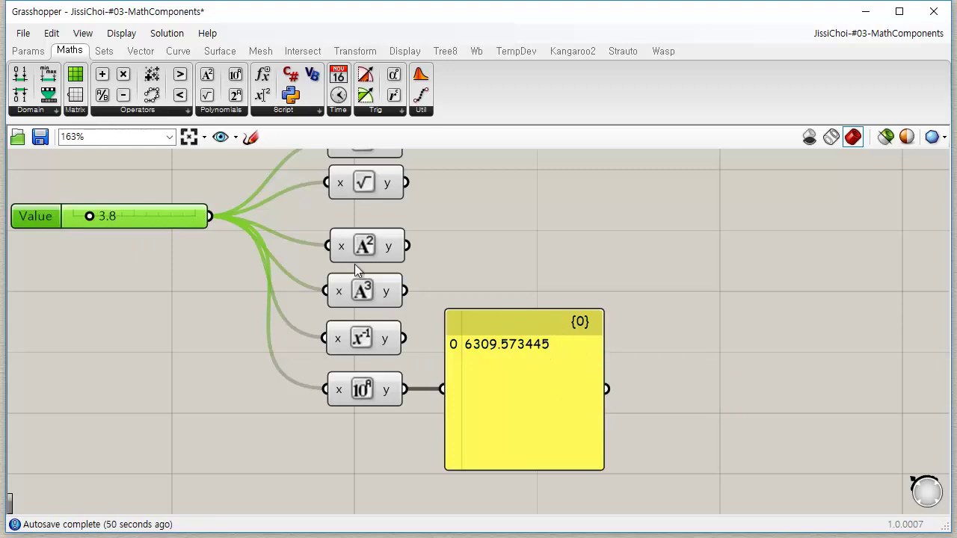
pyautogui.doubleClick(141, 221)
pyautogui.write('5.8')
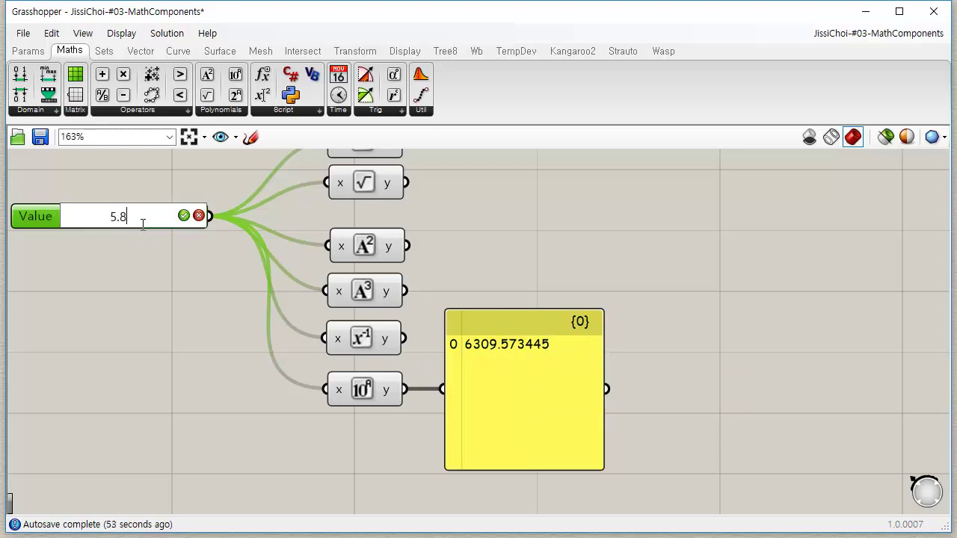
pyautogui.press('Return')
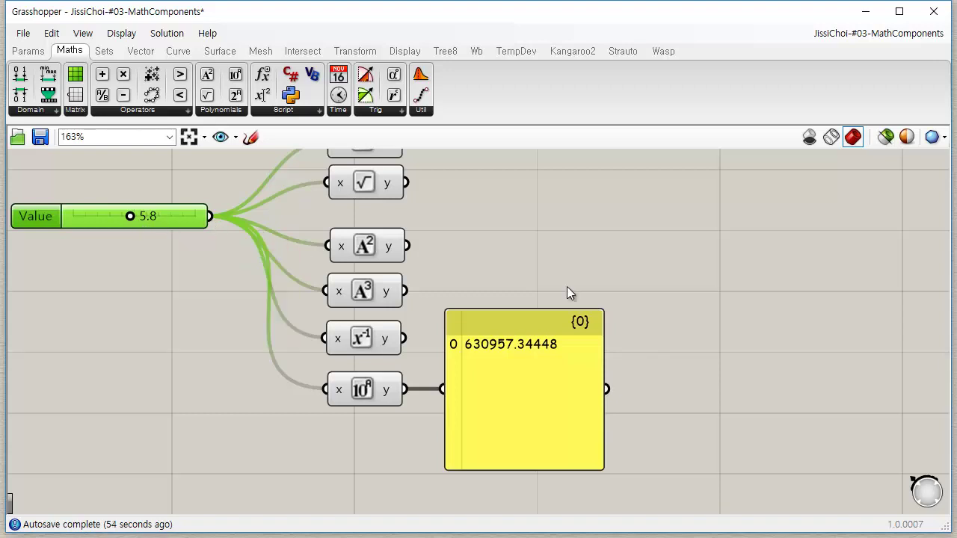
pyautogui.click(538, 254)
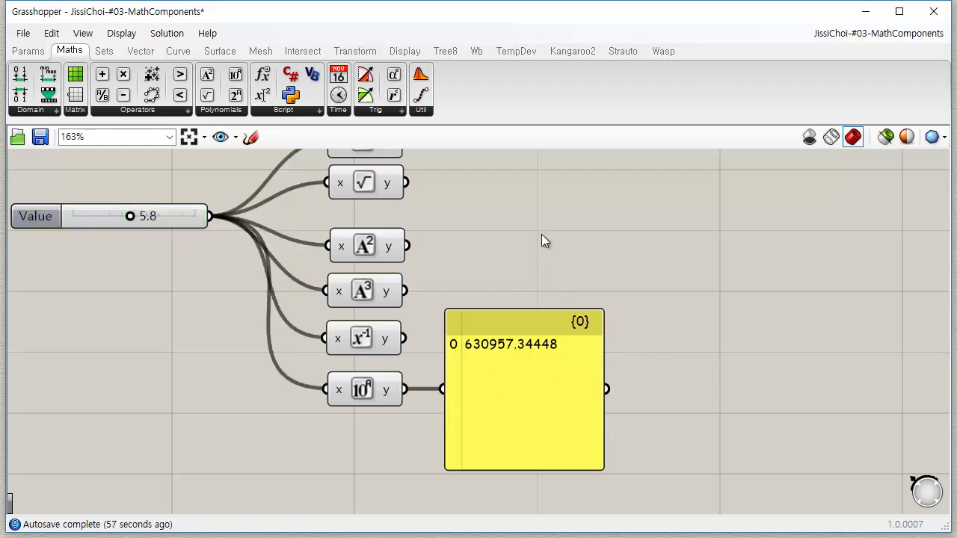
# - Add a Power of 2 component directly below the Power of 10 component and connect the slider to its input
pyautogui.moveTo(606, 228); pyautogui.dragTo(610, 264, button='right')
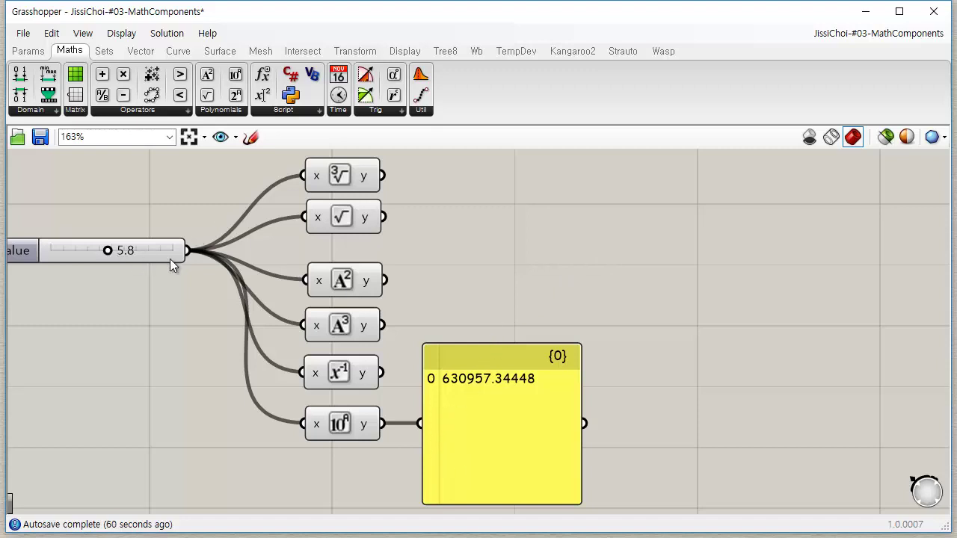
pyautogui.scroll(-2, 583, 291)
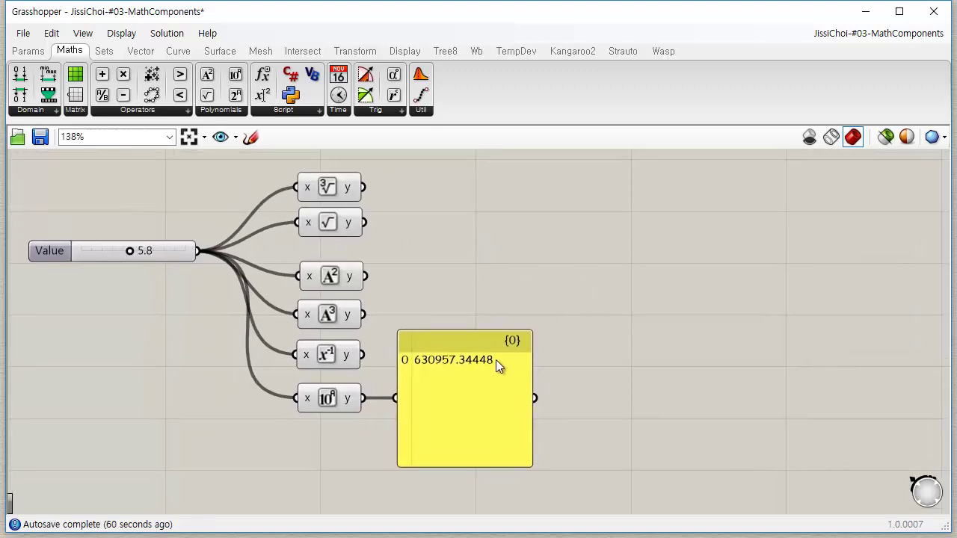
pyautogui.moveTo(496, 360); pyautogui.dragTo(518, 259)
pyautogui.click(226, 112)
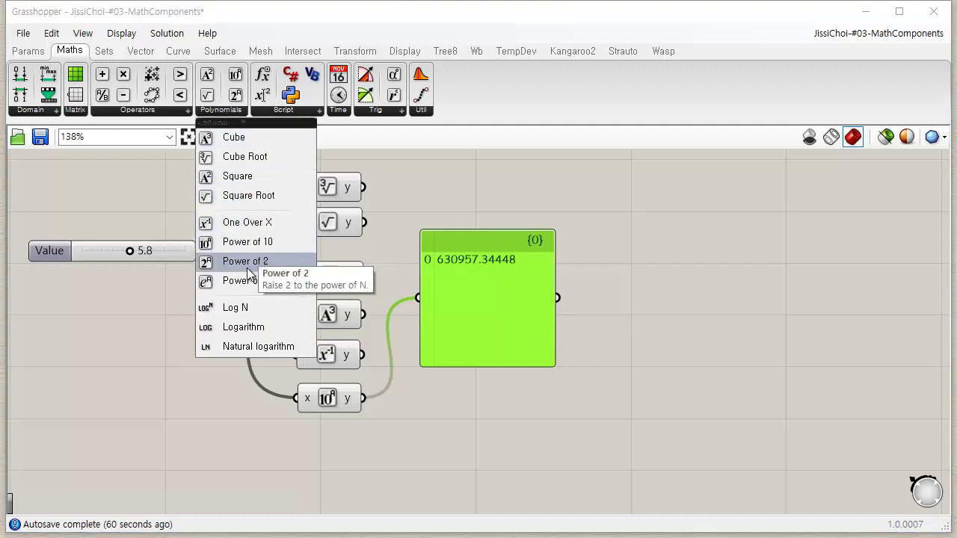
pyautogui.moveTo(246, 261); pyautogui.dragTo(332, 437)
pyautogui.moveTo(150, 249); pyautogui.dragTo(299, 438)
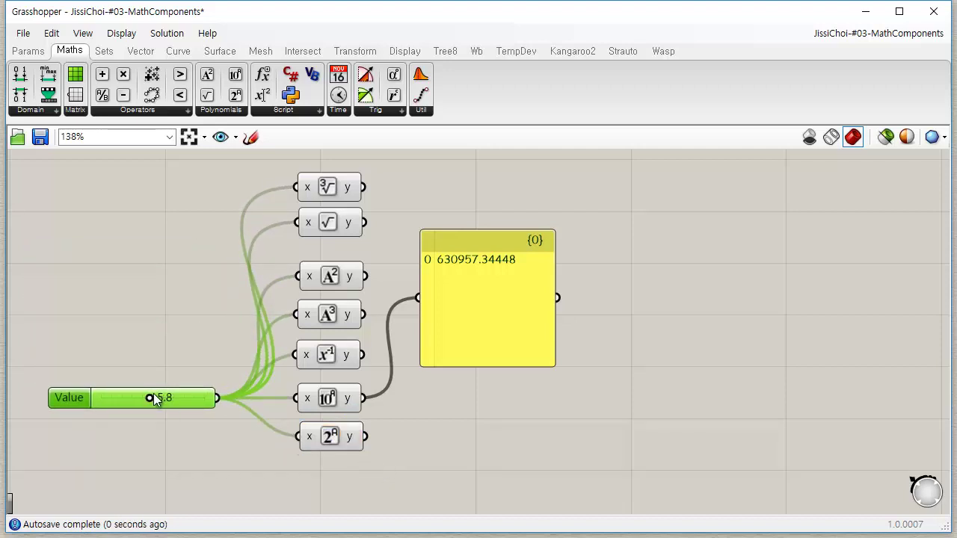
# - Feed the Power of 2 output into the Panel and test it with the slider at 3.0, 9.0 and 7.2
pyautogui.moveTo(138, 400); pyautogui.dragTo(100, 400)
pyautogui.moveTo(367, 437); pyautogui.dragTo(499, 372)
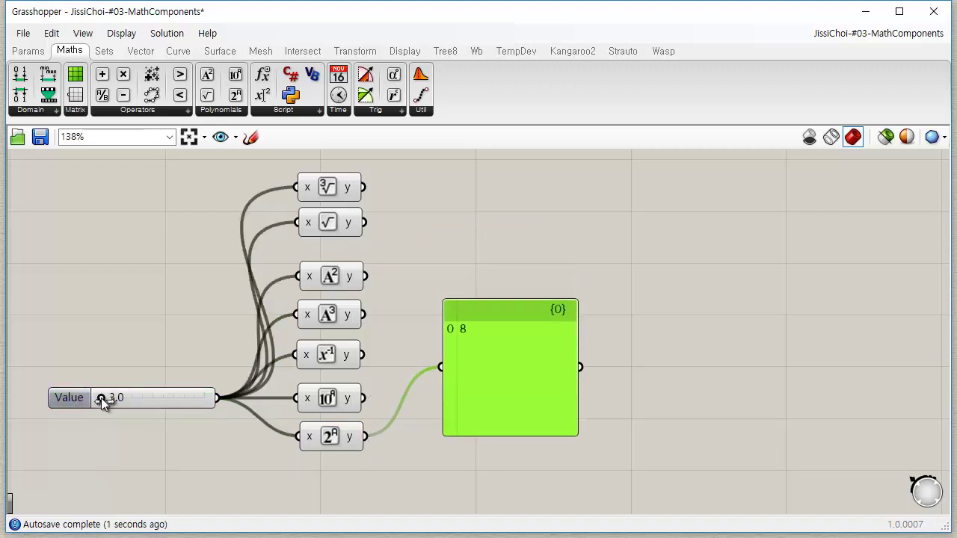
pyautogui.moveTo(101, 398); pyautogui.dragTo(182, 397)
pyautogui.moveTo(241, 402); pyautogui.dragTo(257, 404)
pyautogui.click(455, 459)
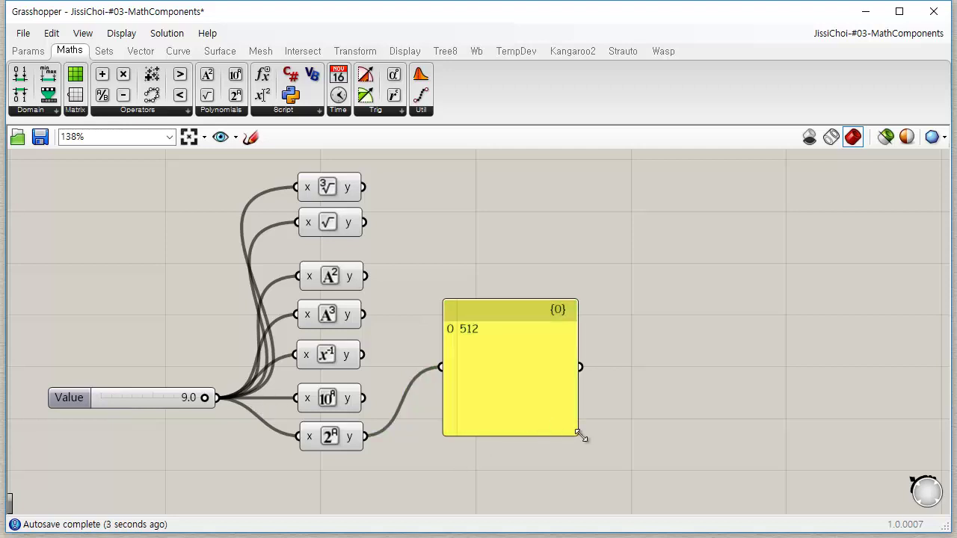
pyautogui.moveTo(185, 399)
pyautogui.mouseDown()
pyautogui.moveTo(129, 404)
pyautogui.moveTo(170, 404)
pyautogui.mouseUp()
# - Shorten the Panel and place it directly beside the Power of 2 component
pyautogui.moveTo(574, 430); pyautogui.dragTo(577, 356)
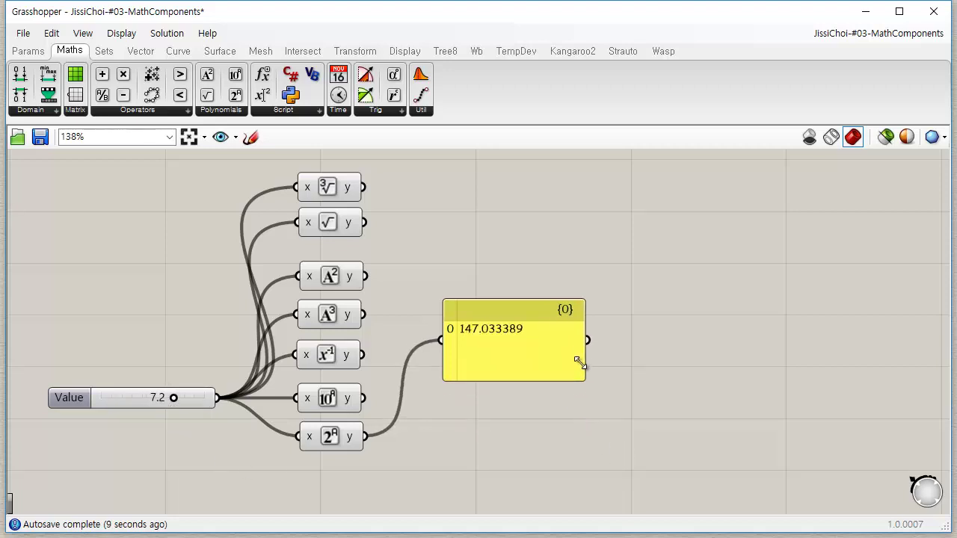
pyautogui.moveTo(494, 326); pyautogui.dragTo(458, 439)
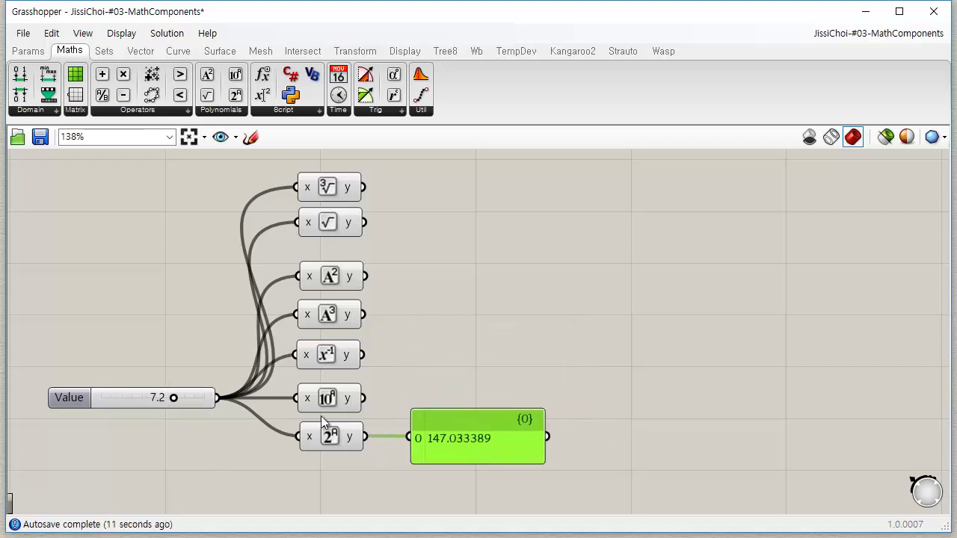
# - Add a Power of E component directly below the Power of 2 component
pyautogui.moveTo(461, 401); pyautogui.dragTo(472, 373, button='right')
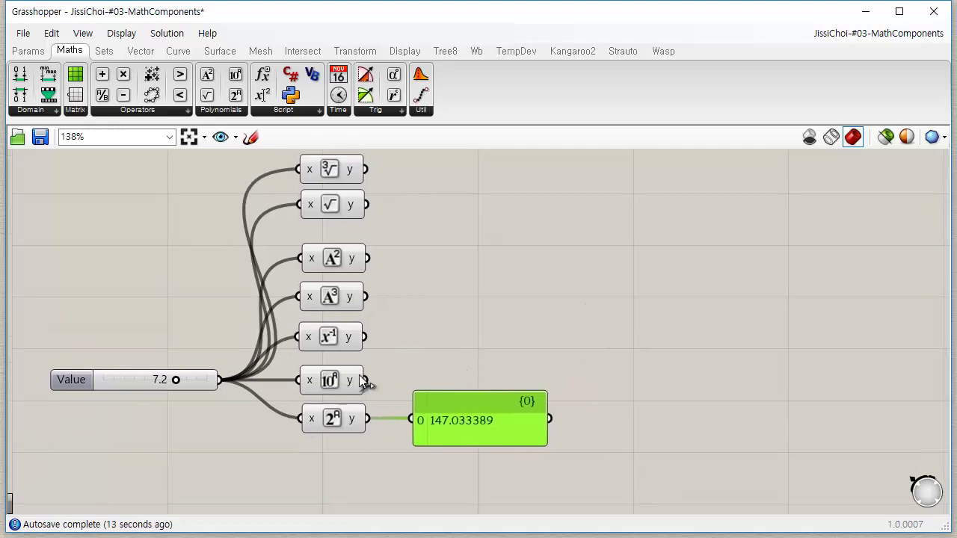
pyautogui.click(224, 111)
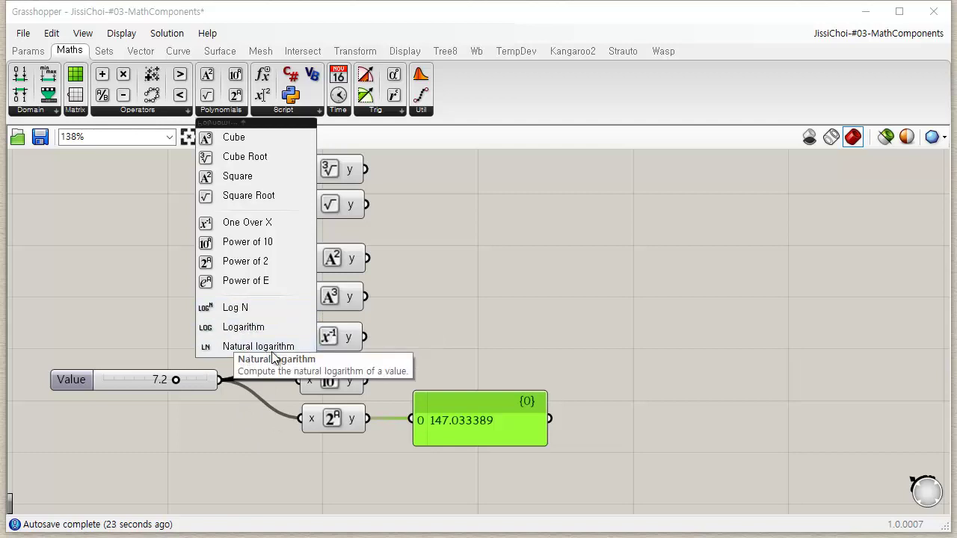
pyautogui.click(289, 281)
pyautogui.moveTo(374, 463); pyautogui.dragTo(344, 470)
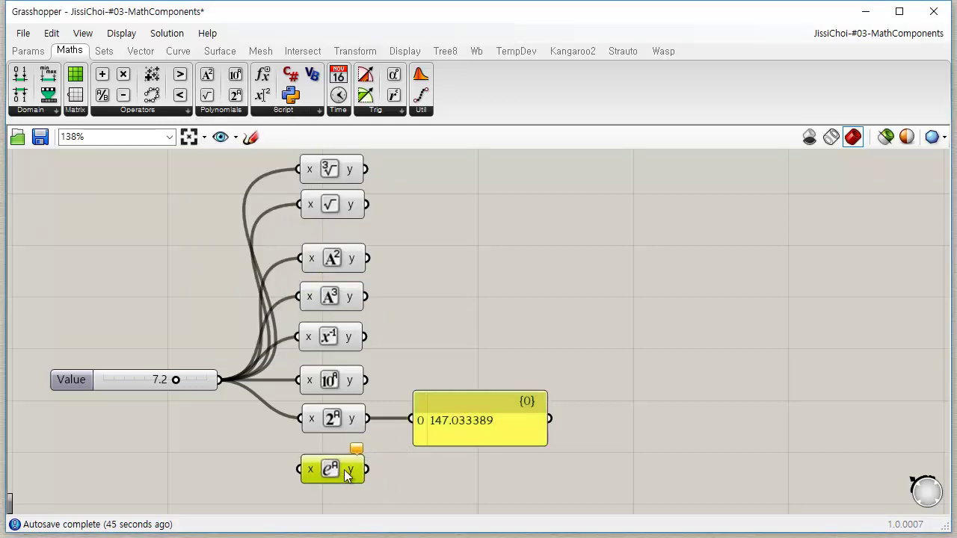
pyautogui.click(449, 306)
# - Move the Panel down toward the Power of E component and align the slider with the Power of 2 component
pyautogui.moveTo(491, 308); pyautogui.dragTo(486, 246, button='right')
pyautogui.moveTo(487, 342); pyautogui.dragTo(497, 360)
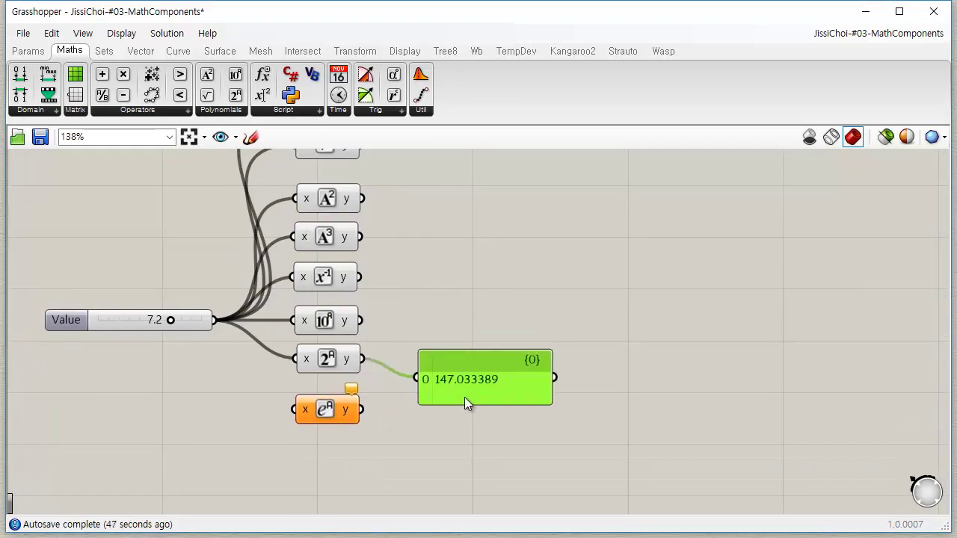
pyautogui.moveTo(465, 403); pyautogui.dragTo(465, 403)
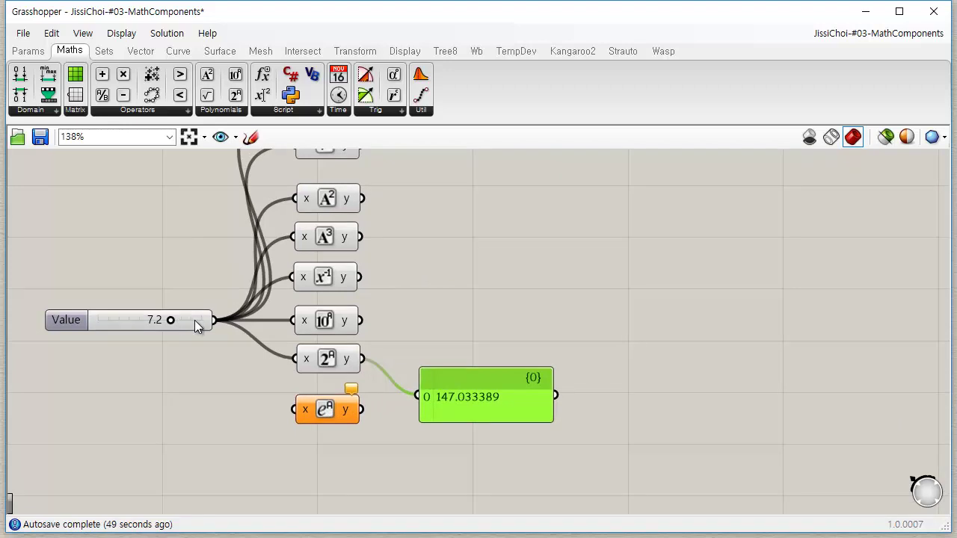
pyautogui.moveTo(194, 320); pyautogui.dragTo(182, 361)
pyautogui.click(214, 383)
pyautogui.click(446, 306)
pyautogui.moveTo(446, 306); pyautogui.dragTo(449, 358, button='right')
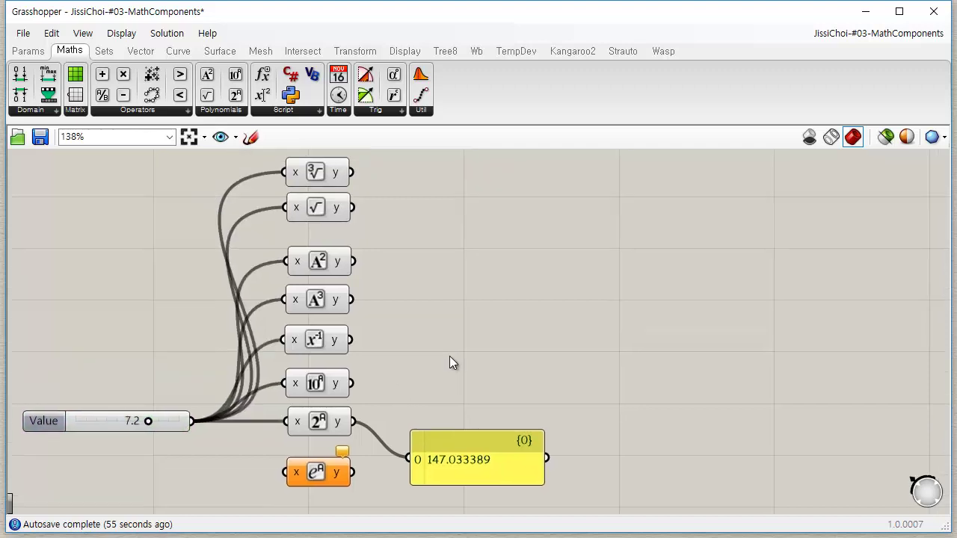
pyautogui.moveTo(269, 156); pyautogui.dragTo(387, 495)
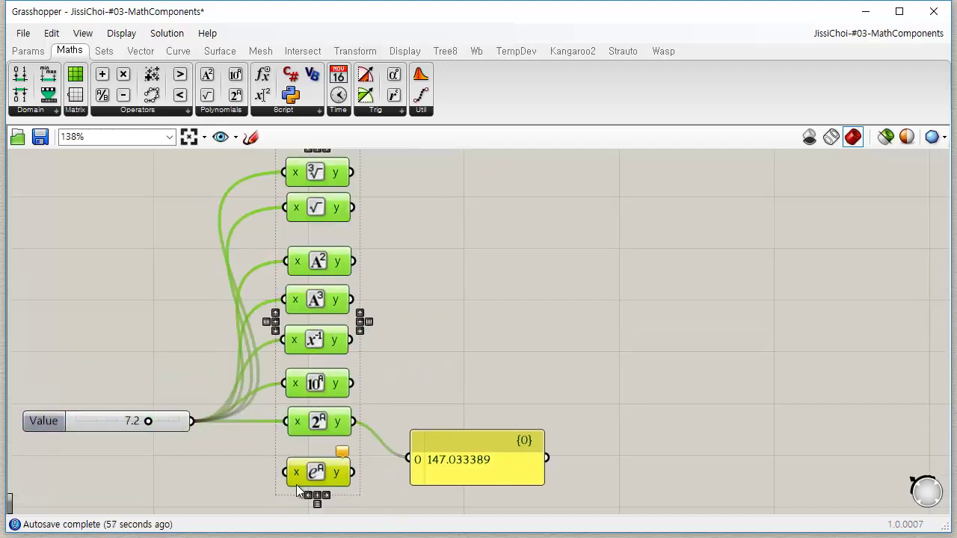
pyautogui.click(413, 404)
# - Connect the slider to the Power of E input and replace the Panel's source with the Power of E output
pyautogui.moveTo(437, 411); pyautogui.dragTo(436, 384, button='right')
pyautogui.moveTo(442, 441)
pyautogui.mouseDown()
pyautogui.moveTo(442, 469)
pyautogui.moveTo(427, 458)
pyautogui.moveTo(445, 449)
pyautogui.mouseUp()
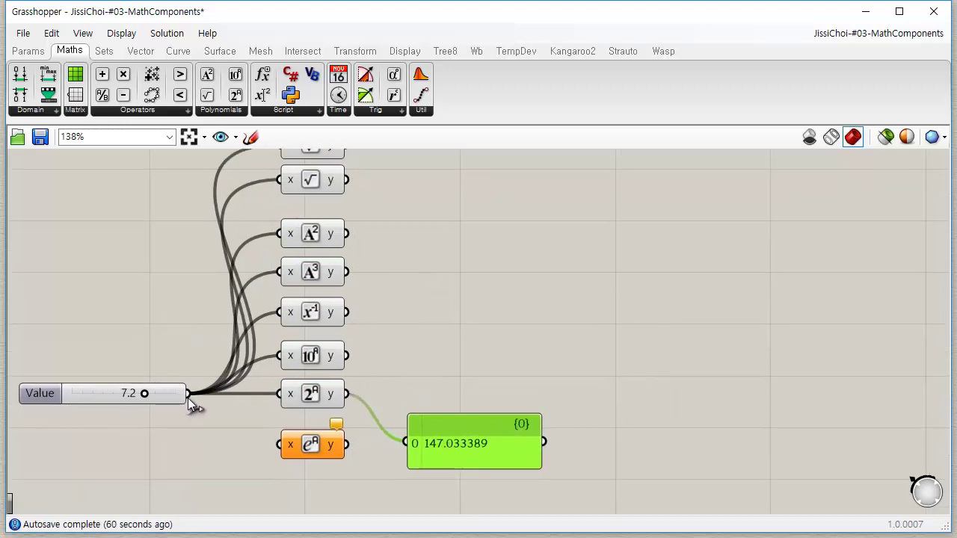
pyautogui.moveTo(189, 394); pyautogui.dragTo(281, 446)
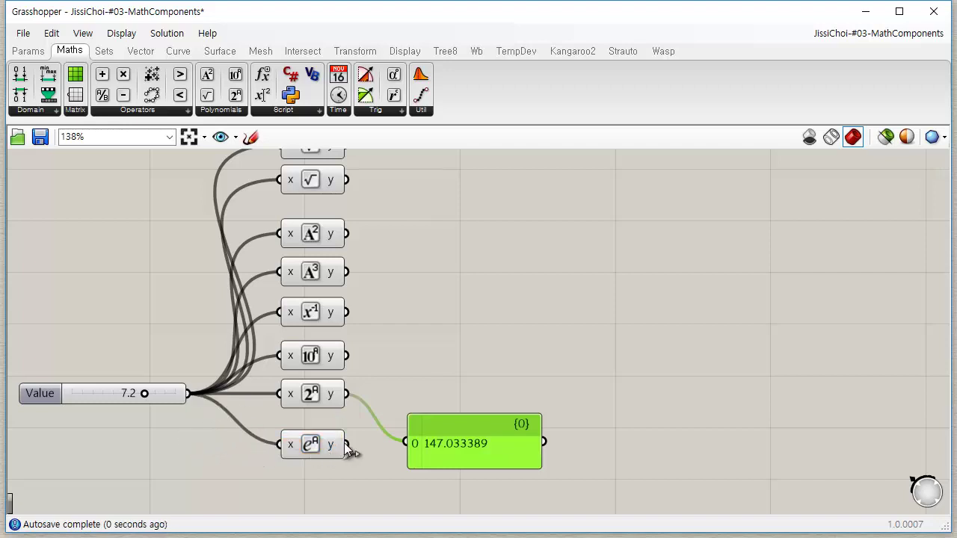
pyautogui.moveTo(346, 445); pyautogui.dragTo(416, 462)
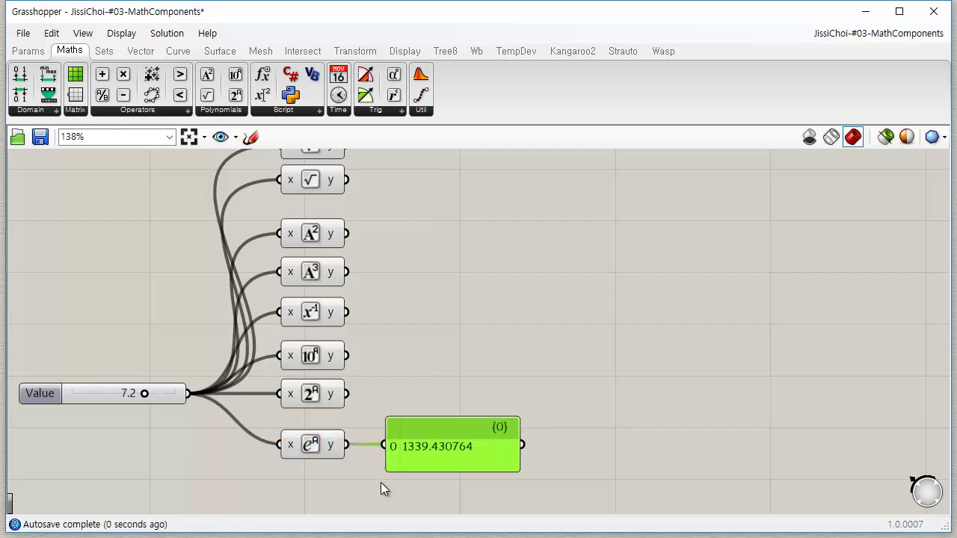
pyautogui.click(129, 481)
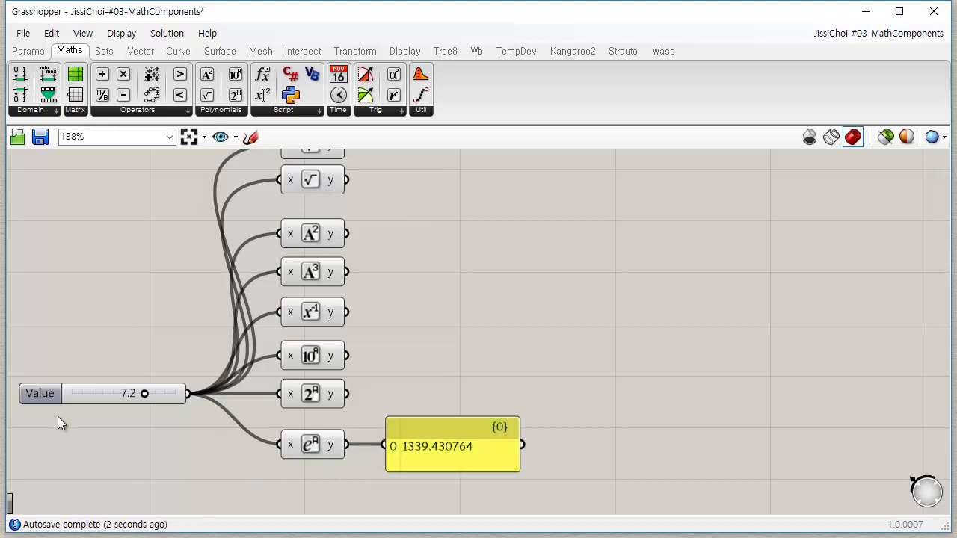
# - Create a second number slider with value 1.0 beside the Power of E component and make it that component's only input
pyautogui.doubleClick(108, 444)
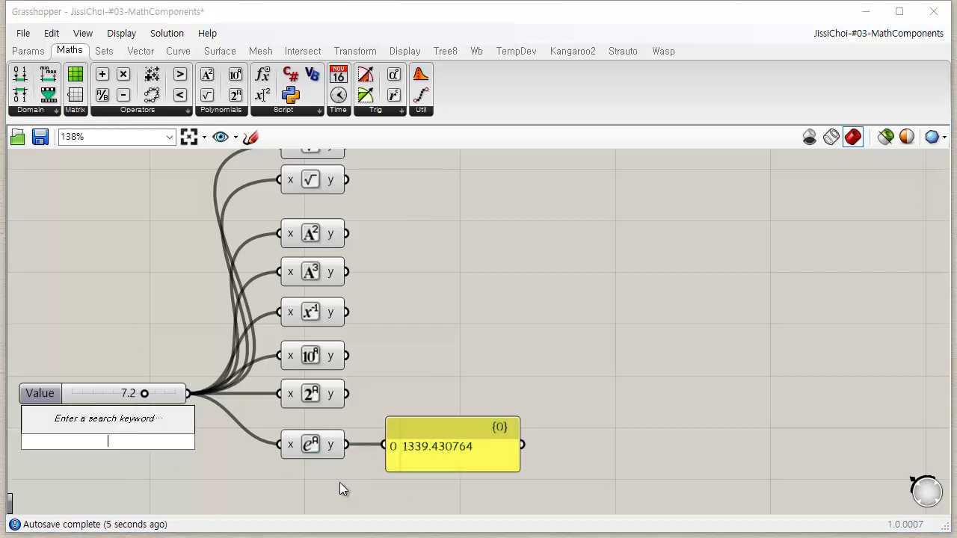
pyautogui.write('1.0')
pyautogui.press('Return')
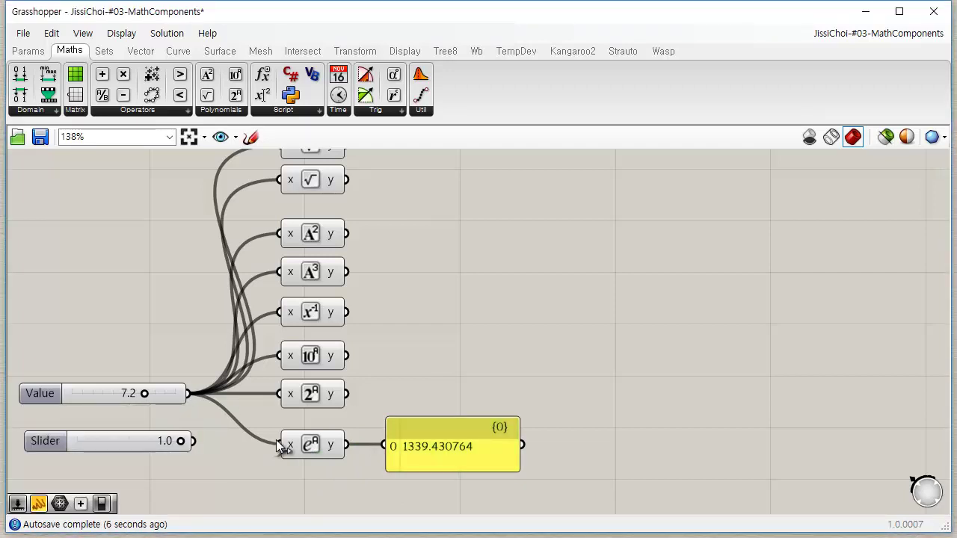
pyautogui.moveTo(284, 446); pyautogui.dragTo(193, 441)
pyautogui.moveTo(92, 439); pyautogui.dragTo(126, 443)
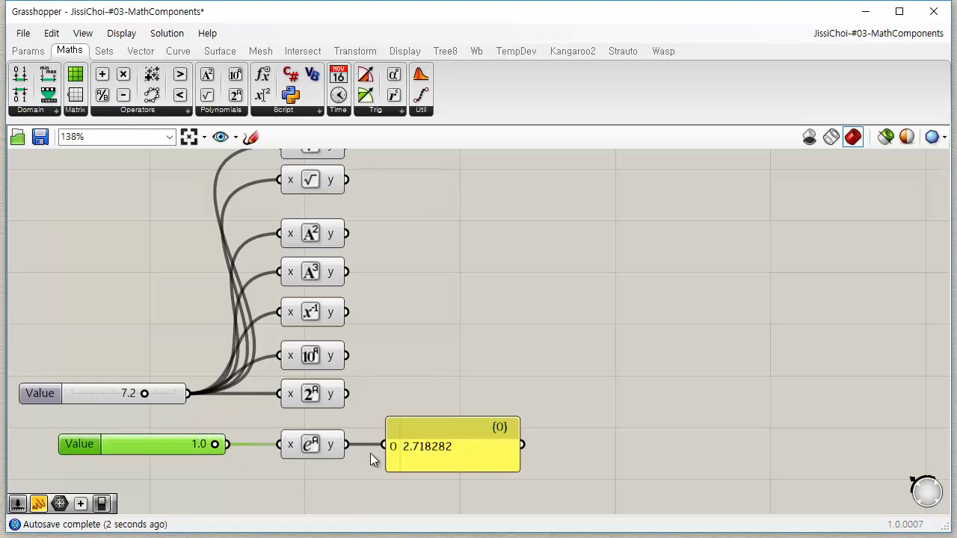
# - Move the Panel and the 1.0 slider closer to the Power of E component
pyautogui.scroll(1, 396, 441)
pyautogui.click(400, 463)
pyautogui.scroll(1, 411, 439)
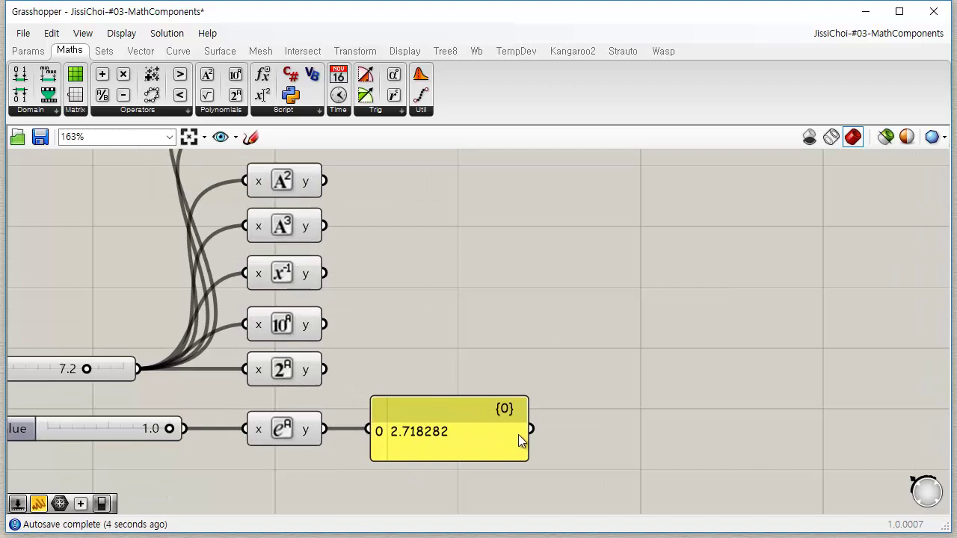
pyautogui.moveTo(376, 473); pyautogui.dragTo(544, 380, button='right')
pyautogui.scroll(4, 449, 329)
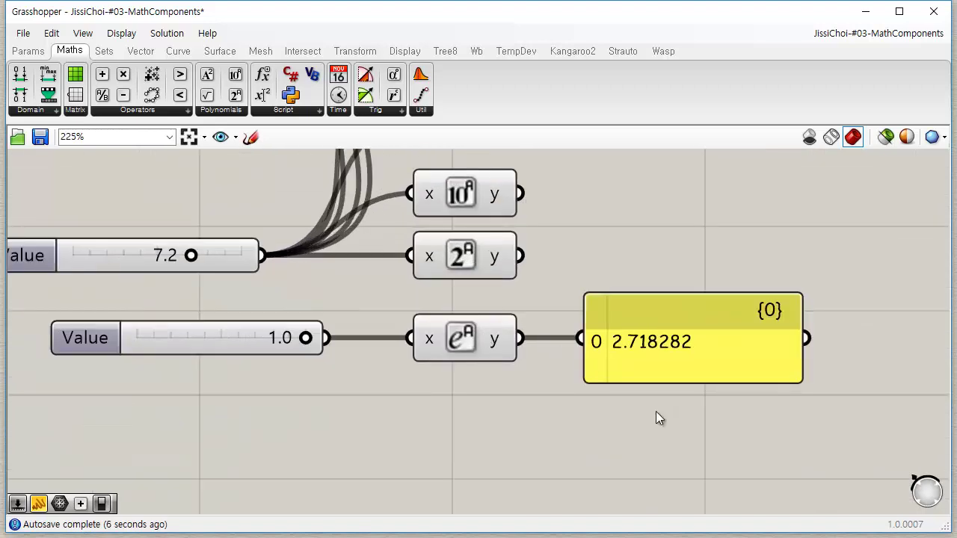
pyautogui.moveTo(590, 366); pyautogui.dragTo(568, 366)
pyautogui.moveTo(218, 340); pyautogui.dragTo(263, 339)
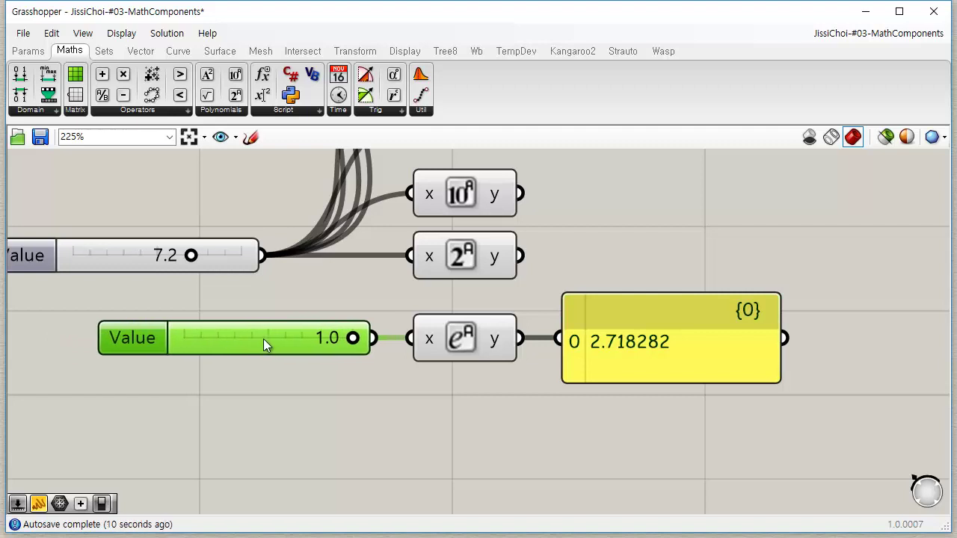
pyautogui.click(396, 403)
# - Replace the Power of E input with the original slider and set that slider to 4.8
pyautogui.moveTo(263, 257); pyautogui.dragTo(411, 338)
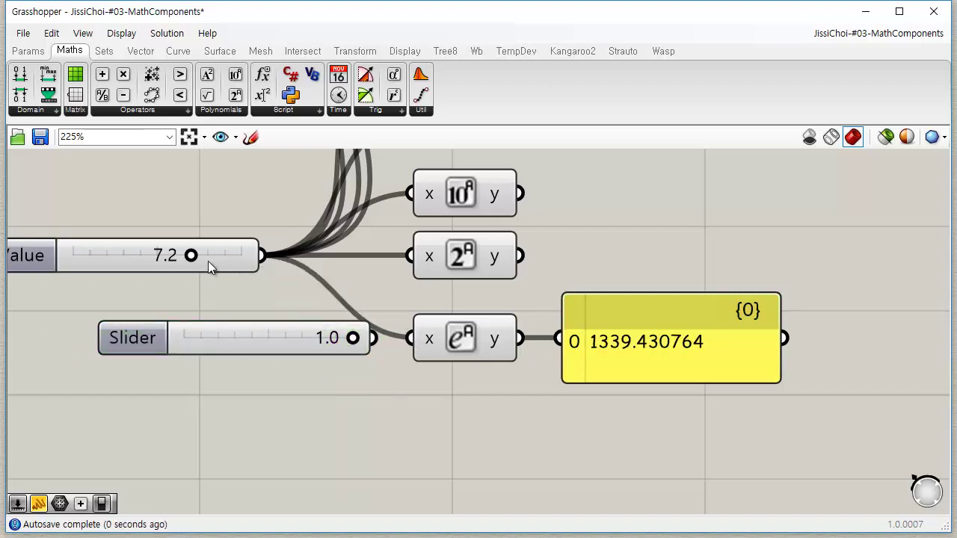
pyautogui.moveTo(191, 256); pyautogui.dragTo(123, 256)
# - Reconnect the second slider to the Power of E input and set it to 0.0
pyautogui.moveTo(371, 338); pyautogui.dragTo(410, 338)
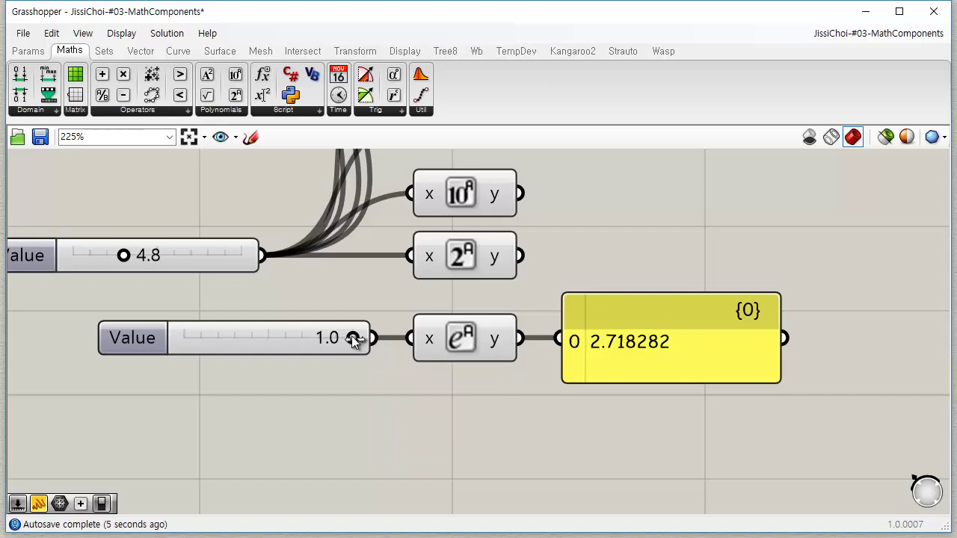
pyautogui.moveTo(355, 338); pyautogui.dragTo(155, 383)
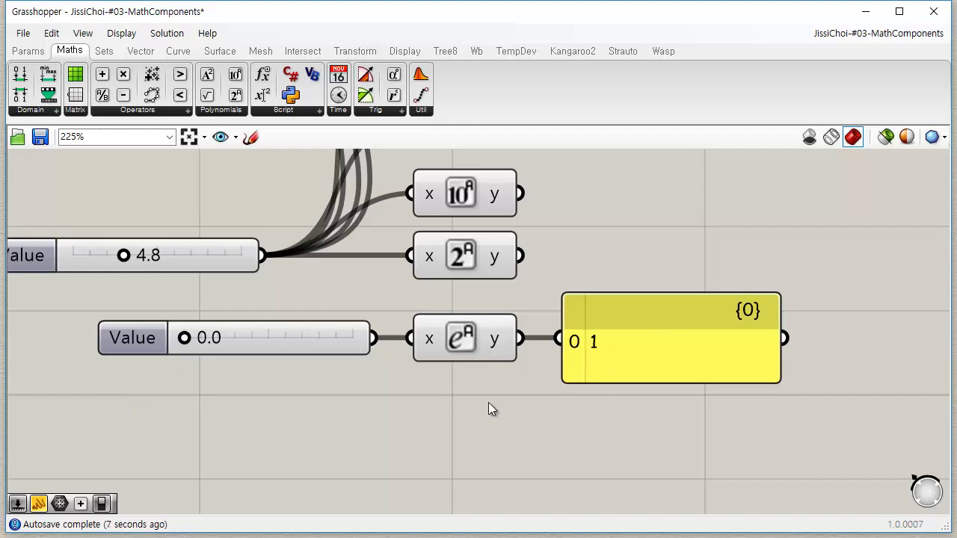
pyautogui.scroll(-5, 641, 261)
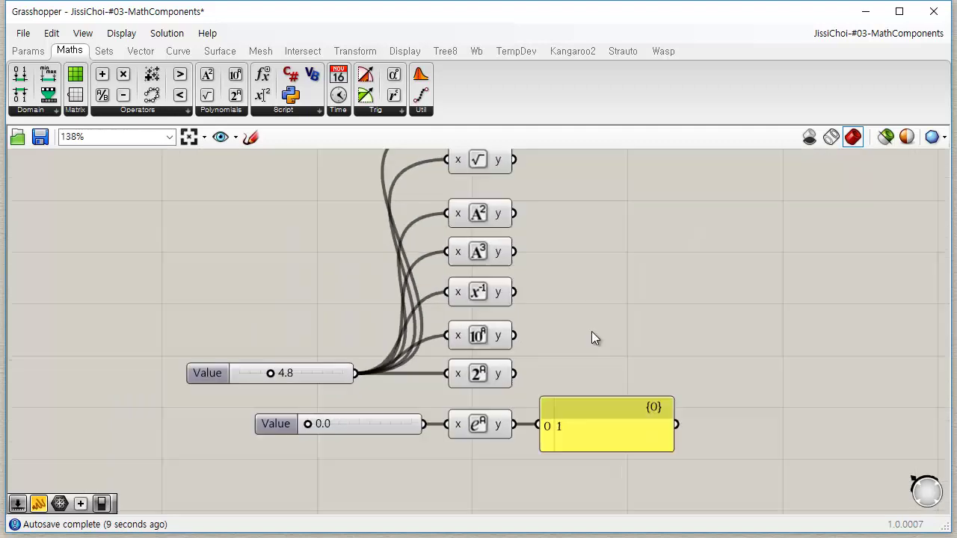
pyautogui.click(240, 111)
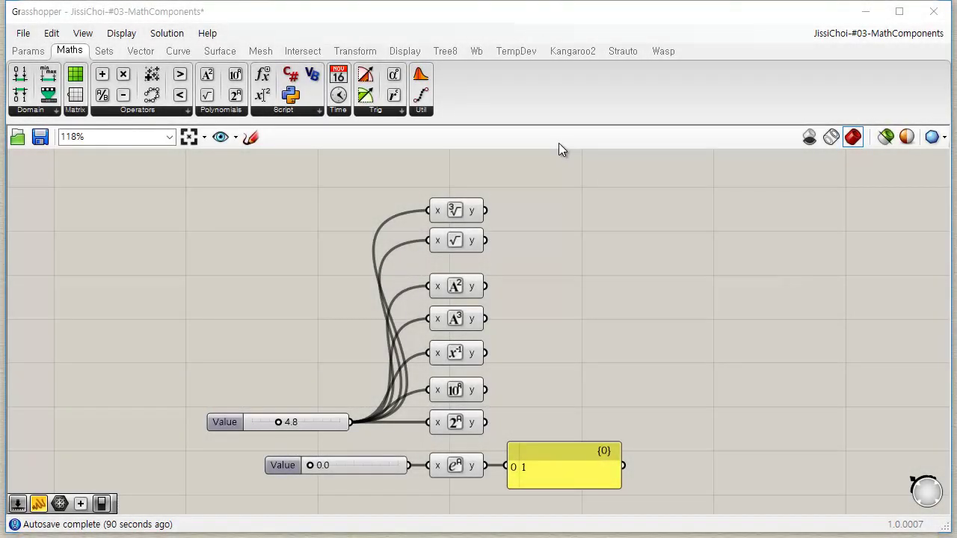
# - Place an Evaluate and an Expression component in the empty canvas area, with Evaluate to the right of Expression
pyautogui.moveTo(845, 320); pyautogui.dragTo(650, 307, button='right')
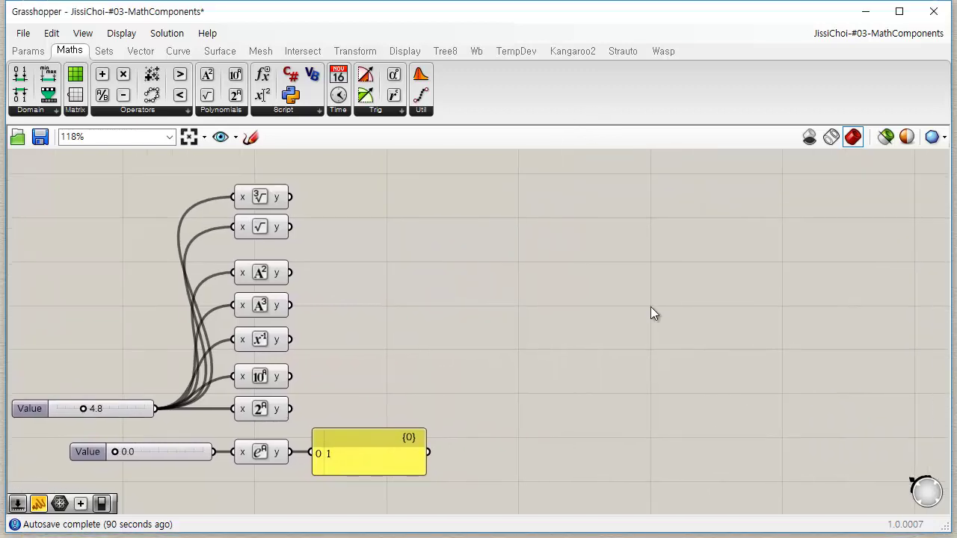
pyautogui.click(316, 110)
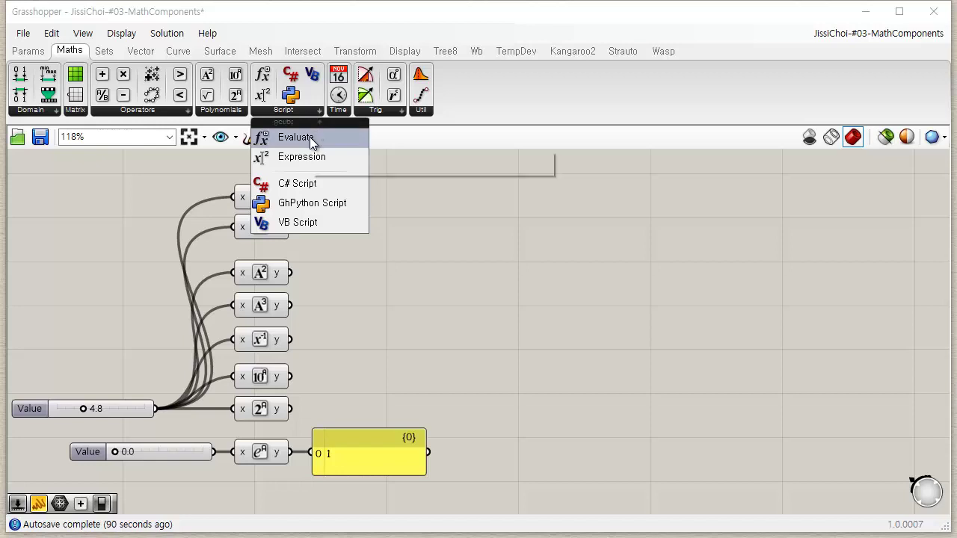
pyautogui.click(312, 141)
pyautogui.click(590, 251)
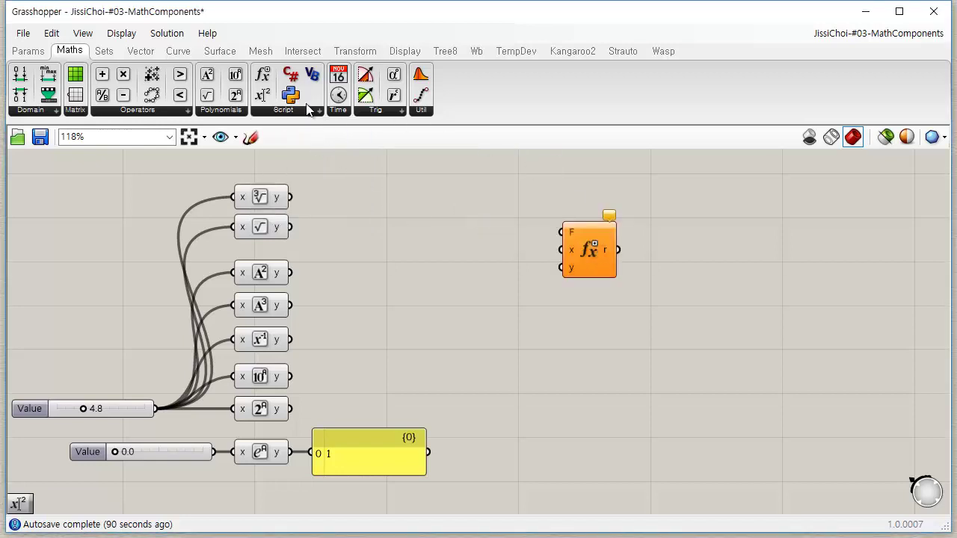
pyautogui.click(320, 110)
pyautogui.click(329, 166)
pyautogui.click(533, 320)
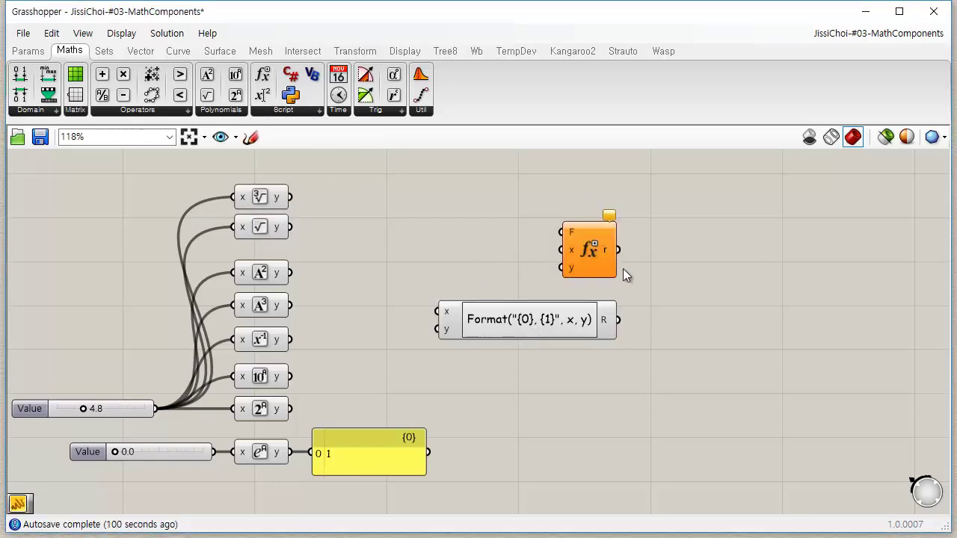
pyautogui.moveTo(596, 253); pyautogui.dragTo(710, 332)
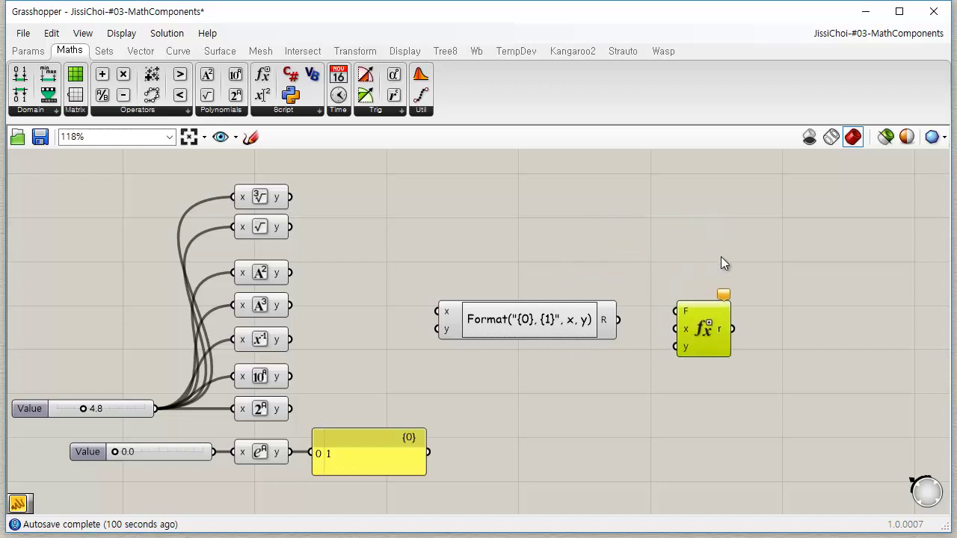
pyautogui.moveTo(720, 256); pyautogui.dragTo(632, 194, button='right')
pyautogui.scroll(3, 632, 194)
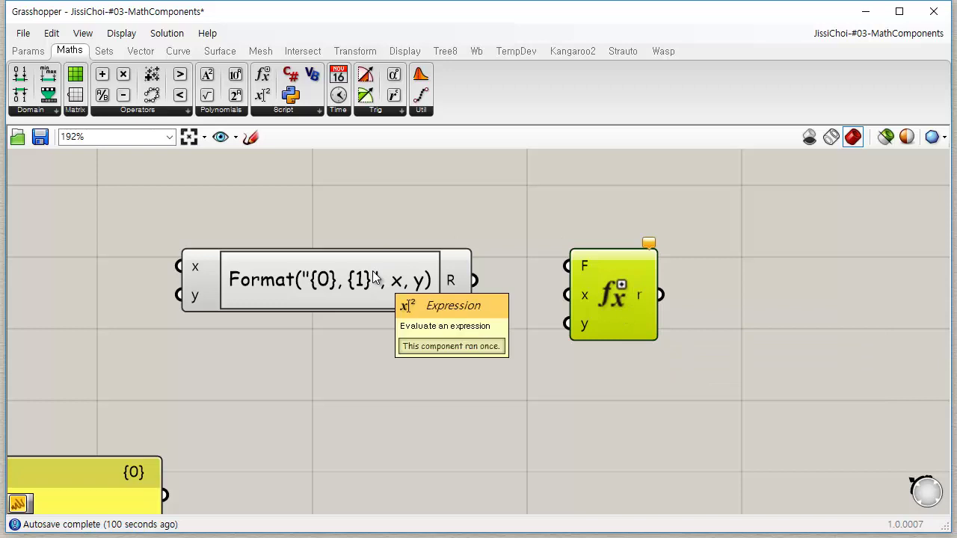
pyautogui.click(662, 310)
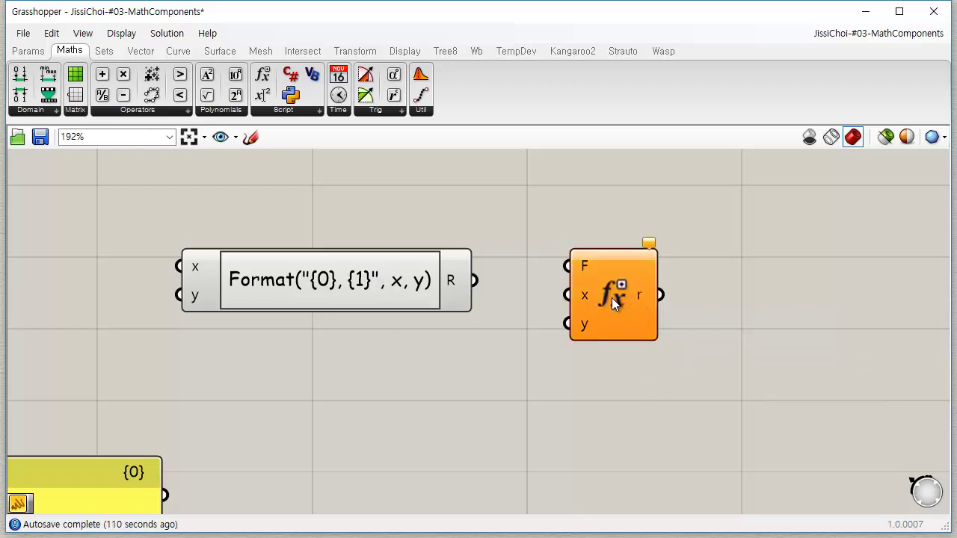
pyautogui.doubleClick(613, 299)
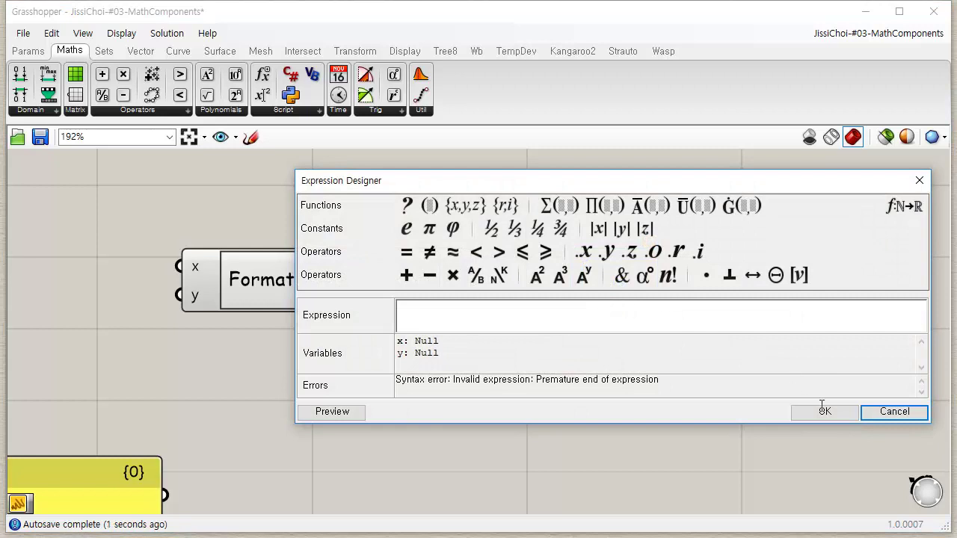
pyautogui.click(912, 412)
pyautogui.moveTo(585, 269)
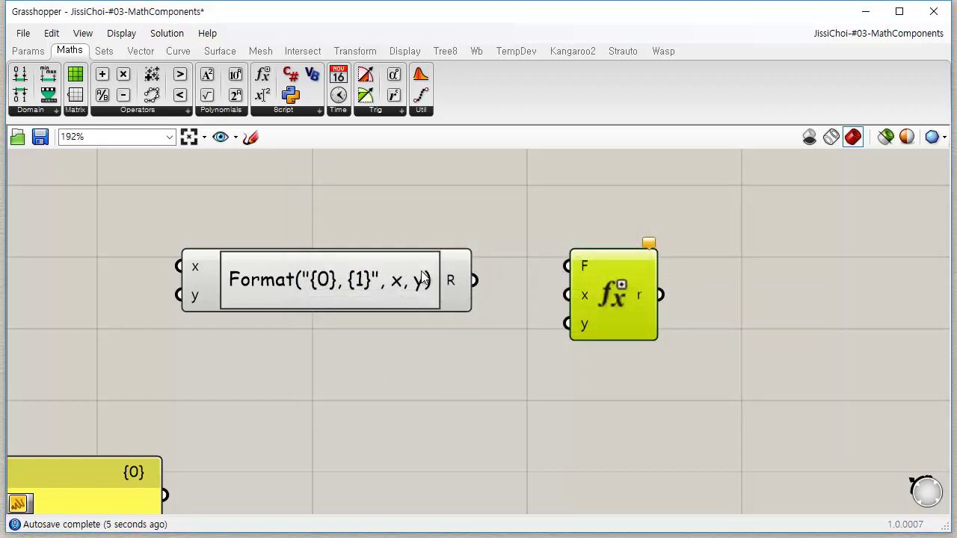
pyautogui.rightClick(582, 268)
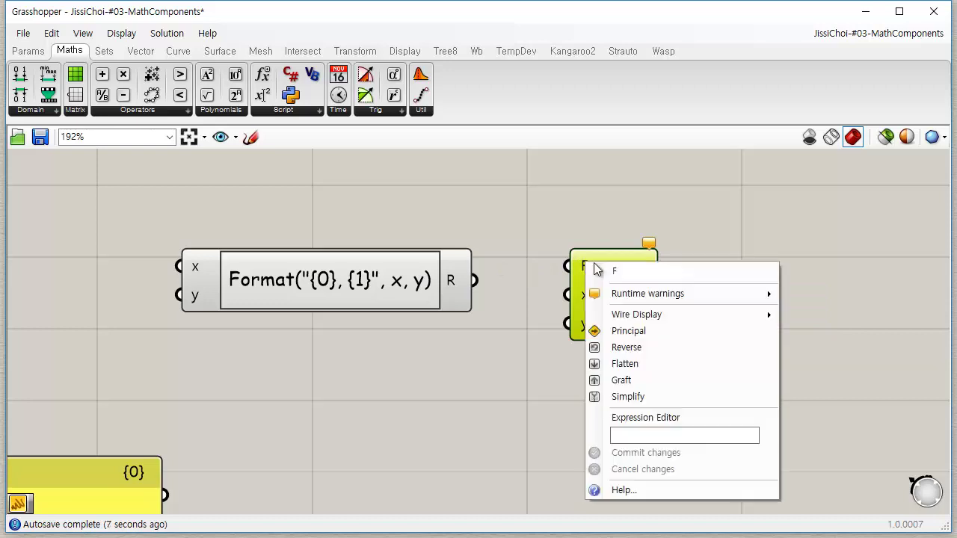
pyautogui.click(657, 416)
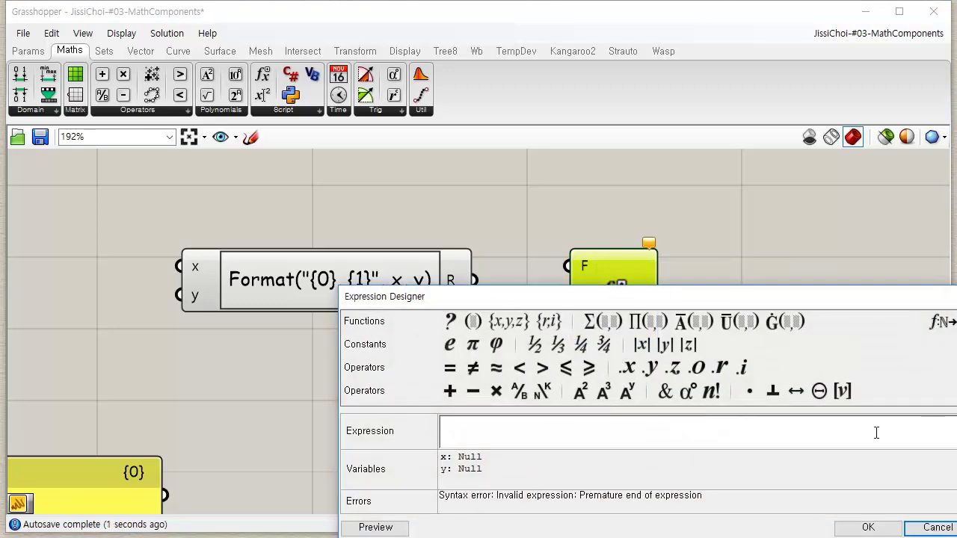
pyautogui.click(931, 528)
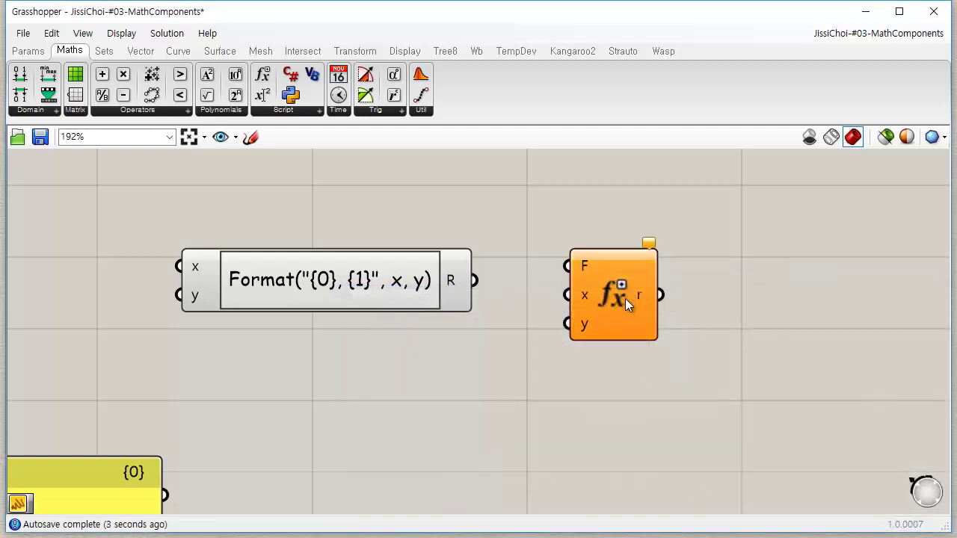
# - Open the Evaluate component's Expression Designer and enter x² as the first term of the expression
pyautogui.doubleClick(619, 296)
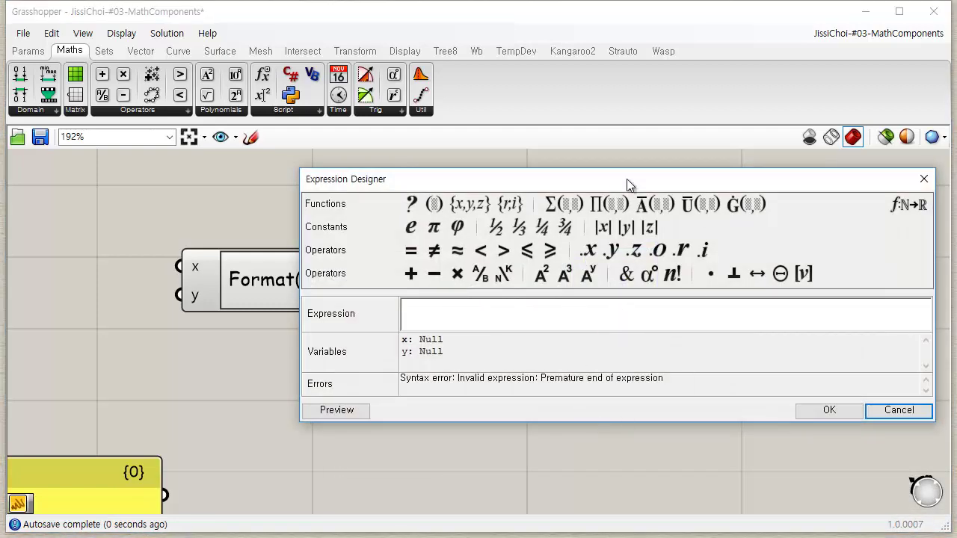
pyautogui.moveTo(627, 180); pyautogui.dragTo(441, 166)
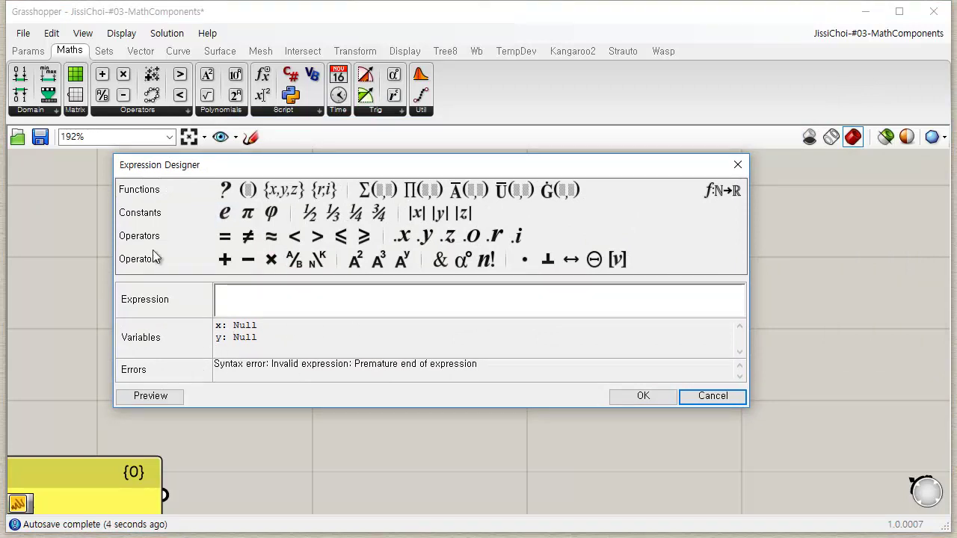
pyautogui.click(367, 295)
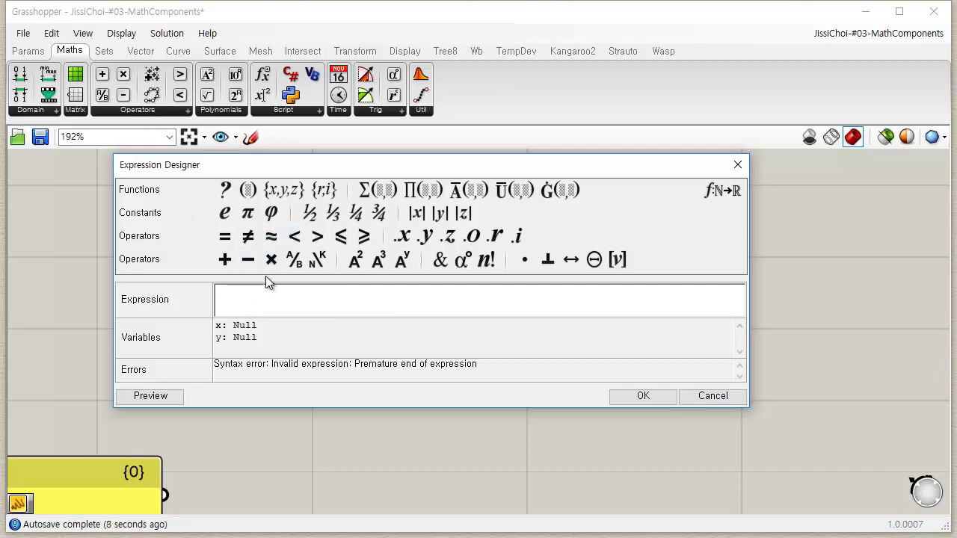
pyautogui.click(404, 247)
pyautogui.moveTo(242, 302); pyautogui.dragTo(205, 305)
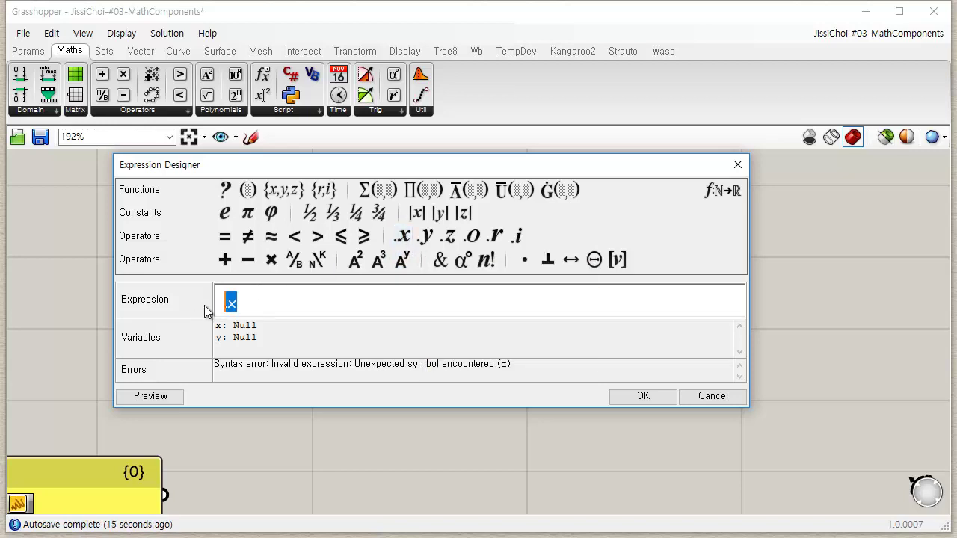
pyautogui.press('BackSpace')
pyautogui.write('x')
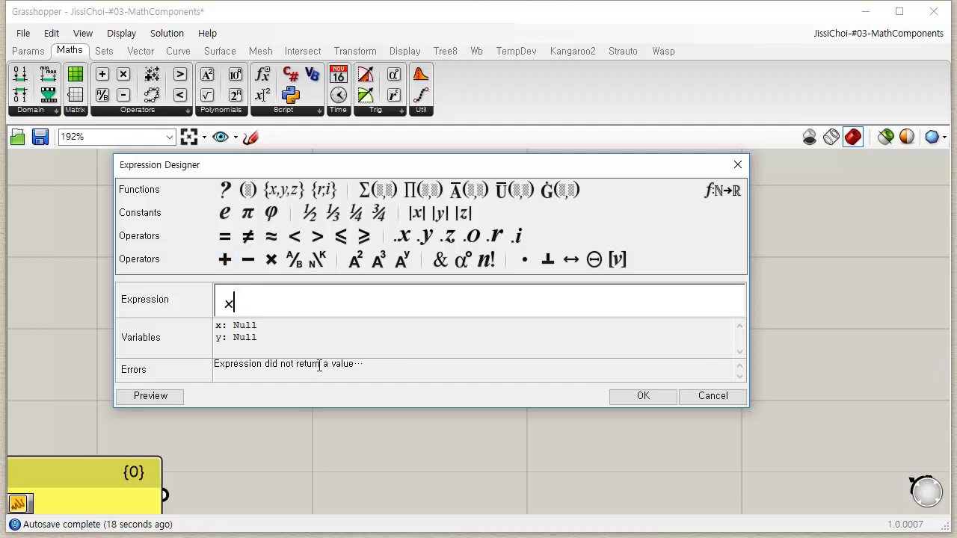
pyautogui.click(355, 259)
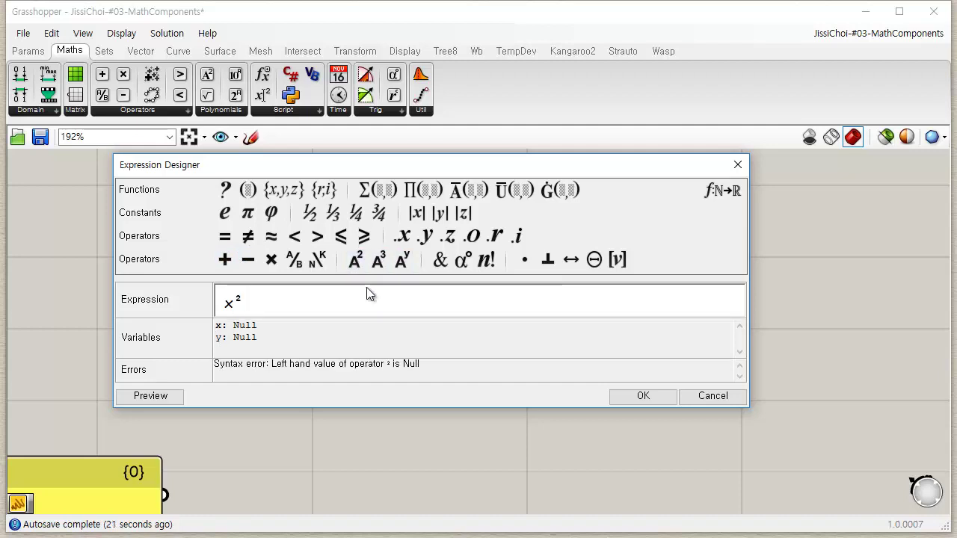
# - Extend the expression with +y³-e, using the cube operator and the constant e
pyautogui.click(223, 258)
pyautogui.write('y')
pyautogui.click(379, 260)
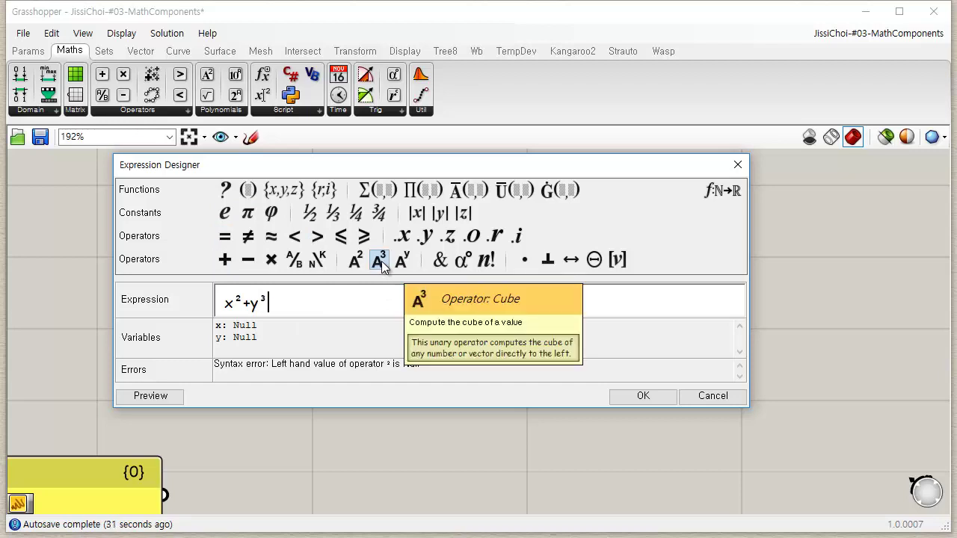
pyautogui.click(225, 213)
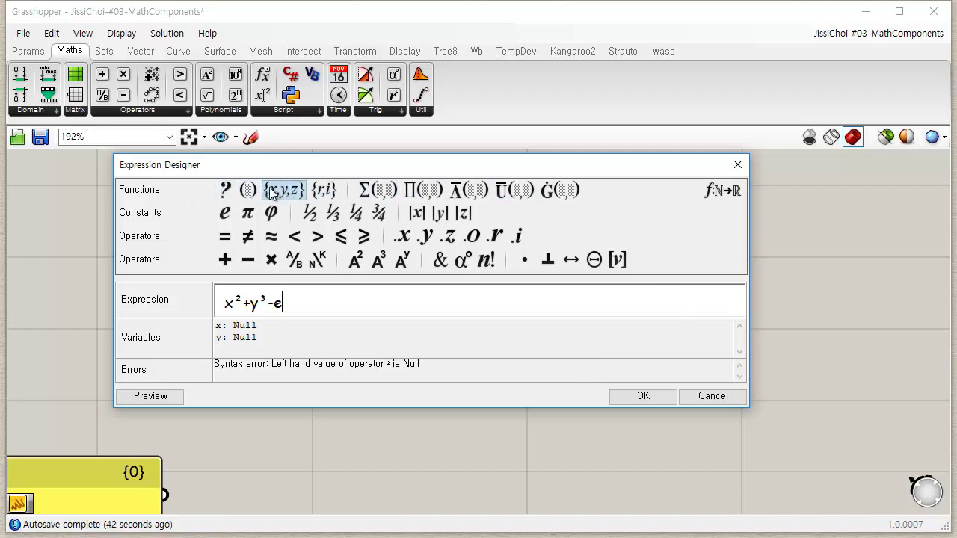
# - Examine the expression function list with wider Name and Signature columns, and delete the inserted If(condition, true, false) text from the expression
pyautogui.moveTo(228, 192)
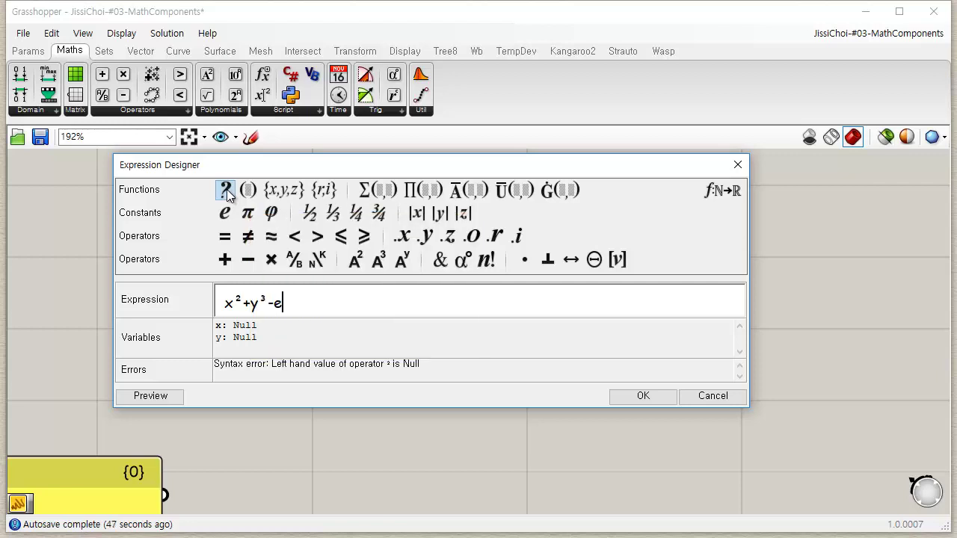
pyautogui.click(228, 192)
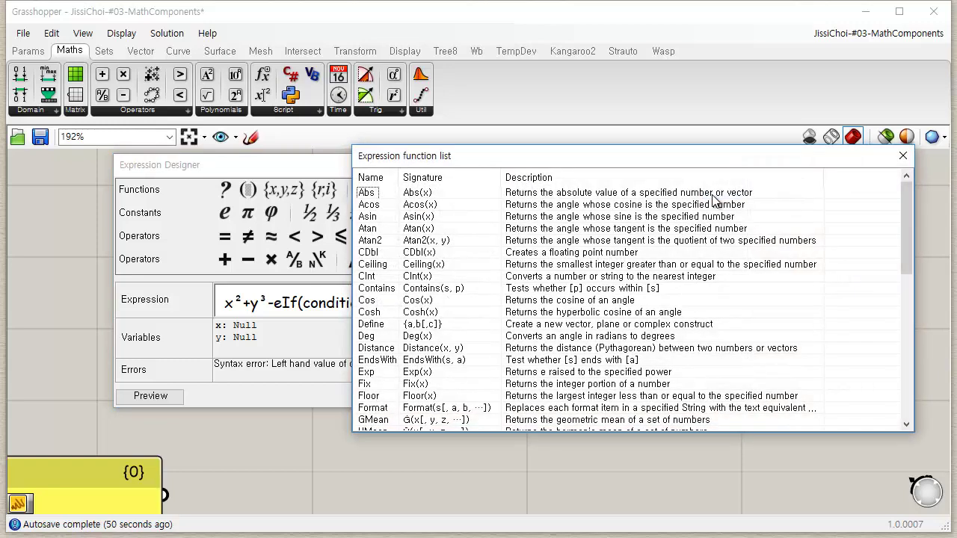
pyautogui.moveTo(912, 258); pyautogui.dragTo(917, 216)
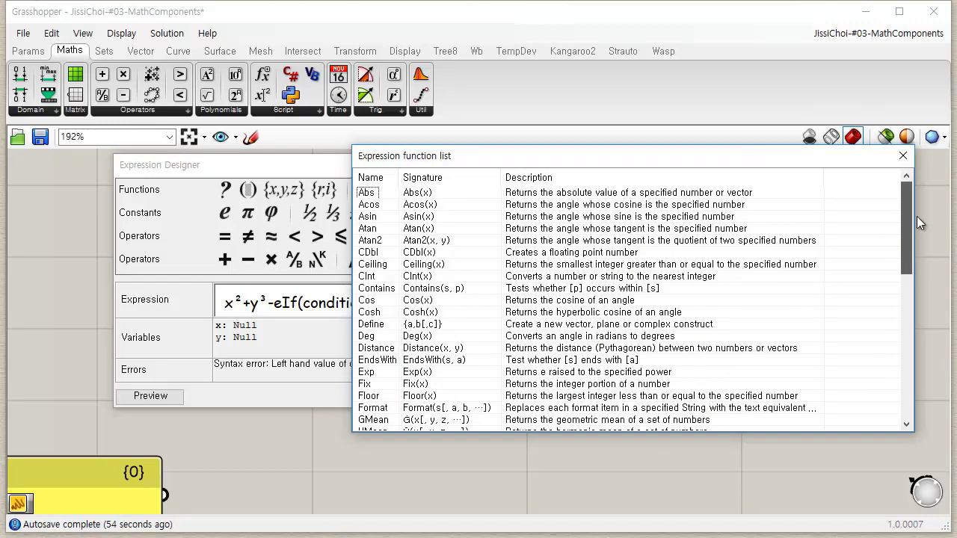
pyautogui.moveTo(399, 177); pyautogui.dragTo(449, 177)
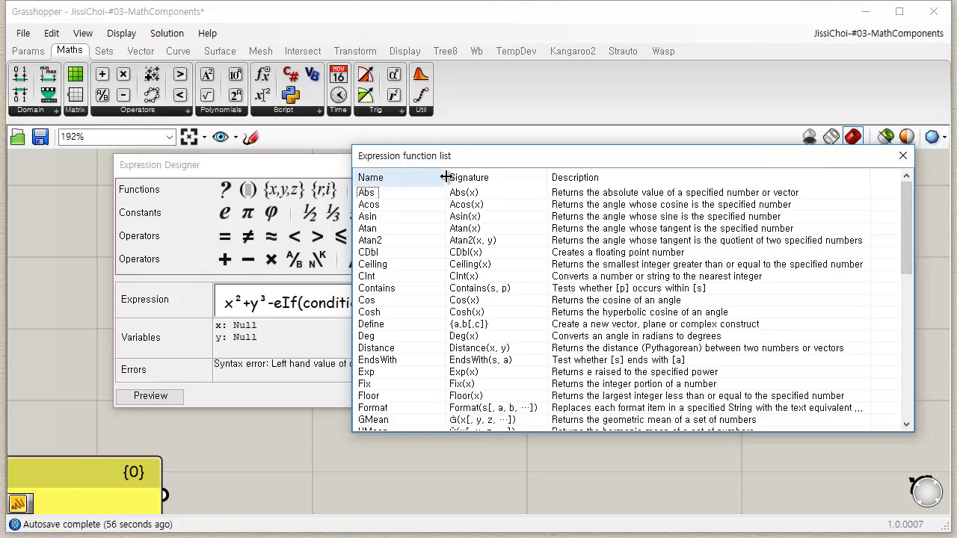
pyautogui.moveTo(548, 177)
pyautogui.mouseDown()
pyautogui.moveTo(613, 180)
pyautogui.moveTo(581, 180)
pyautogui.mouseUp()
pyautogui.moveTo(909, 234); pyautogui.dragTo(919, 196)
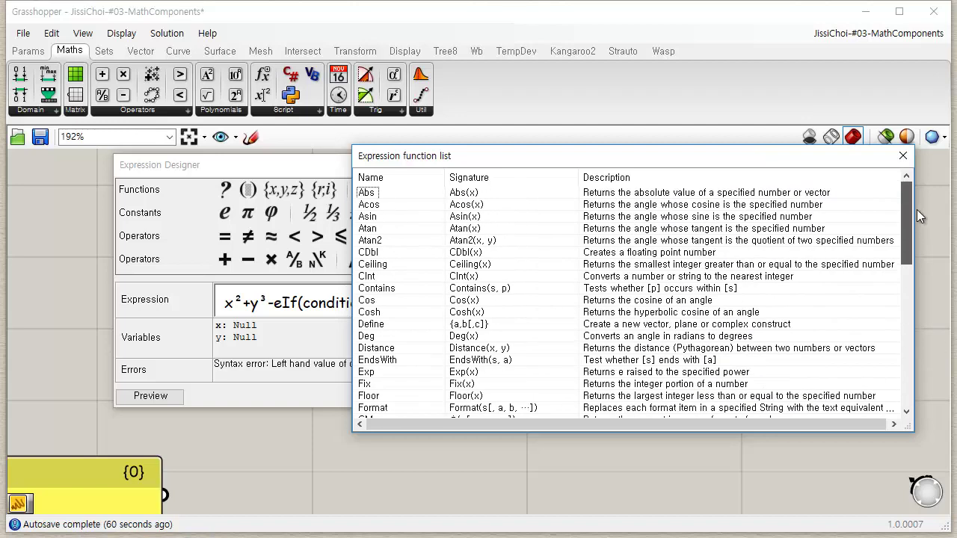
pyautogui.click(903, 156)
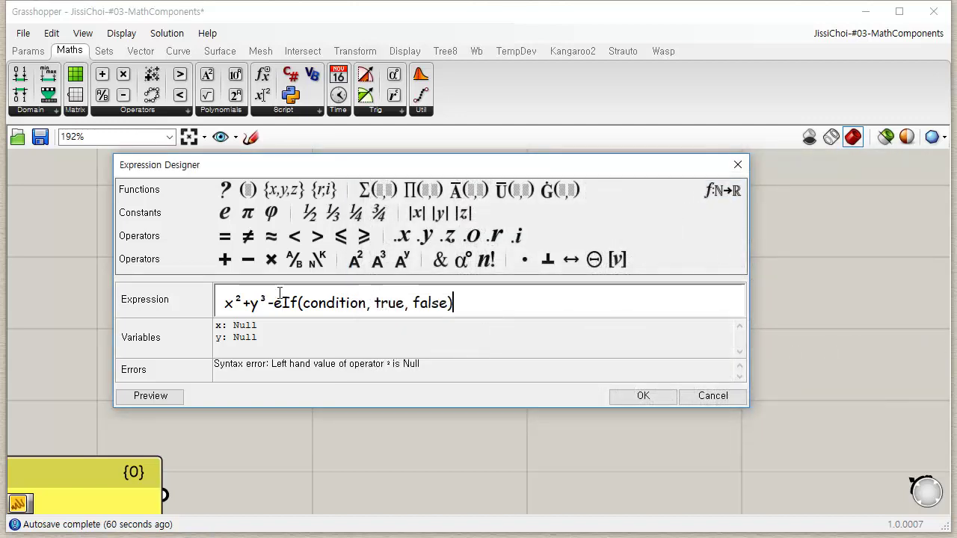
pyautogui.moveTo(282, 303); pyautogui.dragTo(483, 310)
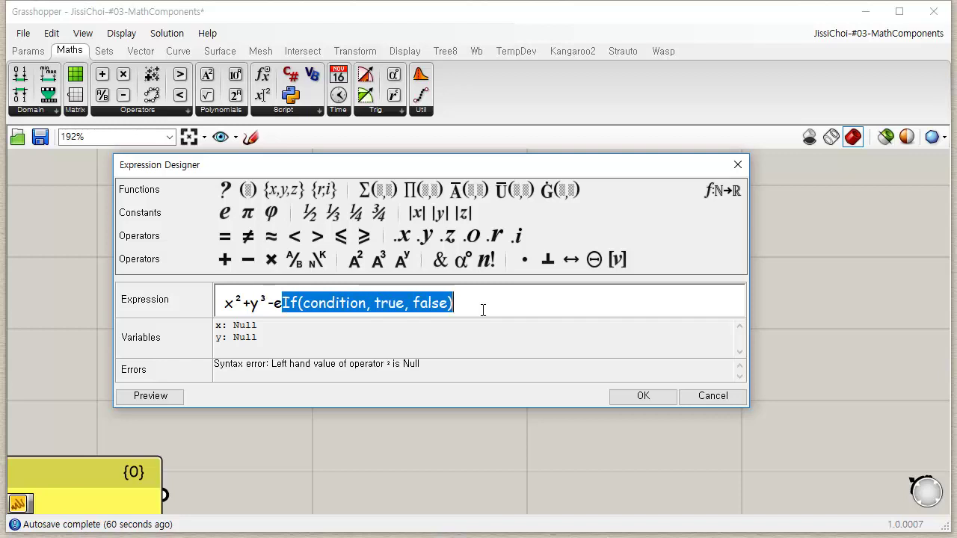
pyautogui.press('BackSpace')
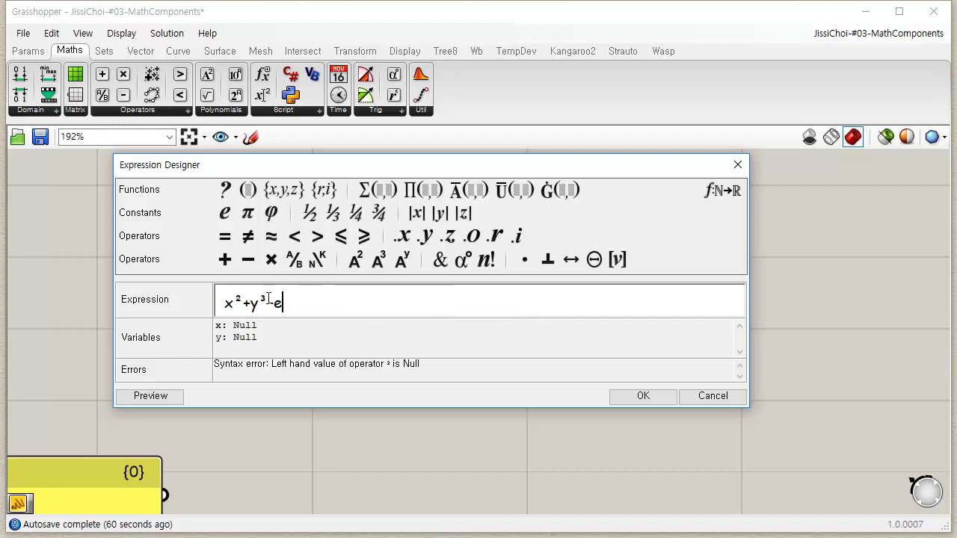
# - Accept x²+y³-e as the Evaluate component's expression
pyautogui.moveTo(305, 301); pyautogui.dragTo(214, 309)
pyautogui.click(325, 308)
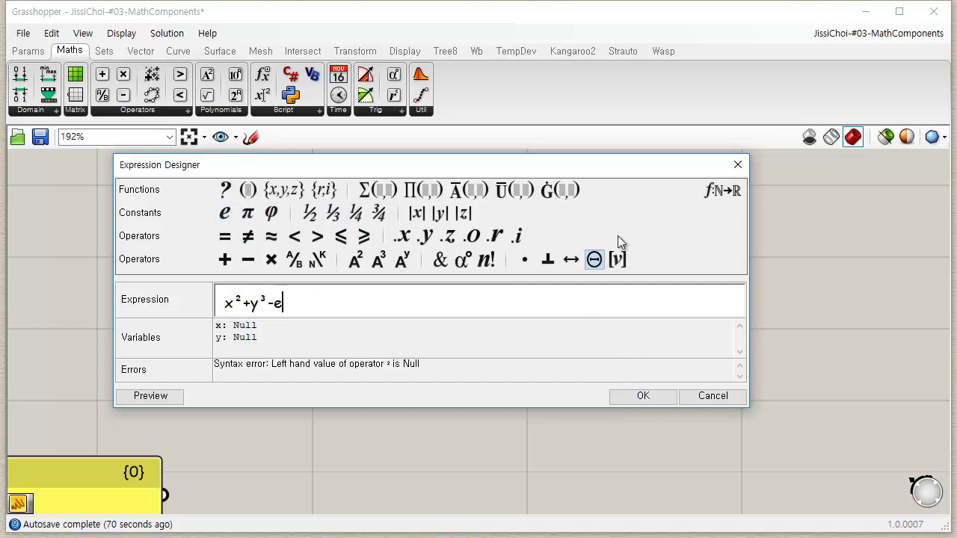
pyautogui.click(643, 396)
pyautogui.click(693, 443)
# - Read the Evaluate component's error message and move the component to the lower right of the Expression component
pyautogui.click(620, 314)
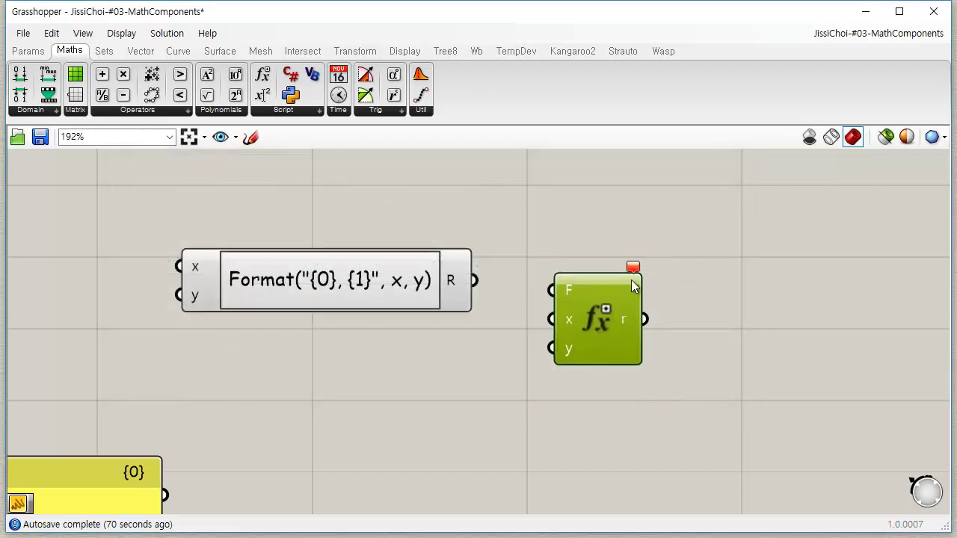
pyautogui.moveTo(636, 274)
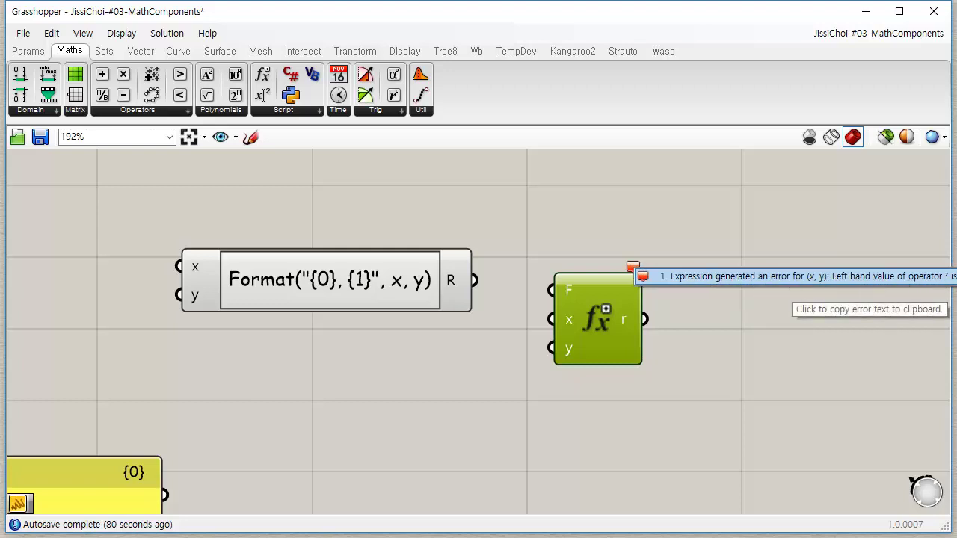
pyautogui.click(689, 352)
pyautogui.moveTo(619, 349); pyautogui.dragTo(575, 389)
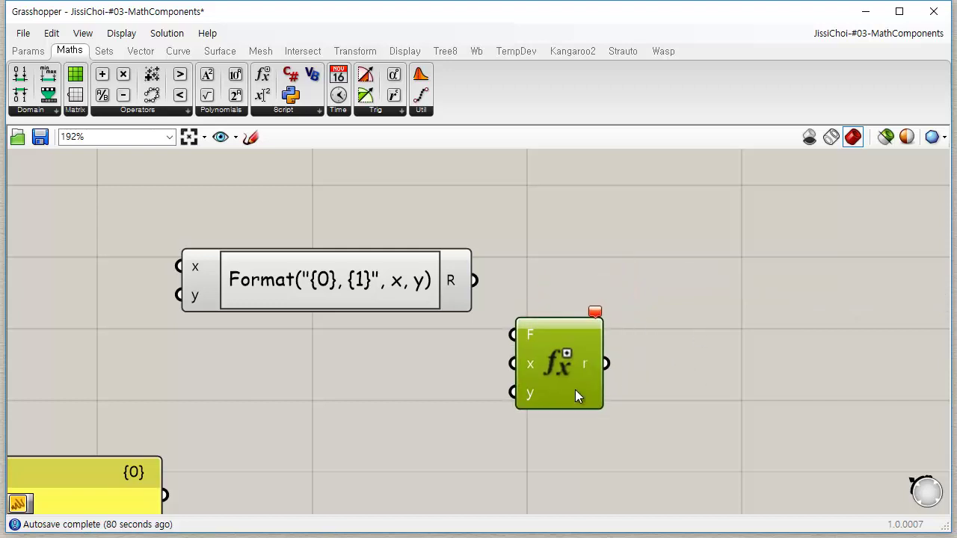
# - Add a number slider beside the Evaluate component and connect it to the component's x input
pyautogui.click(28, 50)
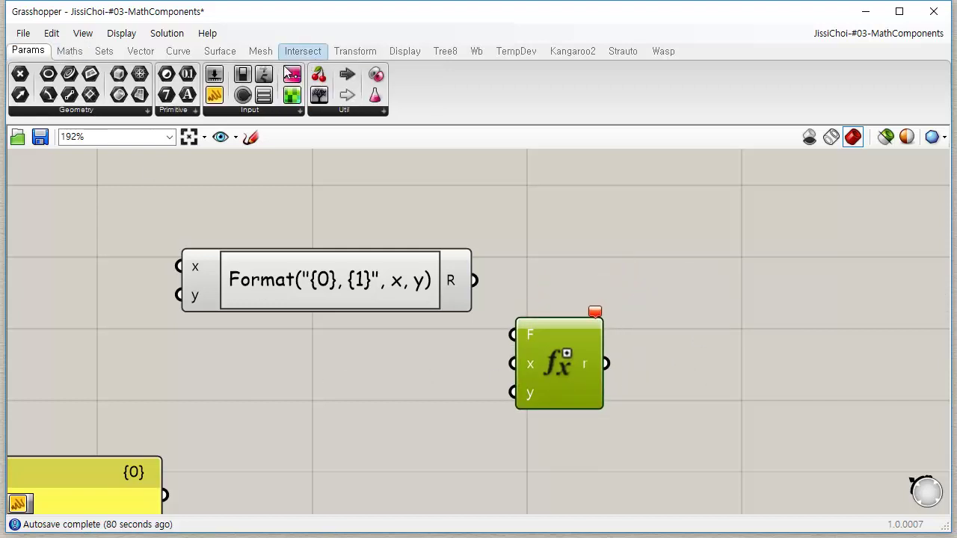
pyautogui.moveTo(214, 75); pyautogui.dragTo(291, 357)
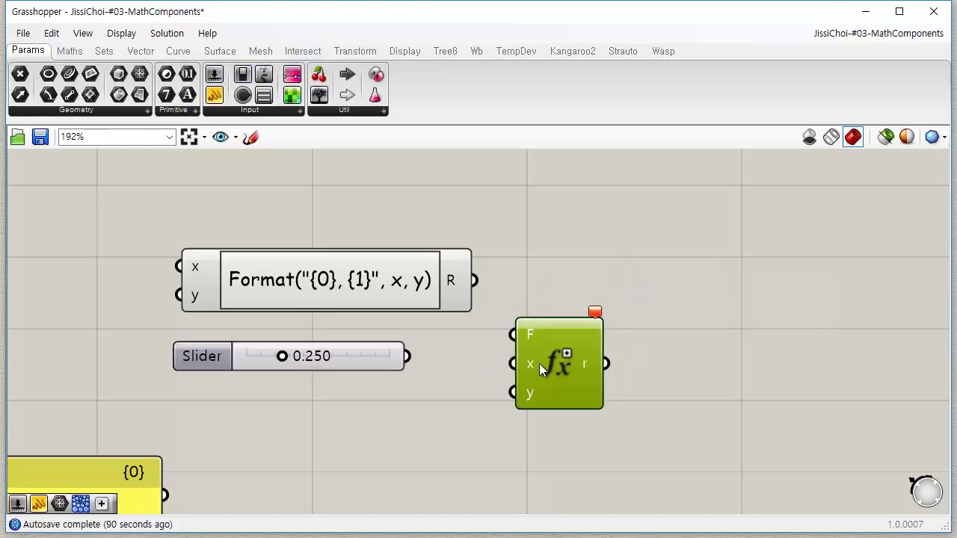
pyautogui.moveTo(456, 360); pyautogui.dragTo(564, 355)
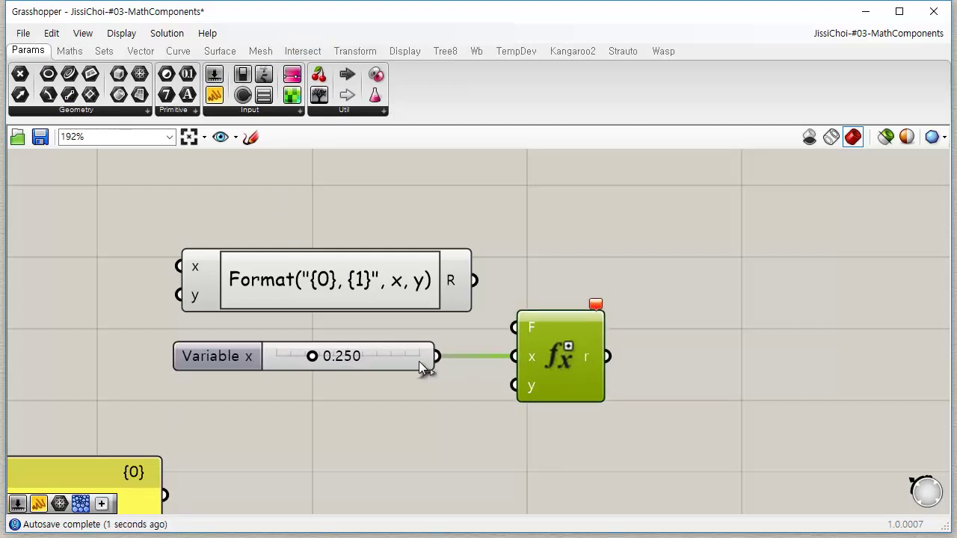
# - Duplicate the Variable x slider just below itself and connect the copy to the Evaluate component's y input
pyautogui.click(397, 362)
pyautogui.keyDown('alt'); pyautogui.moveTo(396, 362); pyautogui.dragTo(389, 389); pyautogui.keyUp('alt')
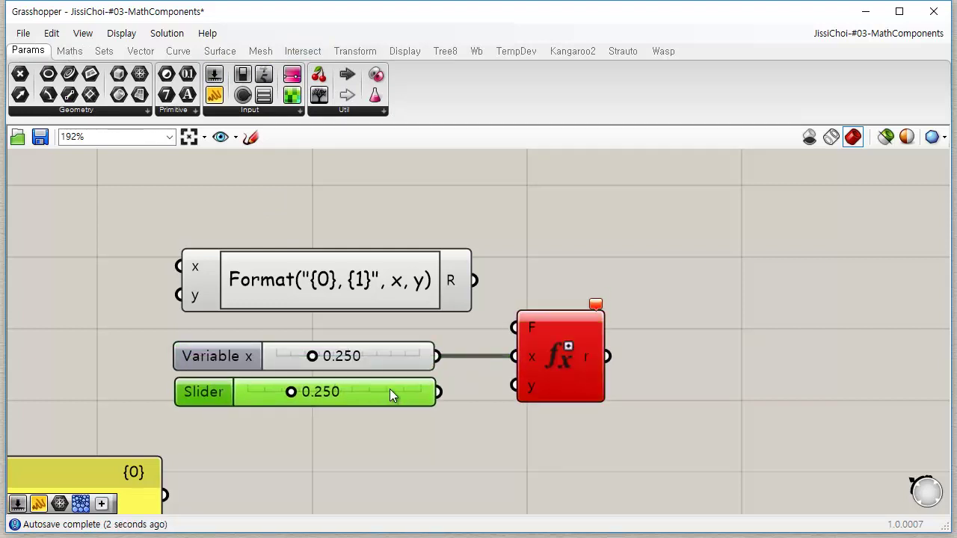
pyautogui.moveTo(509, 389); pyautogui.dragTo(438, 393)
pyautogui.click(503, 404)
pyautogui.moveTo(417, 426); pyautogui.dragTo(338, 366, button='right')
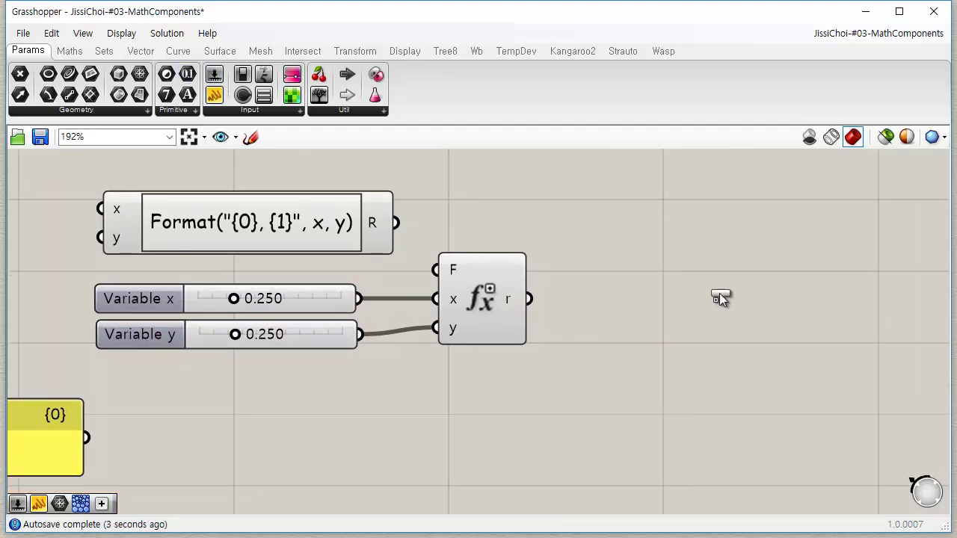
# - Add a panel beside the Evaluate component, connect it to the r output and enlarge it to show the result
pyautogui.moveTo(720, 293); pyautogui.dragTo(721, 286)
pyautogui.moveTo(605, 267); pyautogui.dragTo(606, 271)
pyautogui.moveTo(740, 303); pyautogui.dragTo(702, 319)
pyautogui.moveTo(801, 373); pyautogui.dragTo(853, 298)
pyautogui.moveTo(697, 284); pyautogui.dragTo(704, 320)
# - Review the Evaluate component's expression x²+y³-e in the Expression Designer and accept it
pyautogui.doubleClick(475, 301)
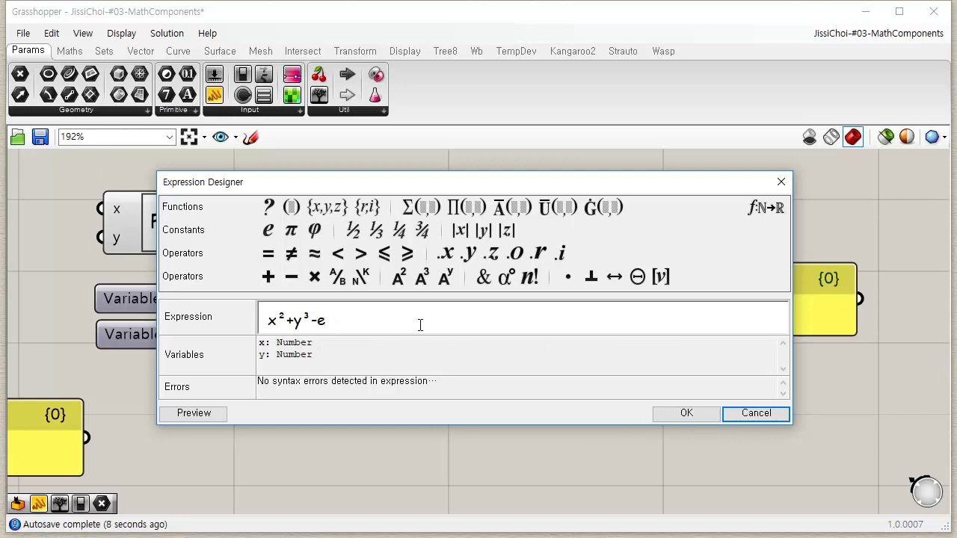
pyautogui.moveTo(420, 325); pyautogui.dragTo(224, 326)
pyautogui.click(465, 320)
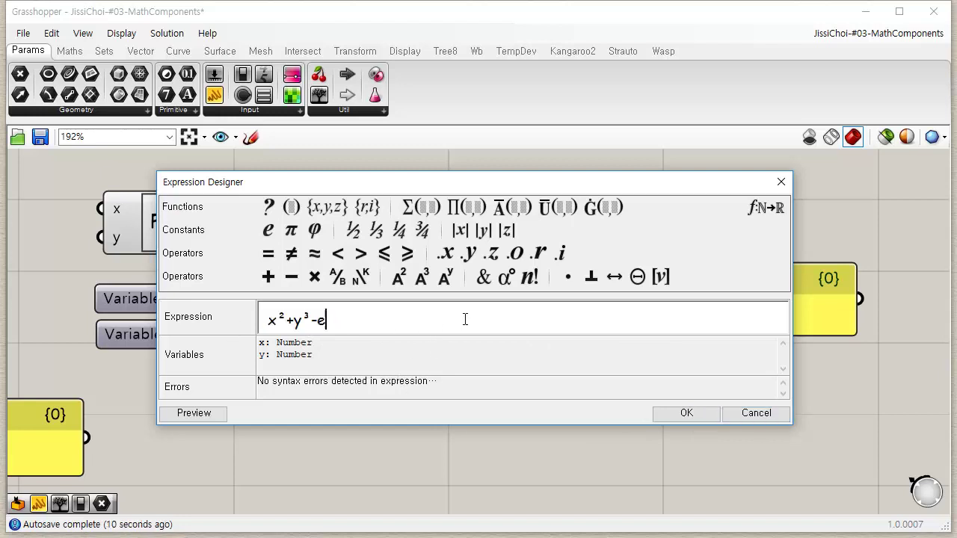
pyautogui.click(688, 416)
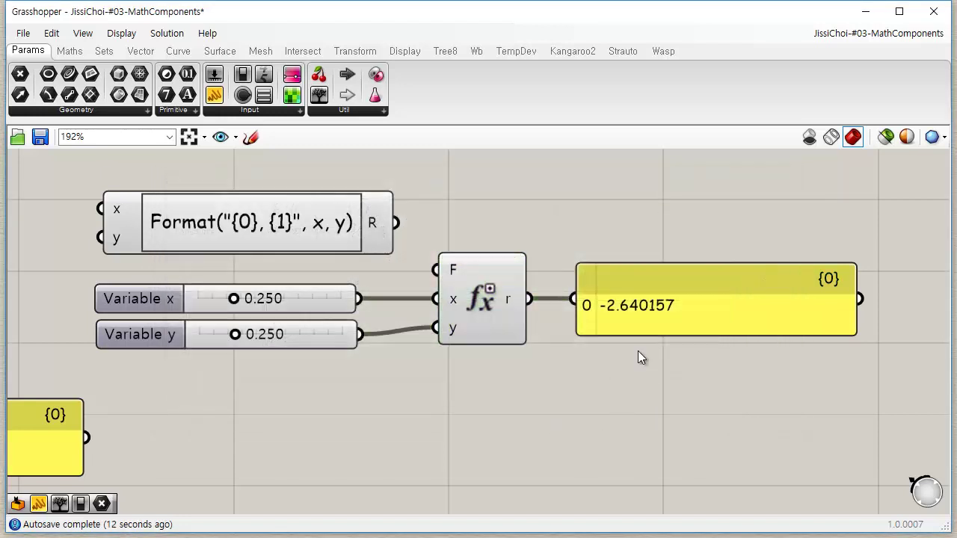
# - Test the Evaluate result by varying both sliders, ending with Variable x at 0.307 and Variable y at 0.313
pyautogui.click(652, 322)
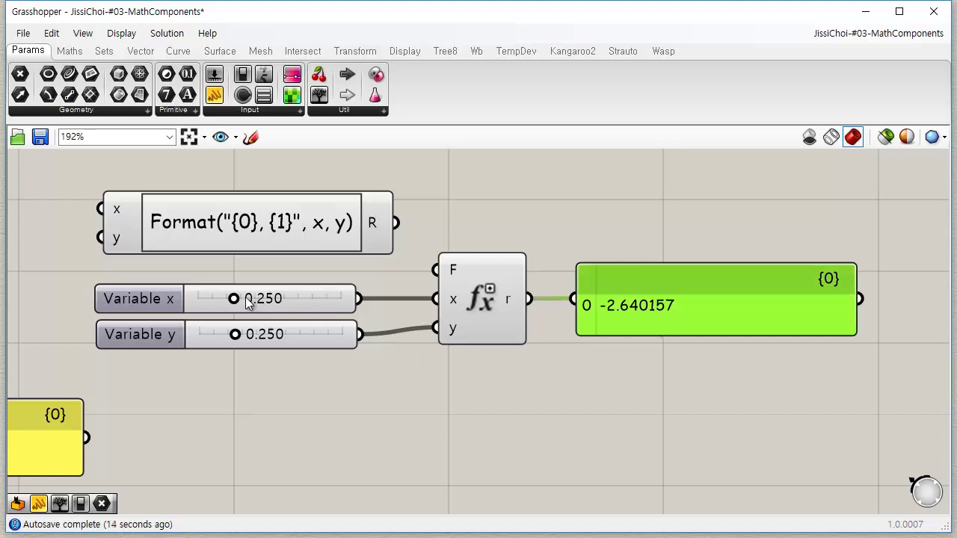
pyautogui.moveTo(244, 299); pyautogui.dragTo(319, 298)
pyautogui.moveTo(235, 334)
pyautogui.mouseDown()
pyautogui.moveTo(250, 335)
pyautogui.moveTo(250, 349)
pyautogui.moveTo(244, 340)
pyautogui.mouseUp()
pyautogui.moveTo(322, 298); pyautogui.dragTo(242, 298)
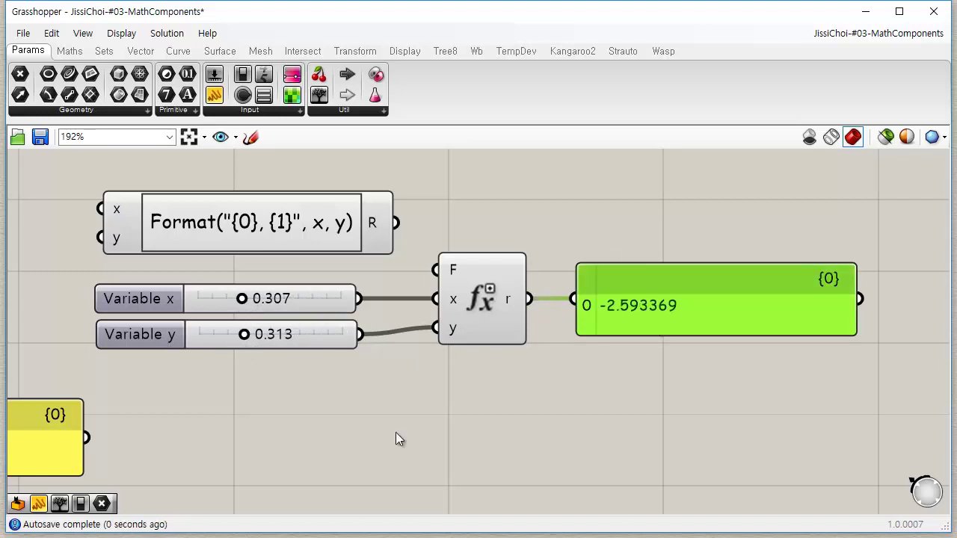
pyautogui.click(466, 422)
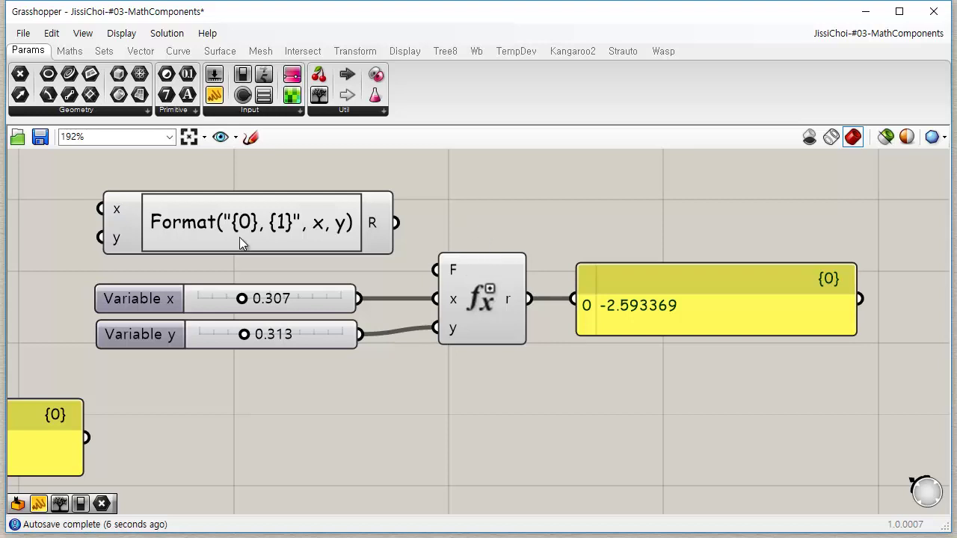
# - Examine the Expression component's default Format expression in the Expression Designer and close it without changes
pyautogui.moveTo(237, 234); pyautogui.dragTo(216, 238)
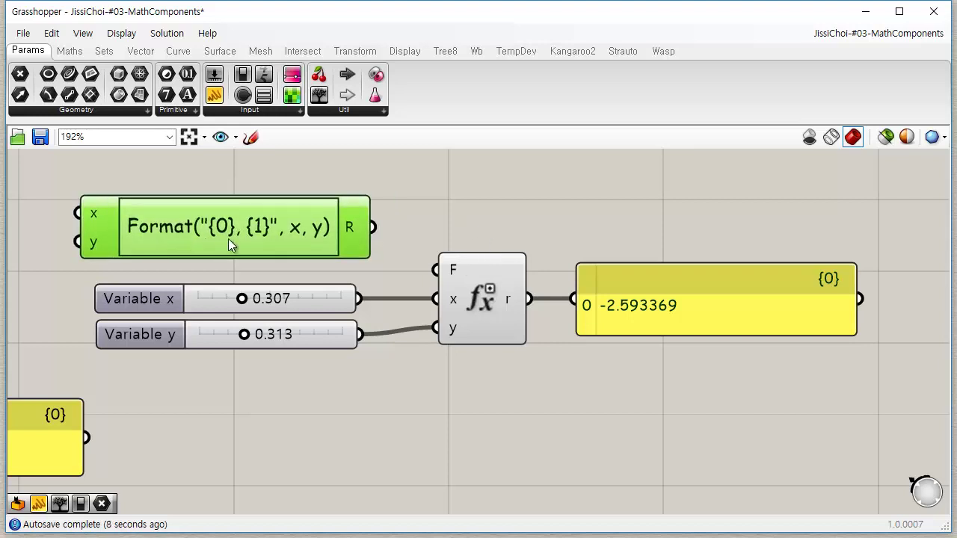
pyautogui.rightClick(206, 231)
pyautogui.click(181, 228)
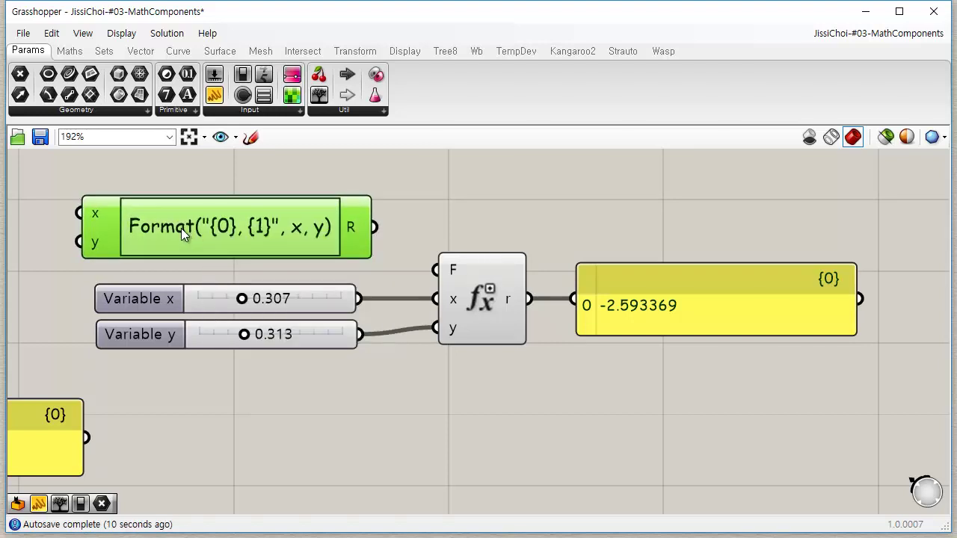
pyautogui.doubleClick(207, 227)
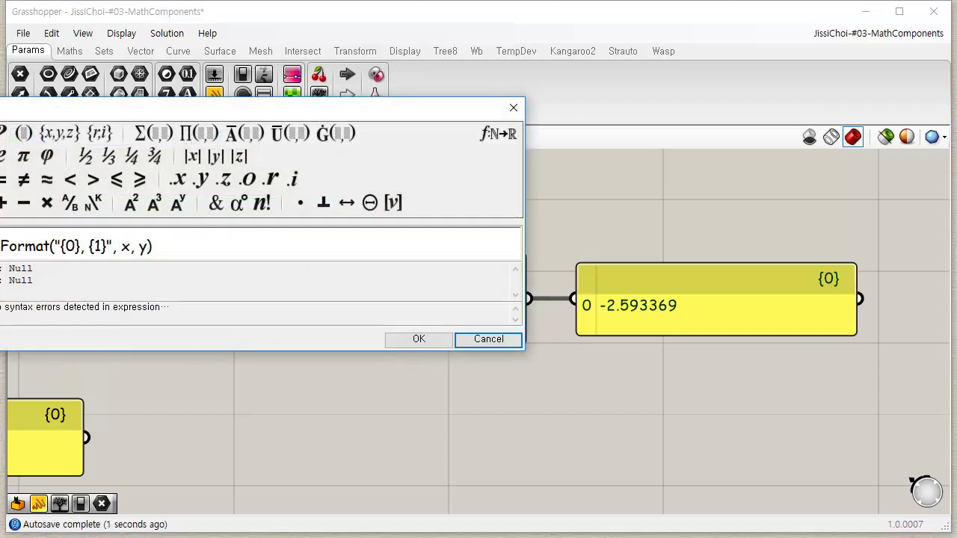
pyautogui.moveTo(189, 113); pyautogui.dragTo(375, 282)
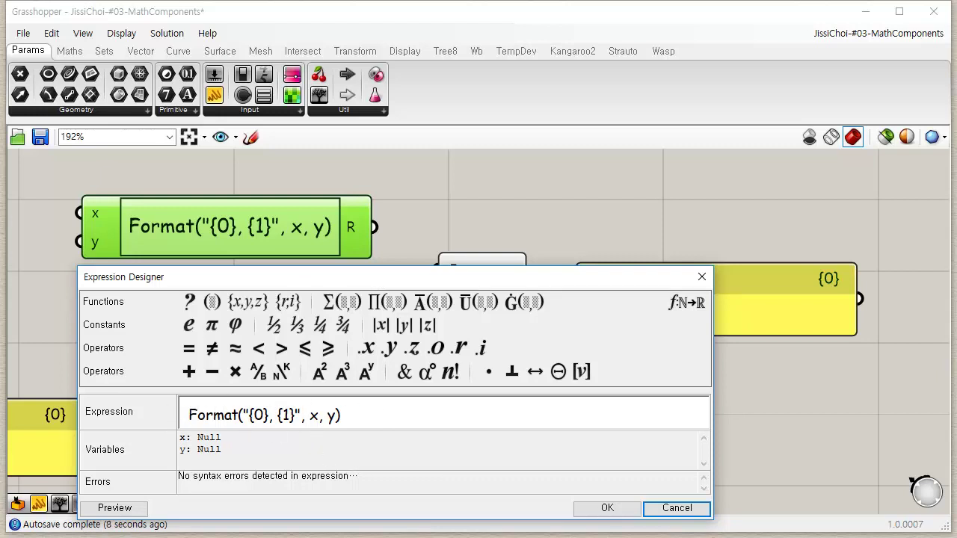
pyautogui.click(683, 509)
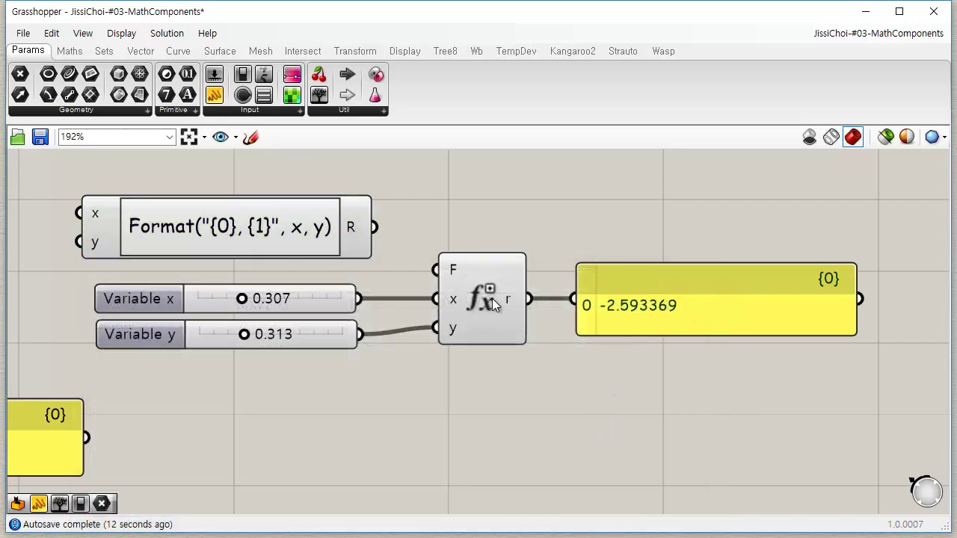
# - Move the Expression component below the Evaluate component and connect Variable x and Variable y to its x and y inputs
pyautogui.moveTo(234, 226); pyautogui.dragTo(432, 385)
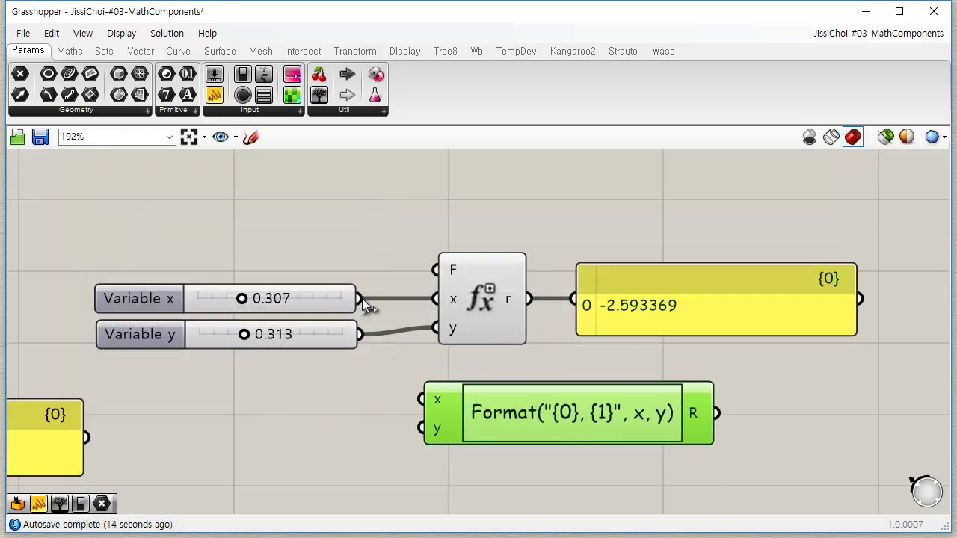
pyautogui.moveTo(360, 299); pyautogui.dragTo(421, 399)
pyautogui.moveTo(361, 335); pyautogui.dragTo(441, 432)
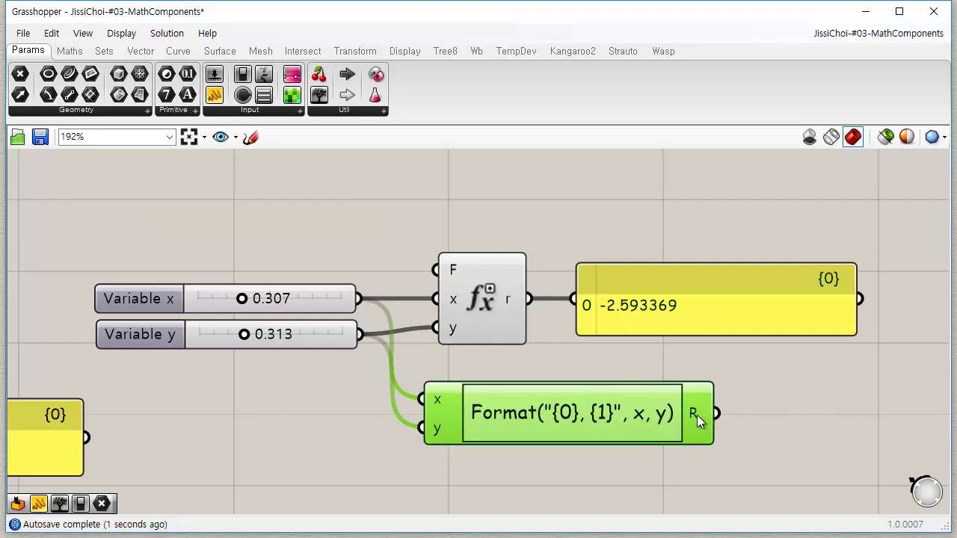
# - Feed the panel from the Expression component's R output instead, and set Variable x to 0.876 and Variable y to 0.287
pyautogui.moveTo(702, 414); pyautogui.dragTo(583, 301)
pyautogui.moveTo(700, 305); pyautogui.dragTo(721, 285)
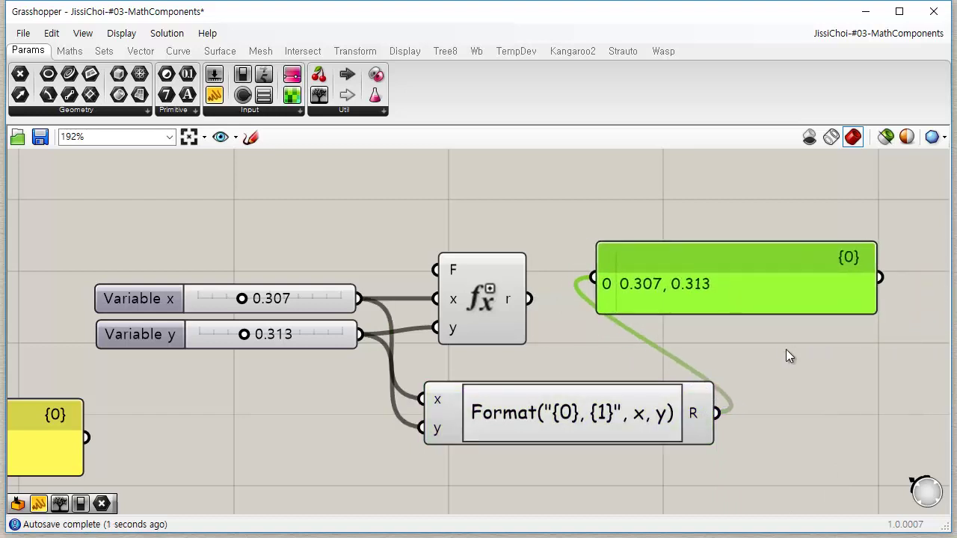
pyautogui.click(809, 394)
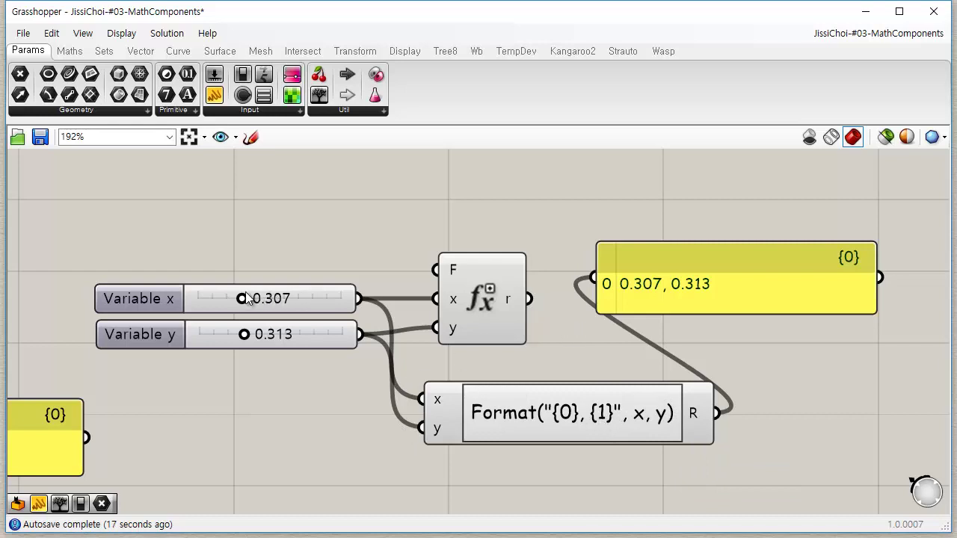
pyautogui.moveTo(241, 299); pyautogui.dragTo(325, 298)
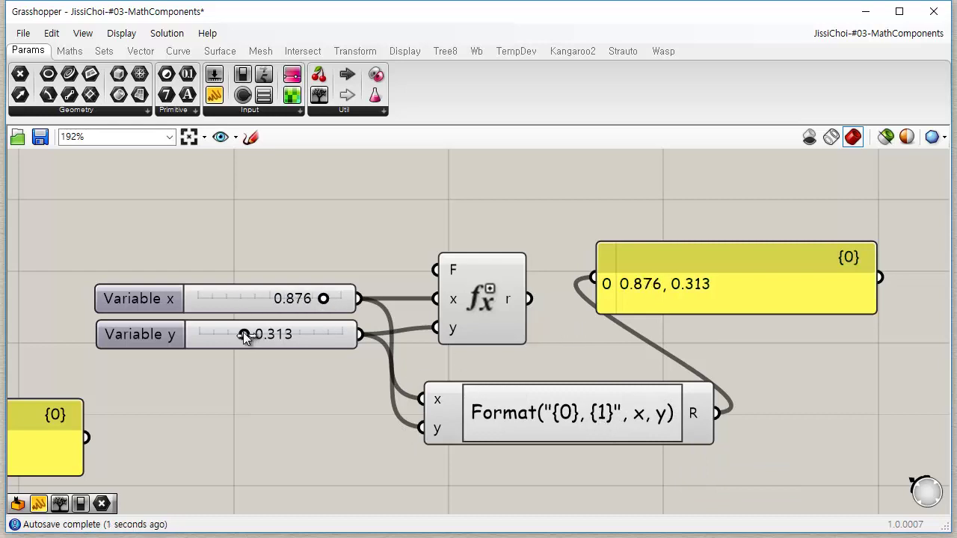
pyautogui.moveTo(245, 334)
pyautogui.mouseDown()
pyautogui.moveTo(209, 334)
pyautogui.moveTo(240, 334)
pyautogui.mouseUp()
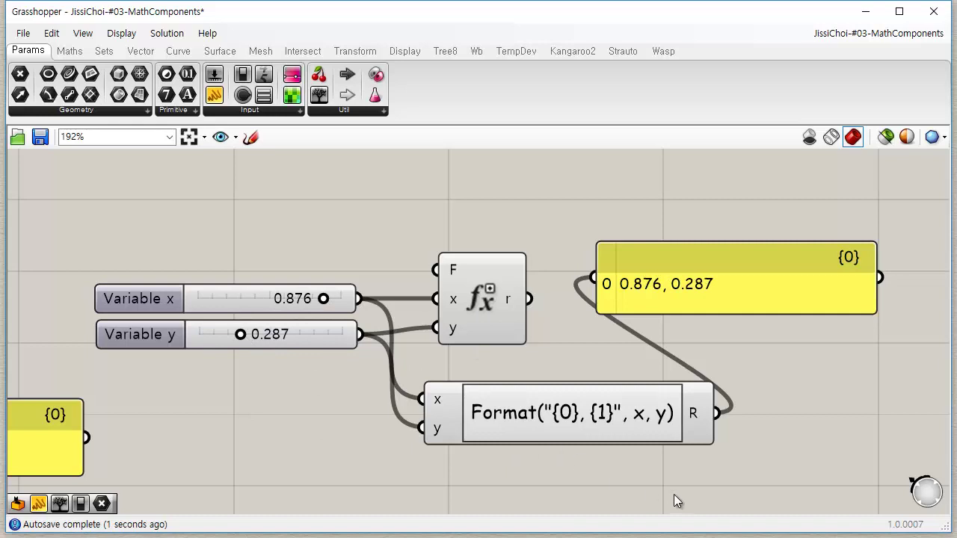
# - Move the Expression component above the sliders and disconnect both sliders from its x and y inputs
pyautogui.moveTo(513, 429); pyautogui.dragTo(307, 213)
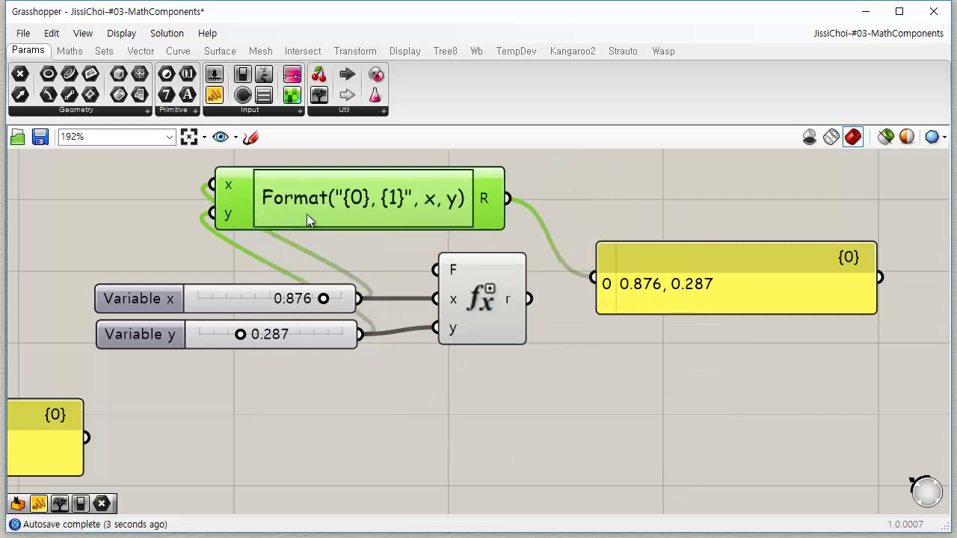
pyautogui.keyDown('ctrl'); pyautogui.moveTo(215, 187); pyautogui.dragTo(360, 299); pyautogui.keyUp('ctrl')
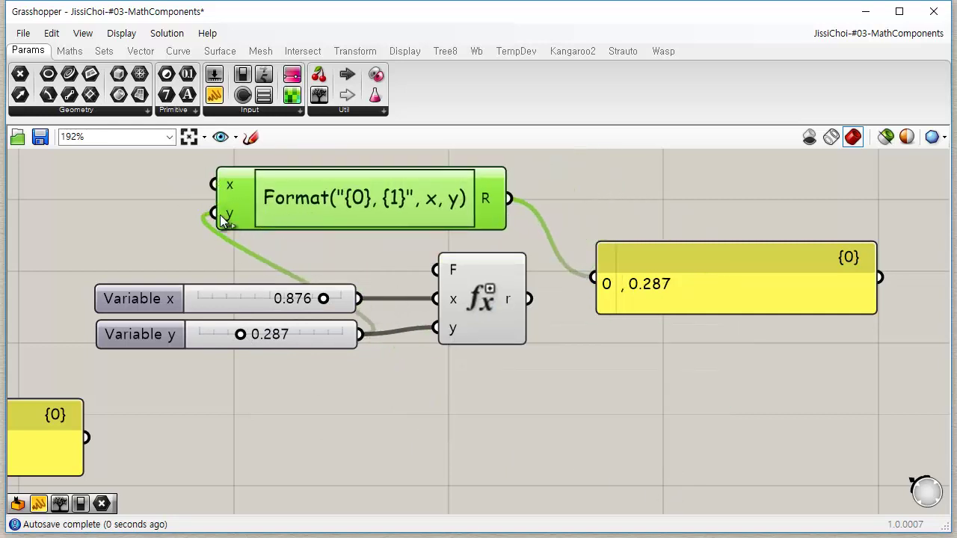
pyautogui.keyDown('ctrl'); pyautogui.moveTo(368, 340); pyautogui.dragTo(214, 213); pyautogui.keyUp('ctrl')
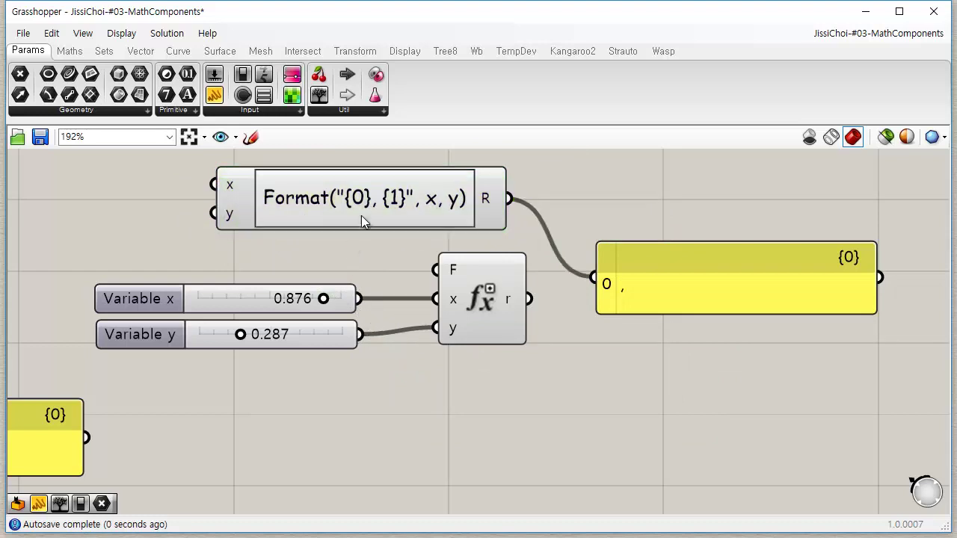
pyautogui.moveTo(362, 216); pyautogui.dragTo(244, 216)
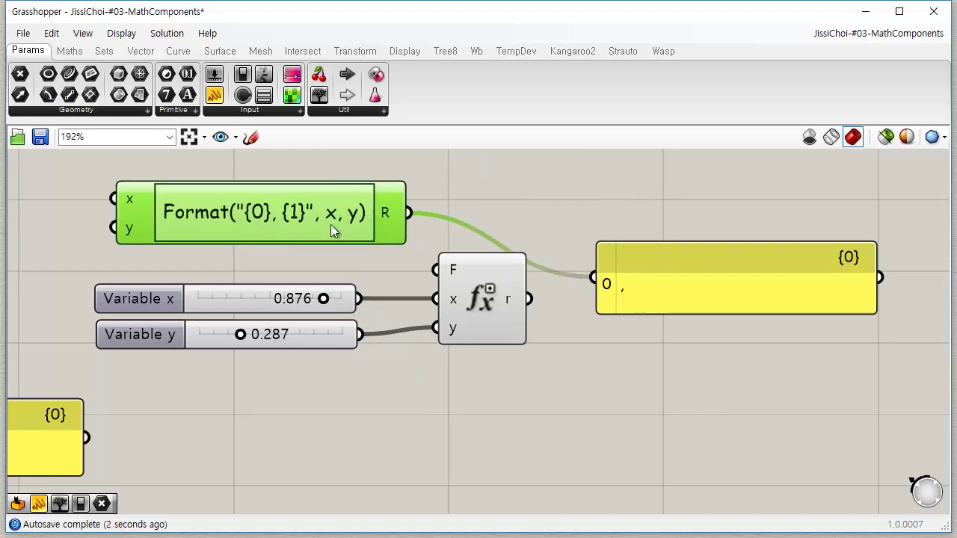
pyautogui.click(710, 384)
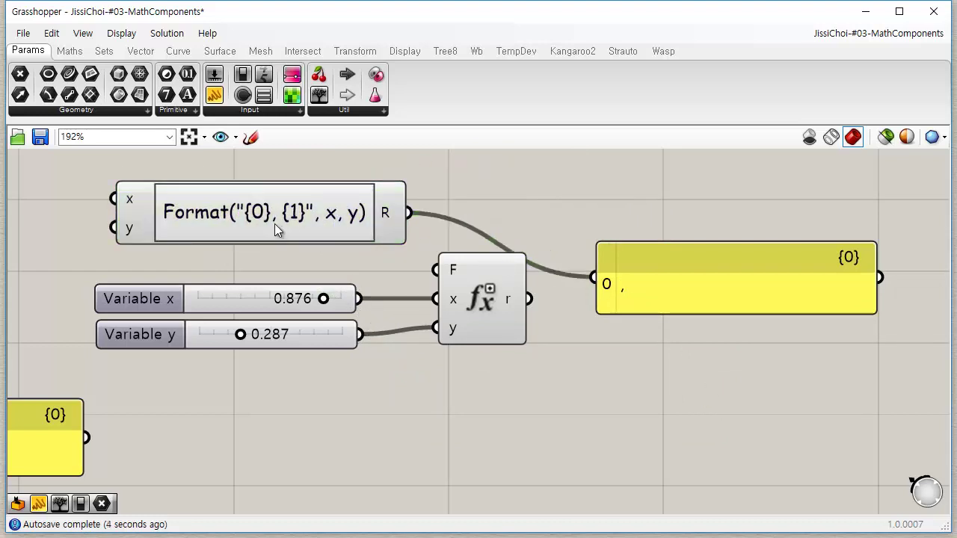
# - Replace the Expression component's Format expression with x²+y³-e and accept it
pyautogui.moveTo(276, 224); pyautogui.dragTo(243, 225)
pyautogui.doubleClick(223, 217)
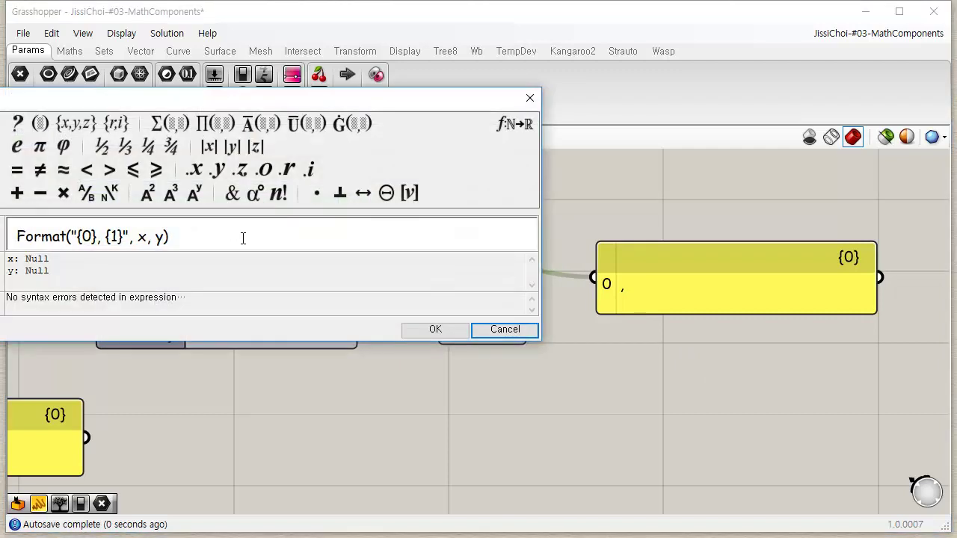
pyautogui.hotkey('ctrl', 'a')
pyautogui.write('x²+y³-e')
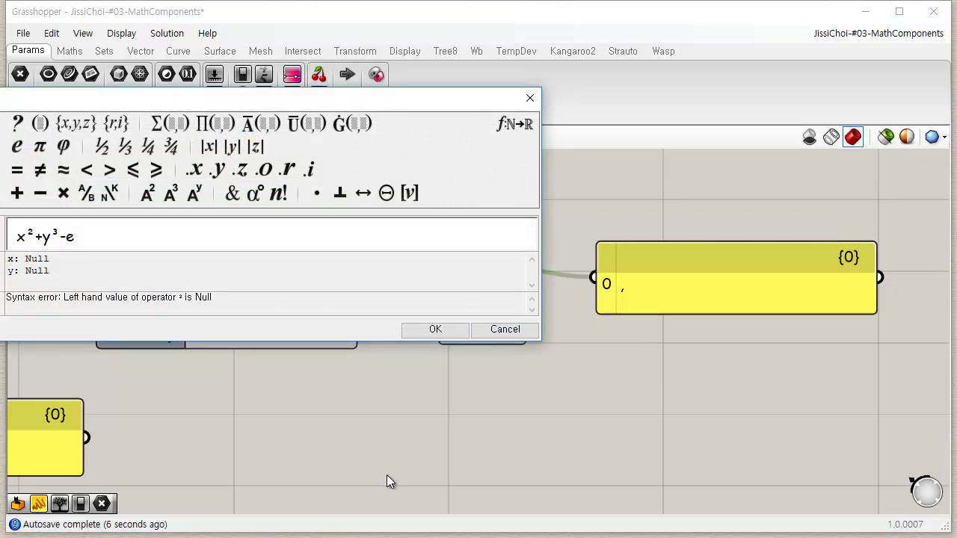
pyautogui.click(436, 330)
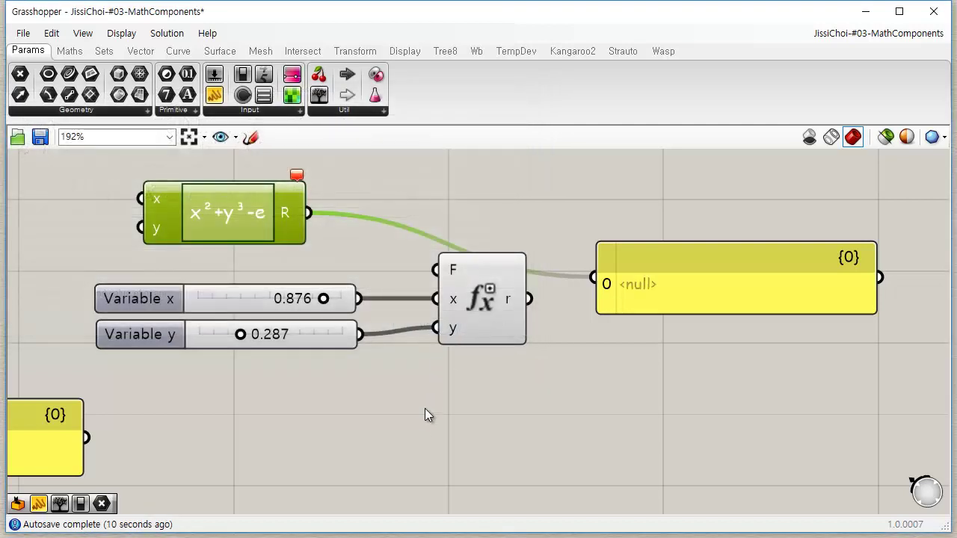
# - Align the panel and Expression component above the Evaluate component, and connect Variable x and Variable y to the Expression inputs
pyautogui.moveTo(653, 284); pyautogui.dragTo(654, 220)
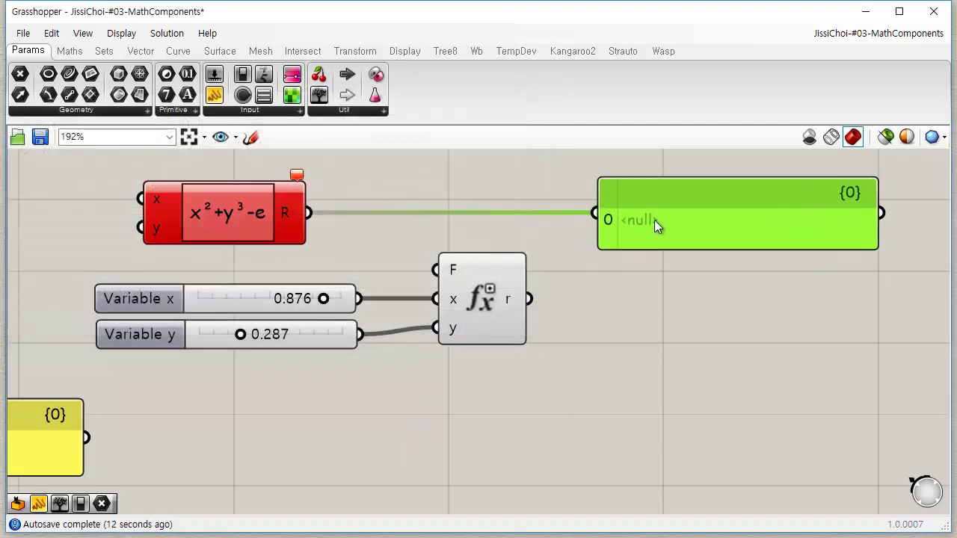
pyautogui.moveTo(250, 226); pyautogui.dragTo(448, 218)
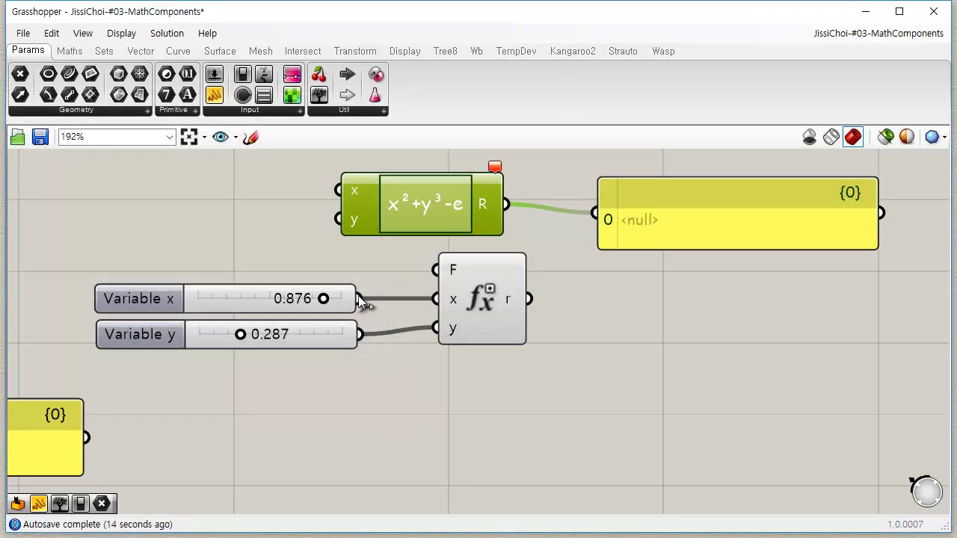
pyautogui.moveTo(359, 298); pyautogui.dragTo(338, 191)
pyautogui.moveTo(359, 334); pyautogui.dragTo(338, 219)
pyautogui.click(622, 261)
pyautogui.moveTo(426, 210); pyautogui.dragTo(493, 219)
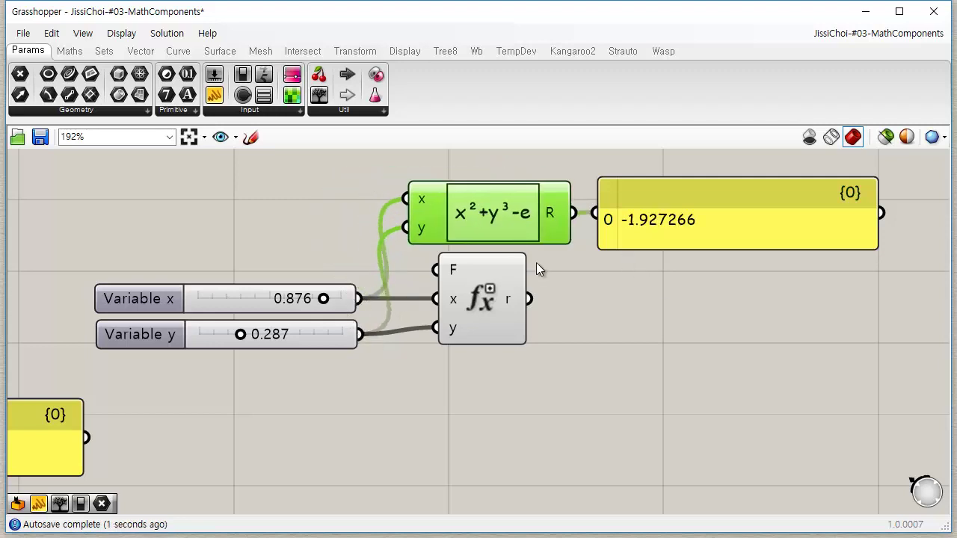
# - Add the Evaluate component's r output to the panel's existing input, and move the panel down to the right of Evaluate
pyautogui.keyDown('shift'); pyautogui.moveTo(529, 300); pyautogui.dragTo(597, 225); pyautogui.keyUp('shift')
pyautogui.moveTo(712, 229); pyautogui.dragTo(781, 366)
pyautogui.click(530, 427)
# - Nudge the Expression component into place and move both sliders together further left of the components
pyautogui.moveTo(484, 218)
pyautogui.mouseDown()
pyautogui.moveTo(456, 213)
pyautogui.moveTo(472, 213)
pyautogui.mouseUp()
pyautogui.click(483, 395)
pyautogui.moveTo(348, 251); pyautogui.dragTo(282, 275)
pyautogui.moveTo(327, 191); pyautogui.dragTo(263, 329)
pyautogui.moveTo(263, 273); pyautogui.dragTo(265, 321)
# - Disconnect the Variable x and Variable y sliders from the Expression component's inputs
pyautogui.keyDown('ctrl'); pyautogui.moveTo(396, 195); pyautogui.dragTo(320, 281); pyautogui.keyUp('ctrl')
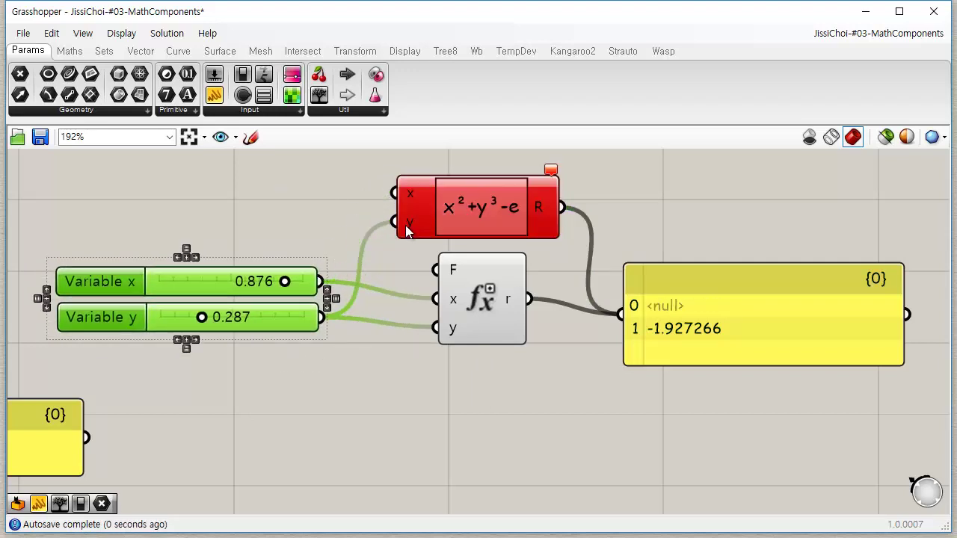
pyautogui.keyDown('ctrl'); pyautogui.moveTo(406, 231); pyautogui.dragTo(395, 267); pyautogui.keyUp('ctrl')
pyautogui.click(400, 263)
# - Open the Expression component's formula editor and examine the expression function list, especially the Format function's signature and description
pyautogui.click(484, 214)
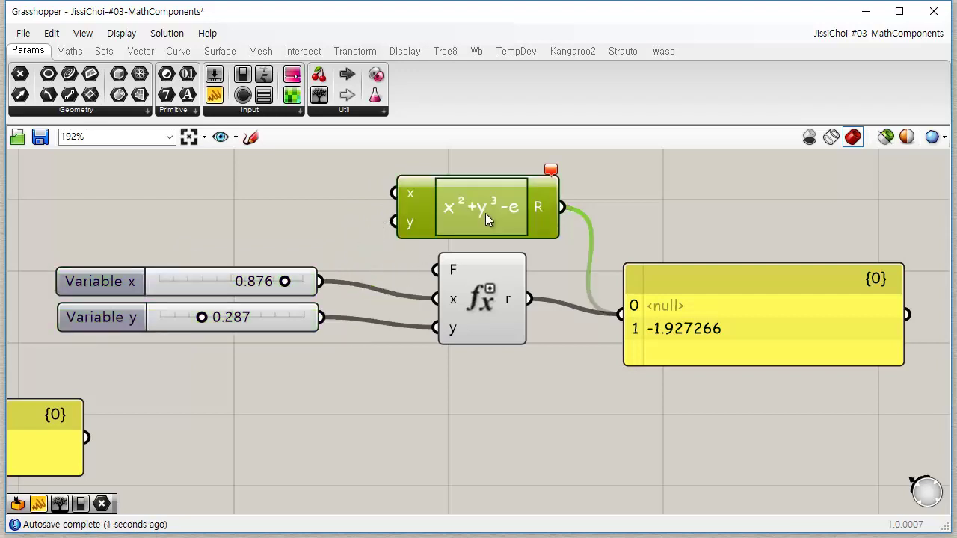
pyautogui.doubleClick(485, 213)
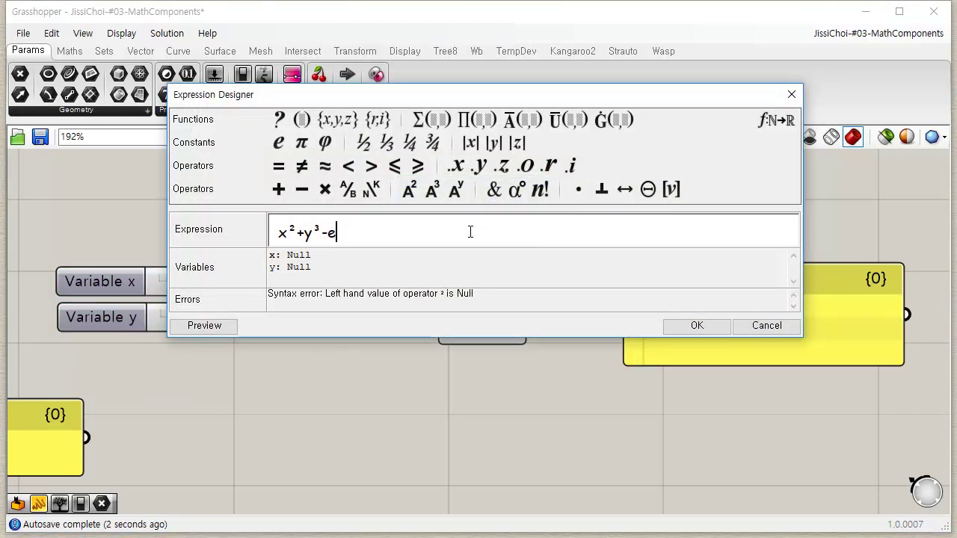
pyautogui.hotkey('ctrl', 'a')
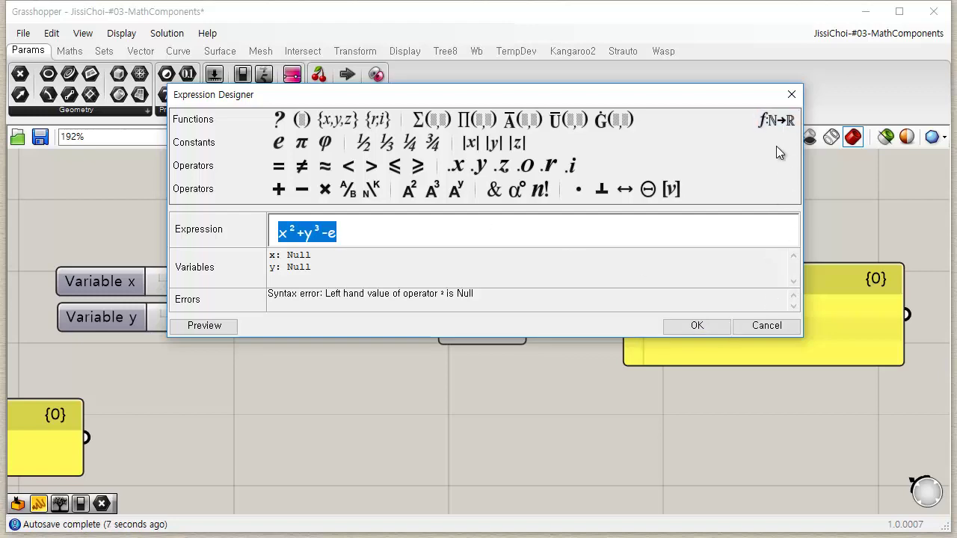
pyautogui.click(778, 121)
pyautogui.scroll(-5, 796, 254)
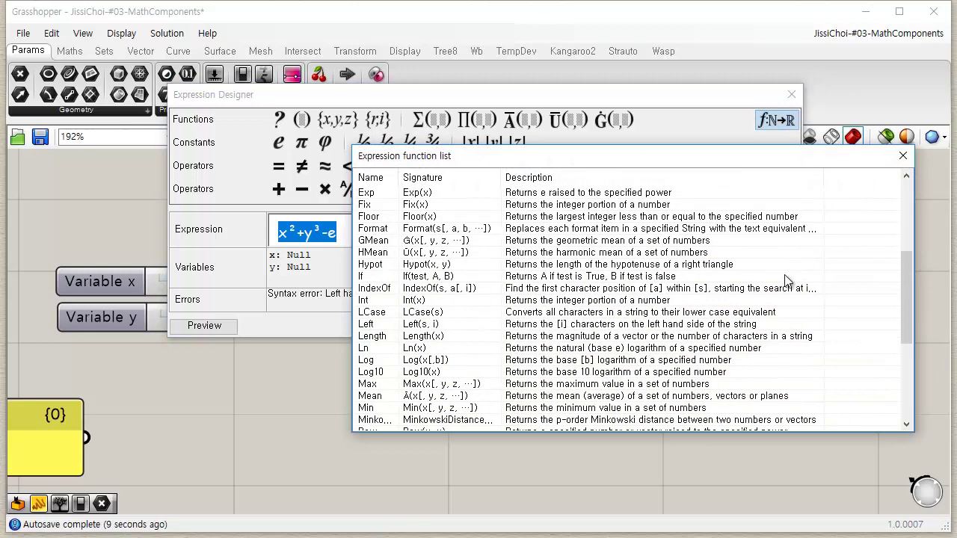
pyautogui.scroll(1, 531, 289)
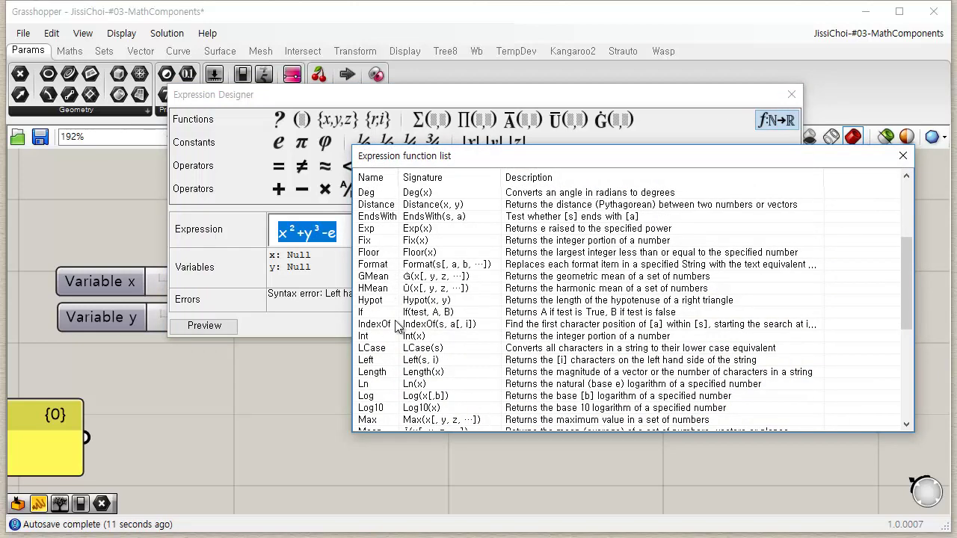
pyautogui.click(377, 266)
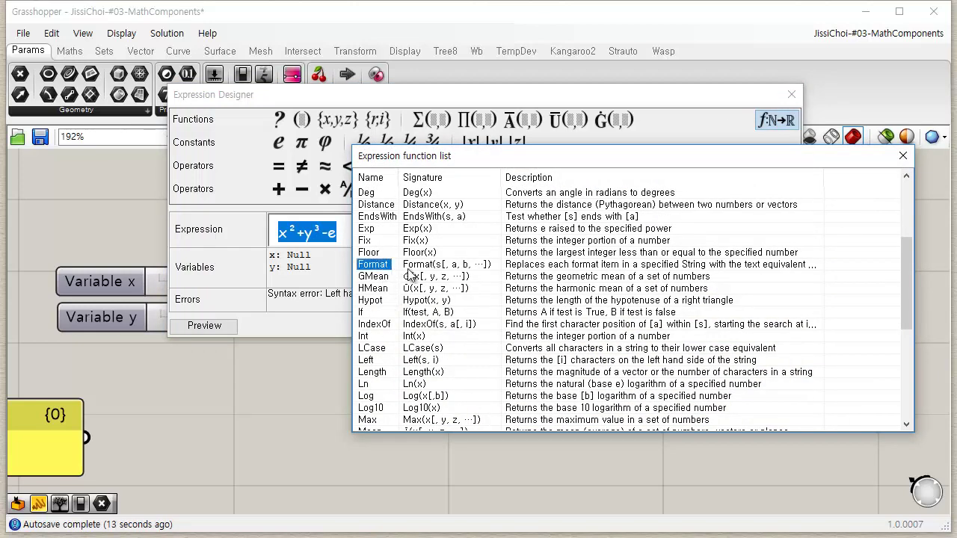
pyautogui.moveTo(908, 308); pyautogui.dragTo(913, 263)
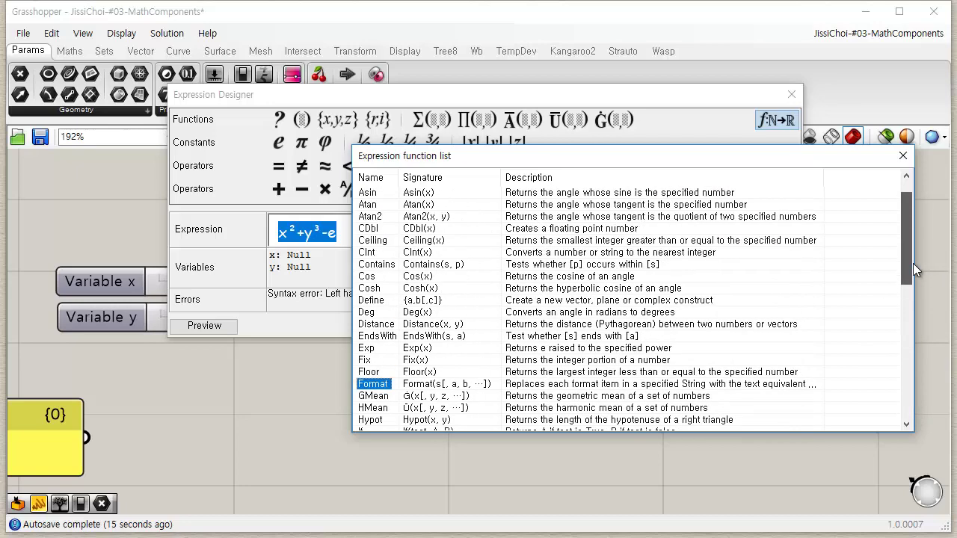
pyautogui.click(904, 156)
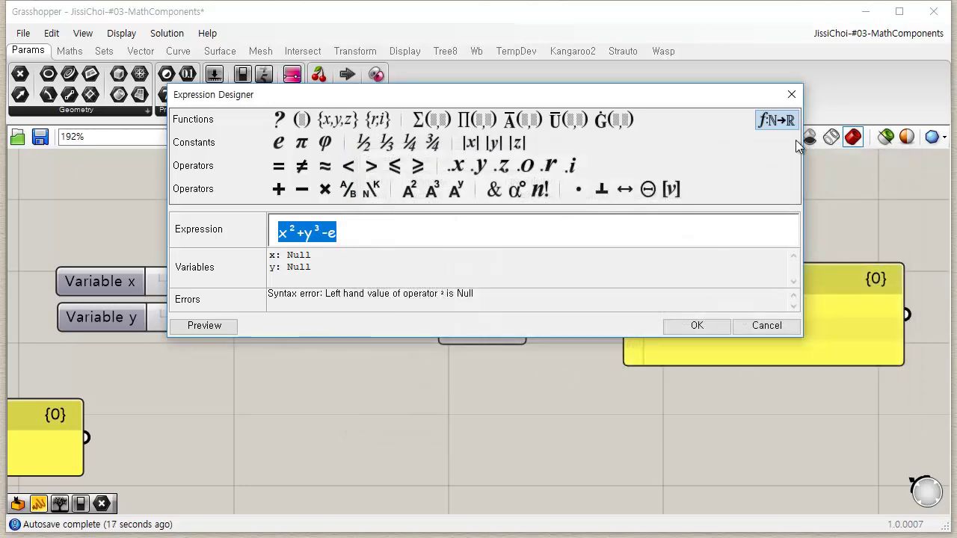
pyautogui.click(778, 123)
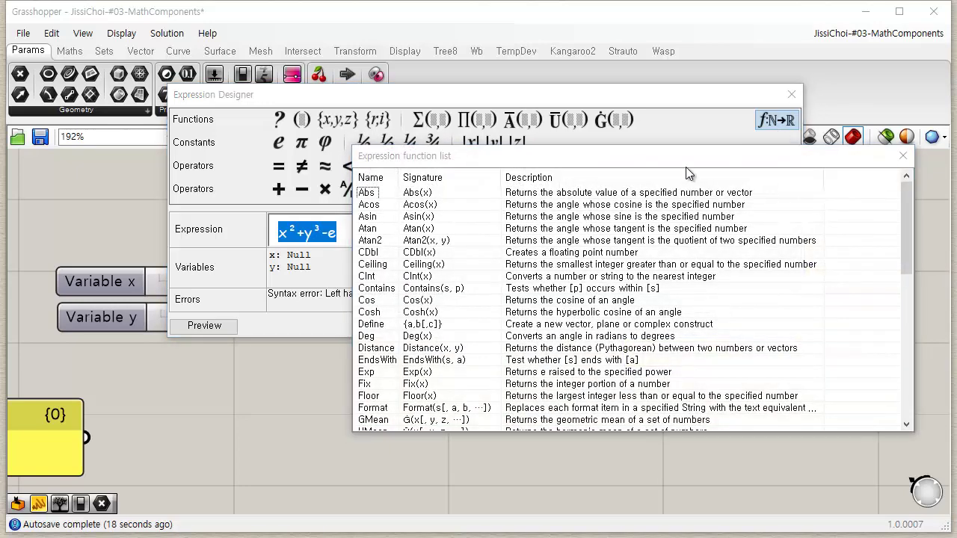
pyautogui.click(374, 408)
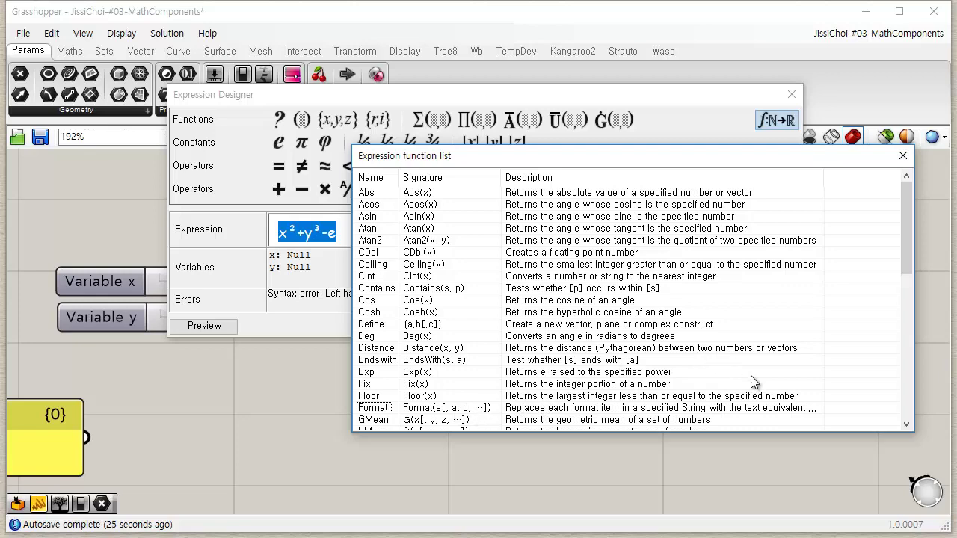
pyautogui.moveTo(908, 257); pyautogui.dragTo(904, 439)
pyautogui.moveTo(900, 385); pyautogui.dragTo(847, 160)
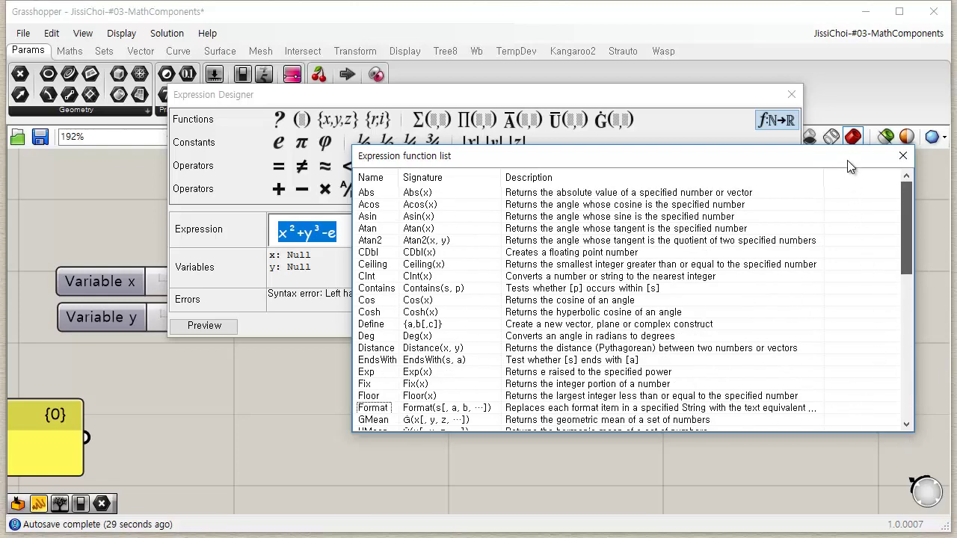
pyautogui.click(904, 155)
# - Replace the Expression component's formula with Format("{0},{1}",x,y) and apply it
pyautogui.click(449, 236)
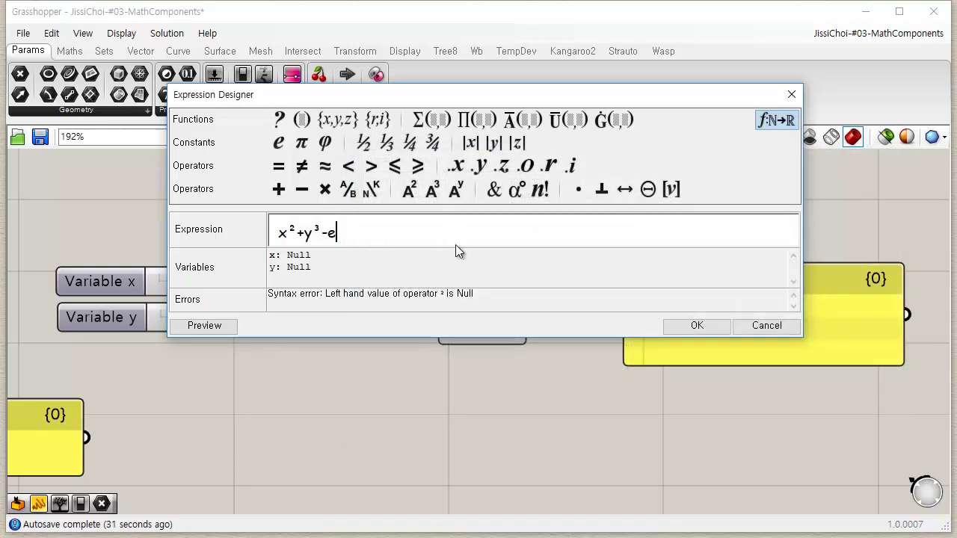
pyautogui.moveTo(464, 232); pyautogui.dragTo(216, 223)
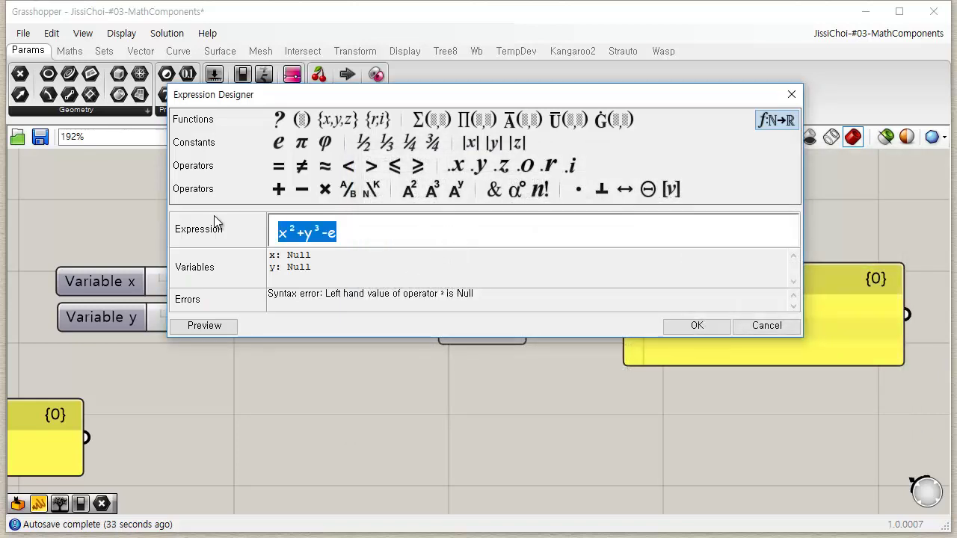
pyautogui.write('Format')
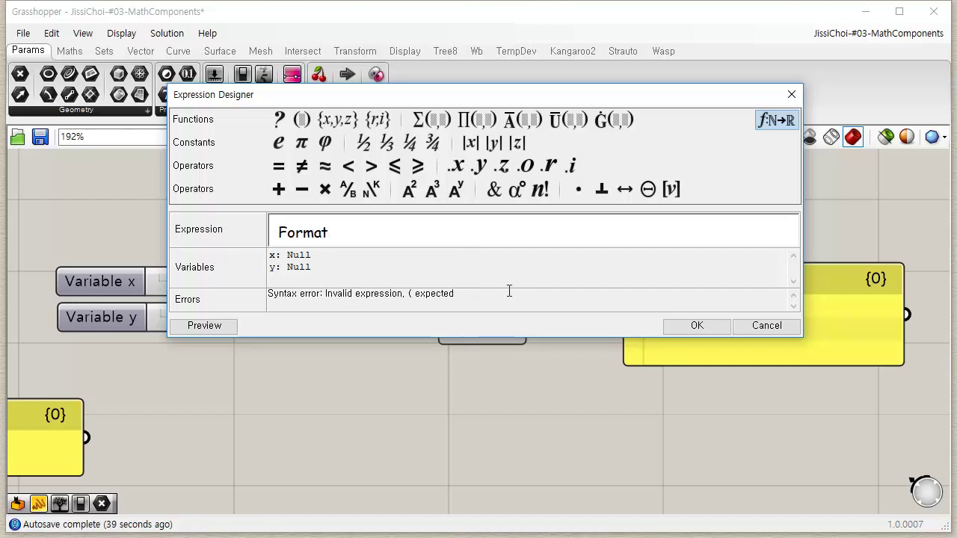
pyautogui.write('(')
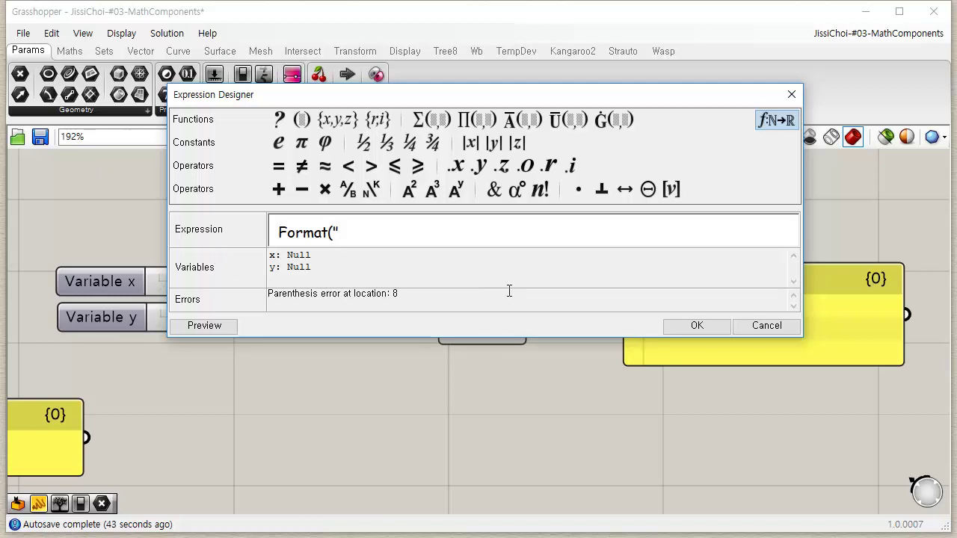
pyautogui.write('"x')
pyautogui.press('BackSpace')
pyautogui.write('{0},{1}",')
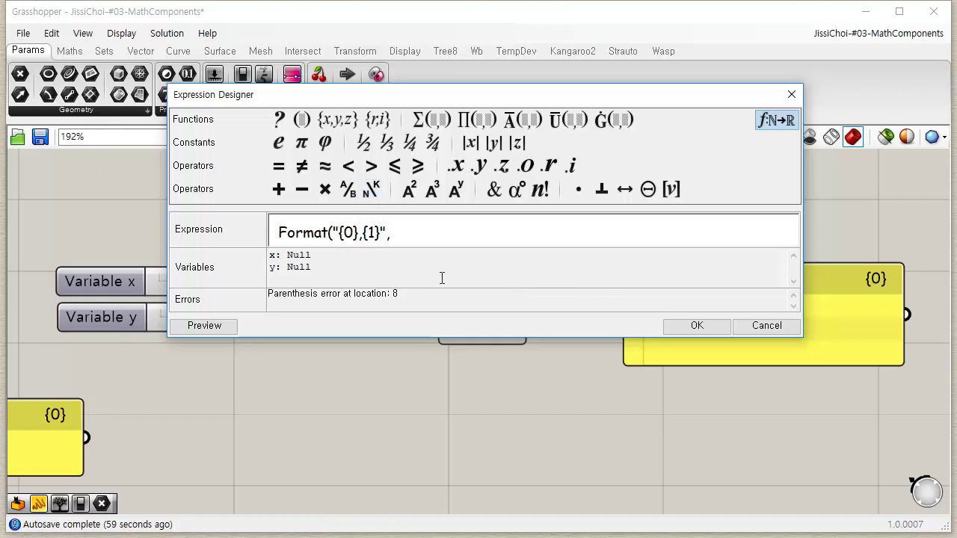
pyautogui.write('x,y)')
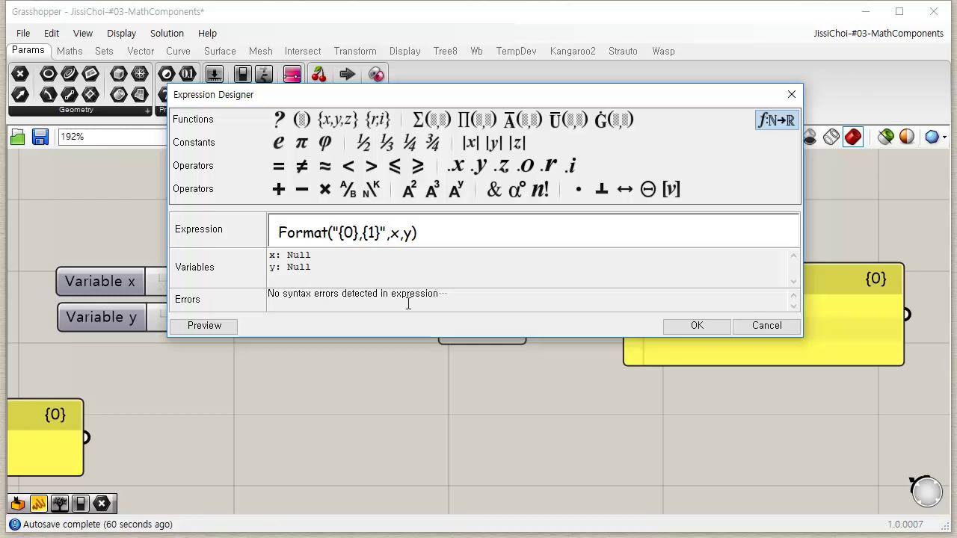
pyautogui.click(703, 326)
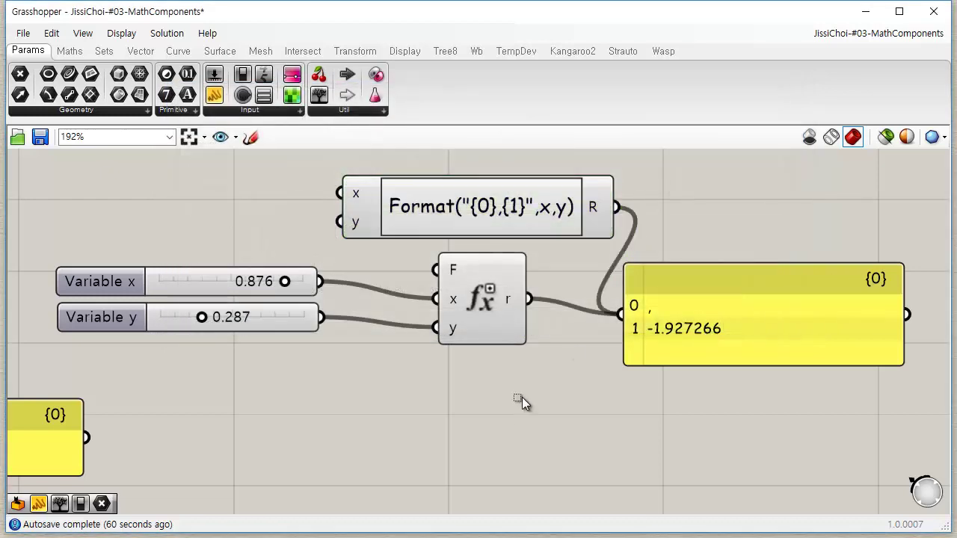
# - Move the Expression component up and to the left, and remove both its x and y inputs
pyautogui.moveTo(501, 218); pyautogui.dragTo(351, 200)
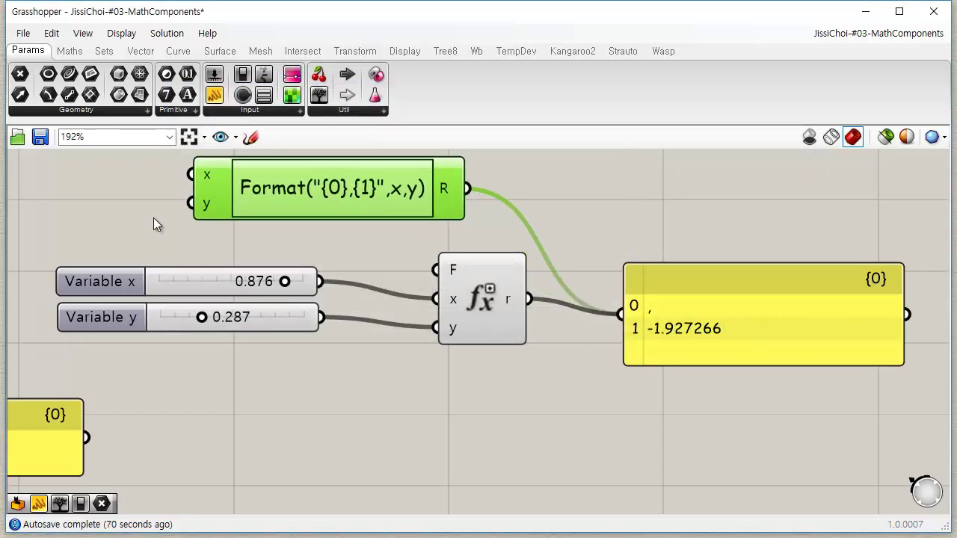
pyautogui.click(415, 428)
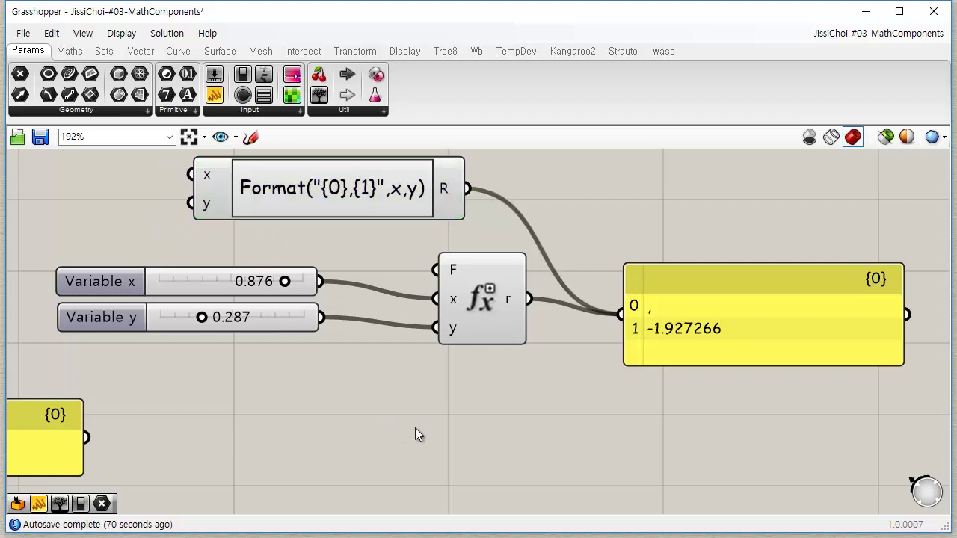
pyautogui.scroll(3, 254, 206)
pyautogui.moveTo(258, 211); pyautogui.dragTo(232, 262, button='right')
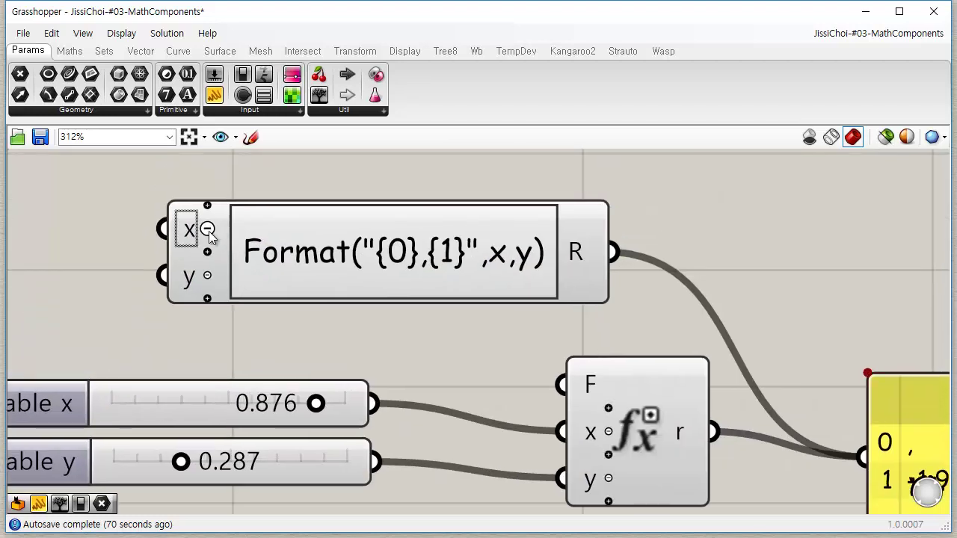
pyautogui.click(207, 229)
pyautogui.click(208, 251)
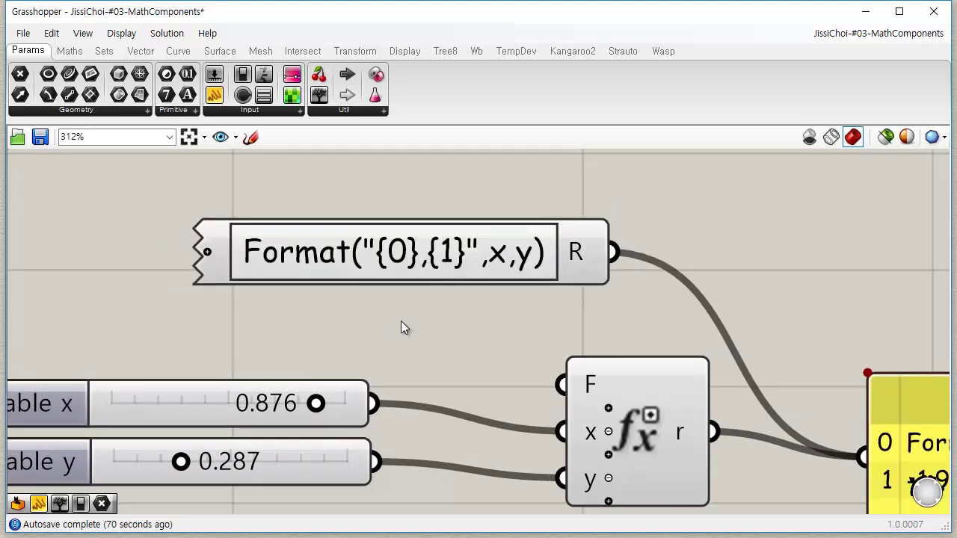
# - Set the formula of the input-free Expression component to x²+y³-e
pyautogui.scroll(-3, 404, 318)
pyautogui.doubleClick(409, 272)
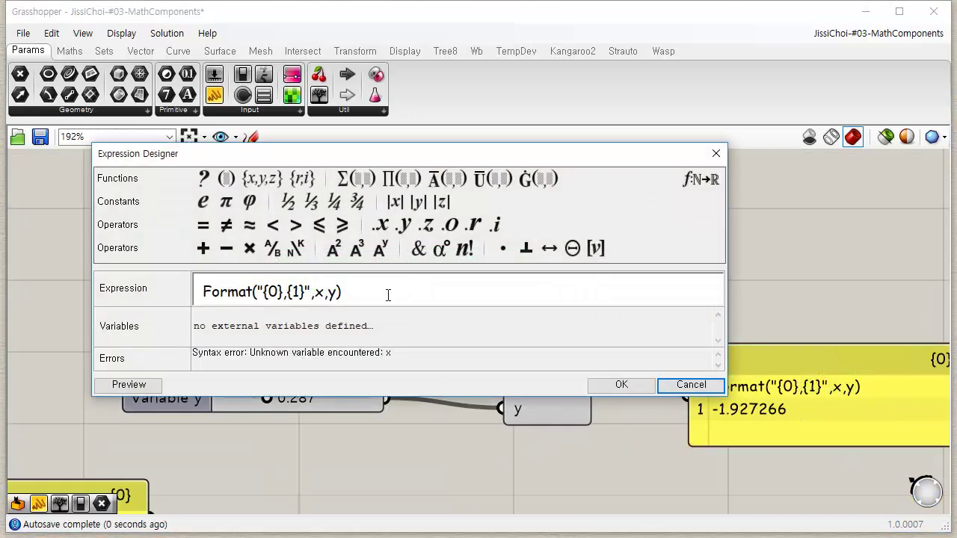
pyautogui.moveTo(387, 295); pyautogui.dragTo(321, 369)
pyautogui.write('x²+y³-e')
pyautogui.click(646, 390)
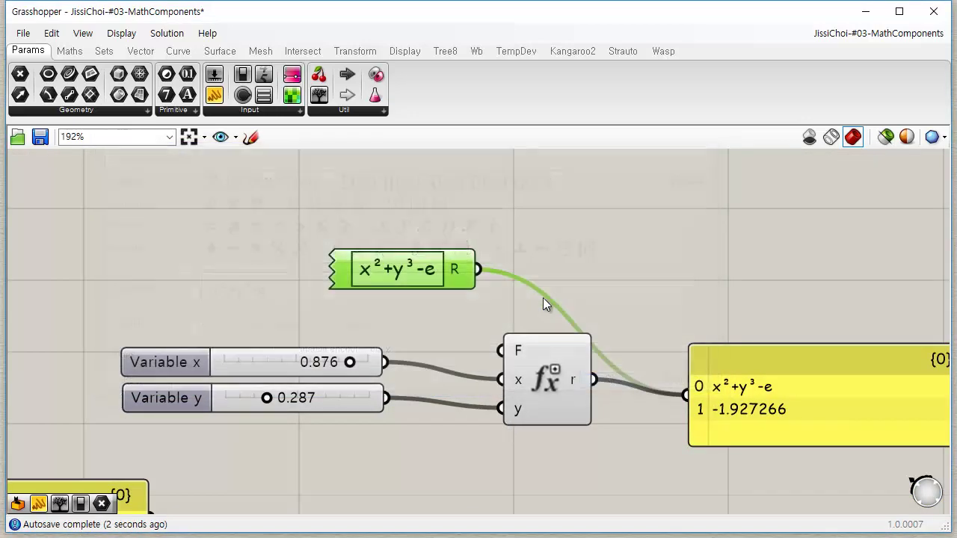
# - Place the Expression component above the sliders and connect its R output to the Evaluate component's F input
pyautogui.moveTo(436, 273); pyautogui.dragTo(314, 267)
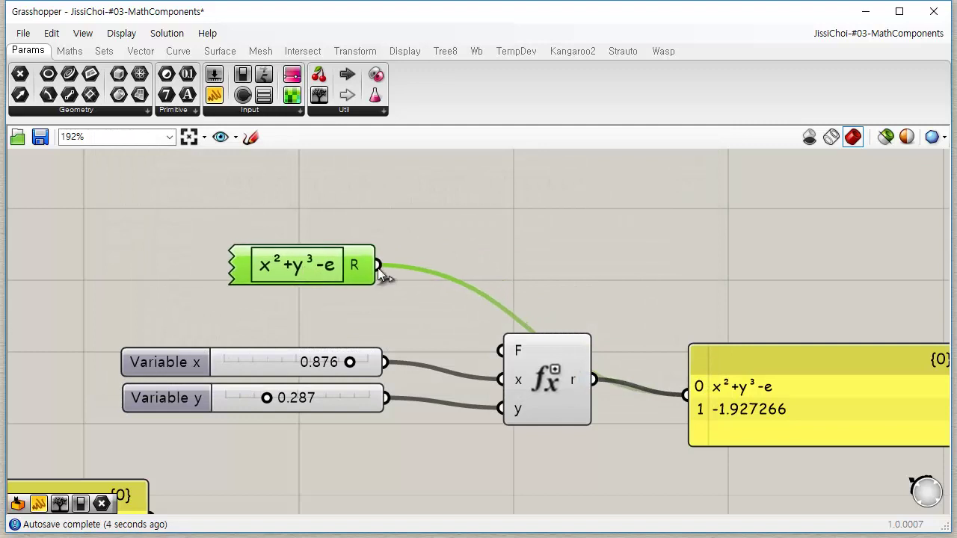
pyautogui.moveTo(404, 299); pyautogui.dragTo(513, 362)
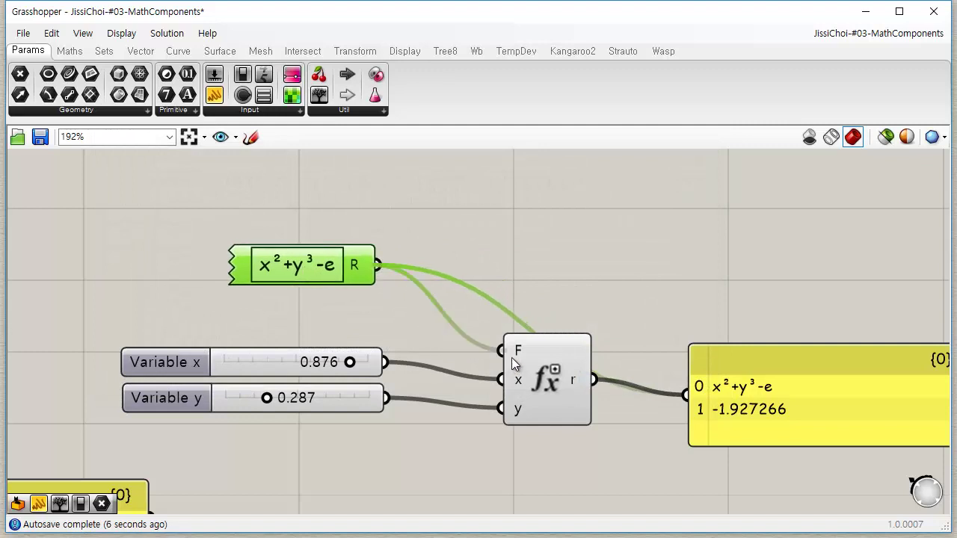
pyautogui.click(664, 288)
# - Rewire the panel so only the Evaluate component's r output feeds it, and move the panel slightly up and left
pyautogui.moveTo(588, 354); pyautogui.dragTo(486, 307, button='right')
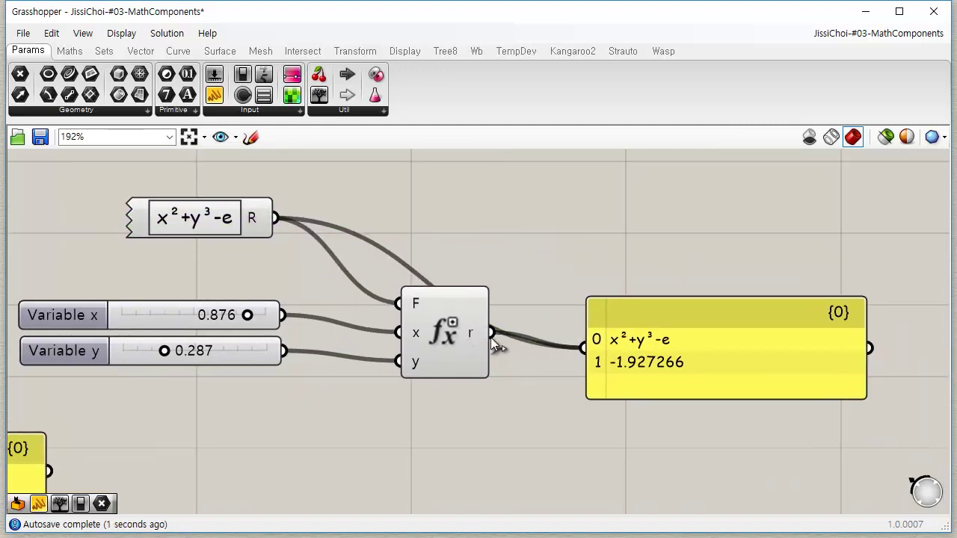
pyautogui.moveTo(492, 333); pyautogui.dragTo(586, 346)
pyautogui.moveTo(679, 327); pyautogui.dragTo(661, 309)
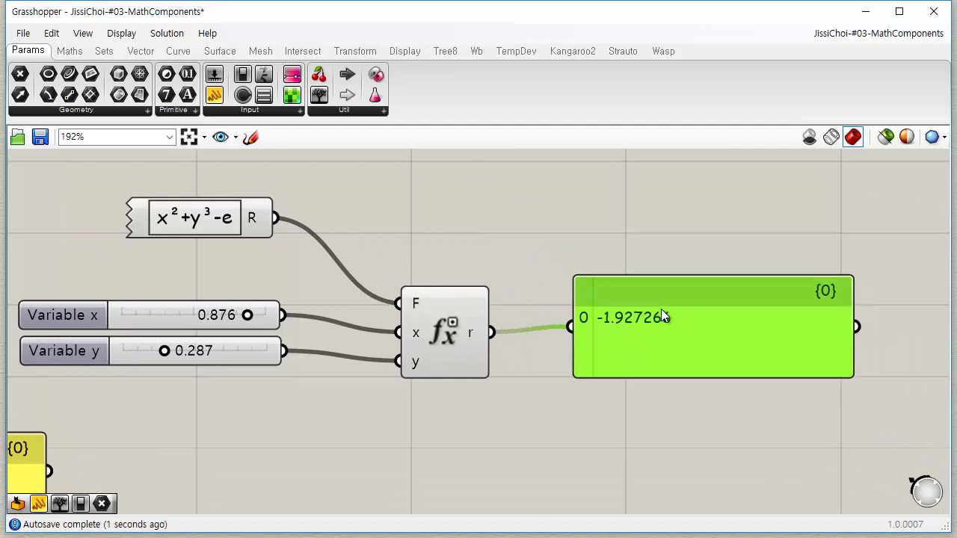
# - Feed the Expression's R output into the panel to check it, and reconnect Evaluate's r output with the panel level beside Evaluate
pyautogui.moveTo(654, 346); pyautogui.dragTo(649, 266)
pyautogui.moveTo(273, 217); pyautogui.dragTo(567, 243)
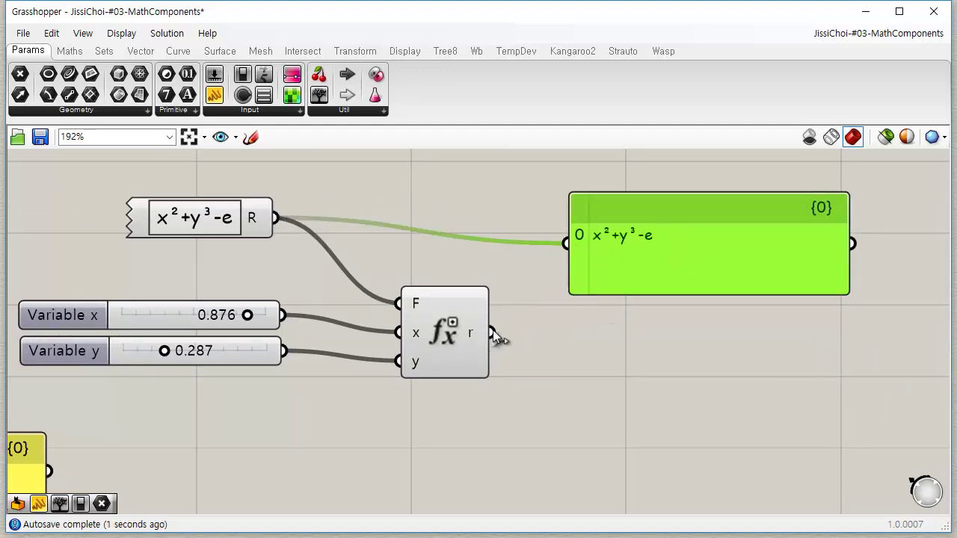
pyautogui.moveTo(493, 334); pyautogui.dragTo(567, 243)
pyautogui.moveTo(648, 288); pyautogui.dragTo(630, 374)
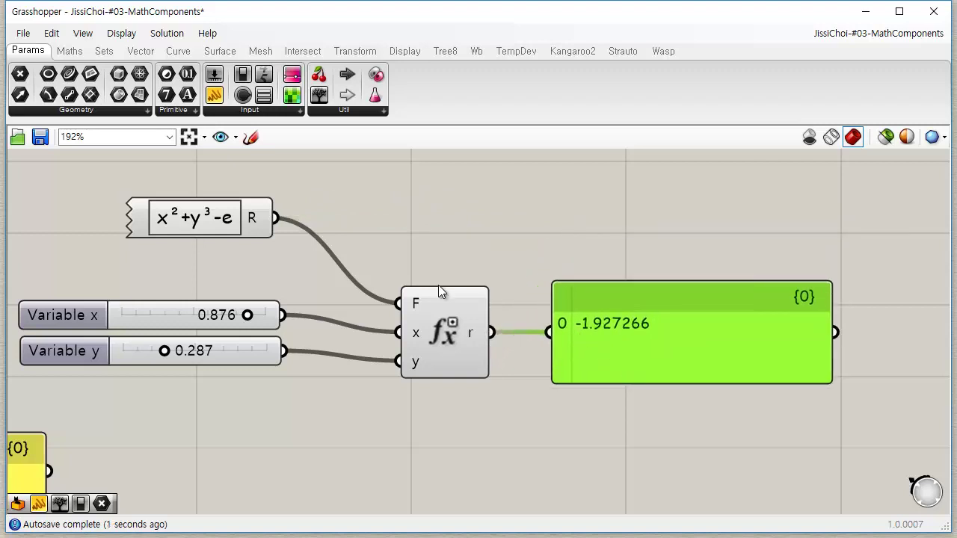
pyautogui.doubleClick(448, 333)
pyautogui.click(452, 343)
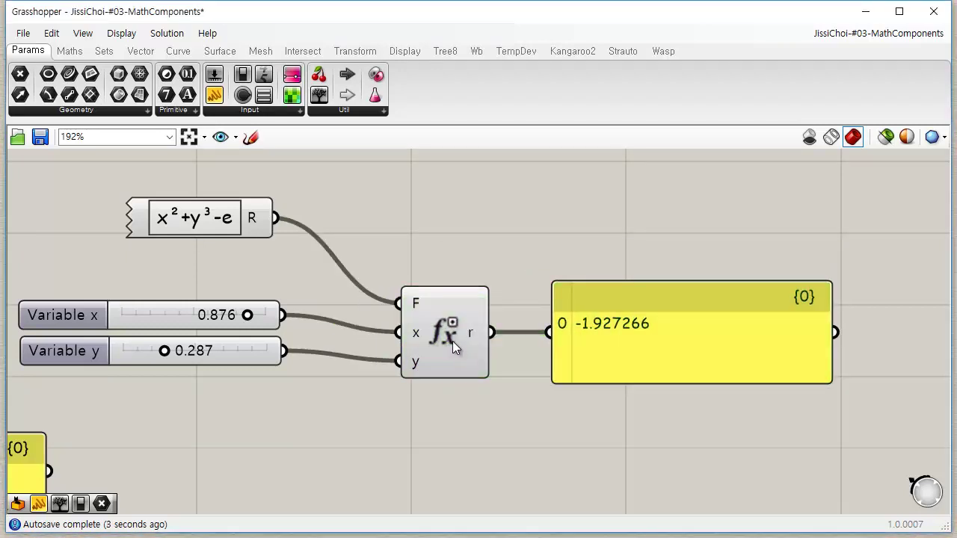
pyautogui.click(448, 336)
pyautogui.doubleClick(439, 335)
pyautogui.click(438, 372)
pyautogui.scroll(2, 441, 353)
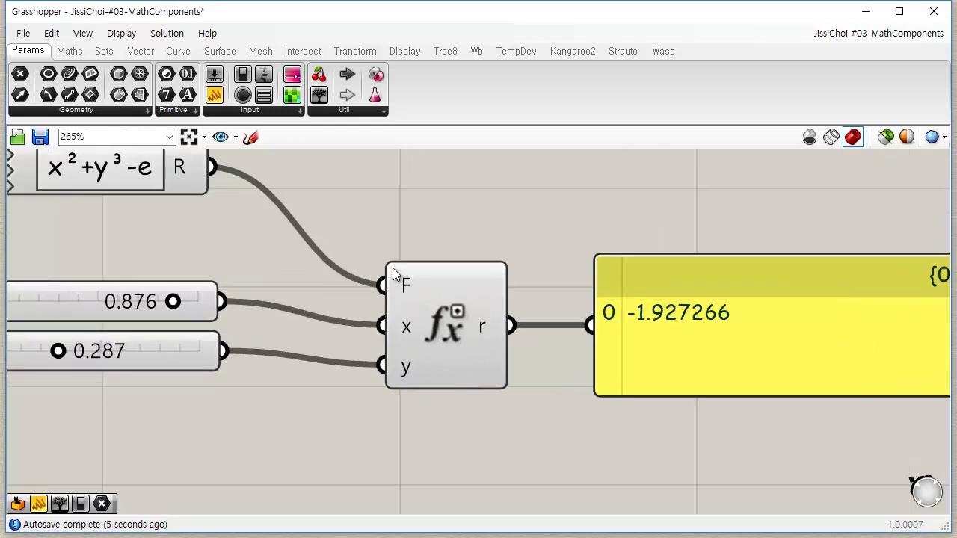
pyautogui.rightClick(404, 285)
# - Move the Expression component down just above the sliders, and shift Variable x and Variable y together slightly below it
pyautogui.scroll(-2, 310, 370)
pyautogui.click(174, 281)
pyautogui.moveTo(173, 281); pyautogui.dragTo(183, 297)
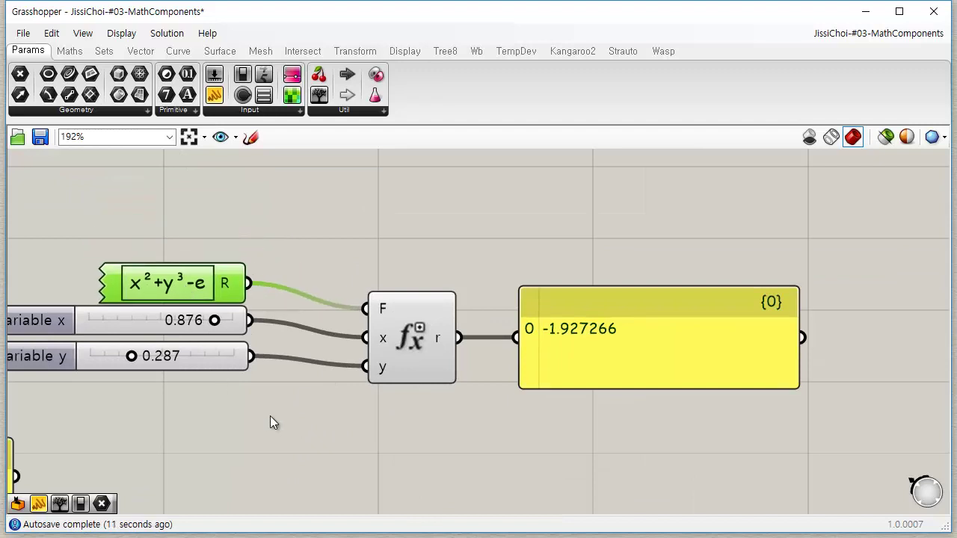
pyautogui.moveTo(271, 409); pyautogui.dragTo(232, 308)
pyautogui.moveTo(243, 355)
pyautogui.mouseDown()
pyautogui.moveTo(245, 323)
pyautogui.moveTo(228, 345)
pyautogui.mouseUp()
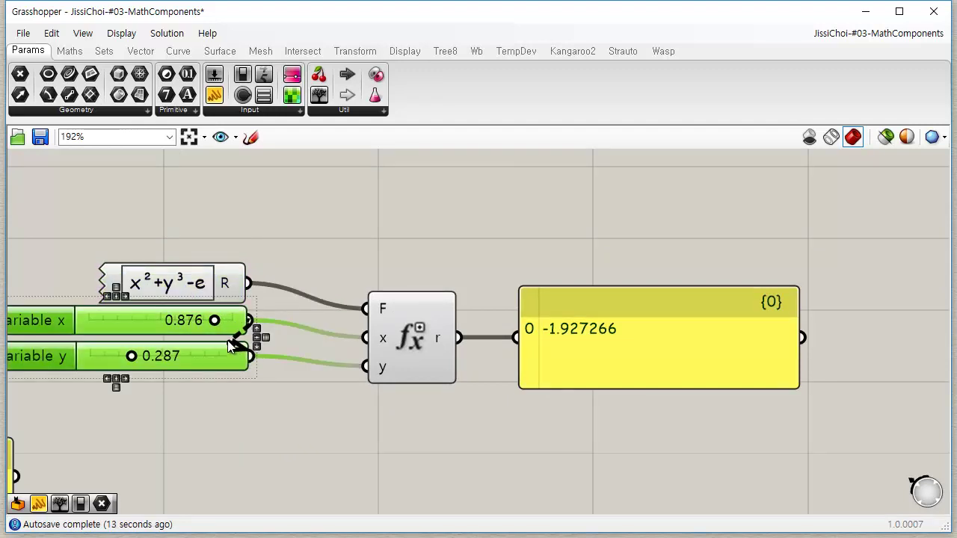
pyautogui.moveTo(141, 329); pyautogui.dragTo(143, 347)
pyautogui.click(186, 258)
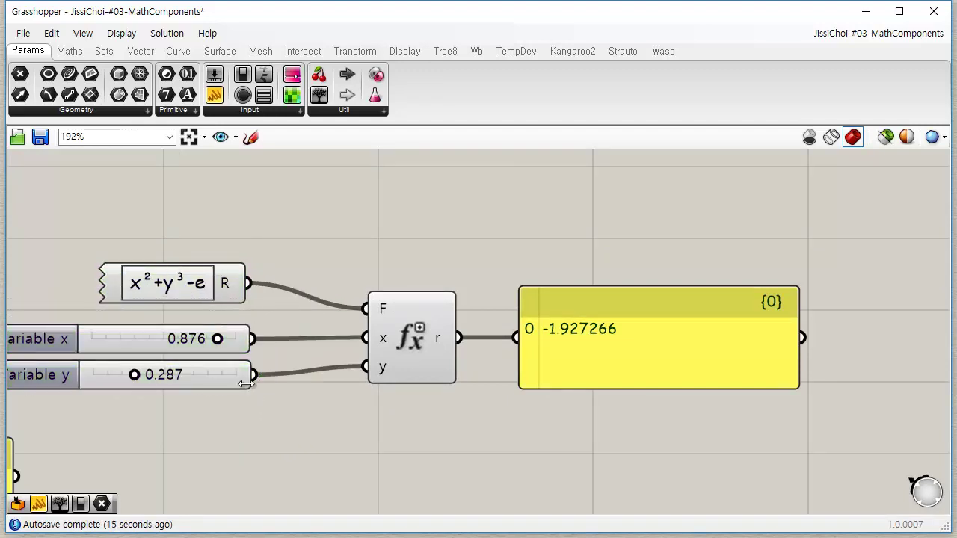
# - Nudge the panel slightly closer to Evaluate and remove -e from the Expression component's formula, leaving x²+y³
pyautogui.moveTo(606, 357)
pyautogui.mouseDown()
pyautogui.moveTo(592, 363)
pyautogui.moveTo(601, 357)
pyautogui.mouseUp()
pyautogui.doubleClick(176, 288)
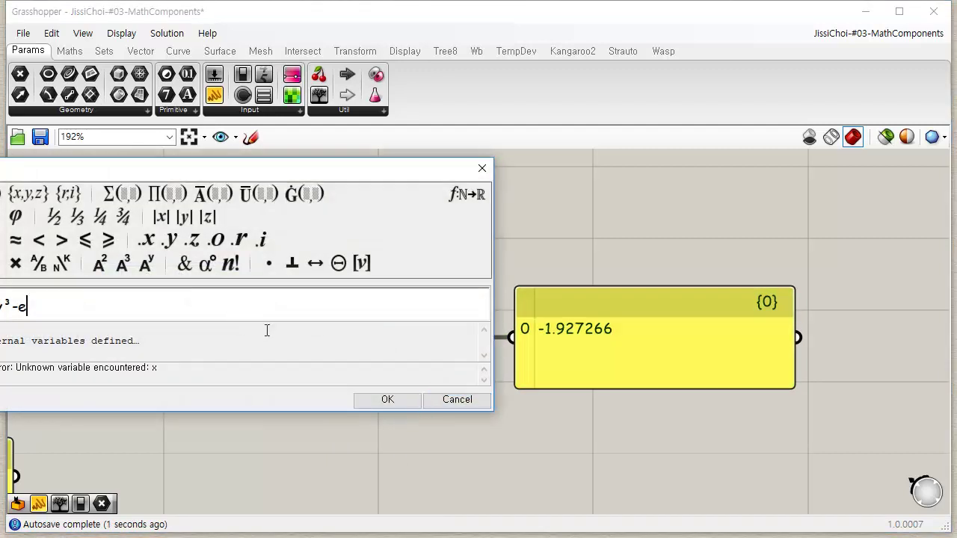
pyautogui.press('BackSpace')
pyautogui.press('BackSpace')
pyautogui.click(391, 401)
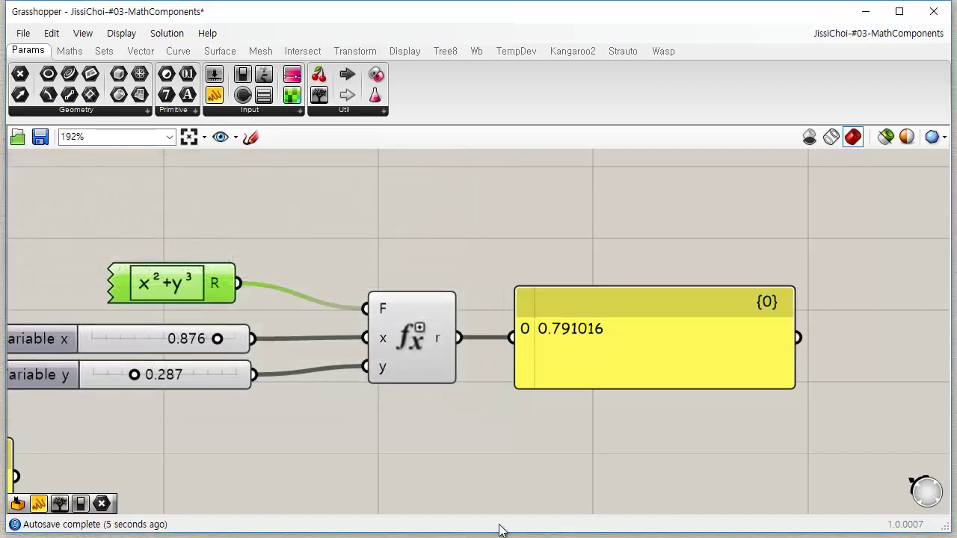
# - Look up the Cos function in the expression function list and change the Expression component's formula to Cos(x²+y³)
pyautogui.doubleClick(174, 284)
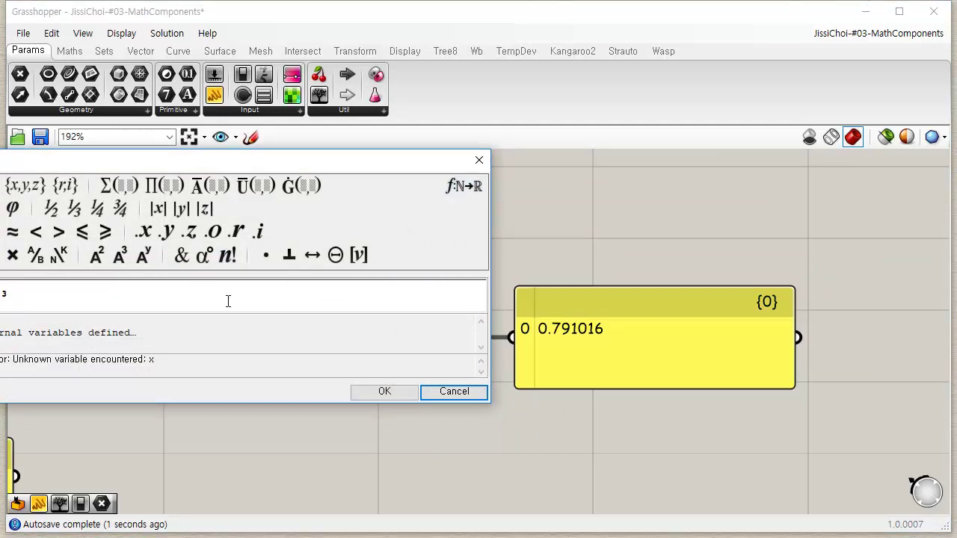
pyautogui.click(227, 299)
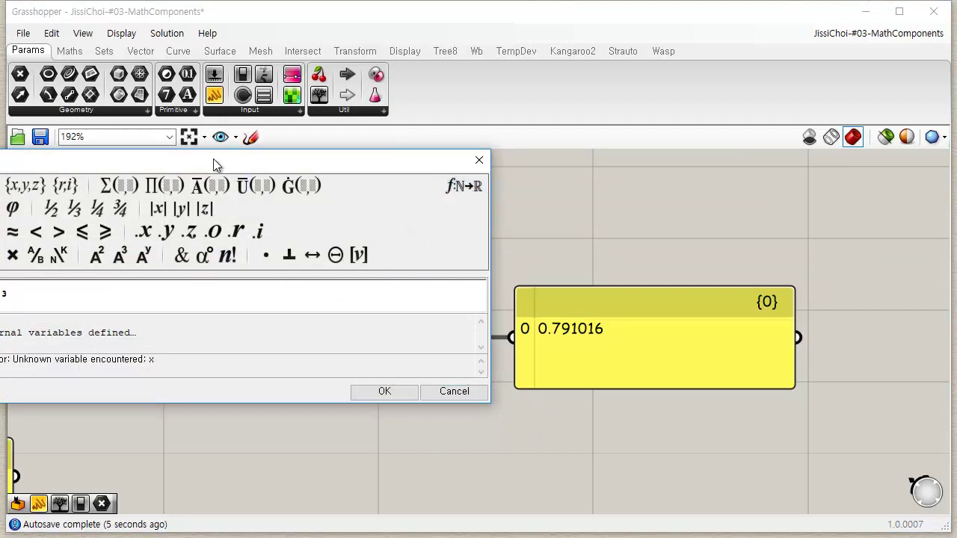
pyautogui.moveTo(214, 160); pyautogui.dragTo(402, 181)
pyautogui.click(670, 207)
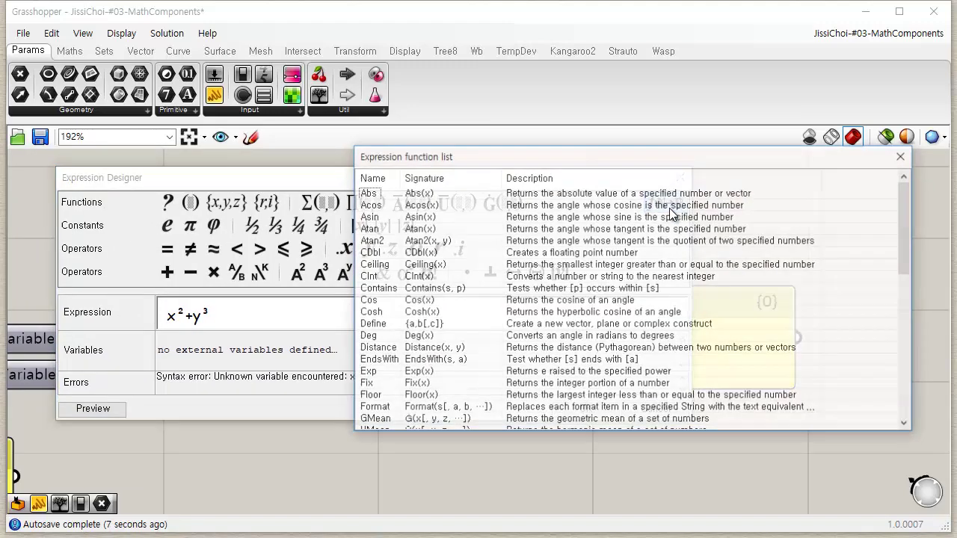
pyautogui.click(370, 301)
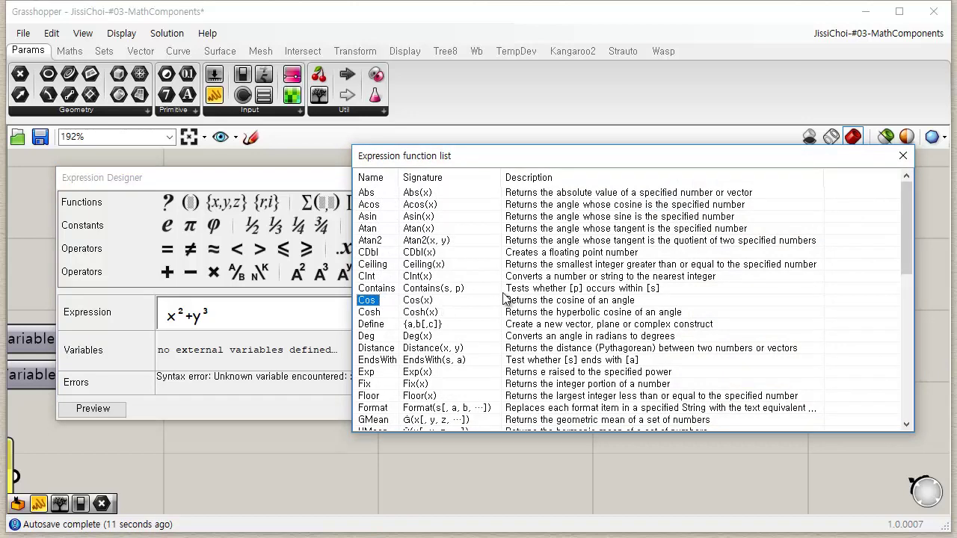
pyautogui.click(904, 157)
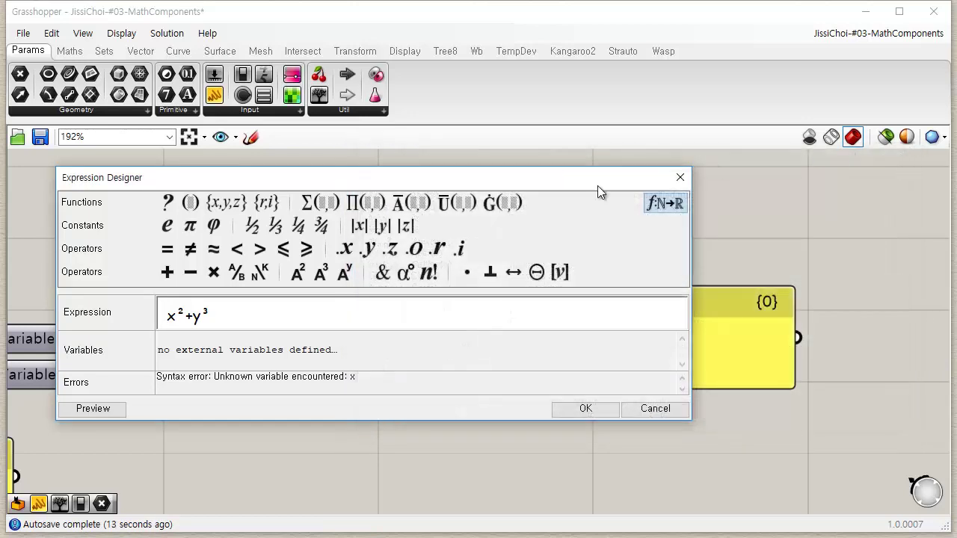
pyautogui.click(569, 319)
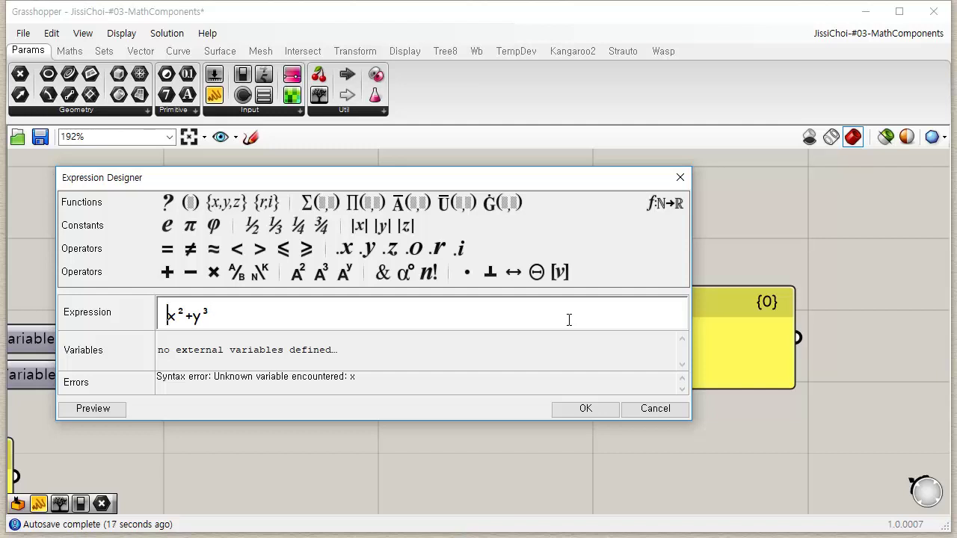
pyautogui.write('Cos(')
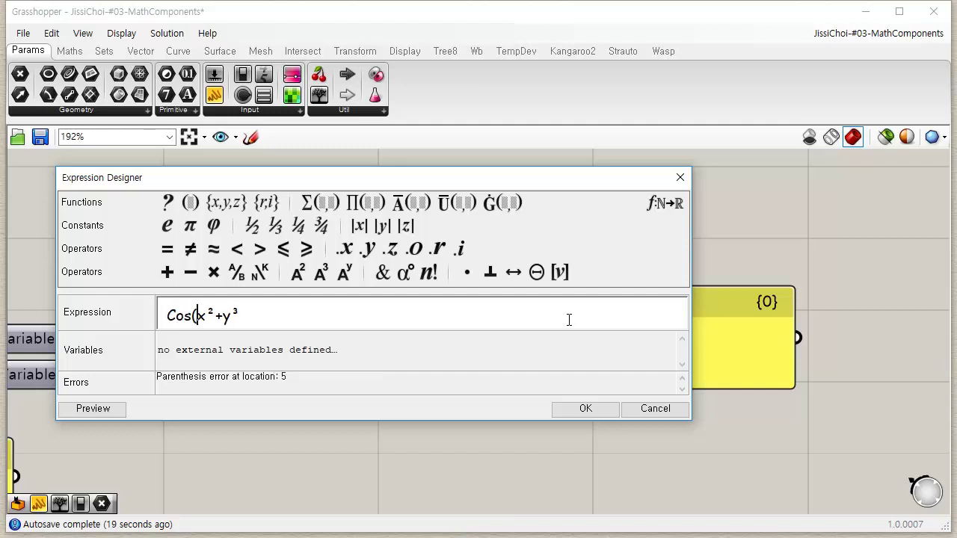
pyautogui.click(569, 319)
pyautogui.write(')')
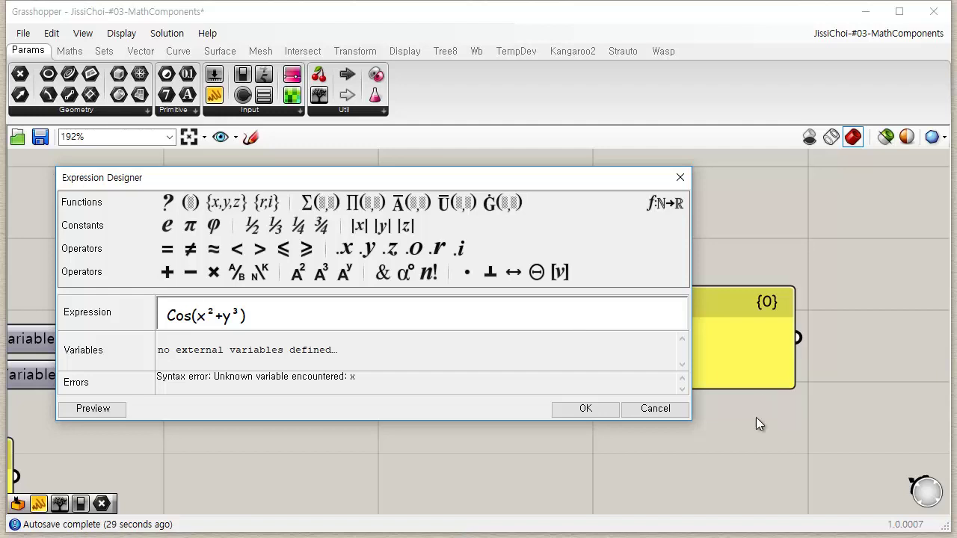
pyautogui.click(591, 410)
pyautogui.click(467, 464)
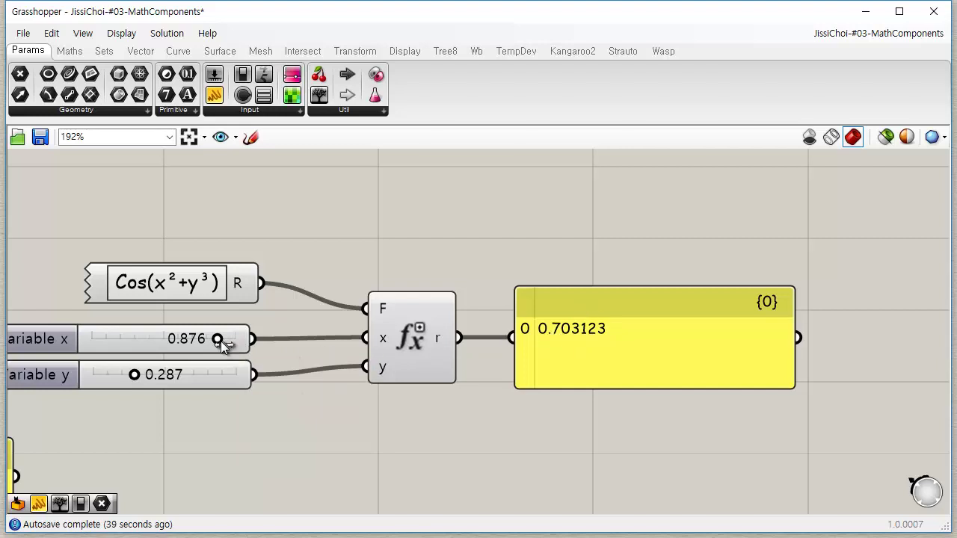
# - Test the formula with both sliders at 0.000 and Variable x at 1.000, and settle on Variable x at 0.306 and Variable y at 0.574
pyautogui.moveTo(216, 339); pyautogui.dragTo(91, 339)
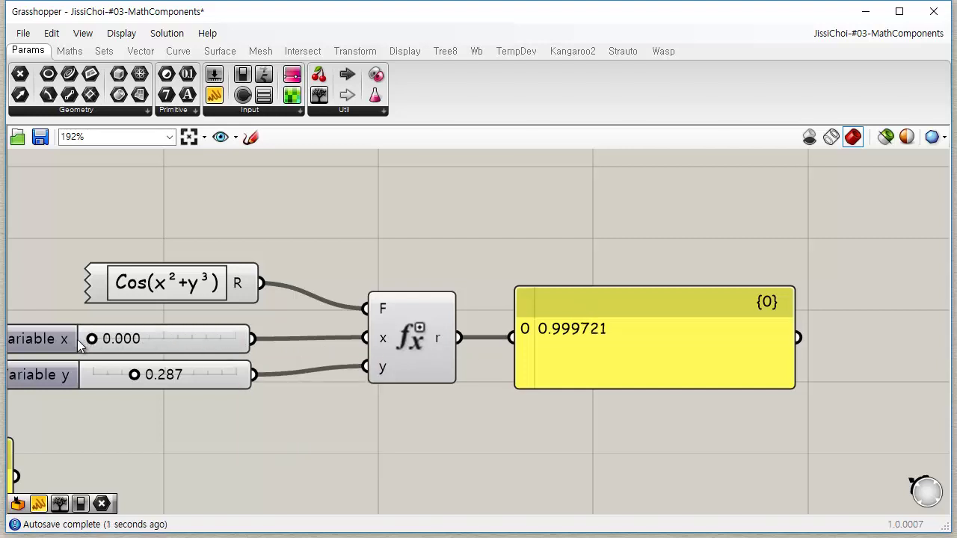
pyautogui.moveTo(135, 375); pyautogui.dragTo(65, 383)
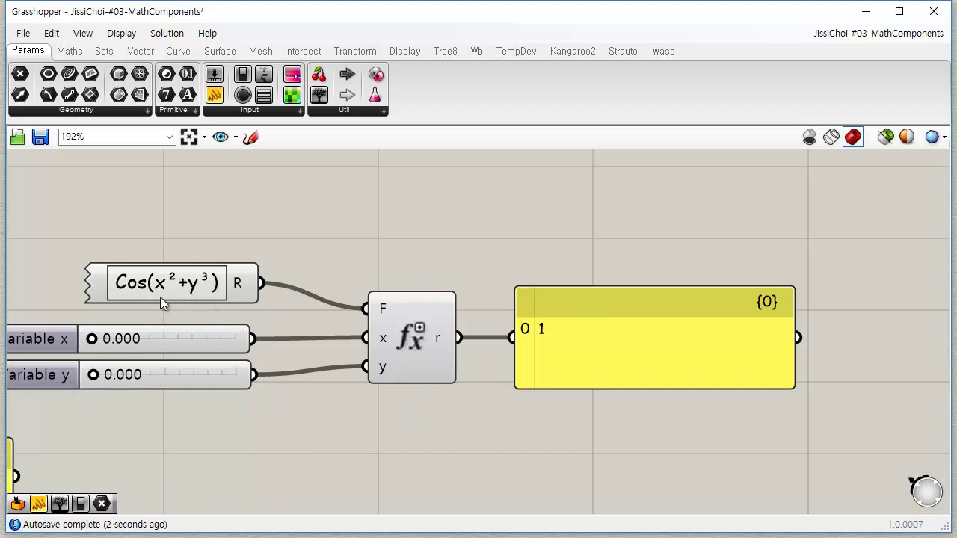
pyautogui.moveTo(92, 339); pyautogui.dragTo(237, 339)
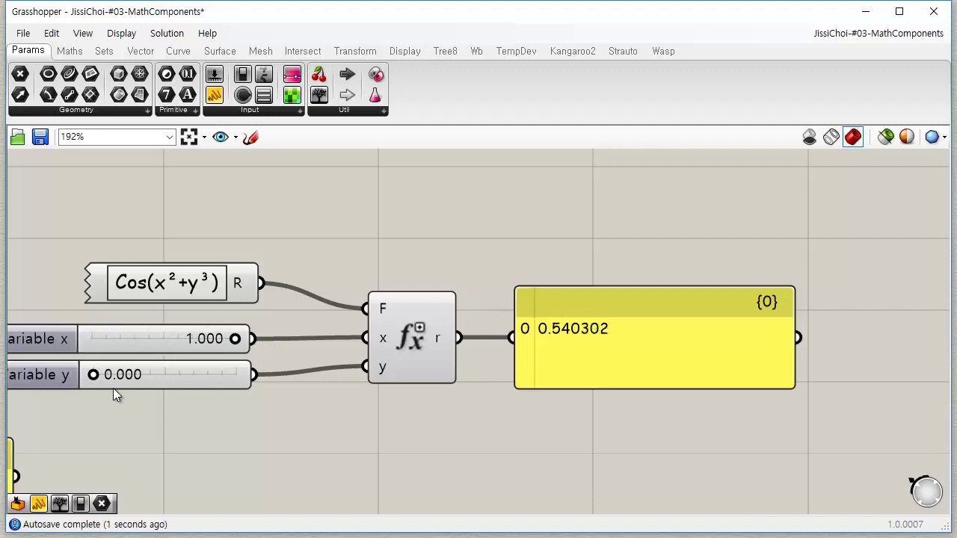
pyautogui.moveTo(94, 376); pyautogui.dragTo(173, 388)
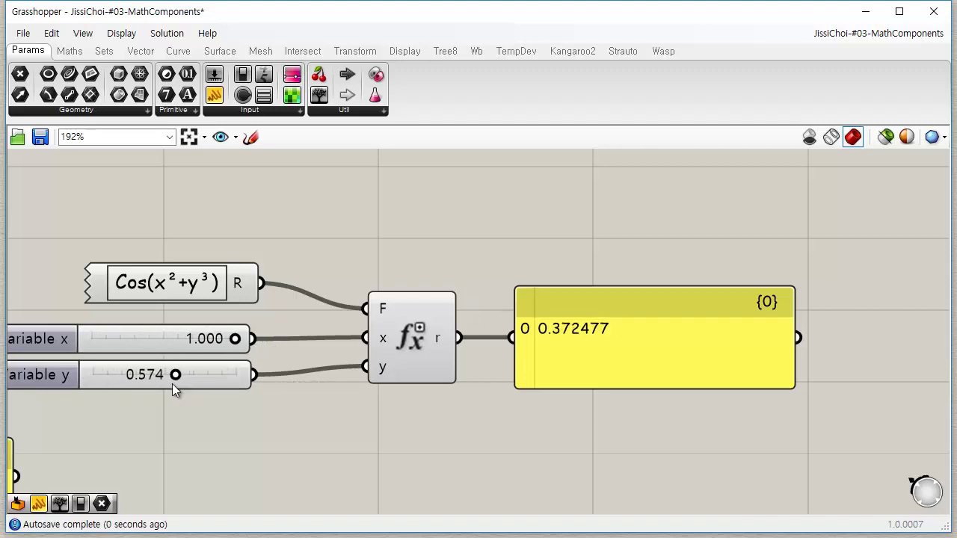
pyautogui.moveTo(237, 337); pyautogui.dragTo(135, 339)
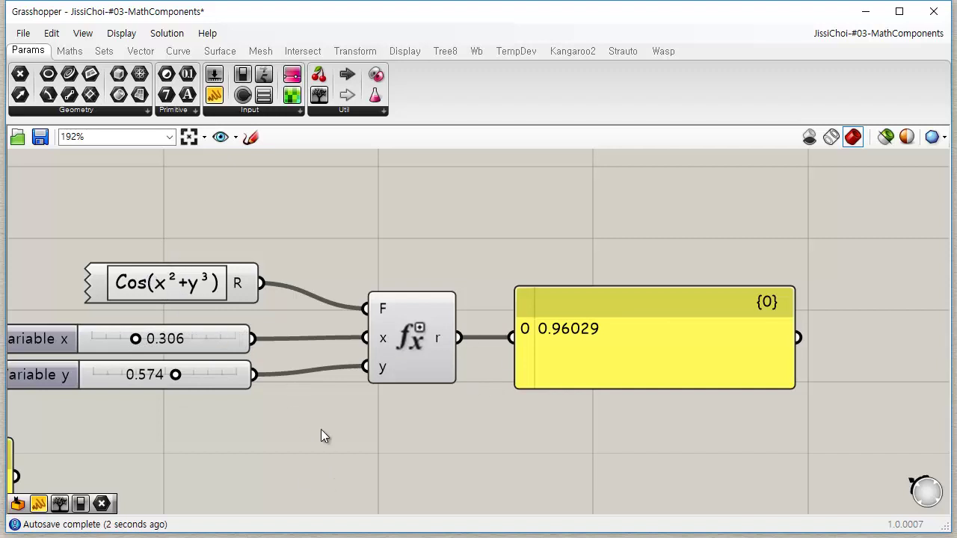
# - Shift the Expression, both sliders, Evaluate and the panel together slightly up and to the right
pyautogui.moveTo(682, 220); pyautogui.dragTo(321, 328)
pyautogui.click(397, 446)
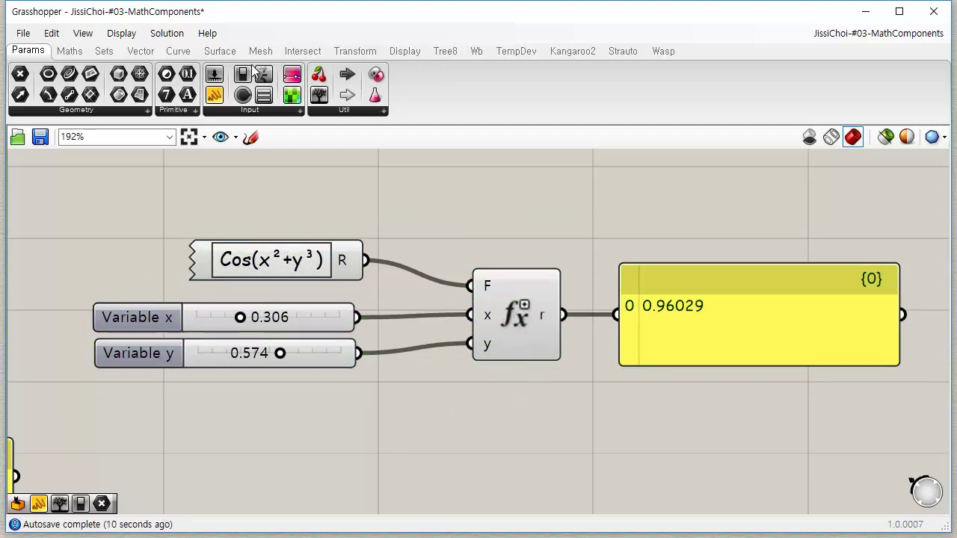
pyautogui.click(69, 51)
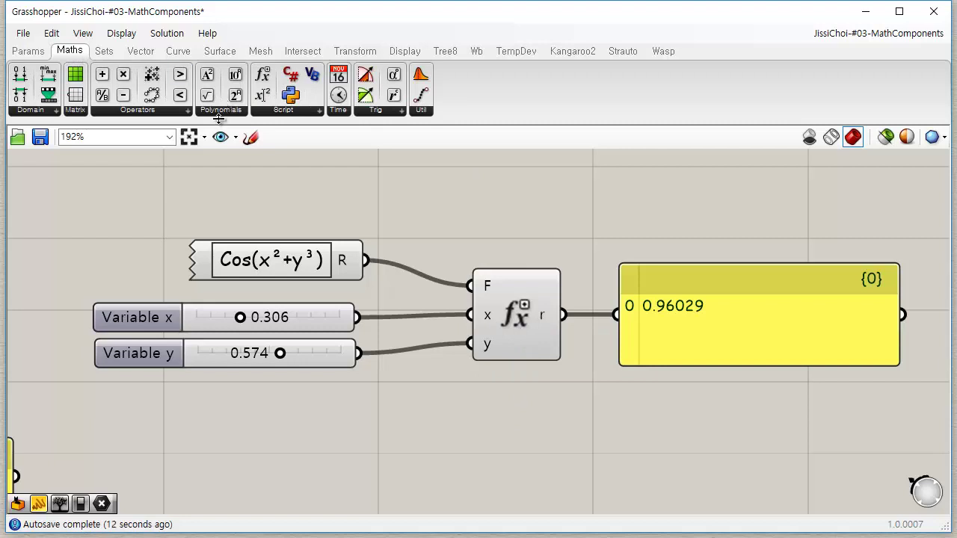
pyautogui.click(221, 109)
# - Reposition both sliders and Evaluate so their x and y wires run straight, and lower the Expression component just above Variable x
pyautogui.moveTo(326, 318)
pyautogui.mouseDown()
pyautogui.moveTo(334, 308)
pyautogui.moveTo(327, 301)
pyautogui.mouseUp()
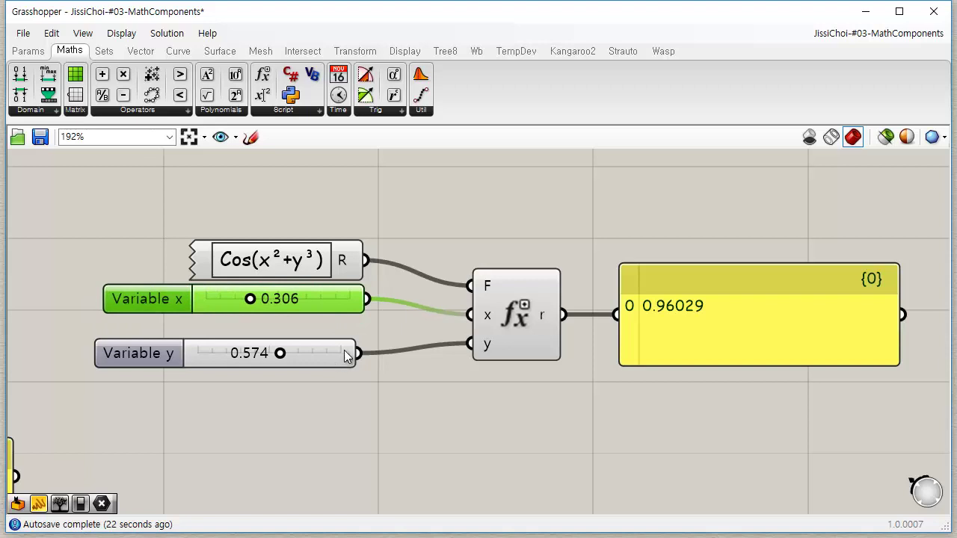
pyautogui.moveTo(344, 350); pyautogui.dragTo(339, 343)
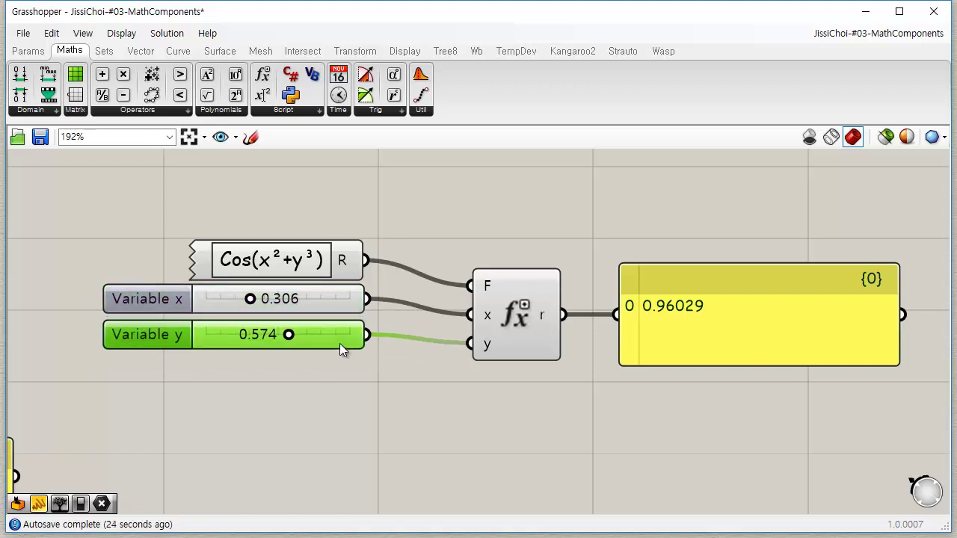
pyautogui.moveTo(513, 349); pyautogui.dragTo(502, 330)
pyautogui.click(559, 359)
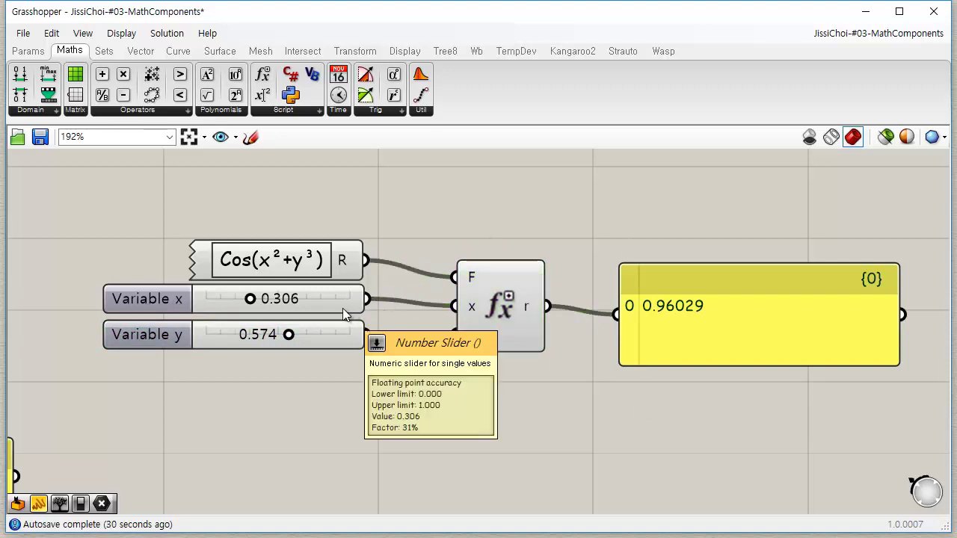
pyautogui.moveTo(345, 309); pyautogui.dragTo(341, 312)
pyautogui.click(390, 353)
pyautogui.moveTo(303, 266); pyautogui.dragTo(303, 275)
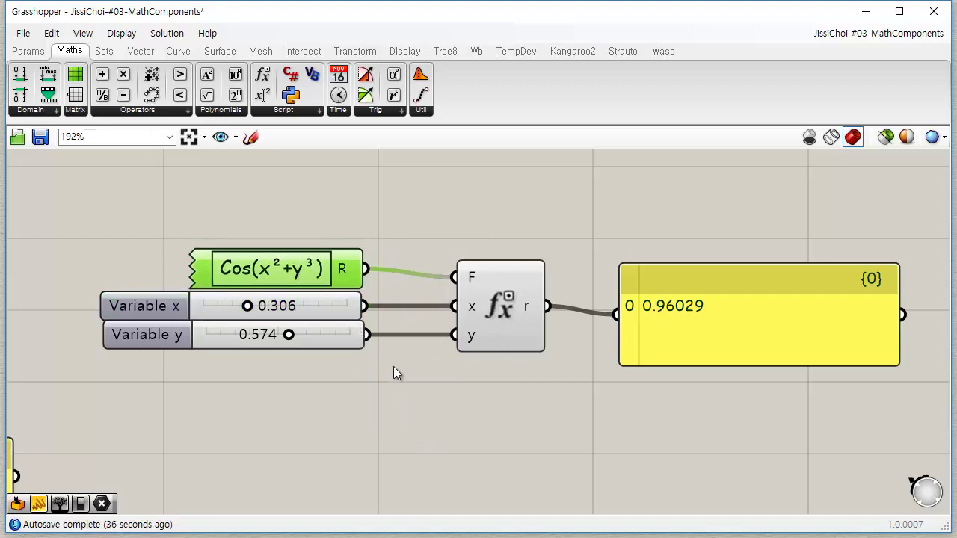
# - Add z and u inputs to the Evaluate component, and realign Evaluate with the sliders and the panel with its r output
pyautogui.scroll(5, 535, 297)
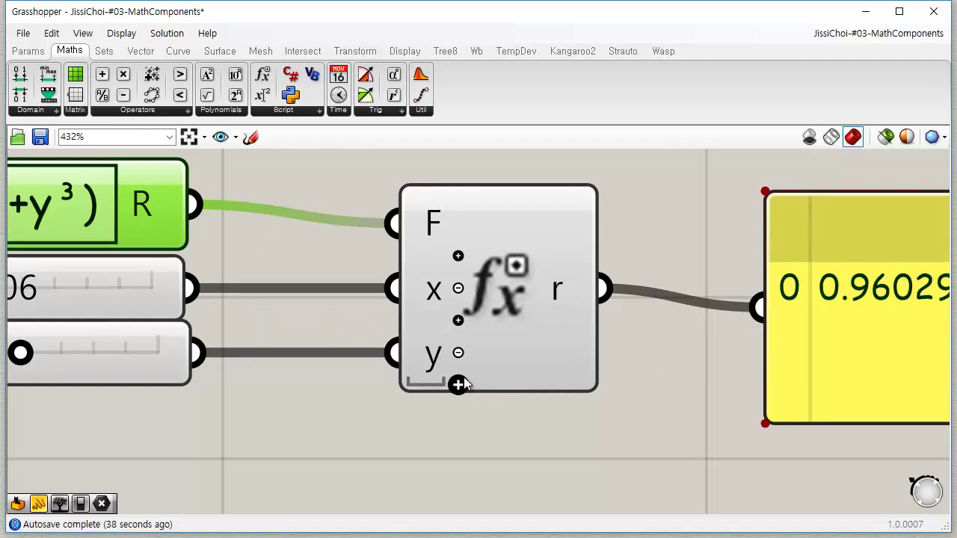
pyautogui.click(458, 385)
pyautogui.click(457, 407)
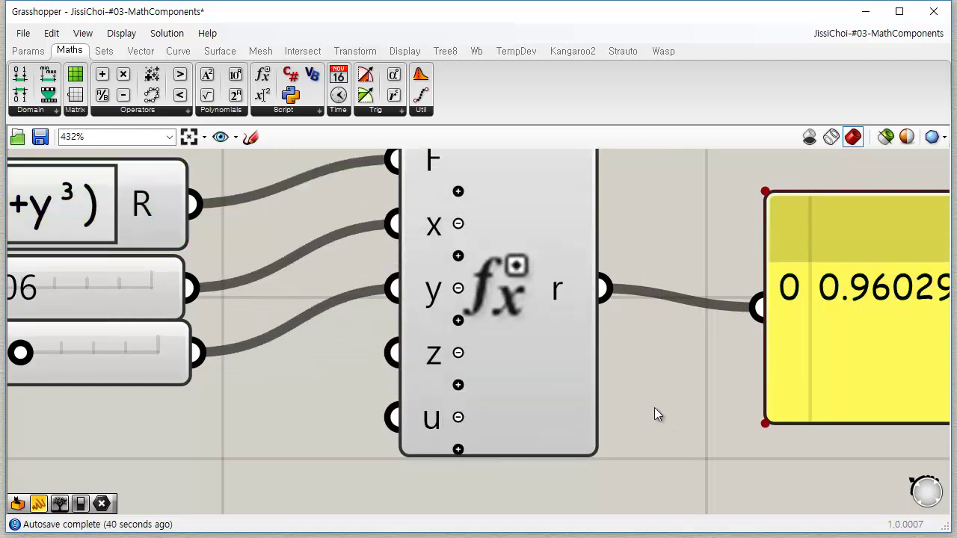
pyautogui.scroll(-3, 493, 334)
pyautogui.moveTo(495, 338); pyautogui.dragTo(510, 380)
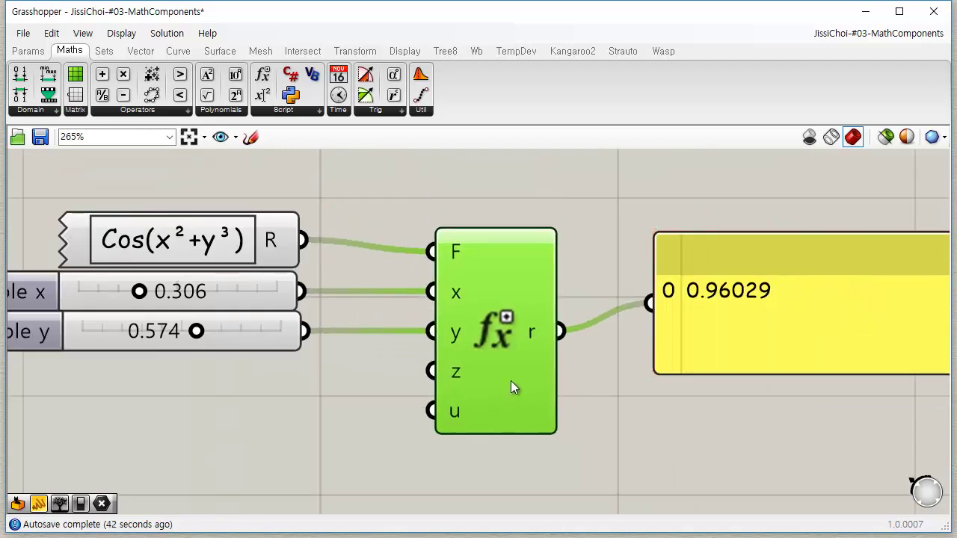
pyautogui.click(608, 374)
pyautogui.scroll(-3, 609, 367)
pyautogui.moveTo(747, 335); pyautogui.dragTo(731, 351)
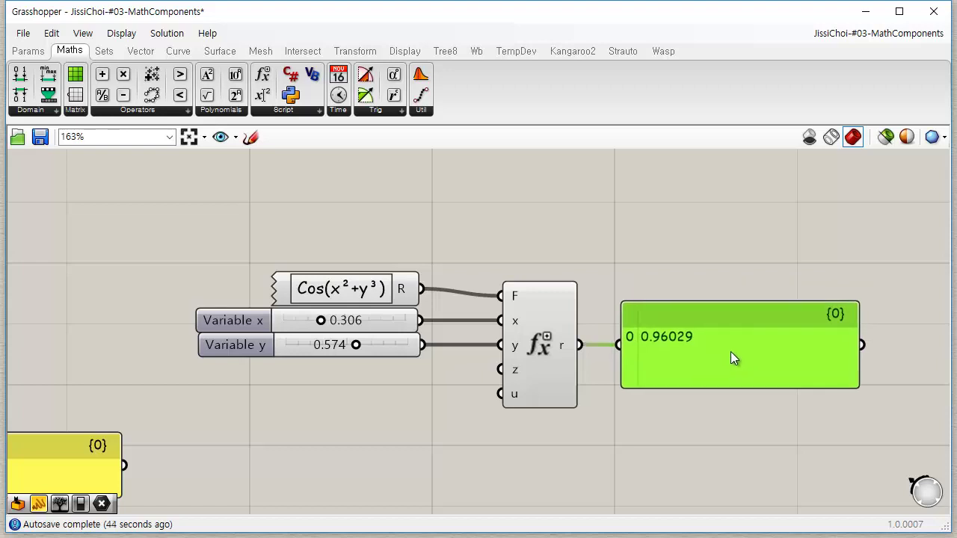
pyautogui.click(673, 459)
# - Remove the z and u inputs from Evaluate, and realign the component with the sliders and the panel with its output
pyautogui.scroll(5, 555, 374)
pyautogui.click(483, 352)
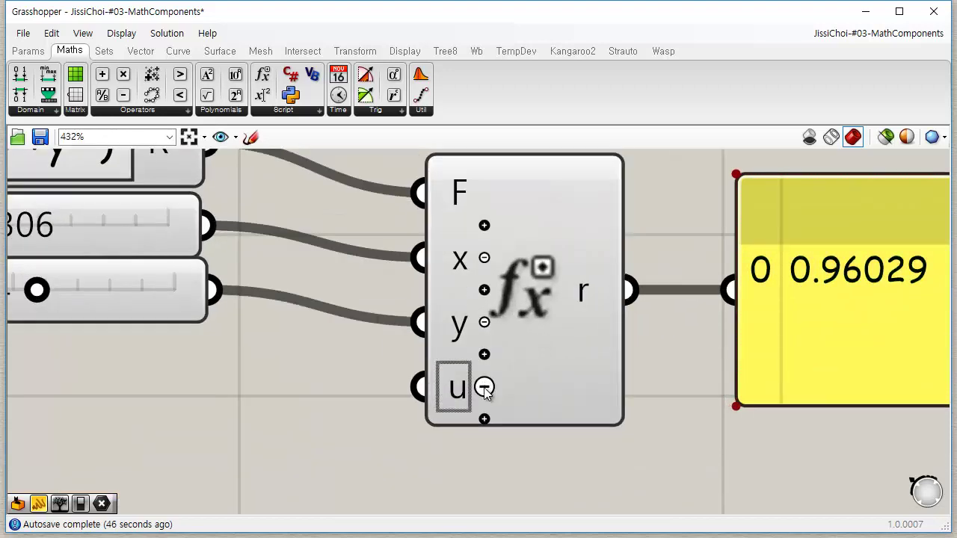
pyautogui.click(485, 388)
pyautogui.scroll(-4, 585, 426)
pyautogui.moveTo(572, 380); pyautogui.dragTo(533, 331)
pyautogui.moveTo(790, 344); pyautogui.dragTo(738, 309)
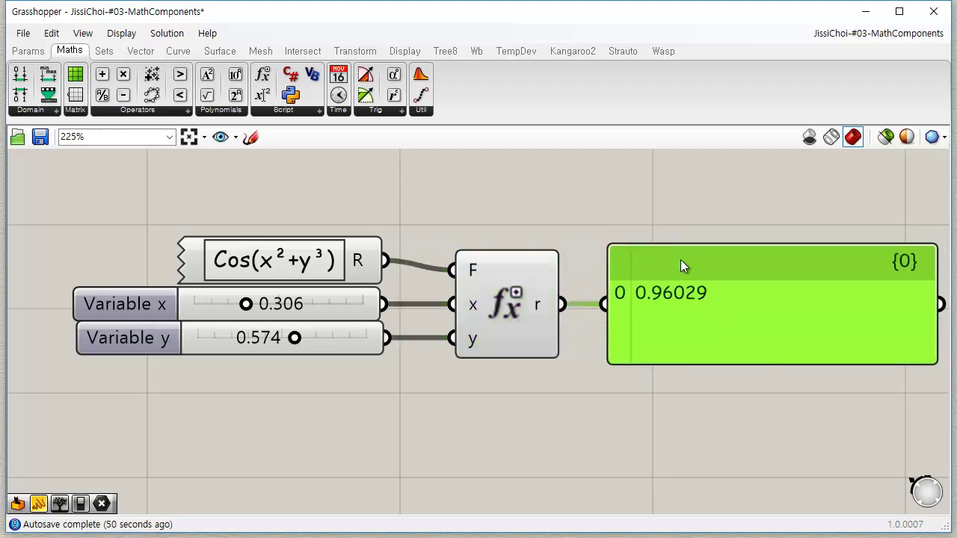
# - Place a C# Script component in the empty canvas area below the Evaluate component
pyautogui.click(308, 109)
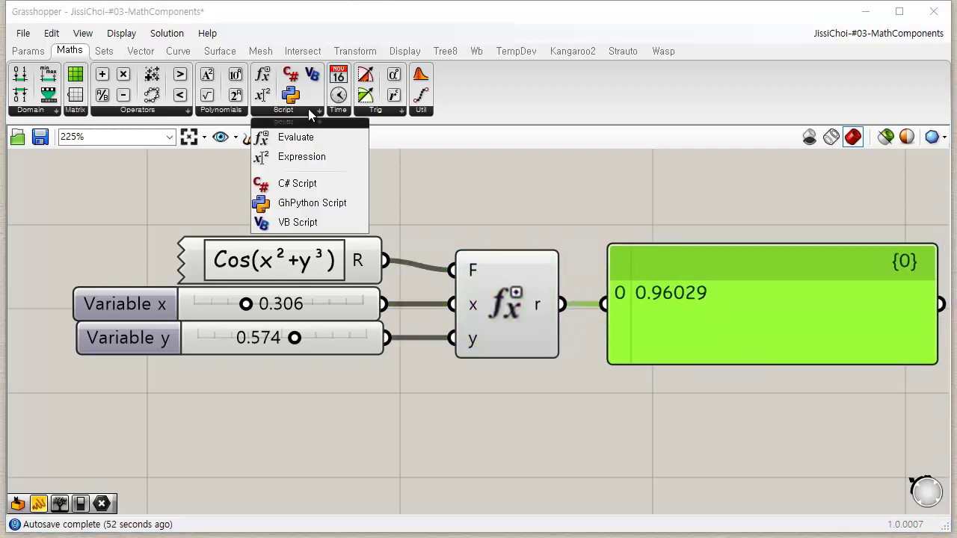
pyautogui.click(486, 424)
pyautogui.moveTo(545, 389); pyautogui.dragTo(549, 239, button='right')
pyautogui.moveTo(483, 261); pyautogui.dragTo(510, 284)
# - Place a VB Script component directly below the C# Script component and align it
pyautogui.click(317, 112)
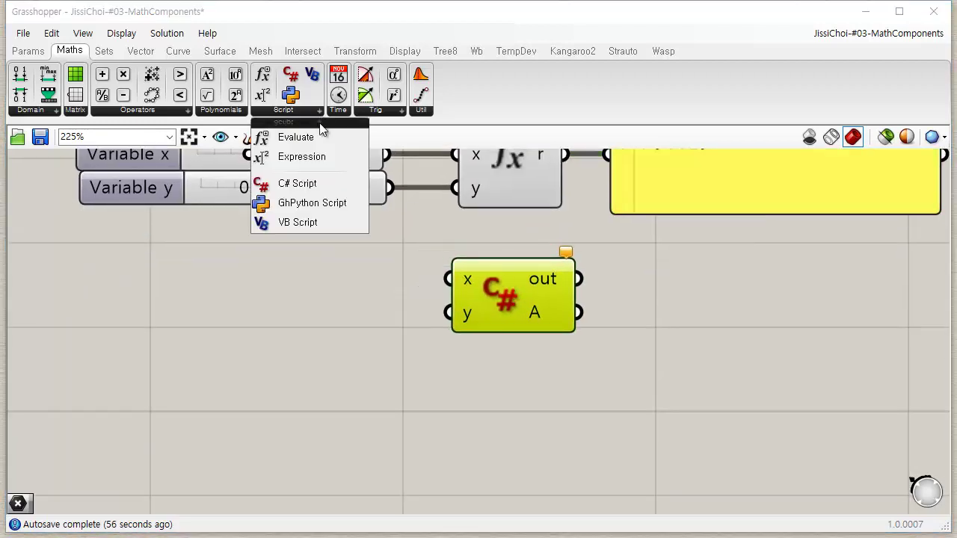
pyautogui.click(299, 204)
pyautogui.click(509, 393)
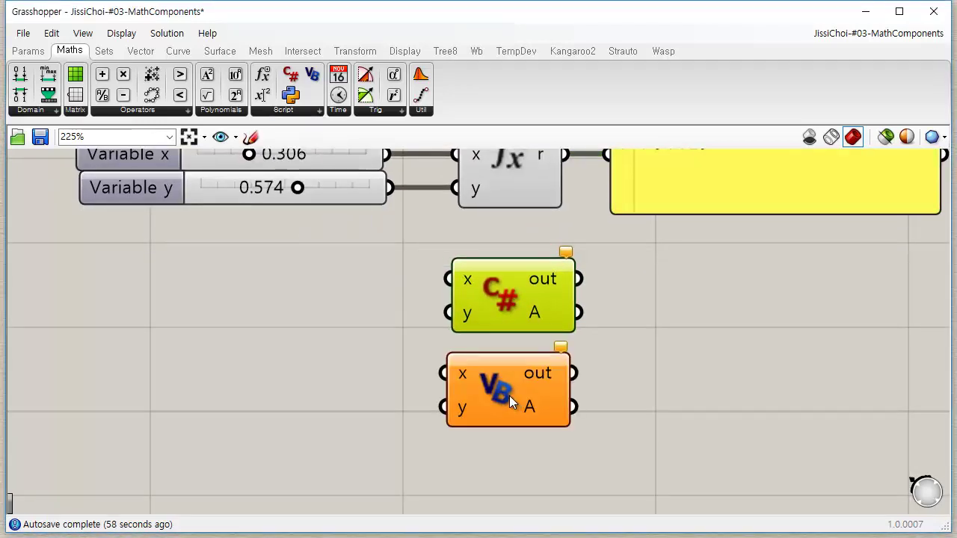
# - Place a GhPython Script component directly below the VB Script component
pyautogui.click(317, 111)
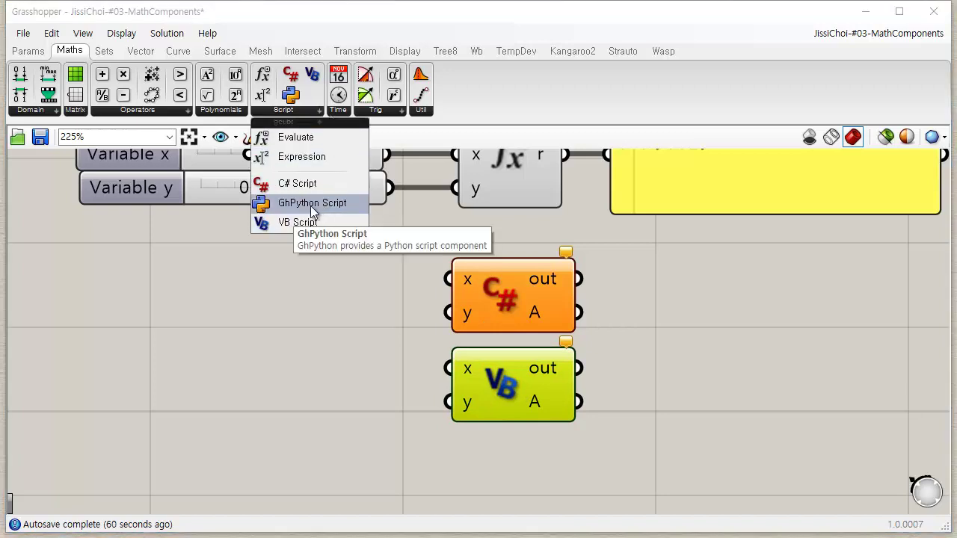
pyautogui.click(312, 208)
pyautogui.click(516, 469)
pyautogui.moveTo(610, 430); pyautogui.dragTo(584, 351, button='right')
pyautogui.click(485, 415)
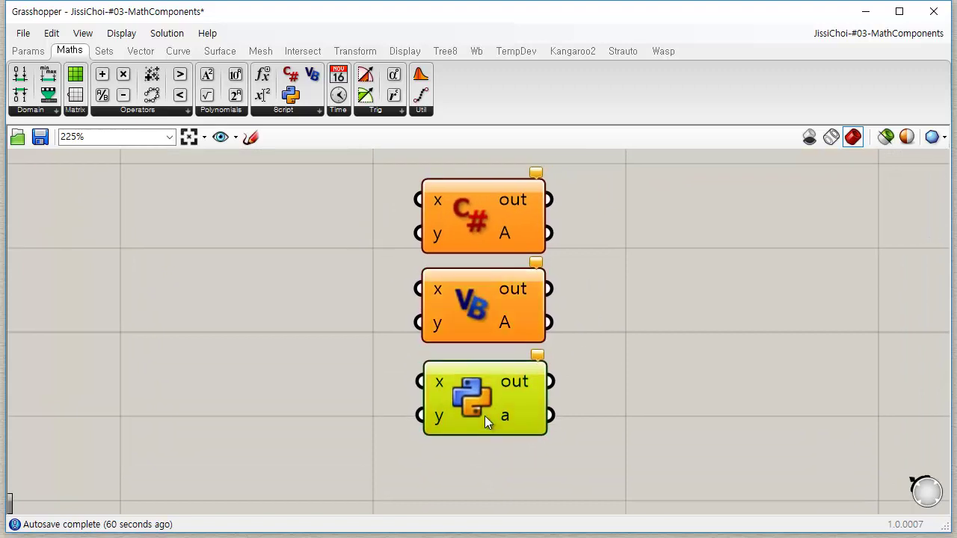
pyautogui.click(319, 111)
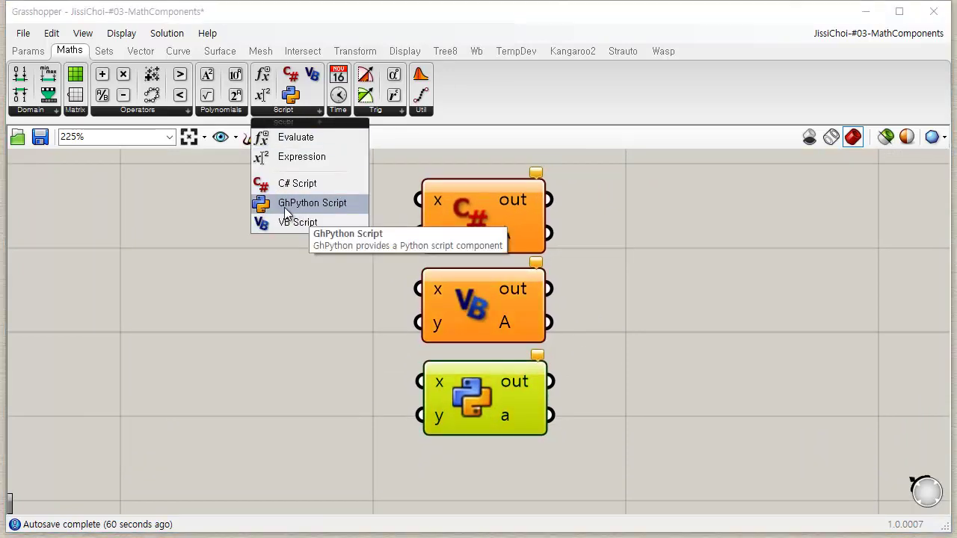
pyautogui.click(626, 317)
pyautogui.scroll(-3, 639, 303)
pyautogui.moveTo(640, 298); pyautogui.dragTo(533, 311, button='right')
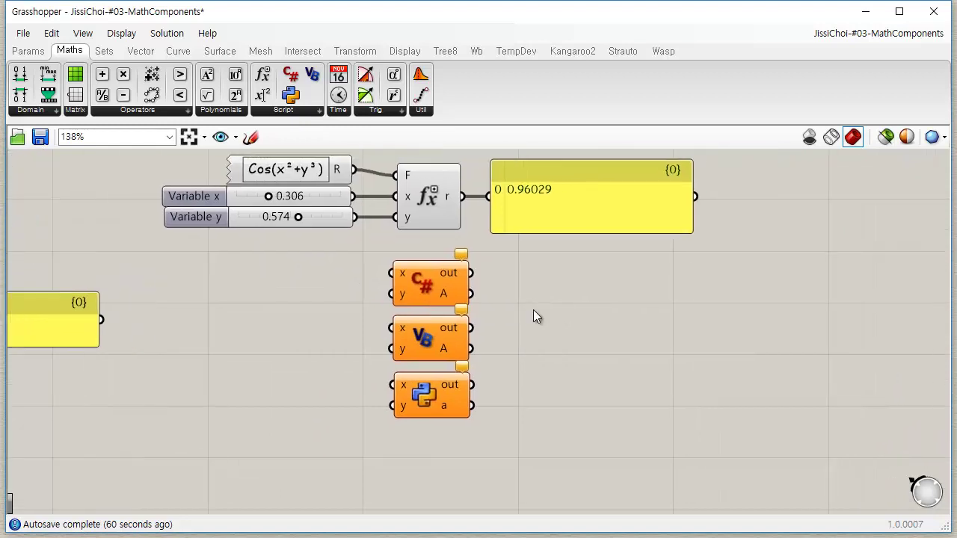
# - Open the C# Script component's code editor, bring the whole code template into view, and close the editor
pyautogui.click(427, 289)
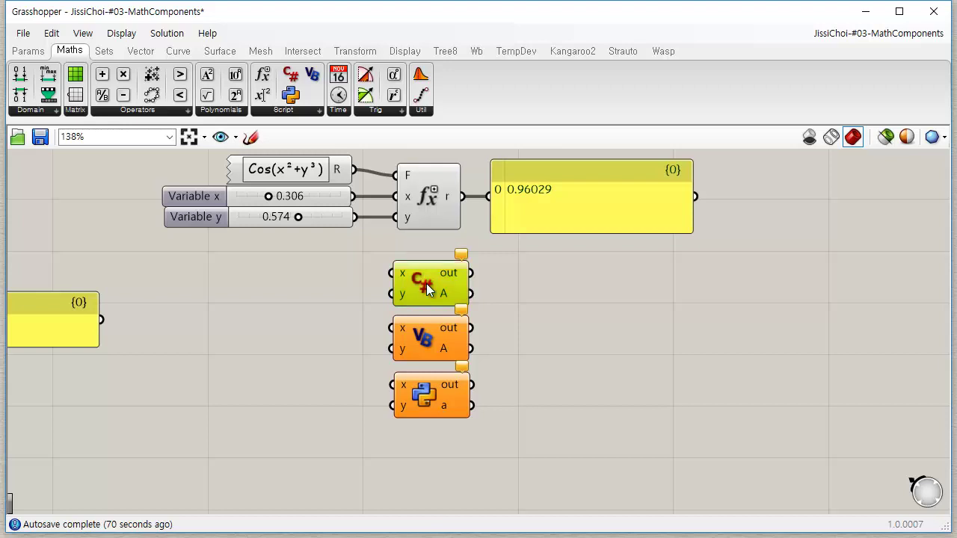
pyautogui.doubleClick(428, 289)
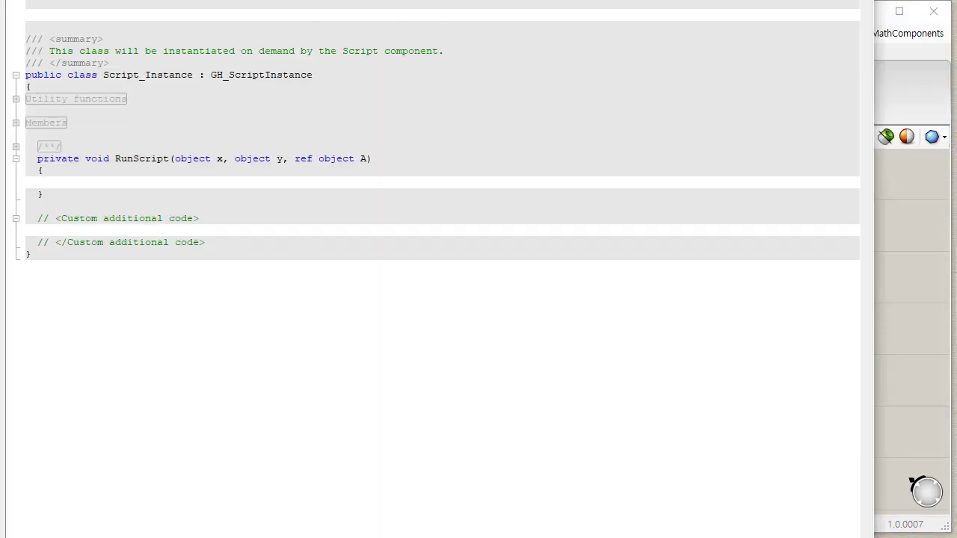
pyautogui.moveTo(391, 0); pyautogui.dragTo(442, 119)
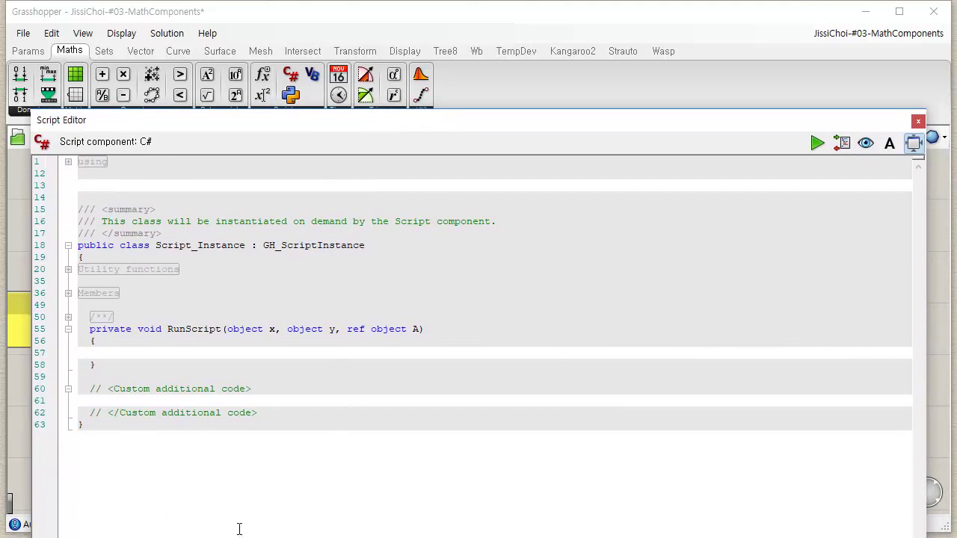
pyautogui.click(918, 121)
pyautogui.click(752, 367)
# - Open the GhPython Script component's code editor, look over its default Python script, and close the editor
pyautogui.click(424, 397)
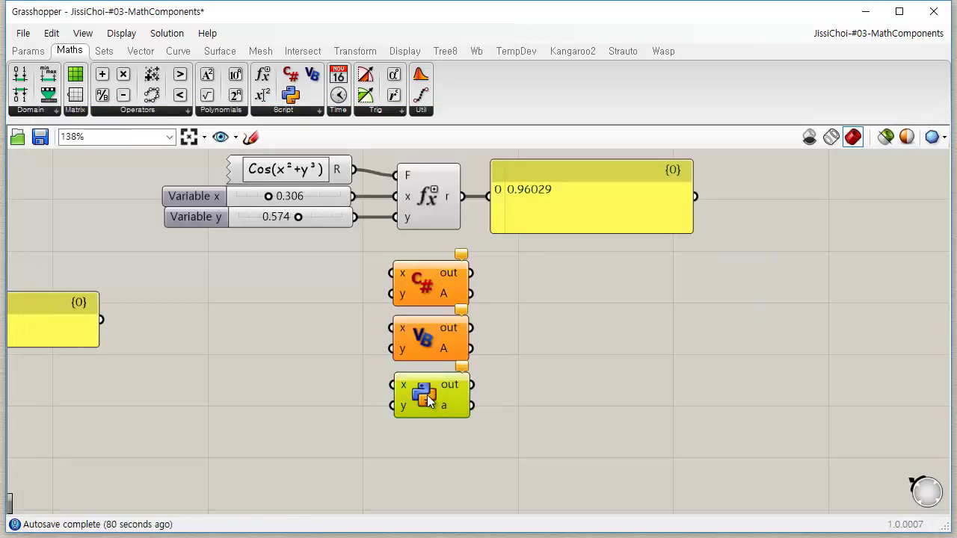
pyautogui.doubleClick(422, 411)
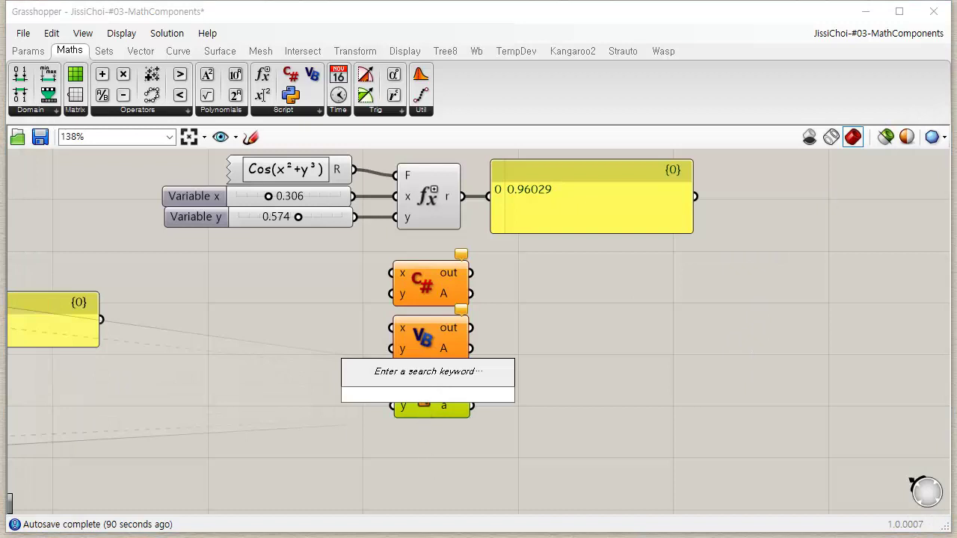
pyautogui.press('Escape')
pyautogui.doubleClick(425, 394)
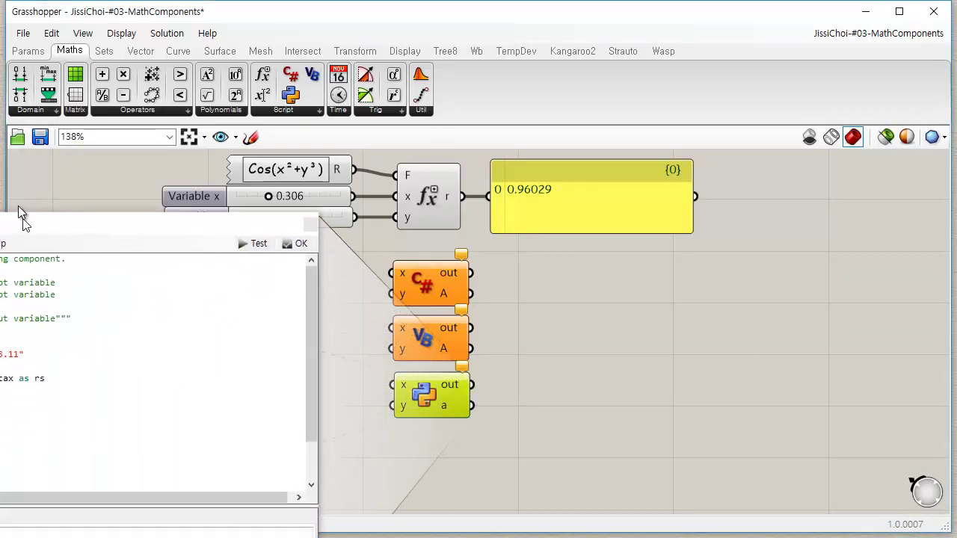
pyautogui.moveTo(0, 130); pyautogui.dragTo(382, 157)
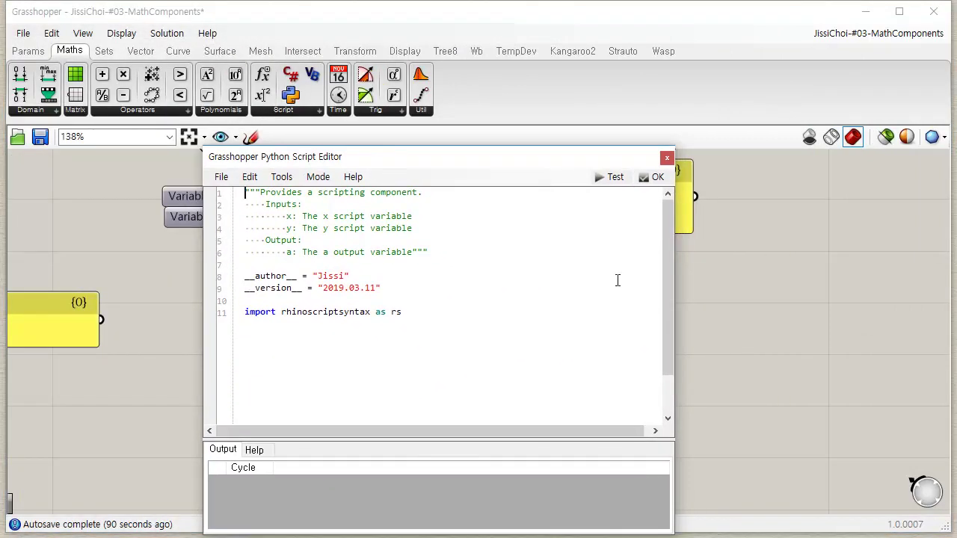
pyautogui.moveTo(669, 322); pyautogui.dragTo(699, 264)
pyautogui.click(667, 159)
# - Open the VB Script component's code editor, look over its default template, and close the editor
pyautogui.doubleClick(425, 344)
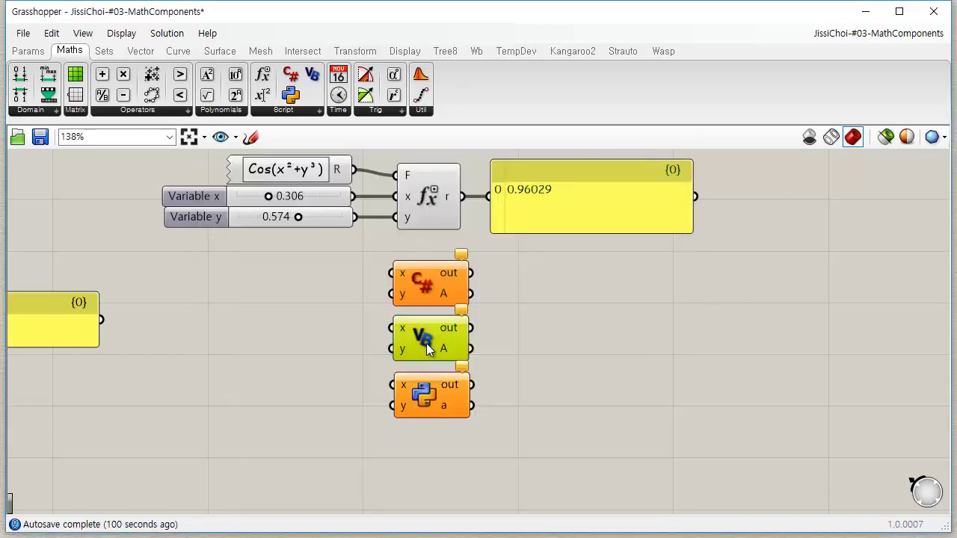
pyautogui.moveTo(231, 17); pyautogui.dragTo(229, 93)
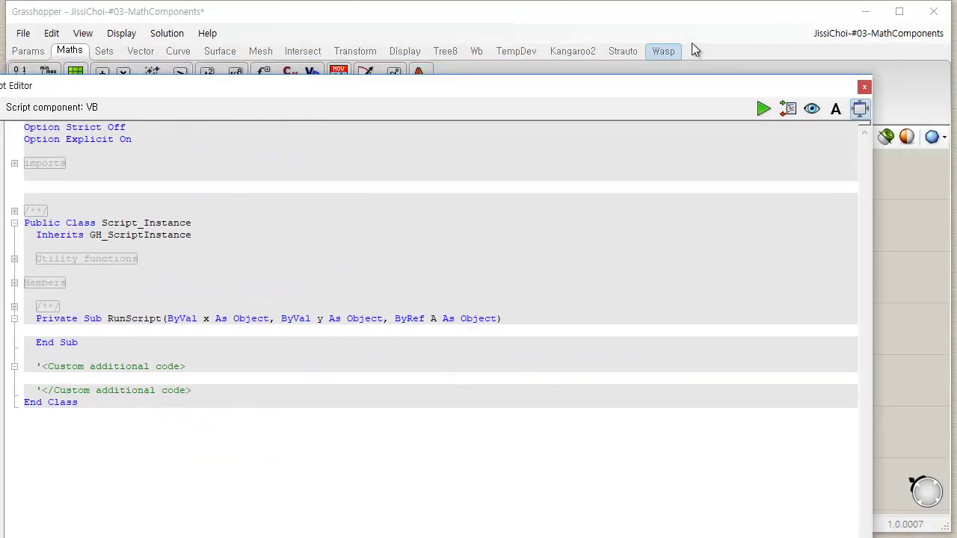
pyautogui.click(863, 87)
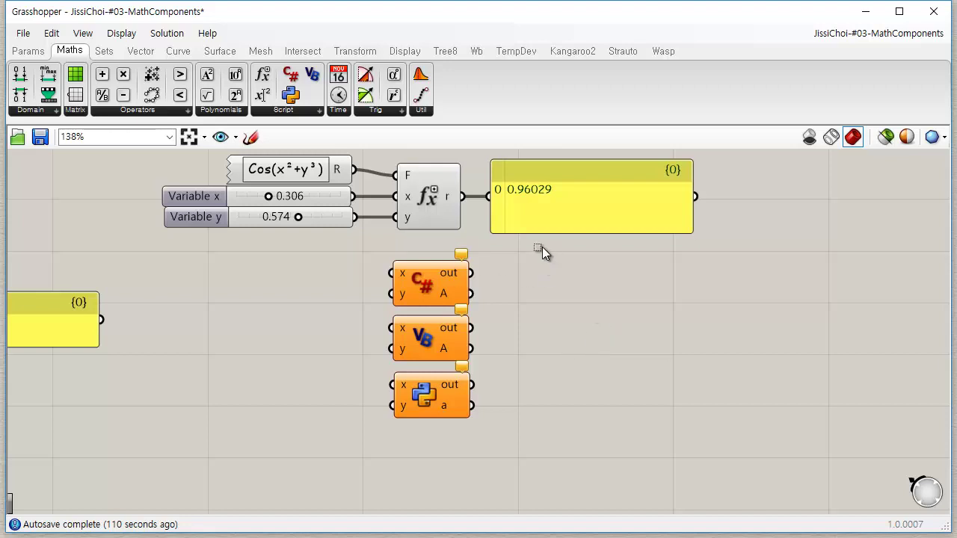
# - Delete the C#, VB and GhPython Script components from below the Evaluate component
pyautogui.moveTo(542, 247); pyautogui.dragTo(372, 464)
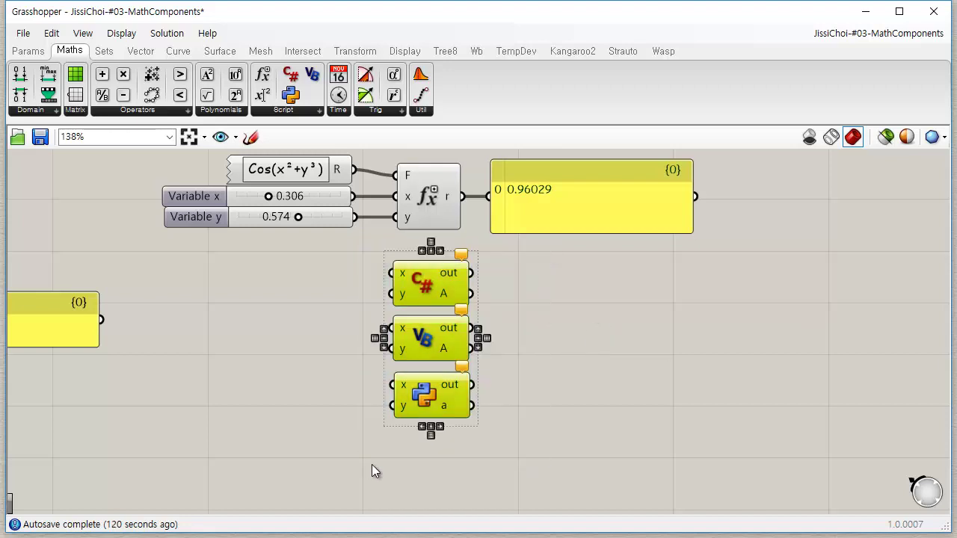
pyautogui.press('Delete')
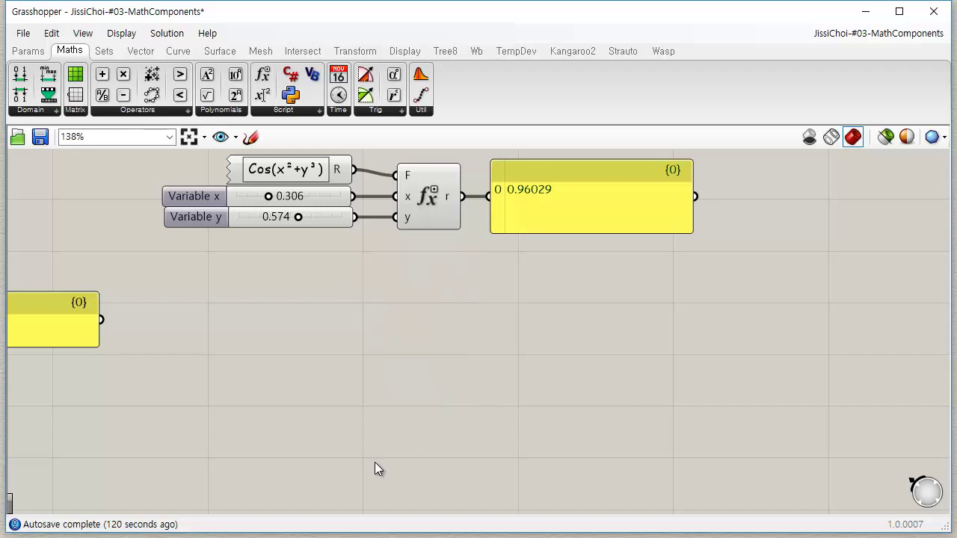
pyautogui.moveTo(401, 297); pyautogui.dragTo(409, 360, button='right')
pyautogui.scroll(2, 413, 239)
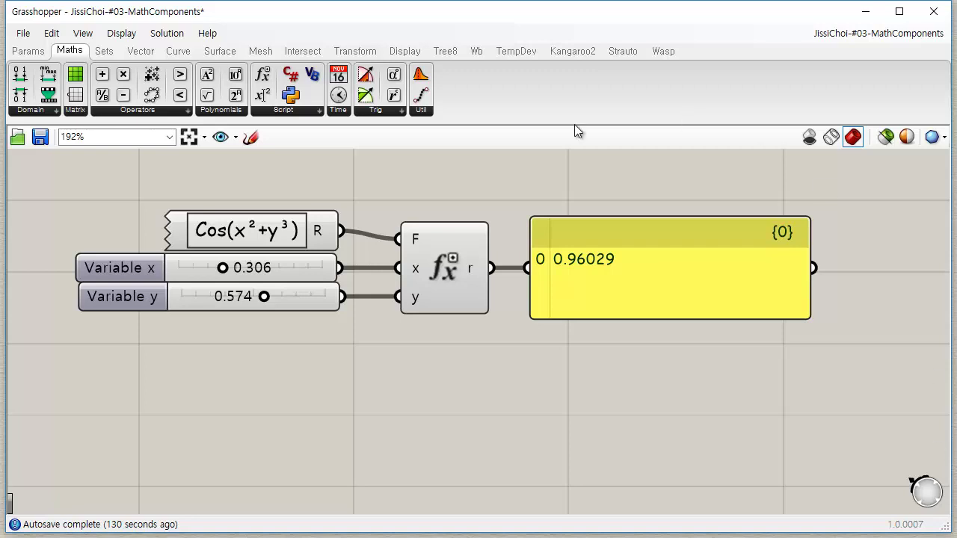
# - Examine the full lists of Trig and Util components in the Maths category
pyautogui.click(403, 111)
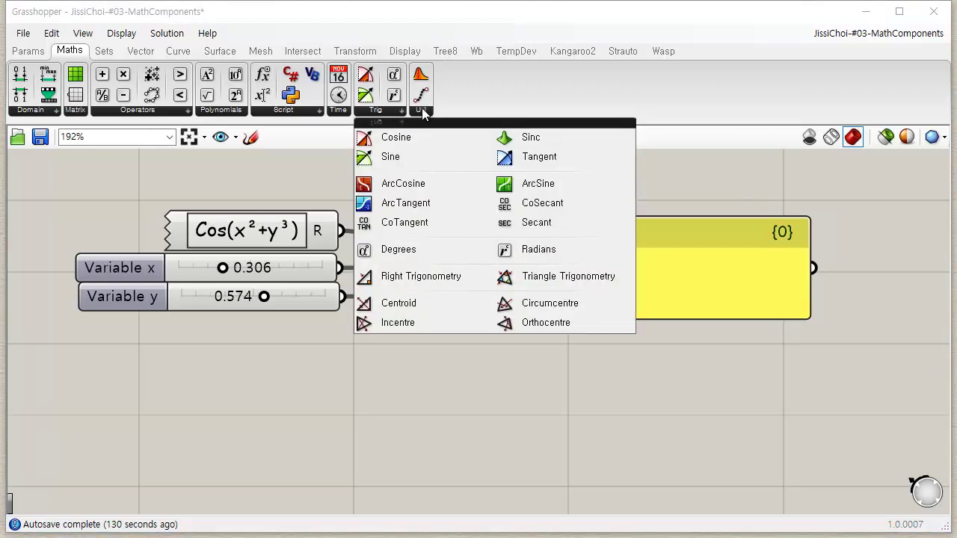
pyautogui.click(422, 111)
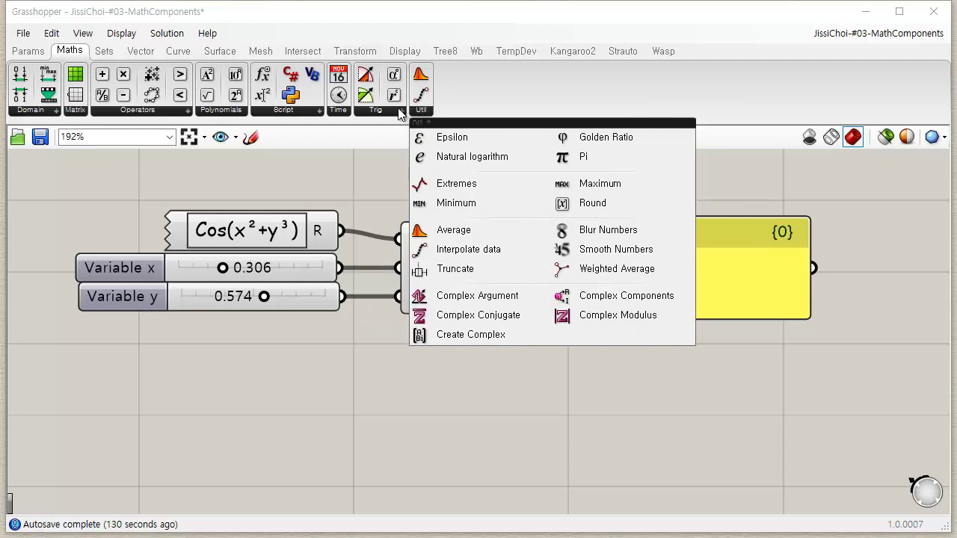
pyautogui.click(421, 111)
pyautogui.click(398, 112)
pyautogui.click(422, 111)
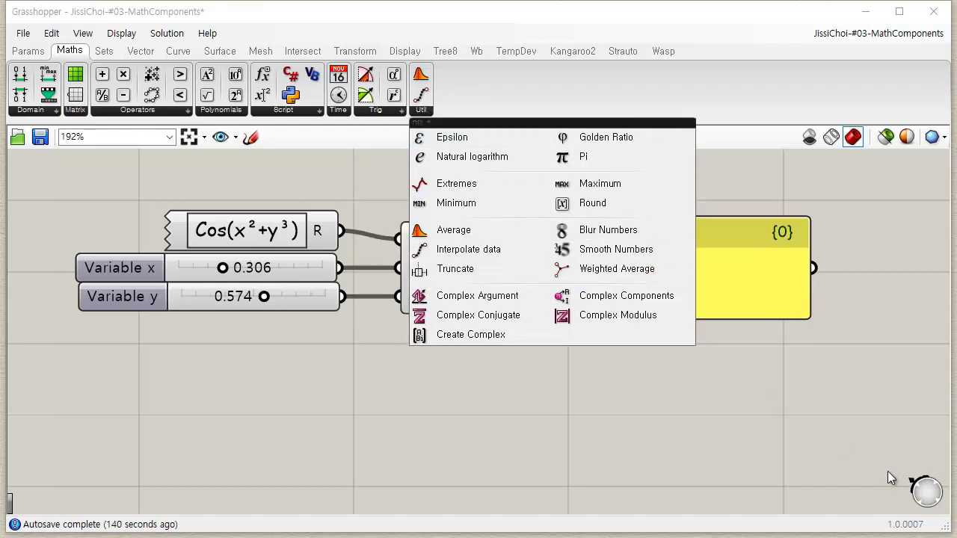